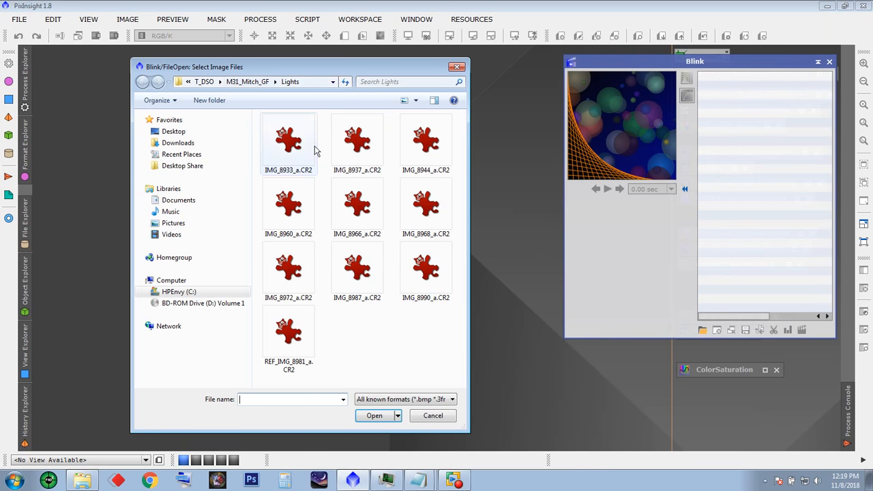
Step: Load all ten CR2 light frames from the Lights folder into Blink and reduce the BlinkScreen image to fit the workspace
left_click_drag(433, 355, 245, 140)
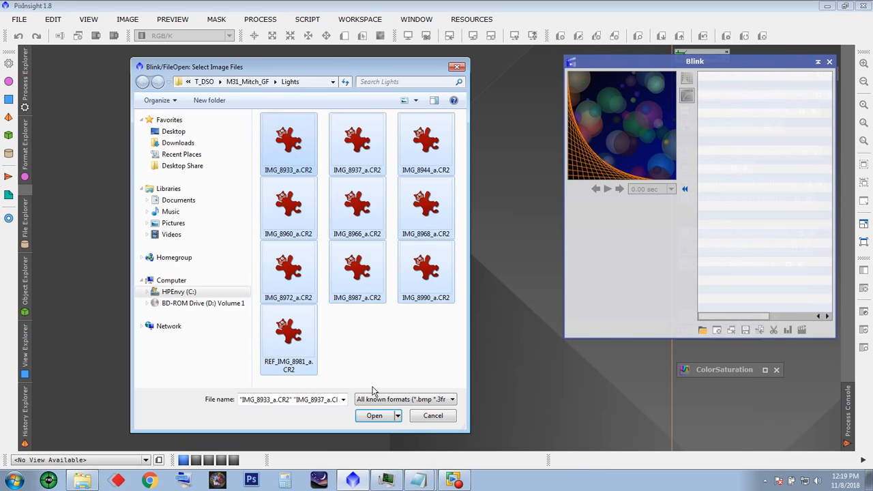
left_click(378, 418)
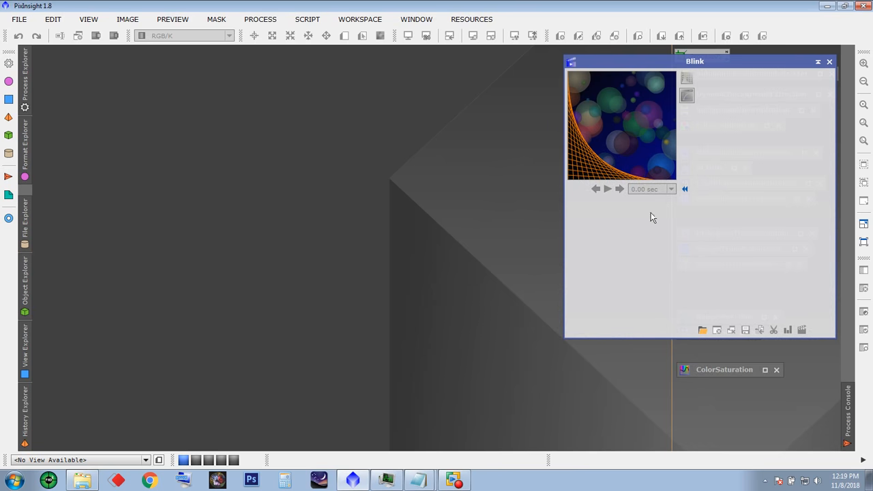
left_click(847, 409)
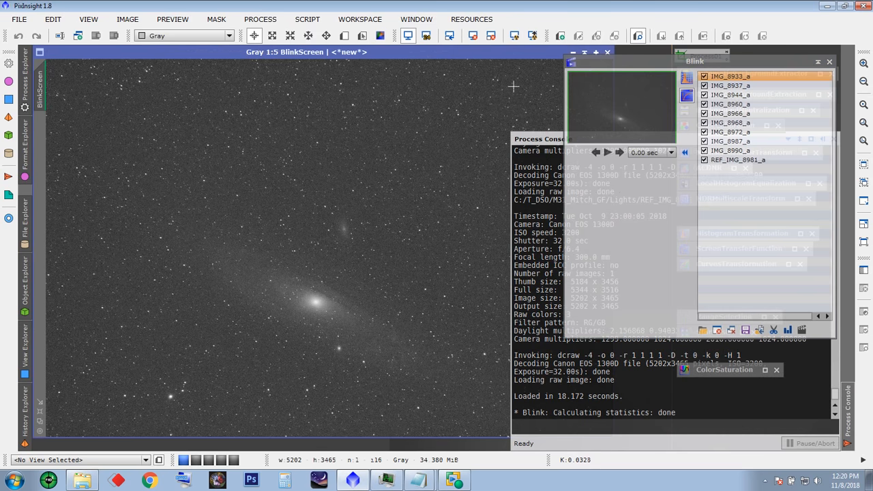
left_click(40, 421)
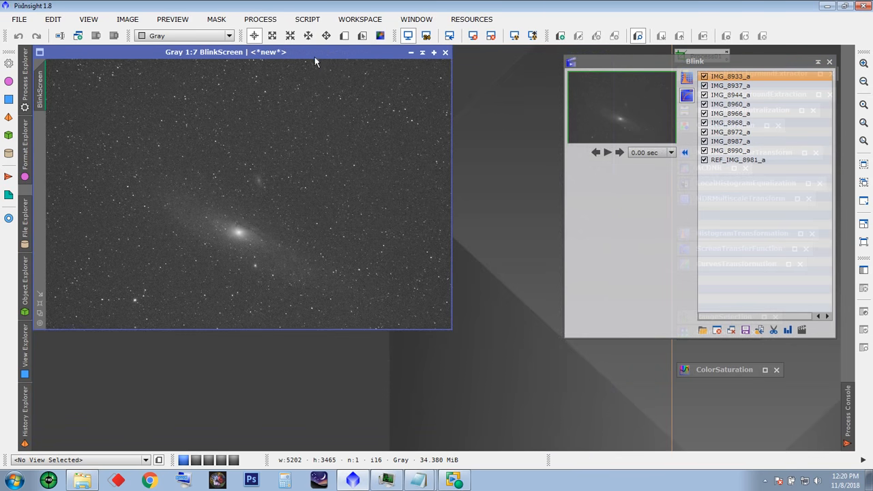
left_click_drag(316, 62, 328, 73)
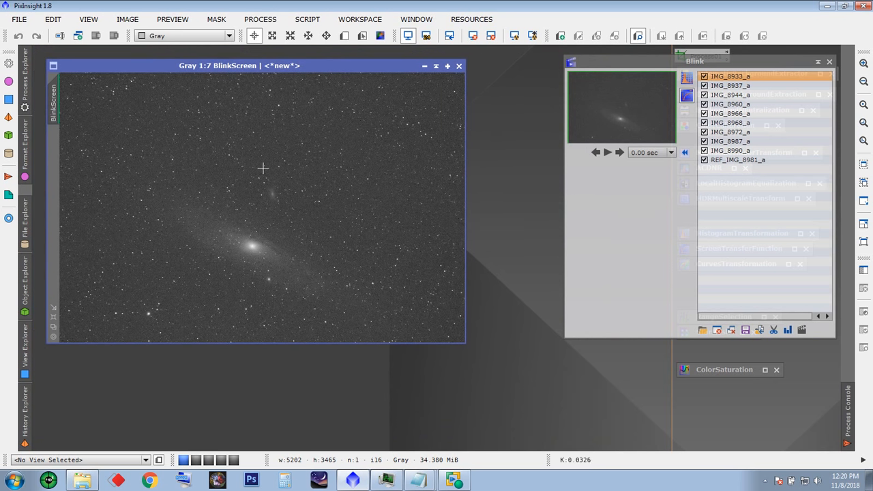
Step: Step through all the loaded frames in Blink to compare them over the full field
left_click(619, 153)
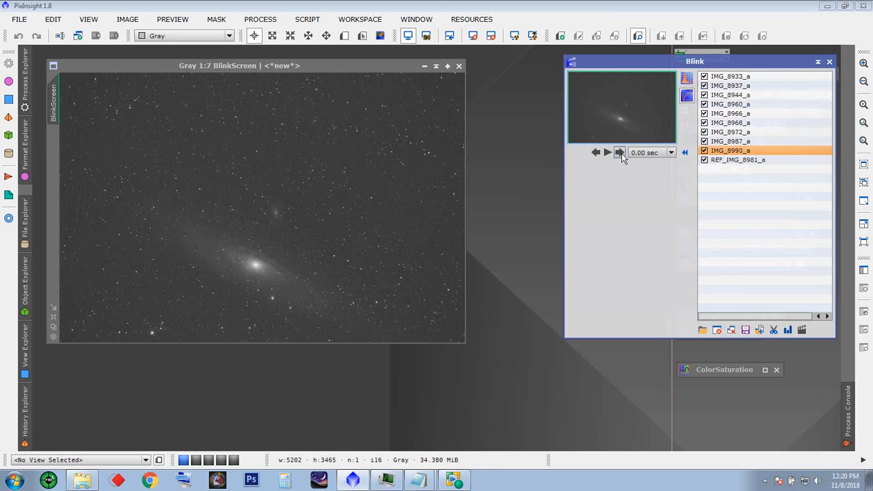
left_click(622, 153)
left_click(622, 153)
left_click(622, 153)
left_click(622, 153)
left_click(622, 153)
left_click(622, 153)
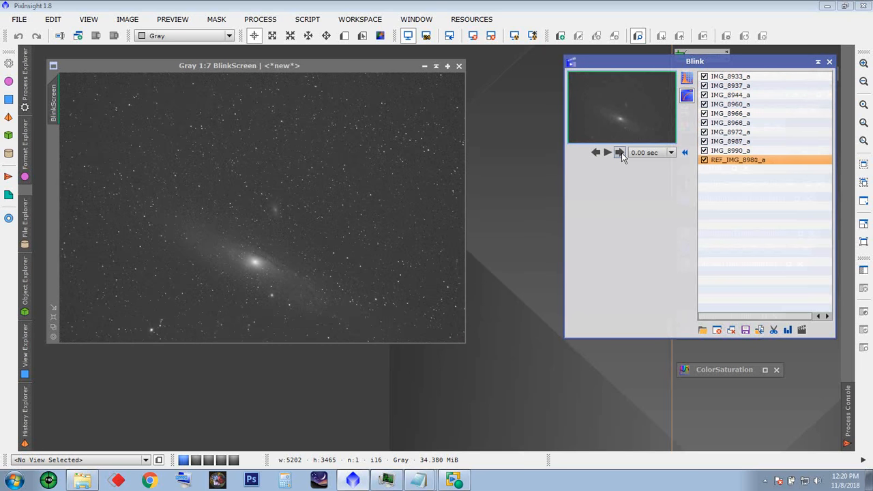
left_click(621, 153)
left_click(622, 153)
Step: Enlarge the BlinkScreen window, define a preview around the galaxy core and display that preview
left_click_drag(285, 67, 284, 63)
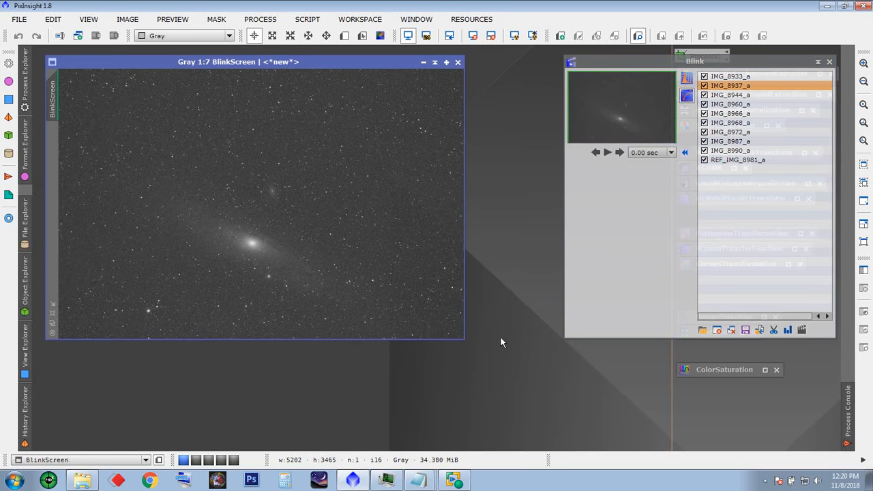
left_click_drag(462, 338, 529, 398)
left_click(345, 36)
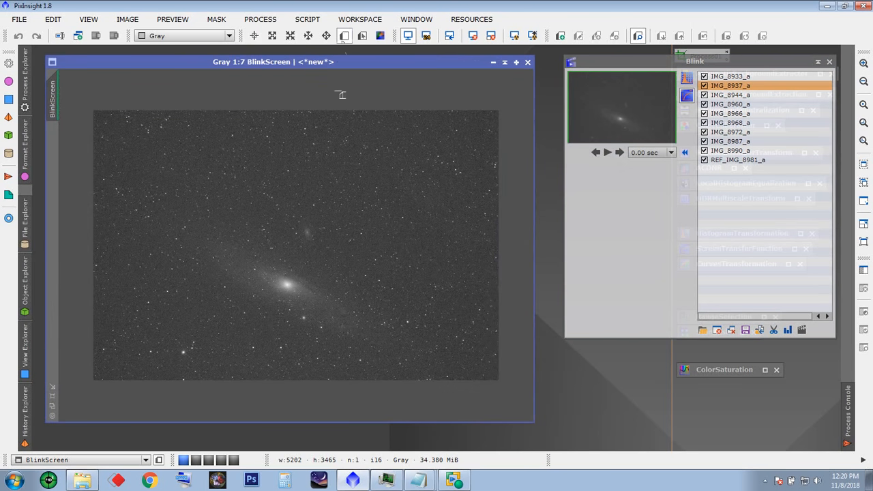
left_click_drag(246, 248, 348, 332)
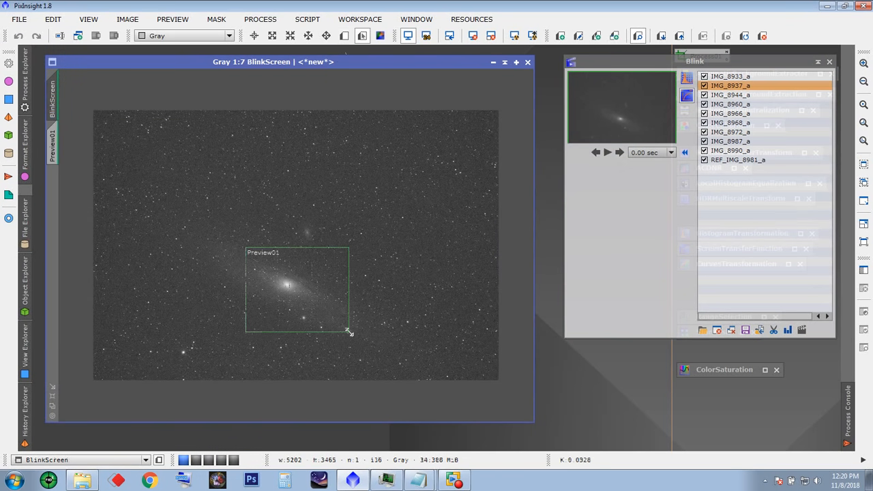
left_click(53, 148)
scroll(353, 198, "down", 1)
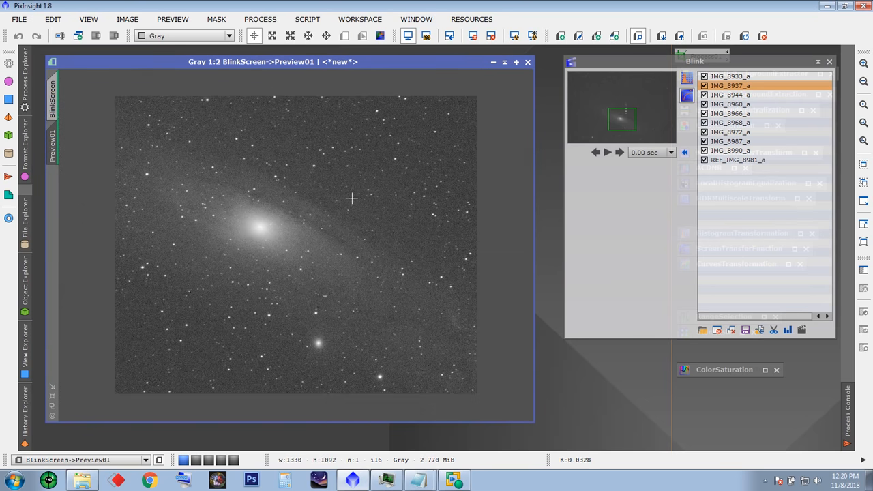
Step: Advance through the frames up to REF_IMG_8981_a in the preview to inspect the galaxy core, and return to the full image
left_click(620, 152)
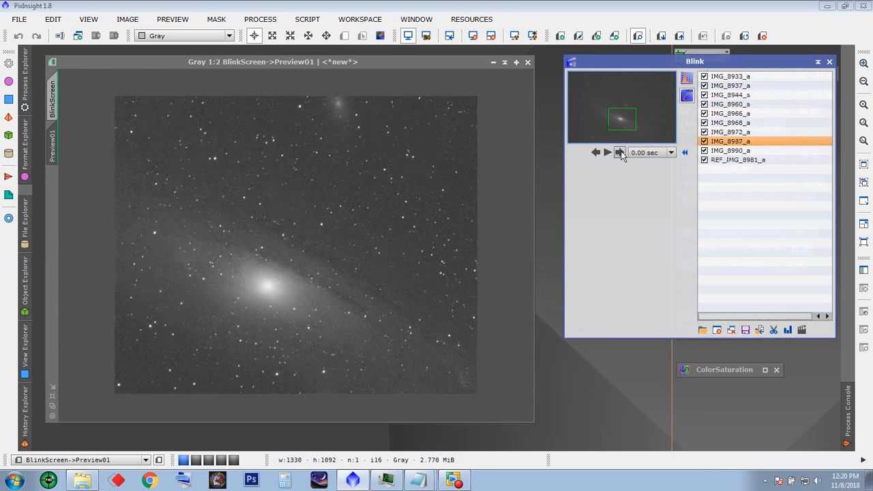
left_click(619, 152)
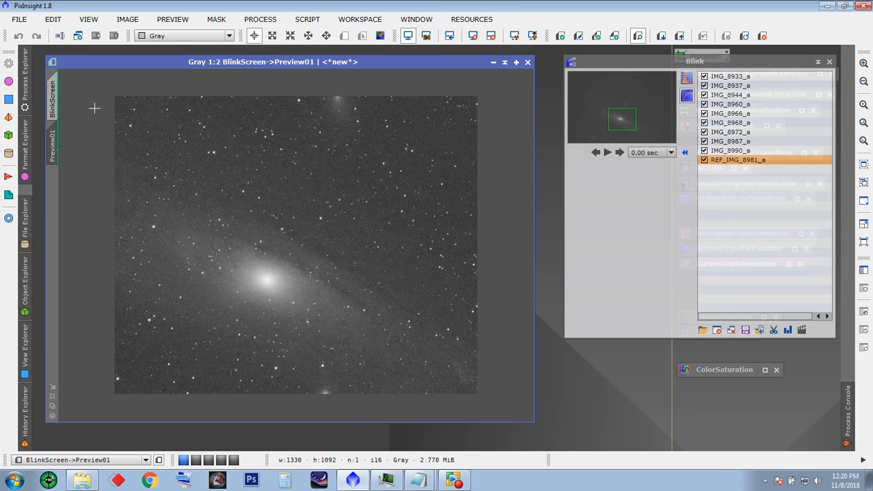
left_click(56, 103)
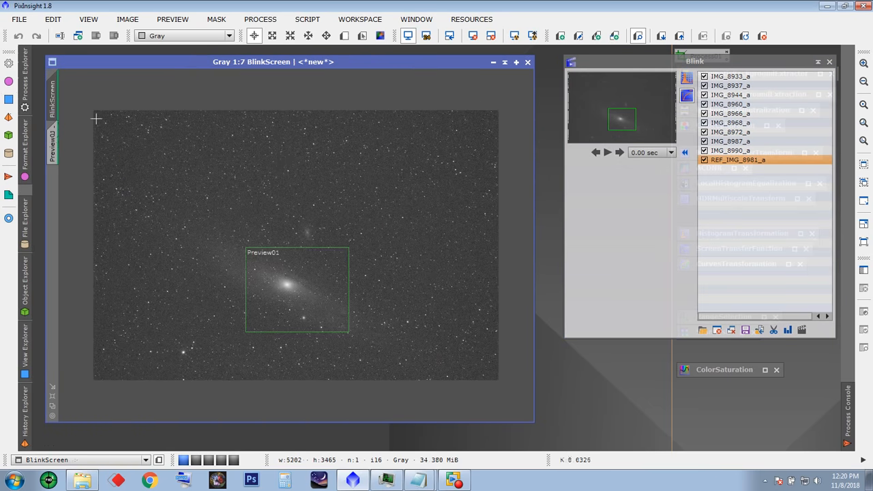
Step: Close the BlinkScreen image and the Blink process, and launch the SubframeSelector batch processing script
left_click(527, 63)
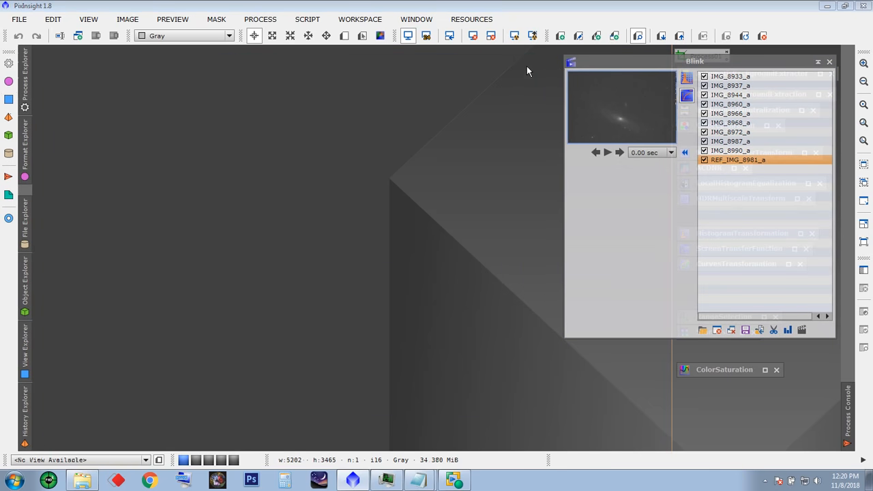
left_click(830, 63)
left_click(307, 19)
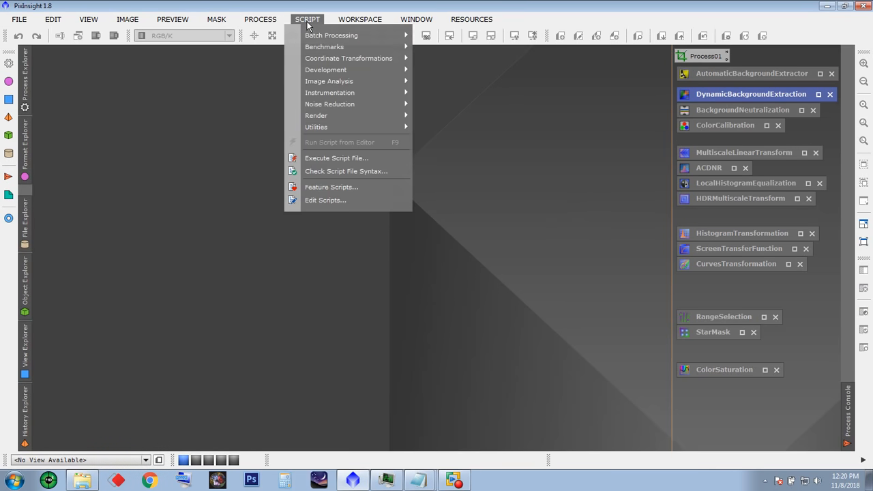
mouse_move(355, 35)
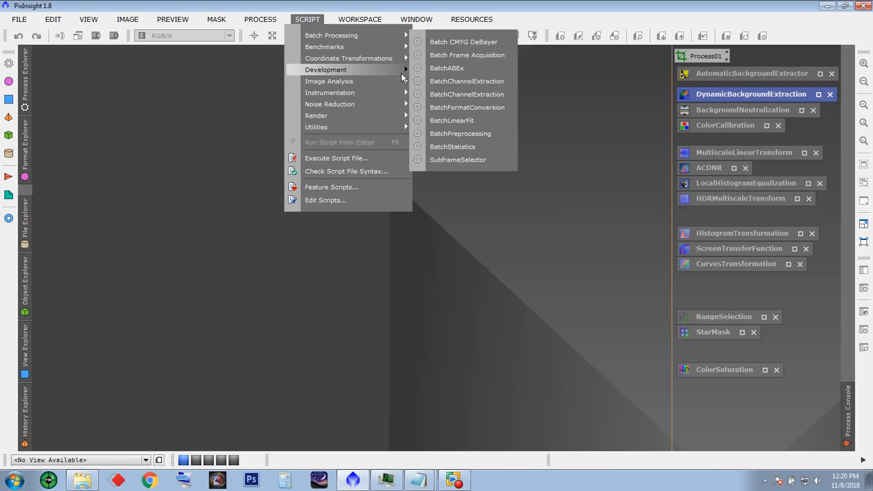
left_click(464, 159)
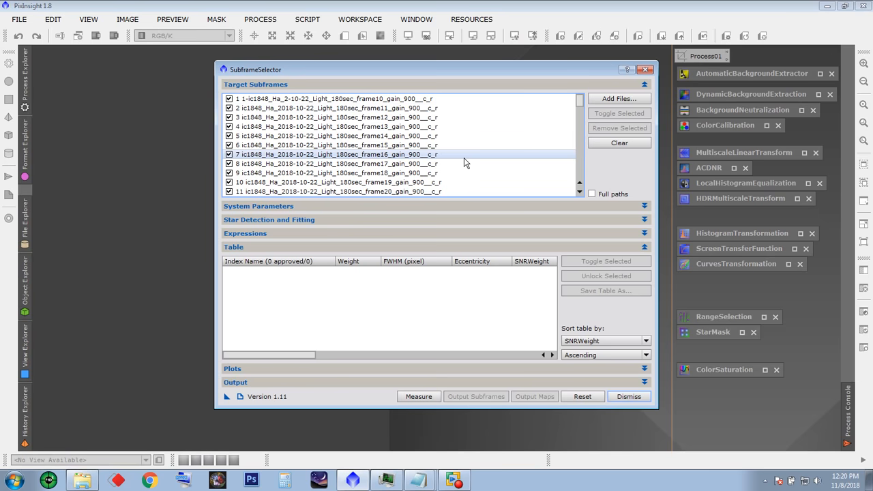
Step: Replace the old target subframes with all ten CR2 frames from the Lights folder and measure them
left_click_drag(444, 76, 269, 73)
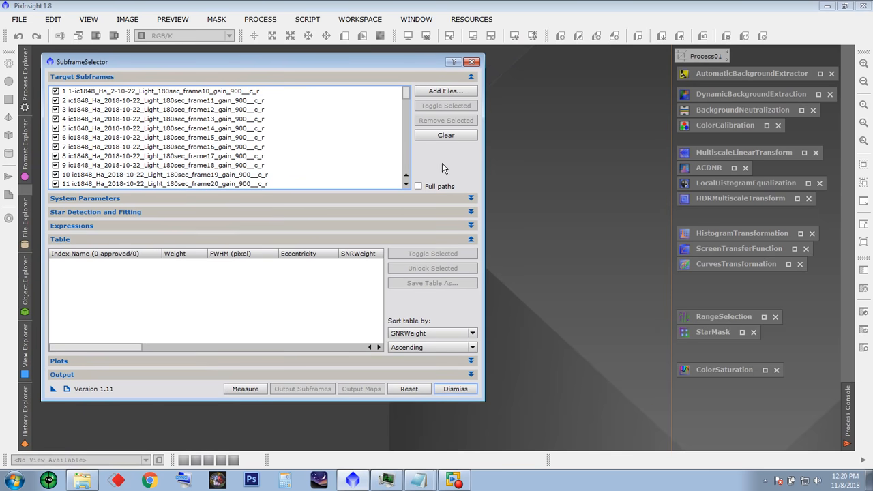
left_click(447, 135)
left_click(447, 90)
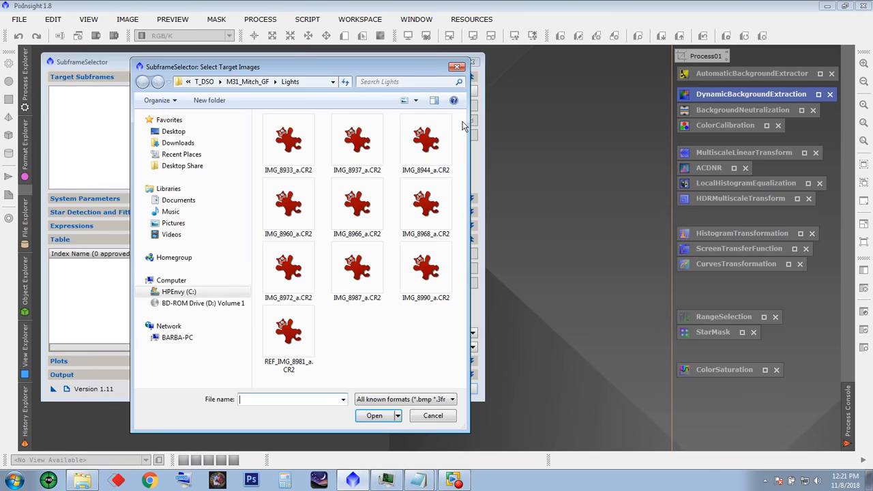
left_click_drag(436, 362, 262, 114)
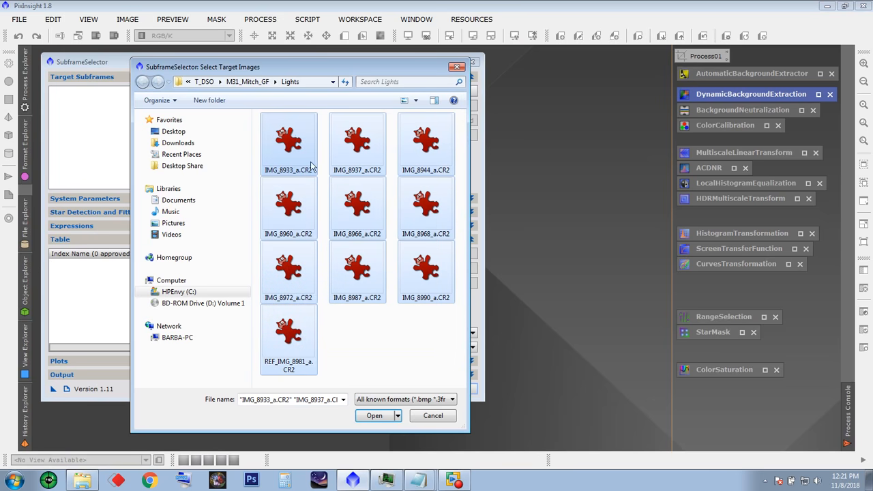
left_click(374, 416)
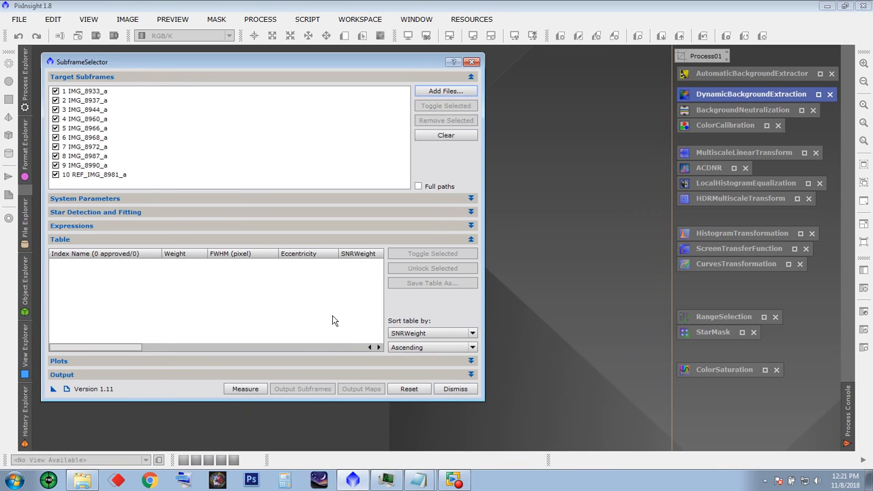
left_click(246, 389)
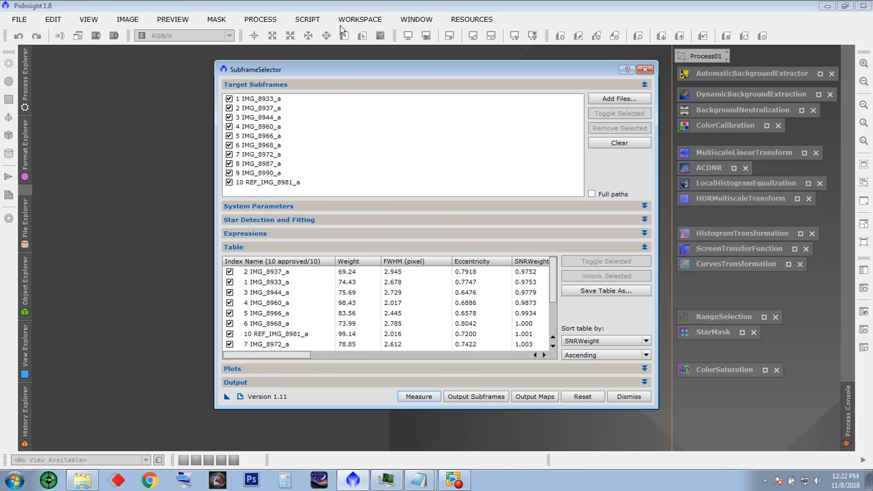
left_click_drag(379, 71, 221, 67)
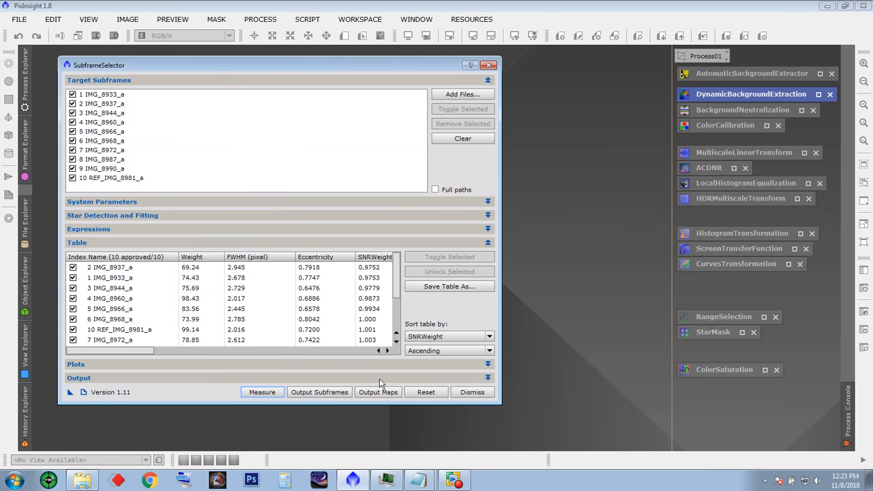
Step: Switch to the data set notes in Notepad, change the focal ratio to F 6.4 and minimize the notes
mouse_move(419, 481)
left_click(403, 440)
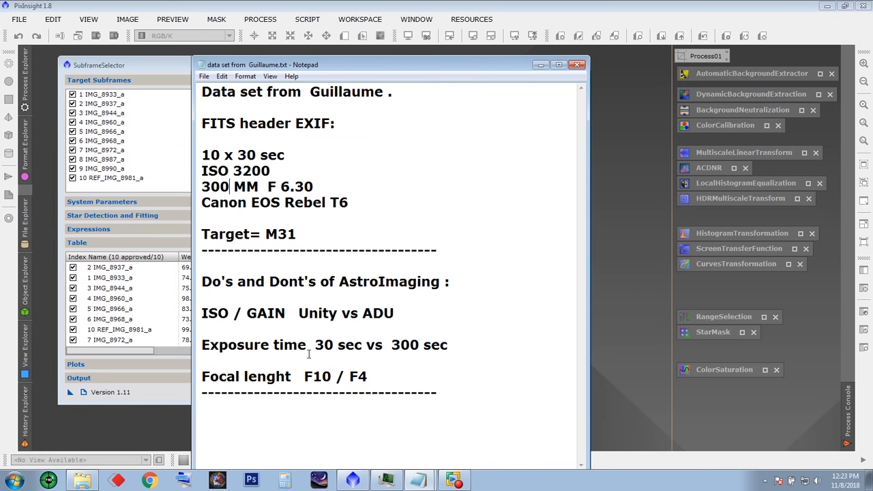
left_click_drag(296, 189, 346, 188)
type("4")
left_click(204, 76)
key("Escape")
left_click(546, 67)
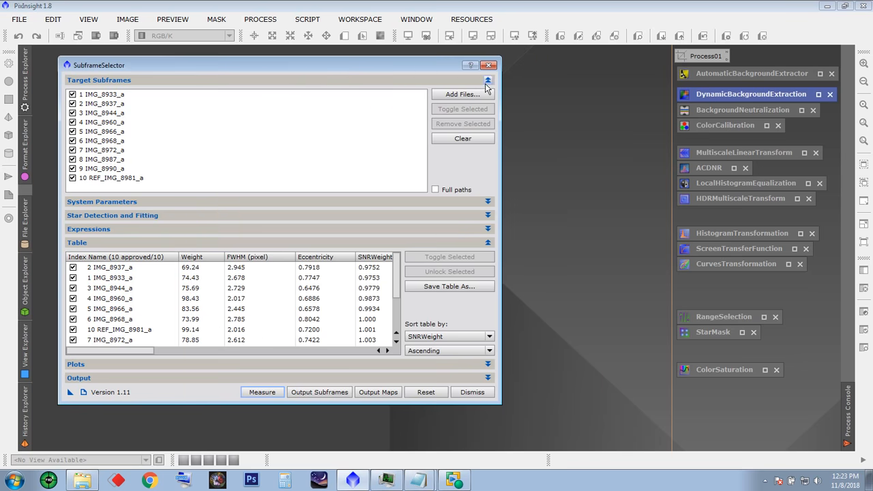
Step: Sort the SubframeSelector measurement table by FWHM and plot FWHM as the ordinate
left_click(489, 81)
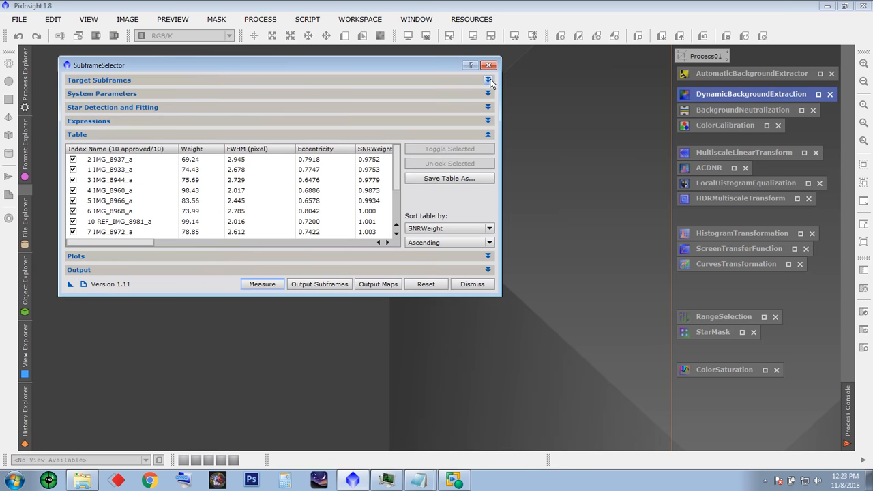
left_click(488, 256)
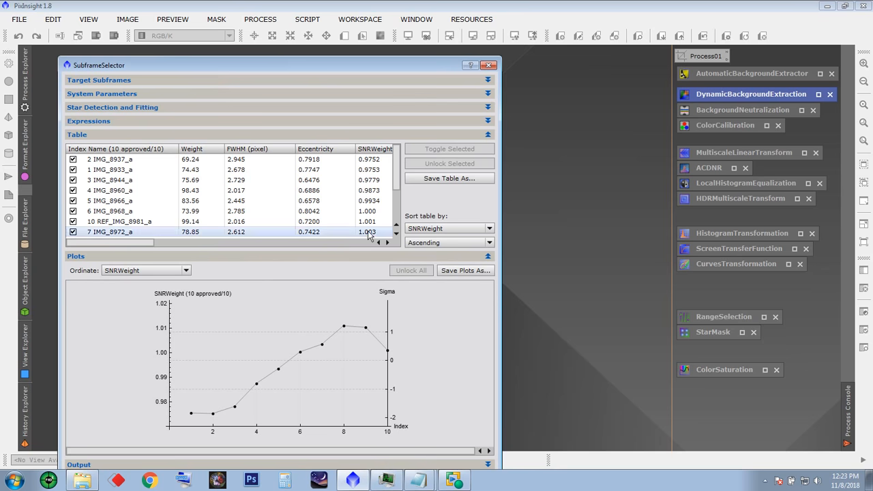
left_click(489, 228)
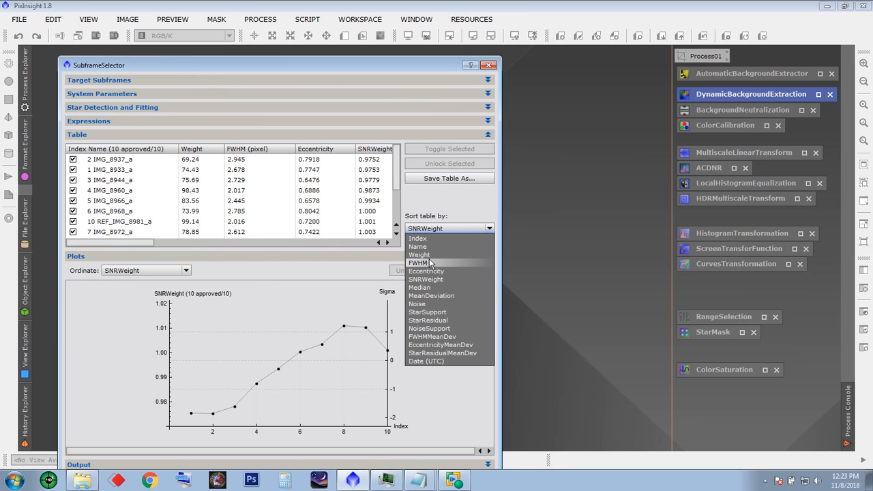
left_click(427, 263)
left_click(186, 271)
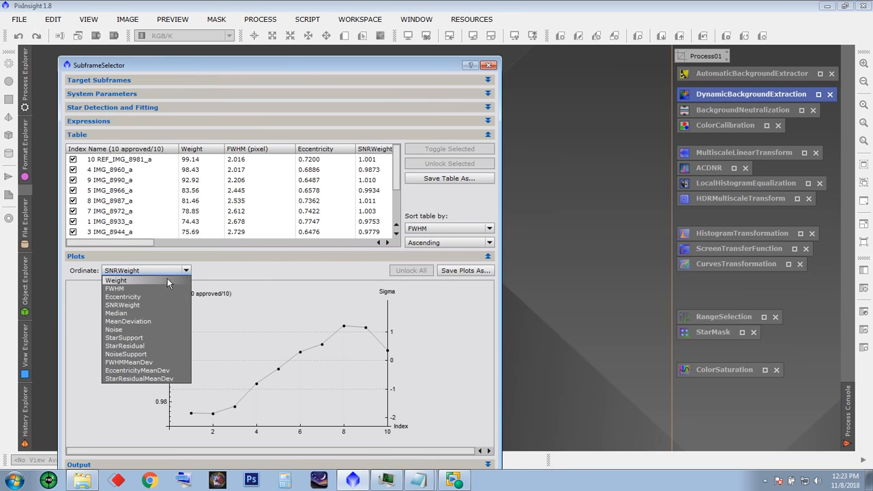
left_click(127, 289)
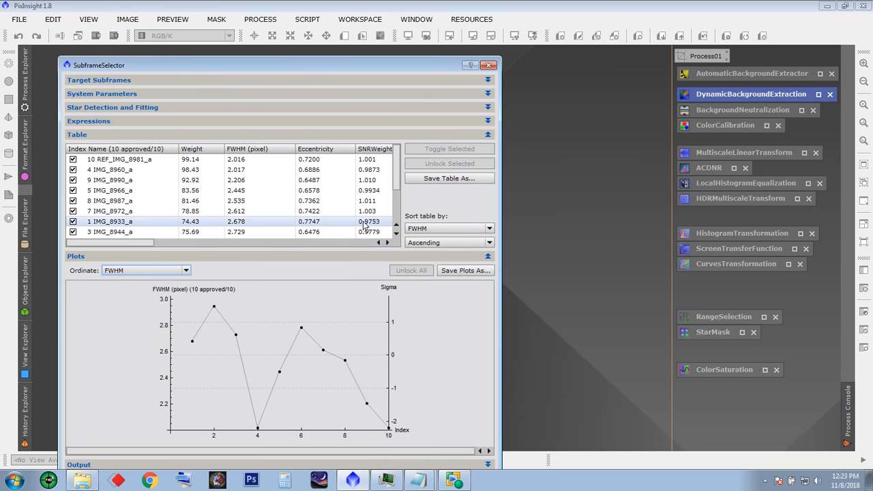
Step: Widen and reposition the SubframeSelector dialog to examine the FWHM values of all subframes in the table
left_click_drag(500, 192, 672, 189)
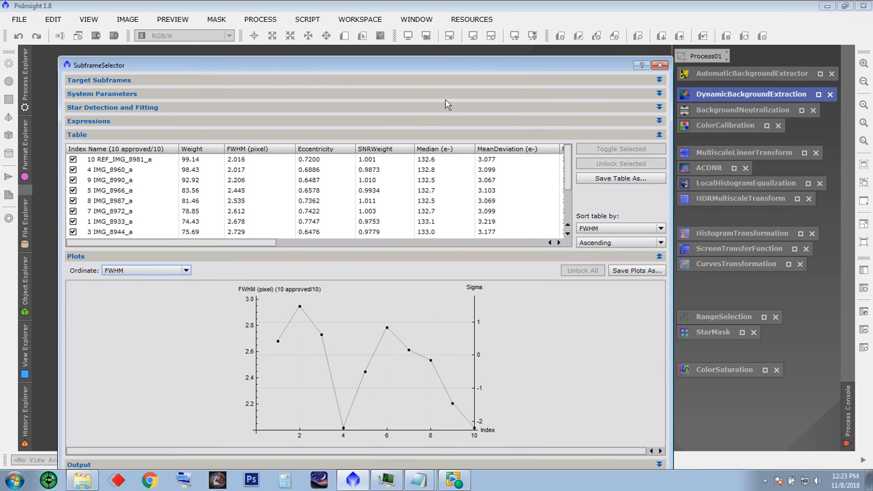
left_click_drag(410, 68, 388, 29)
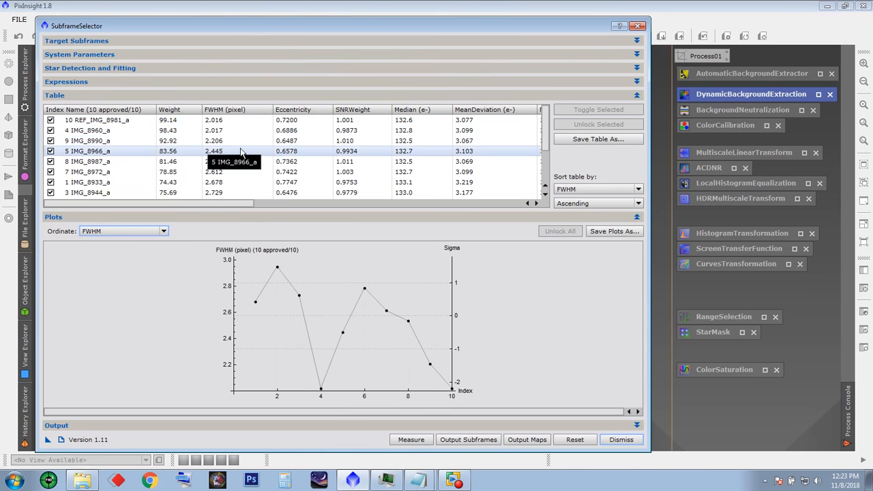
scroll(231, 179, "down", 2)
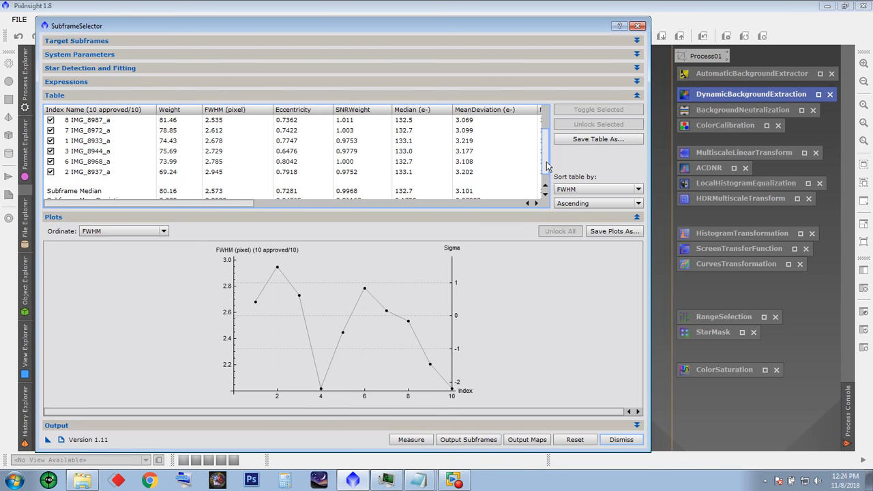
scroll(546, 166, "up", 2)
Step: Sort the SubframeSelector measurement table by SNRWeight and plot SNRWeight as the ordinate
left_click(639, 189)
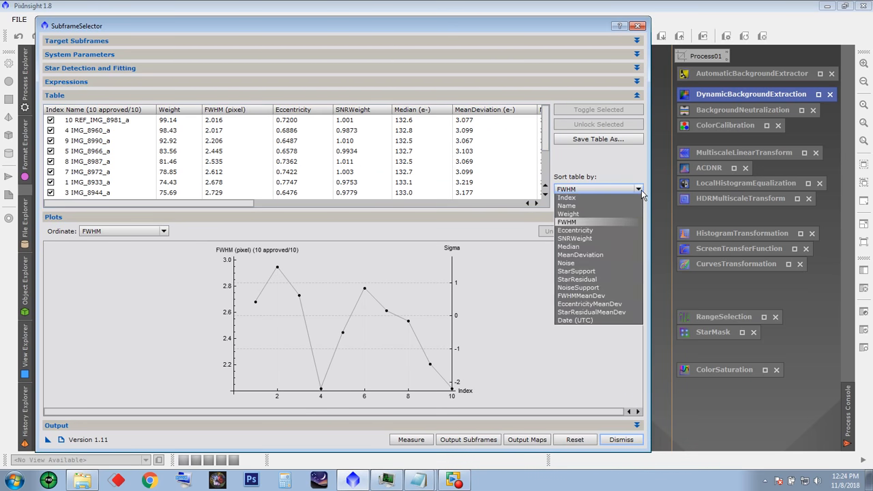
left_click(577, 240)
left_click(165, 231)
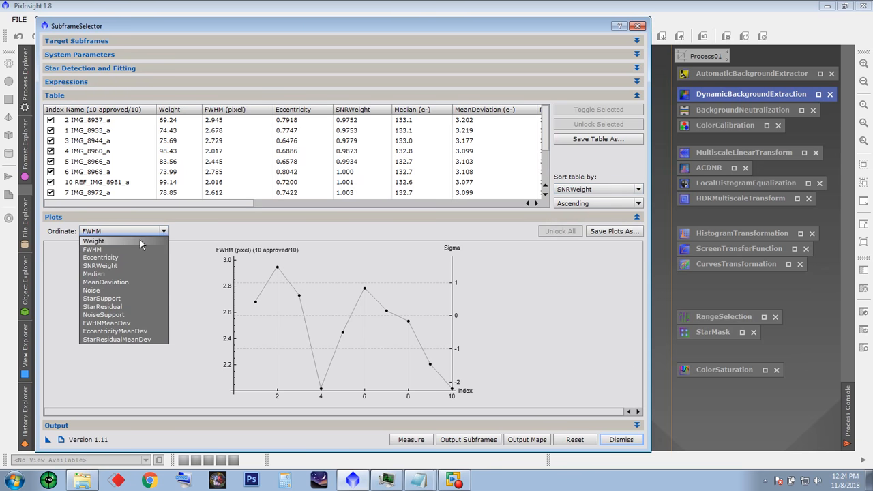
left_click(113, 264)
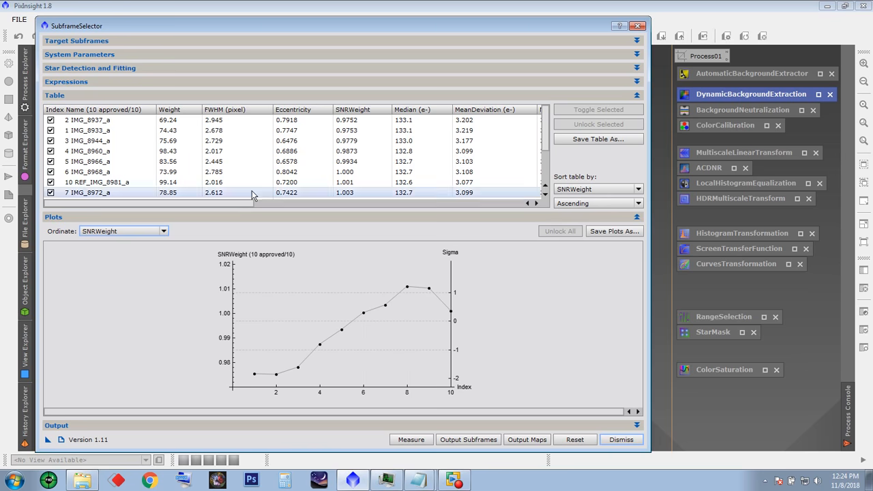
Step: Examine the lowest and highest SNRWeight subframes in the table and toggle the approval of subframe 8 on the plot
left_click(321, 131)
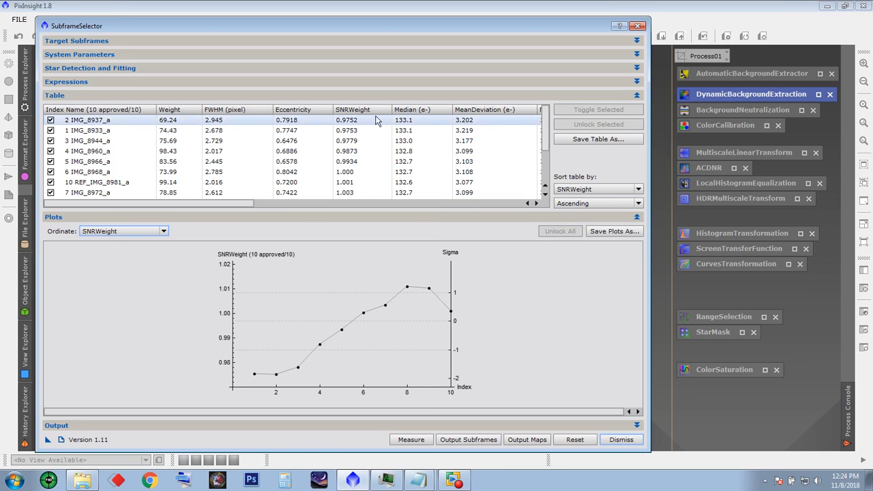
scroll(546, 136, "down", 2)
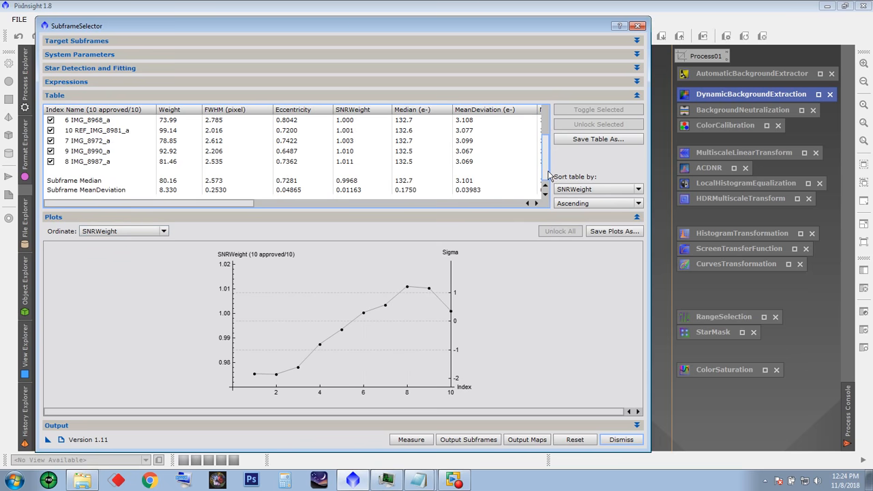
scroll(545, 164, "up", 2)
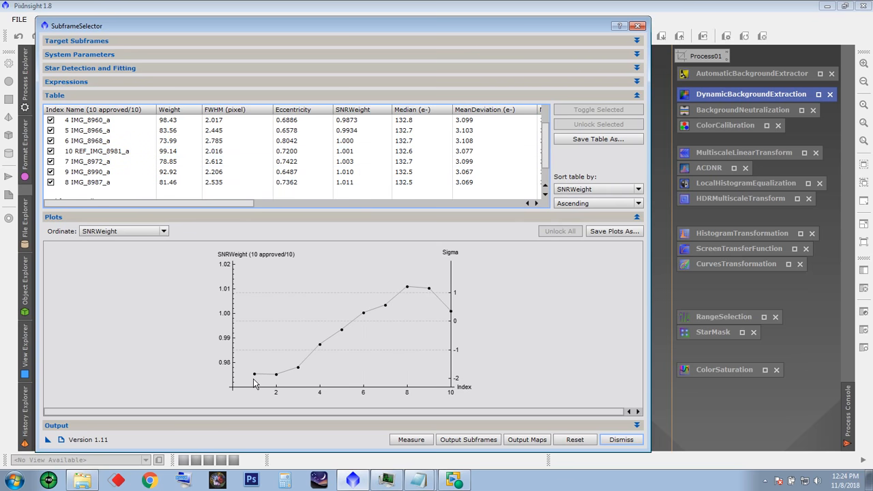
left_click(406, 287)
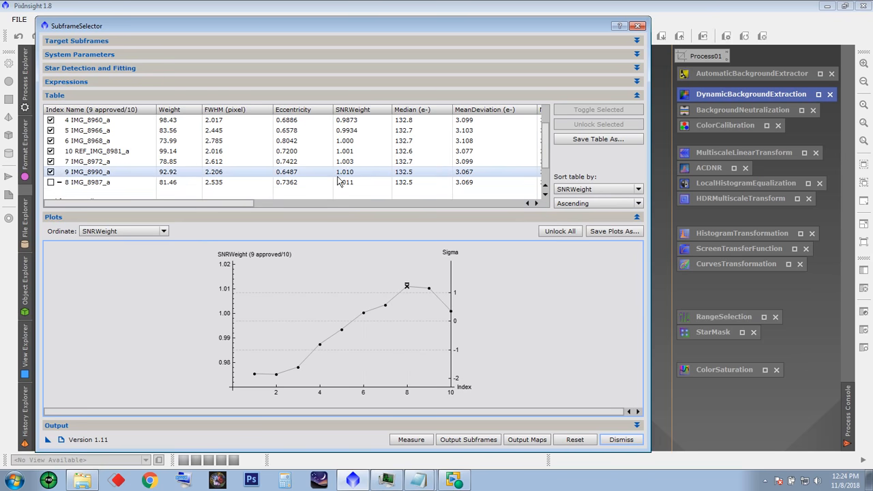
scroll(458, 137, "up", 2)
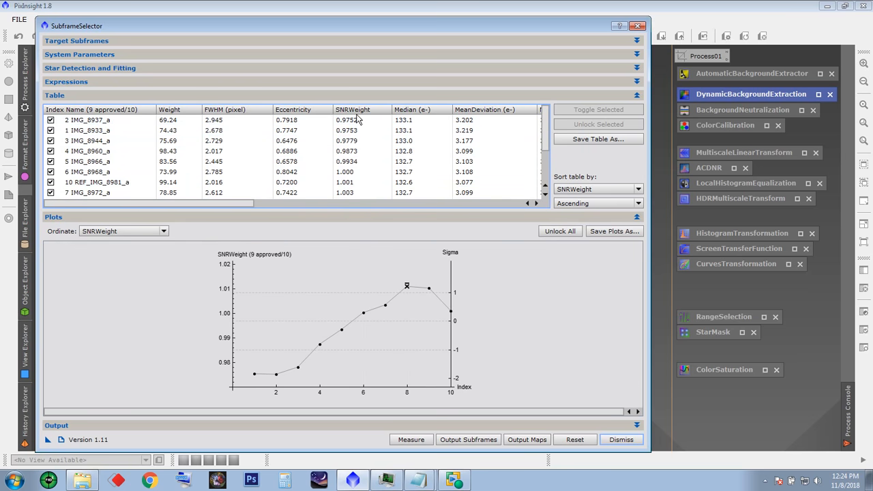
left_click(346, 120)
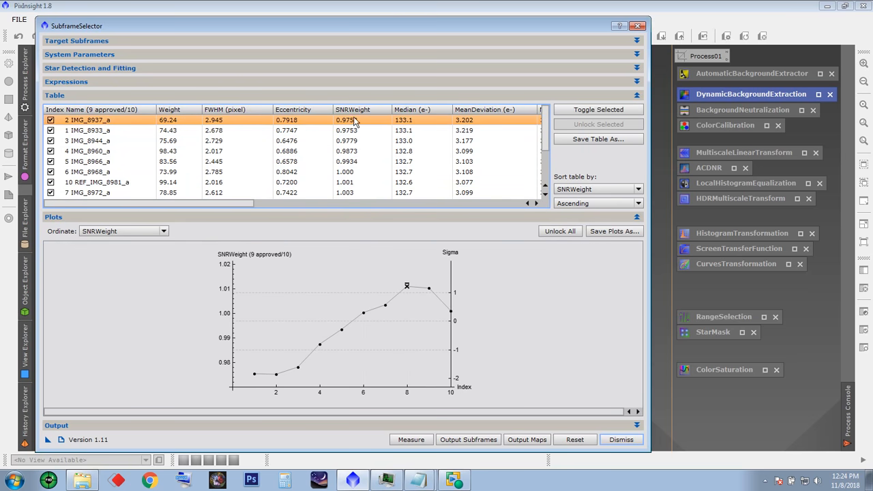
scroll(546, 122, "down", 3)
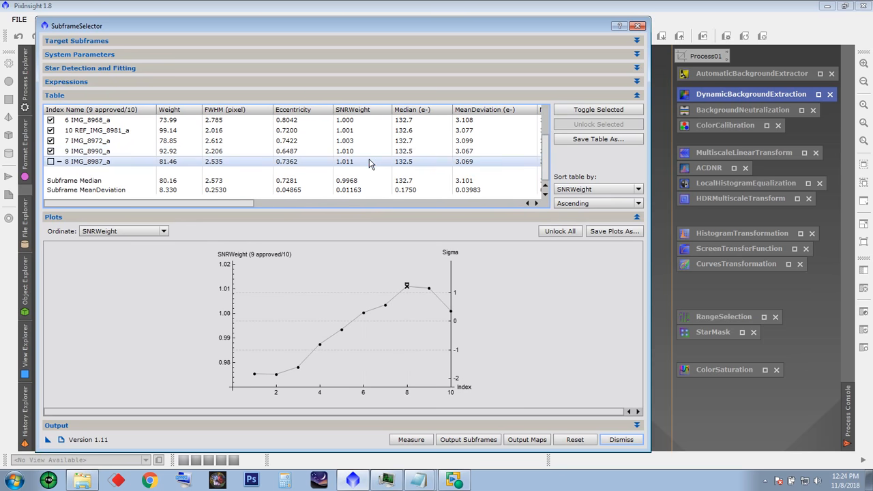
left_click(397, 162)
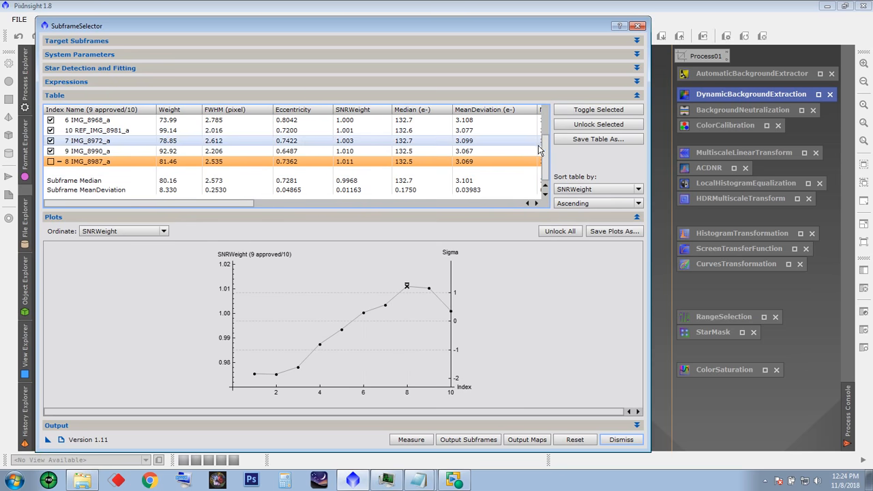
scroll(538, 146, "up", 3)
Step: Sort the measurement table and plot by FWHM again and select the REF_IMG_8981_a subframe
left_click(635, 190)
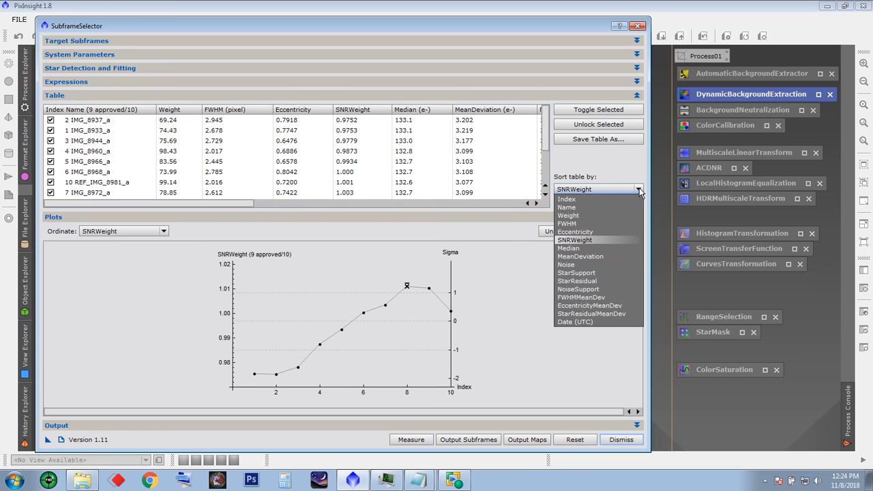
left_click(580, 224)
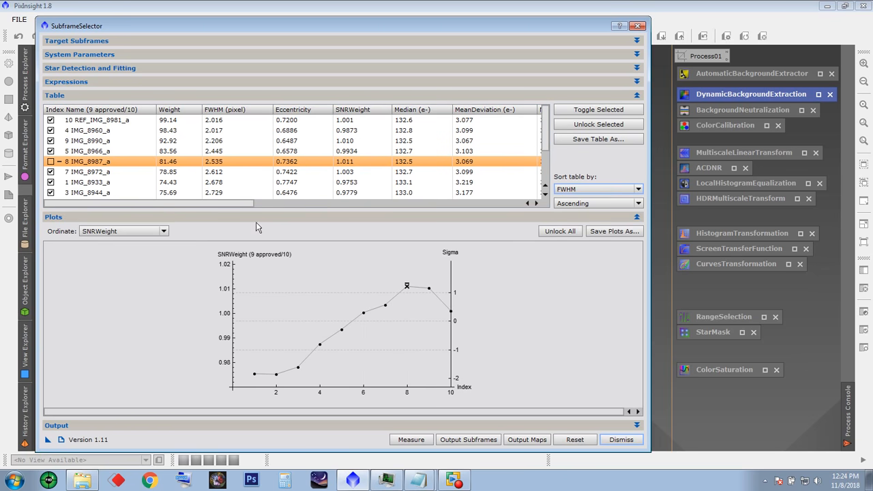
left_click(163, 231)
left_click(125, 250)
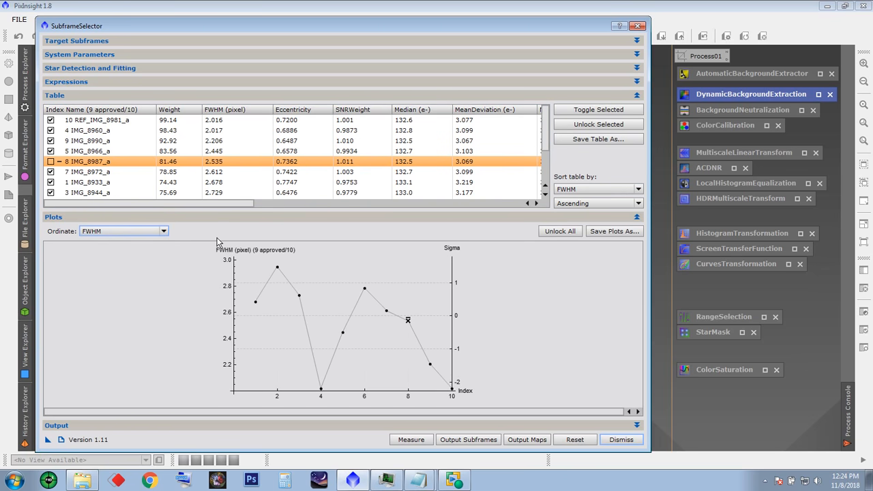
left_click(127, 121)
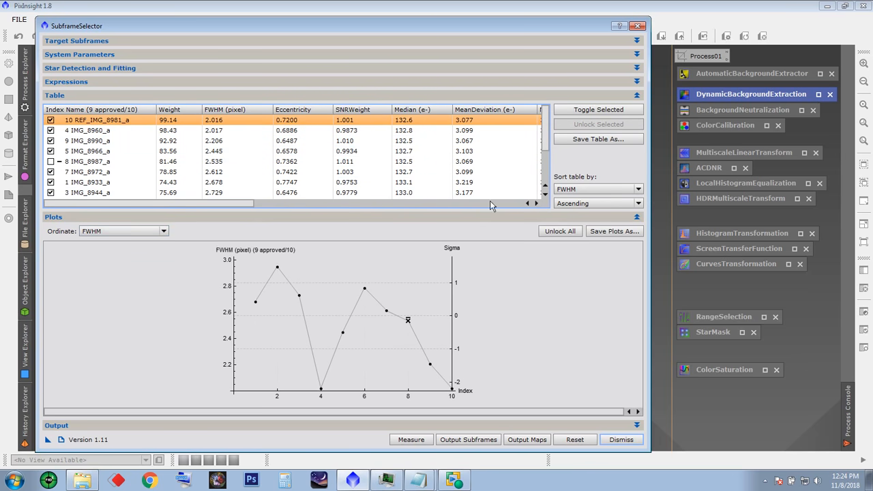
Step: Dismiss SubframeSelector, then open the BatchPreprocessing script and reposition its dialog in the workspace
left_click(620, 440)
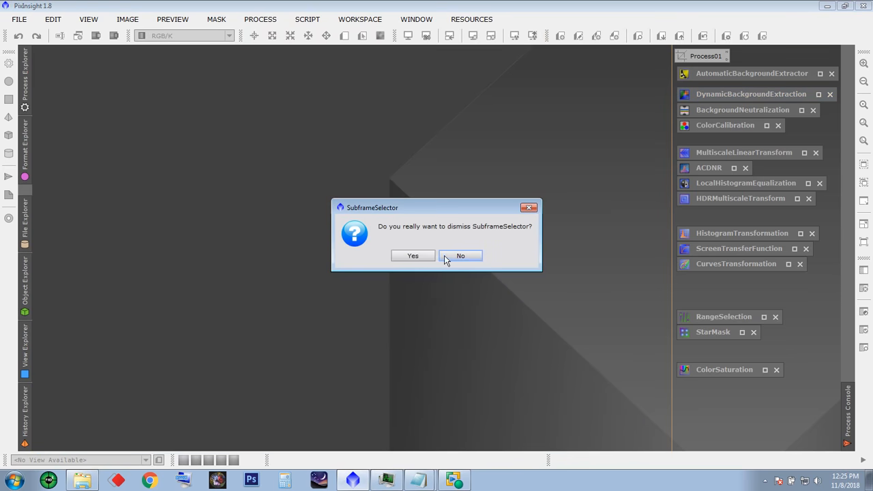
left_click(414, 256)
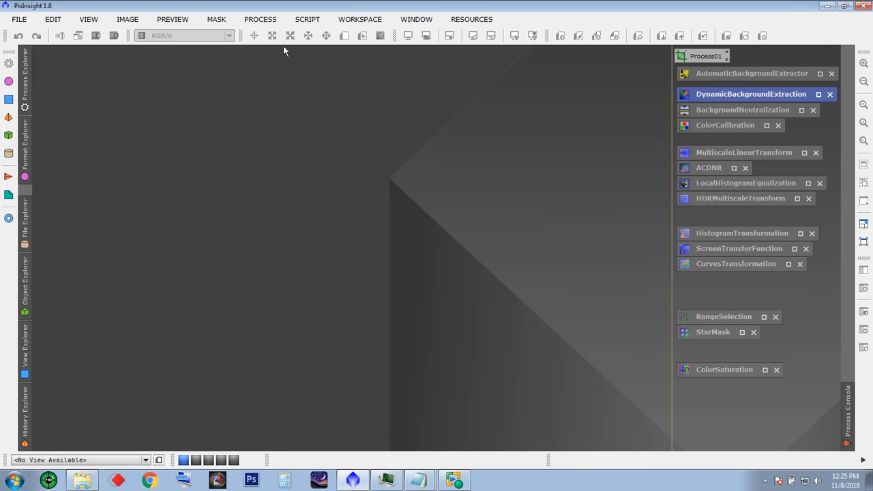
left_click(307, 20)
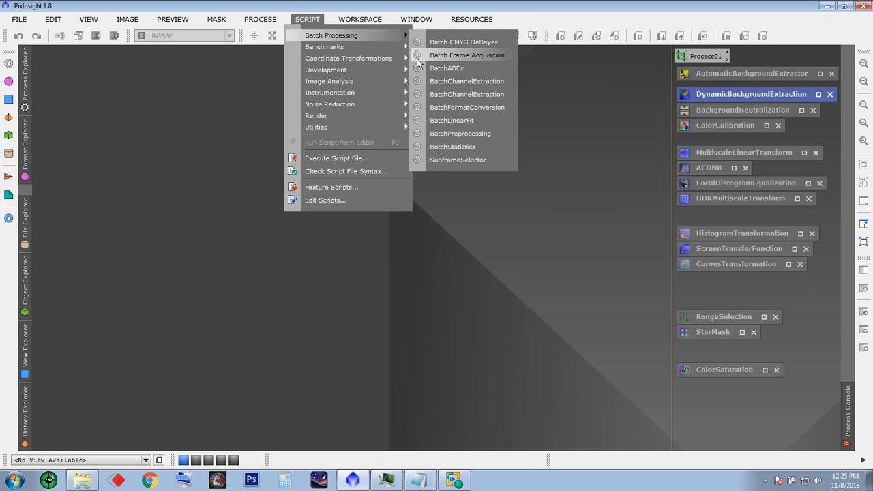
left_click(453, 135)
left_click_drag(355, 82, 298, 64)
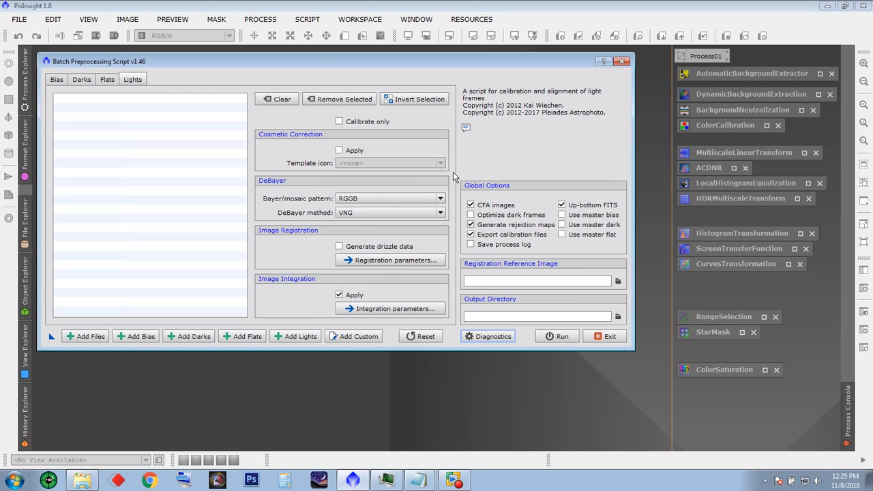
Step: Review the Bayer/mosaic pattern, and open the light frames' integration parameters to check the available rejection algorithms
left_click(366, 200)
left_click(366, 199)
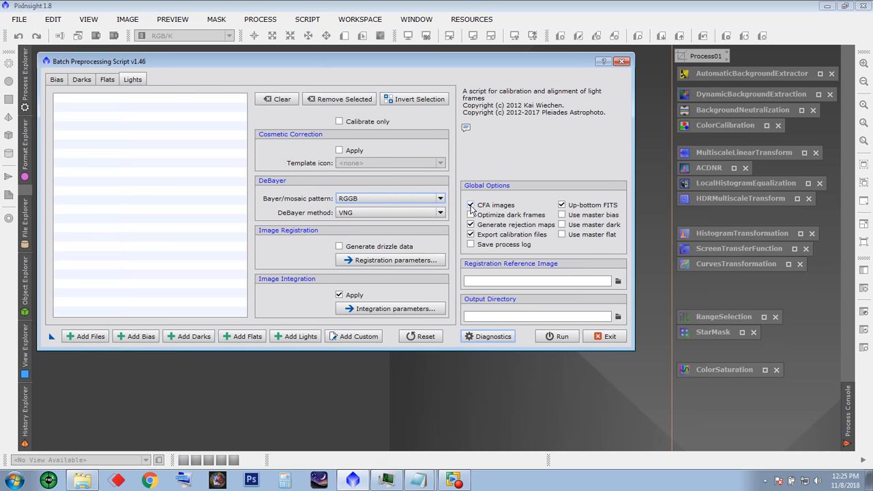
mouse_move(498, 210)
left_click(394, 308)
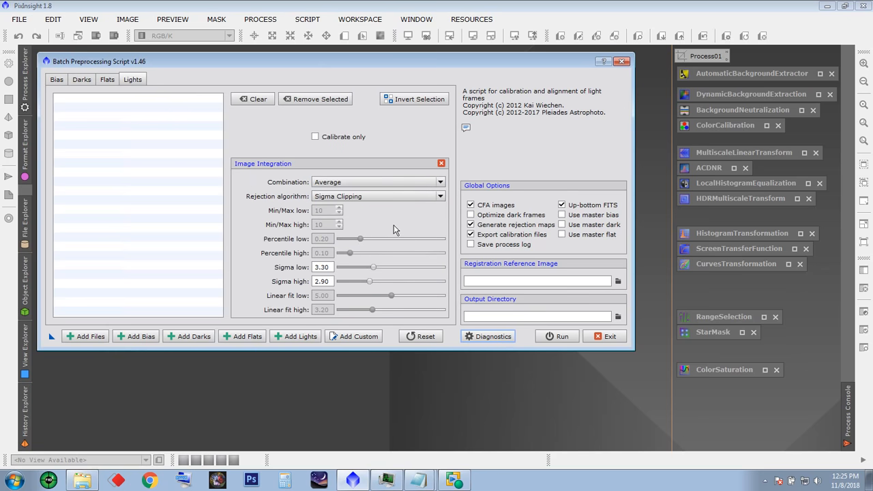
left_click(441, 196)
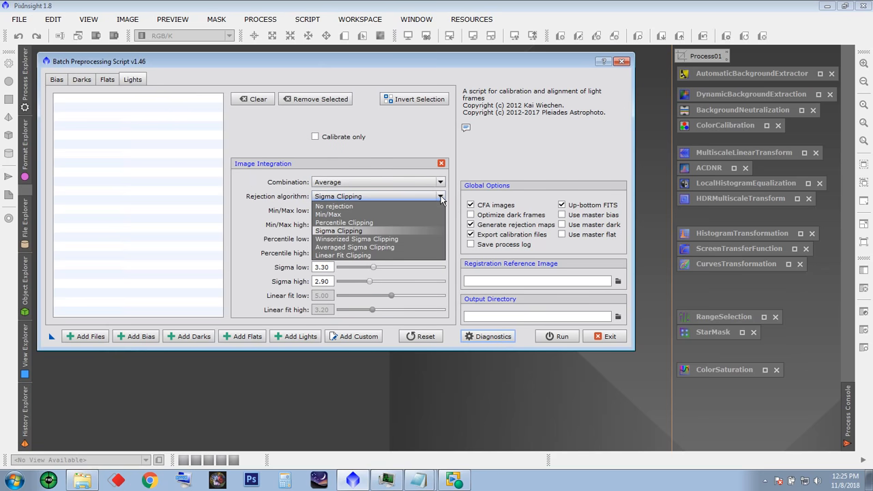
left_click(440, 196)
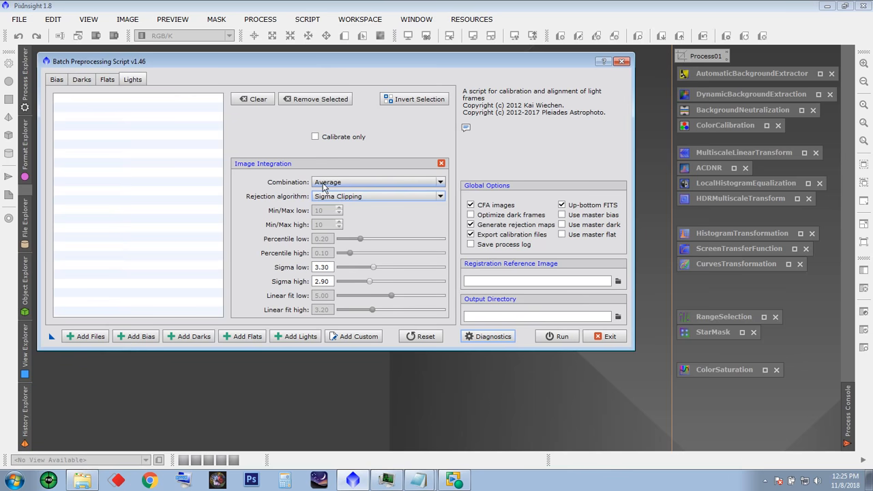
Step: Add all ten CR2 light frames and set REF_IMG_8981_a.CR2 as the registration reference image
left_click(293, 336)
left_click_drag(427, 367, 260, 121)
left_click(375, 416)
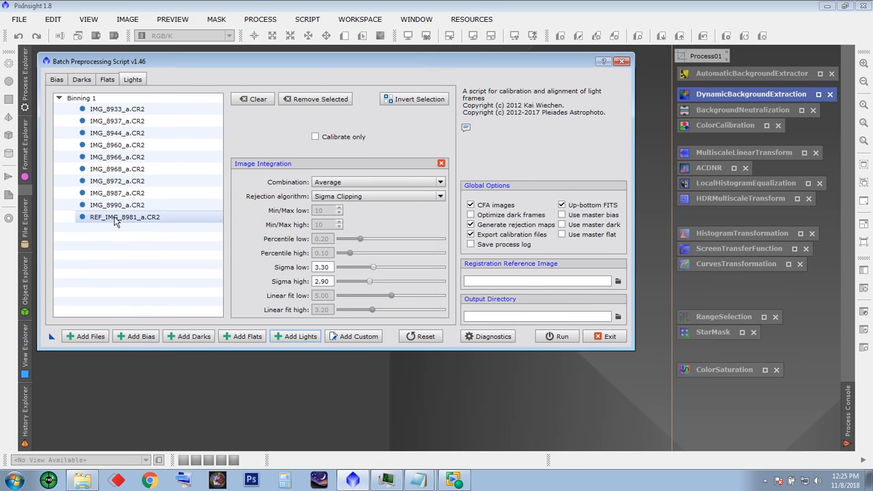
left_click(114, 219)
double_click(114, 216)
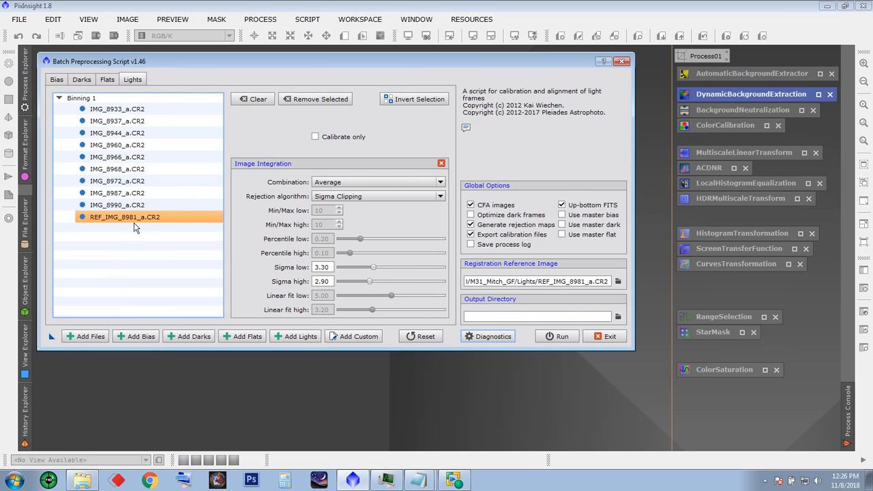
Step: Browse for the output directory and go to the M31_Mitch_GF folder inside T_DSO on drive C
left_click(618, 317)
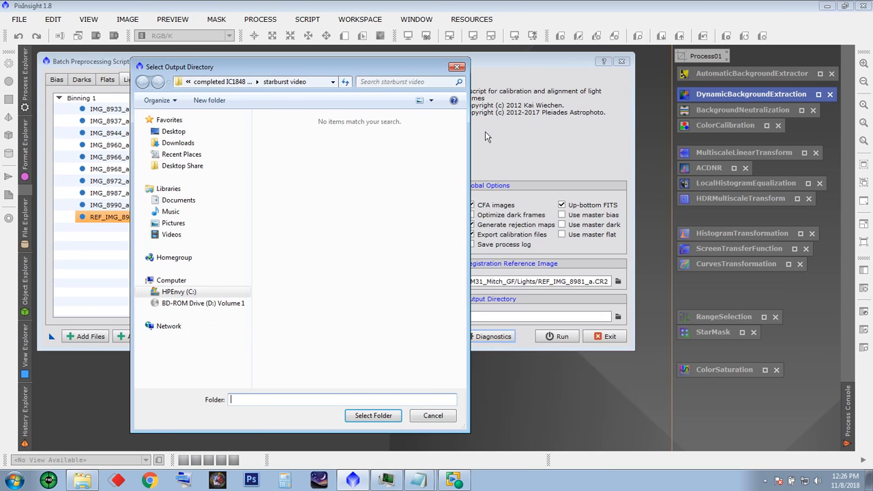
left_click_drag(470, 133, 589, 133)
left_click(211, 291)
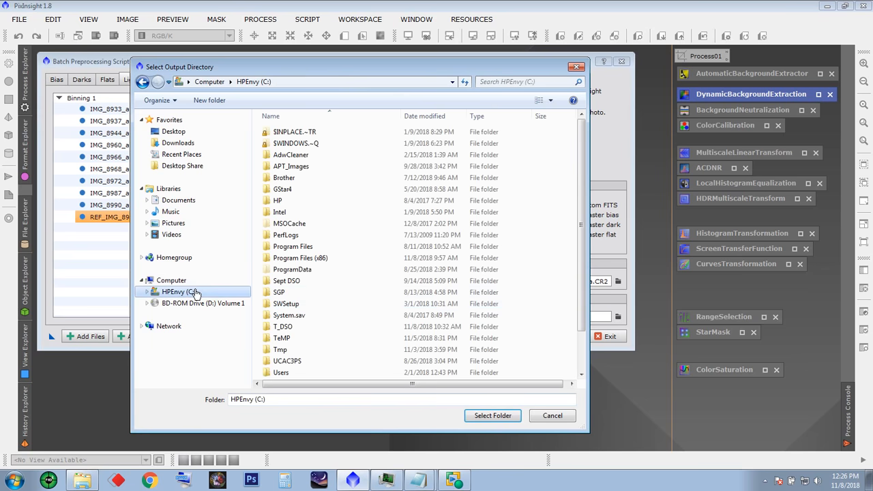
double_click(293, 327)
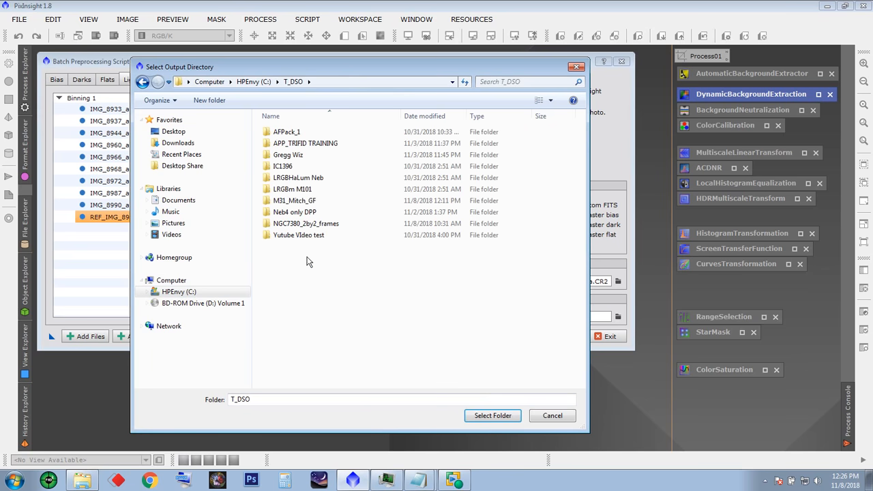
double_click(299, 200)
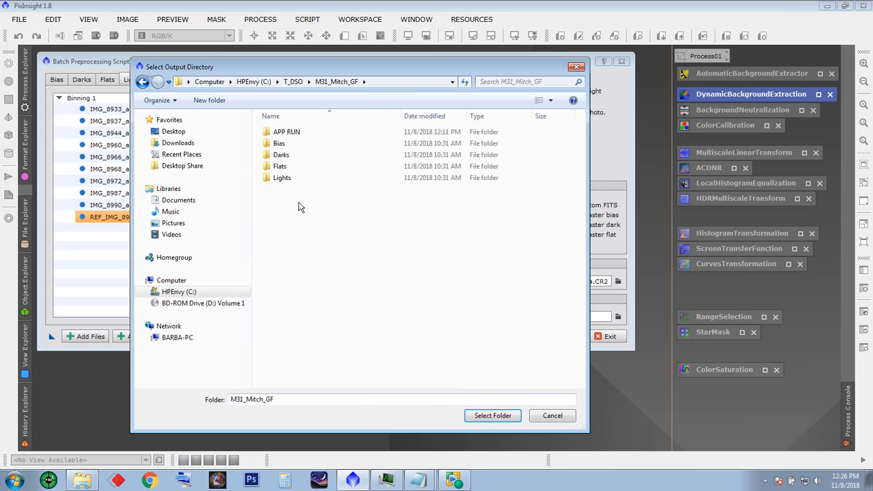
Step: Create a folder named Calib in M31_Mitch_GF and choose it as the output directory
left_click(210, 100)
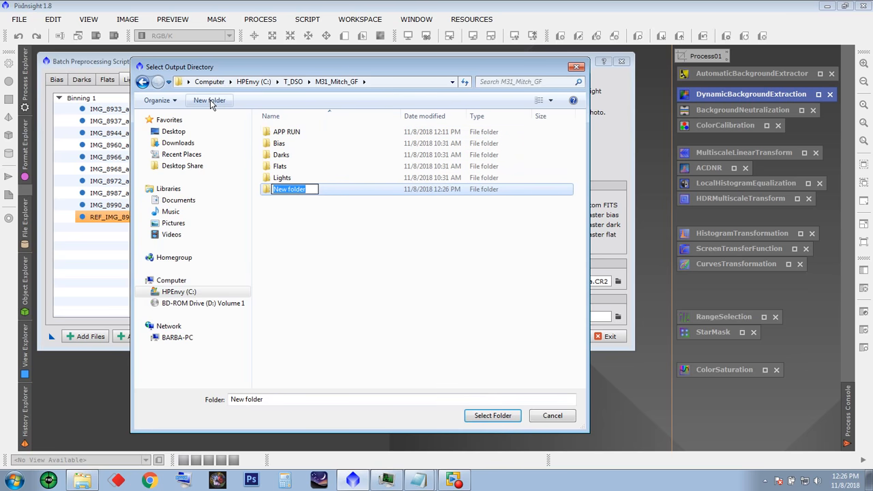
type("CAlib")
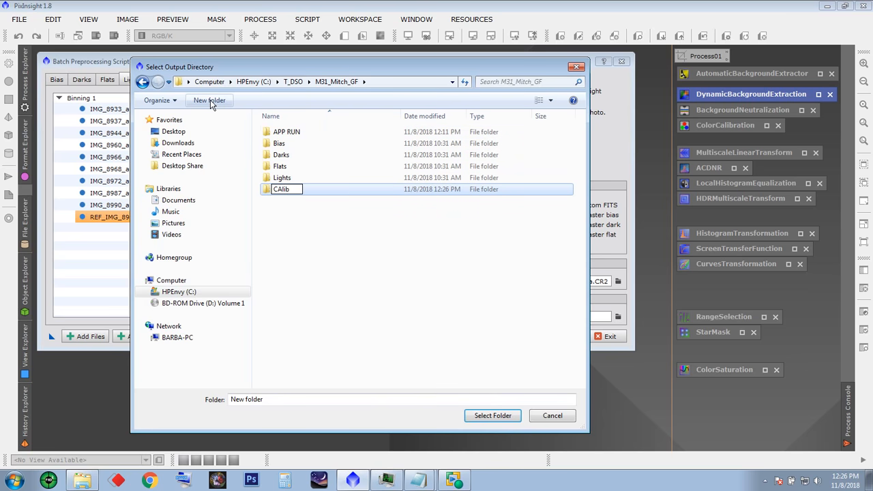
key("Left")
key("Left")
key("BackSpace")
type("a")
left_click(312, 211)
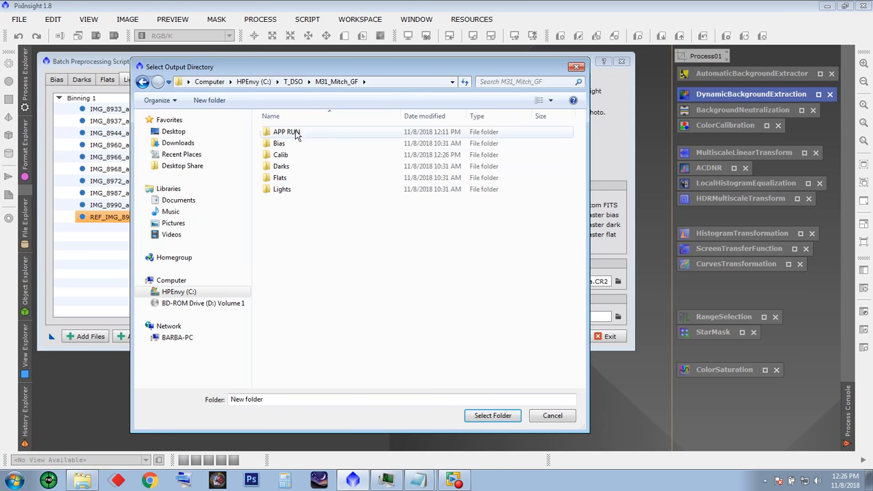
left_click(284, 155)
left_click(500, 416)
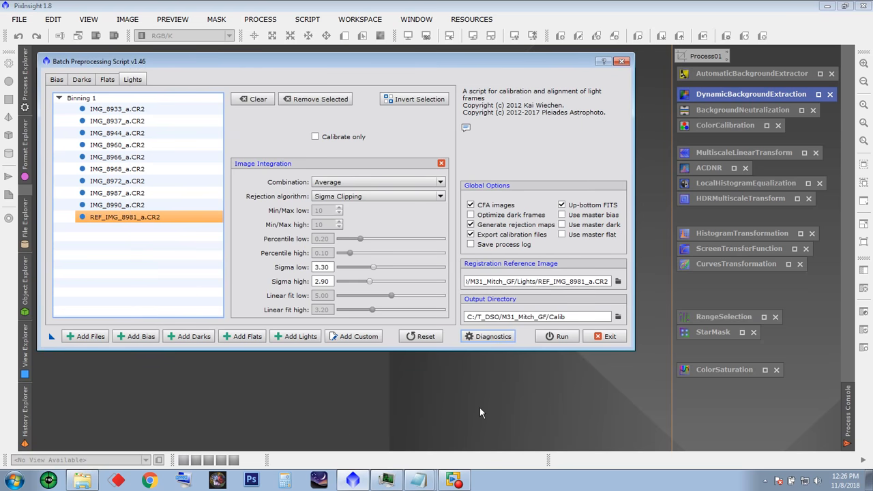
Step: Add all ten dark frames, IMG_9014.CR2 to IMG_9023.CR2, from the Darks folder in M31_Mitch_GF
left_click(199, 338)
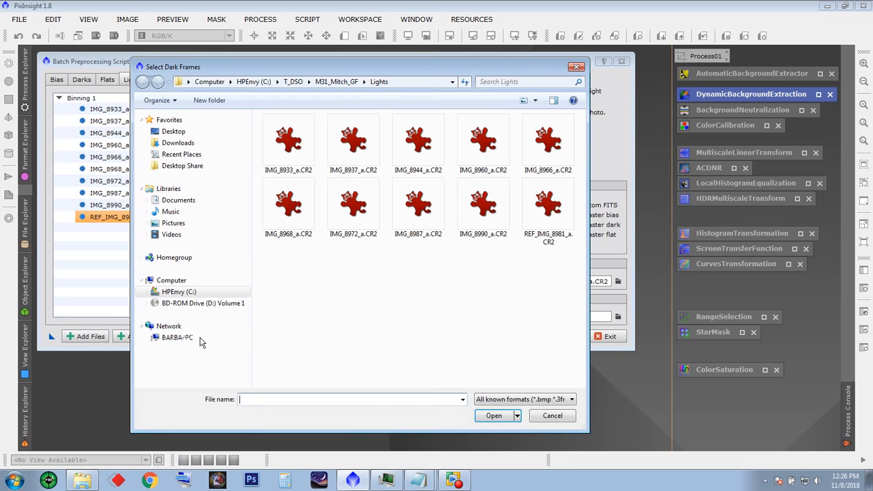
left_click(324, 83)
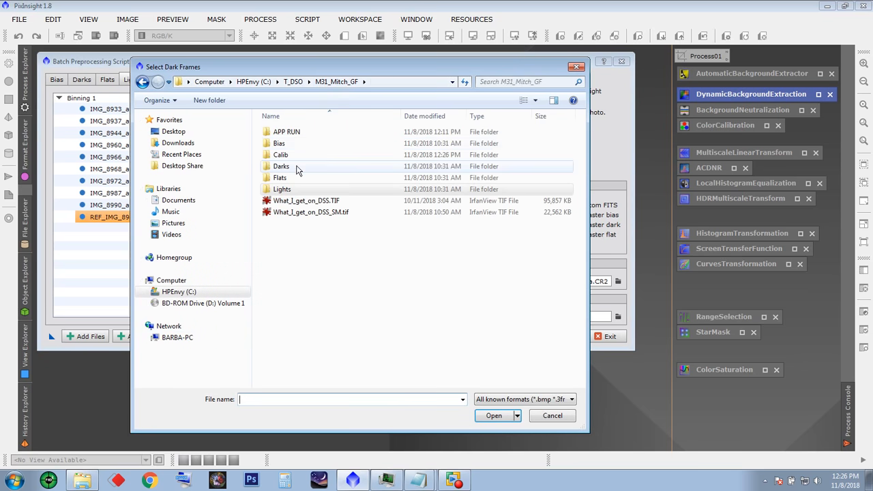
double_click(297, 170)
key("ctrl+a")
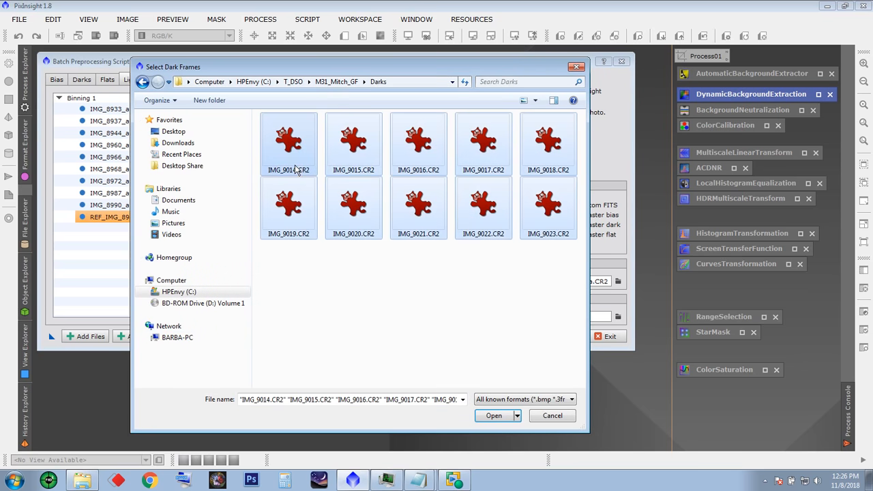
left_click(498, 417)
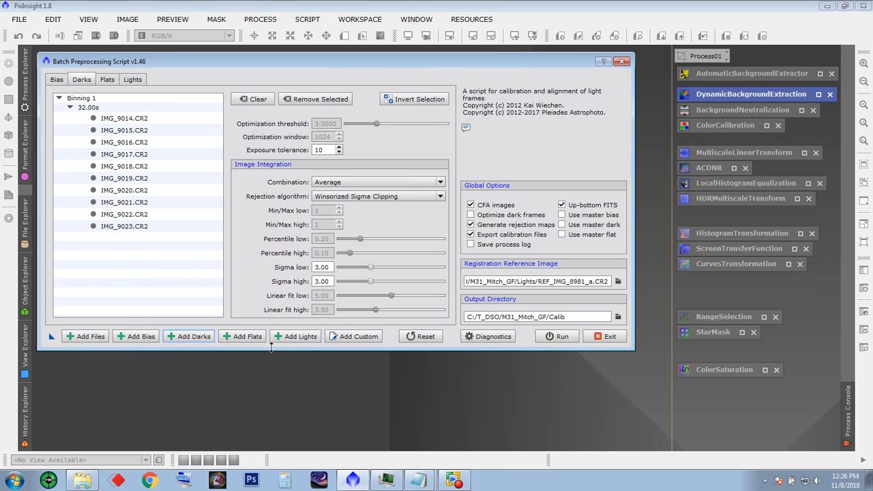
Step: Add all ten flat frames from the Flats folder in M31_Mitch_GF and check the flats list
left_click(251, 338)
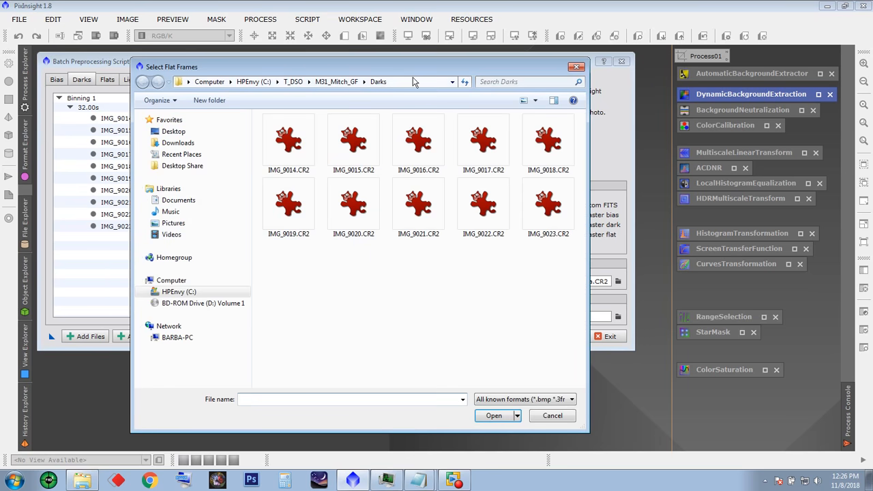
left_click(297, 81)
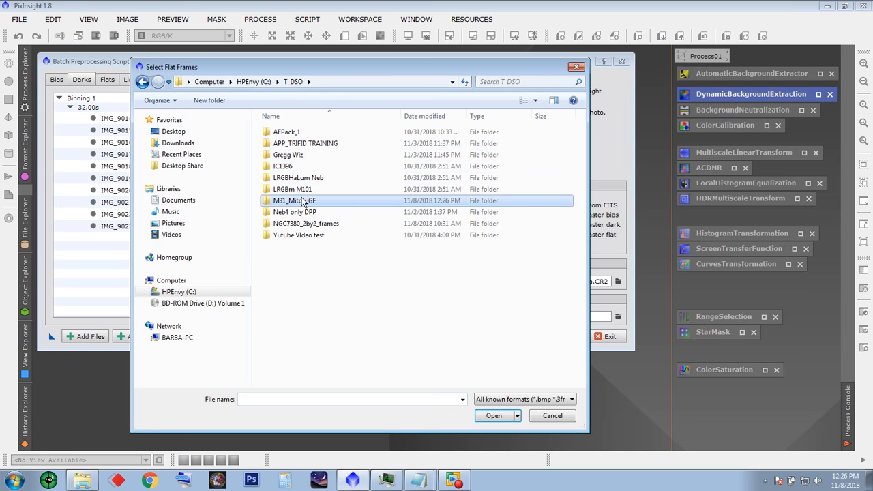
double_click(304, 200)
double_click(287, 178)
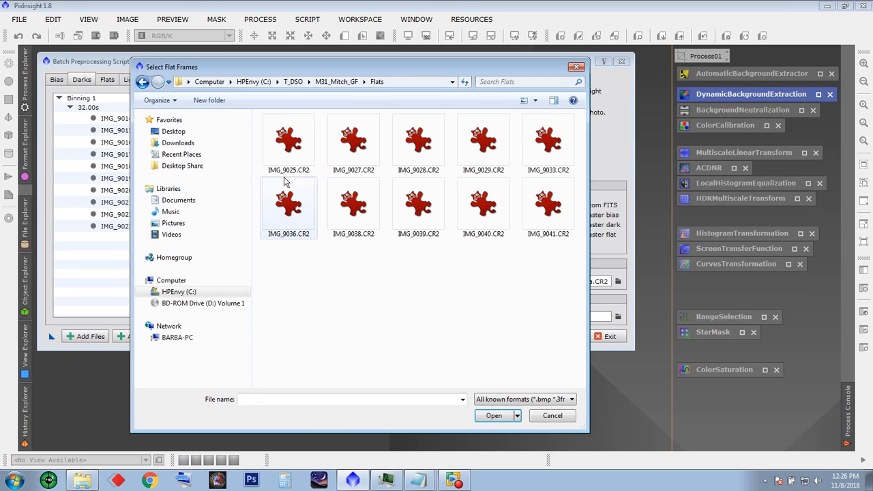
left_click(546, 205)
key("ctrl+a")
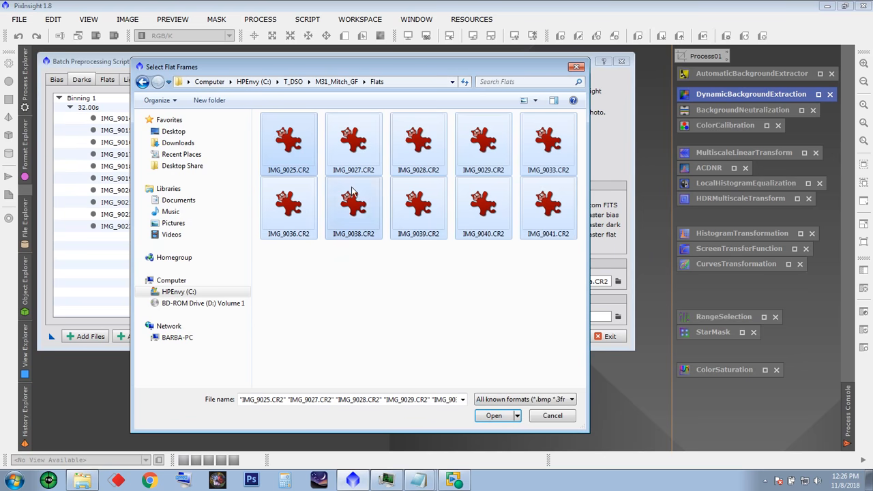
left_click(502, 420)
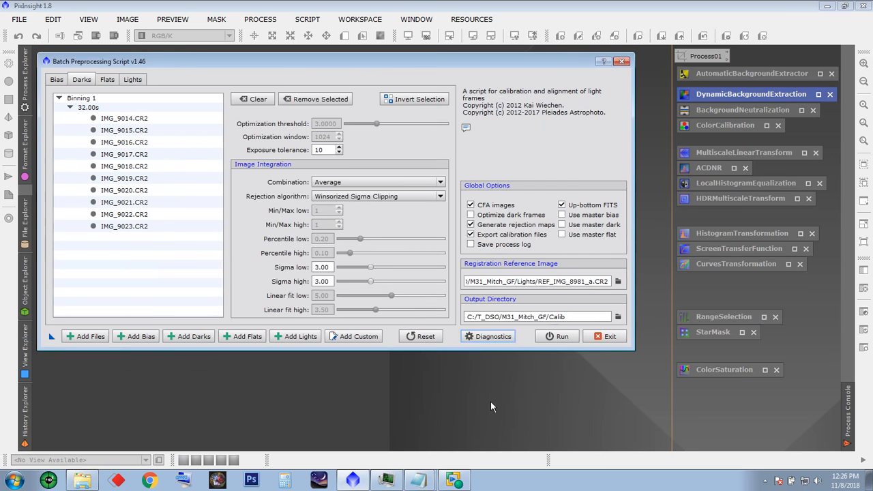
left_click(82, 80)
left_click(107, 79)
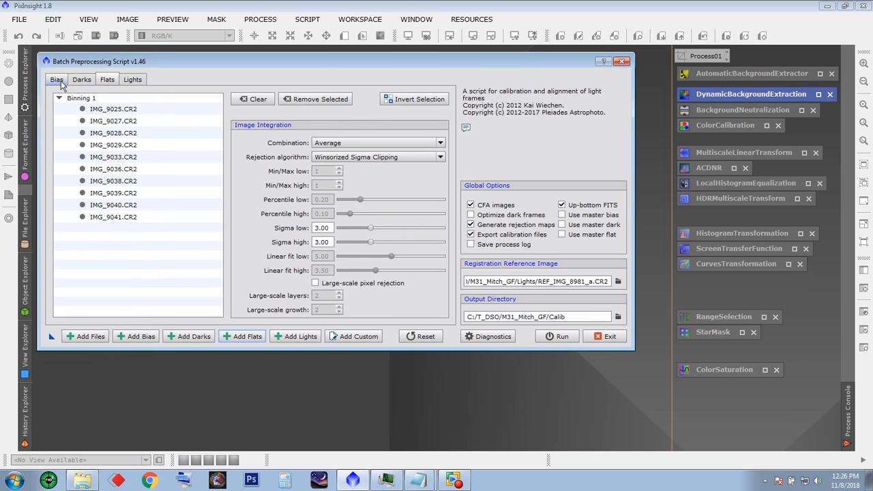
Step: Add all ten bias frames, IMG_9050.CR2 to IMG_9059.CR2, from the Bias folder in M31_Mitch_GF
left_click(56, 80)
left_click(144, 337)
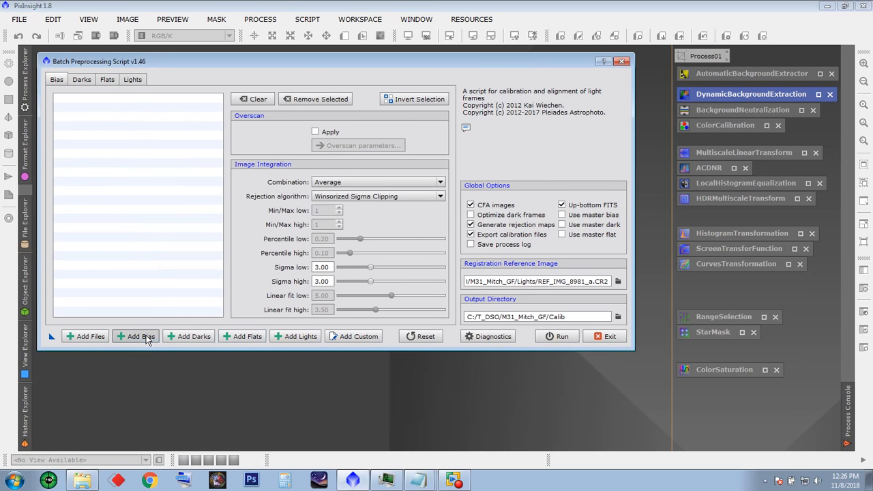
left_click(334, 83)
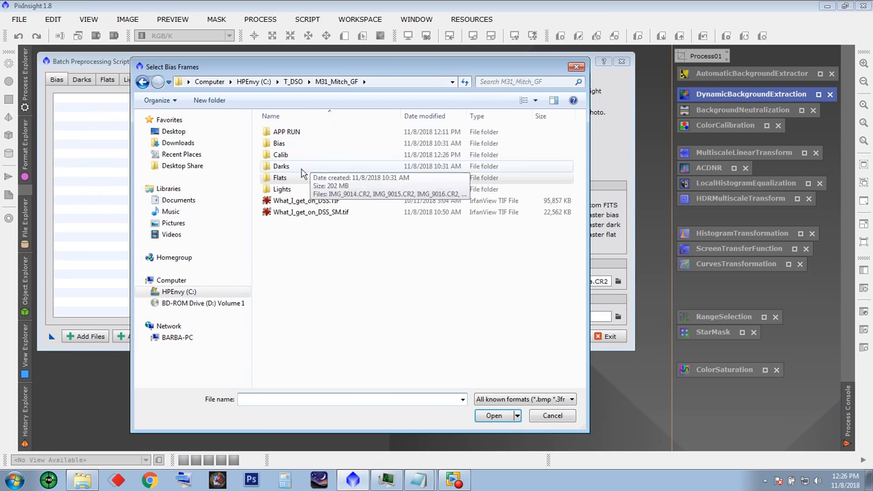
double_click(279, 143)
left_click_drag(570, 297, 231, 121)
left_click(497, 416)
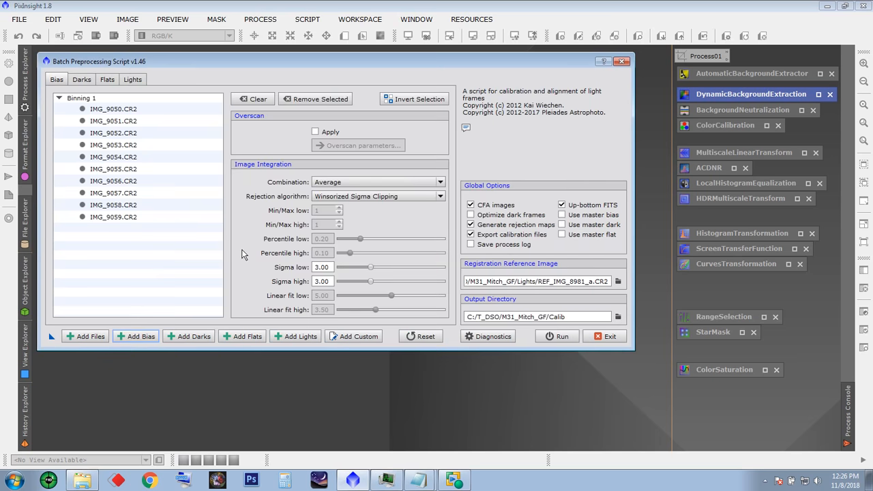
Step: Review the dark, flat and light frame lists and run the script's diagnostics on the setup
left_click(90, 80)
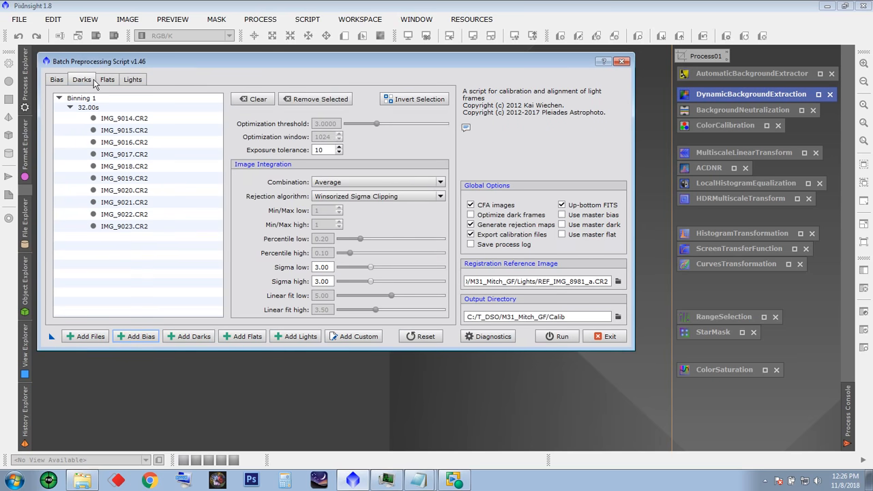
left_click(109, 81)
left_click(132, 79)
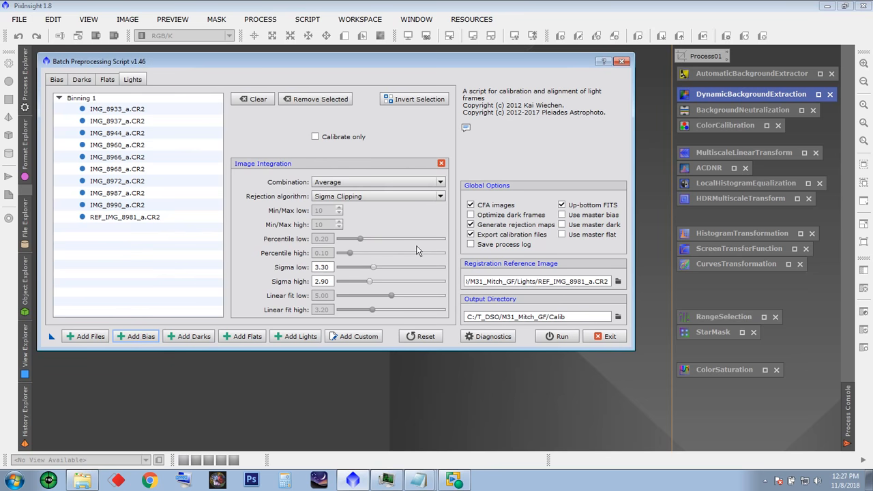
left_click(490, 336)
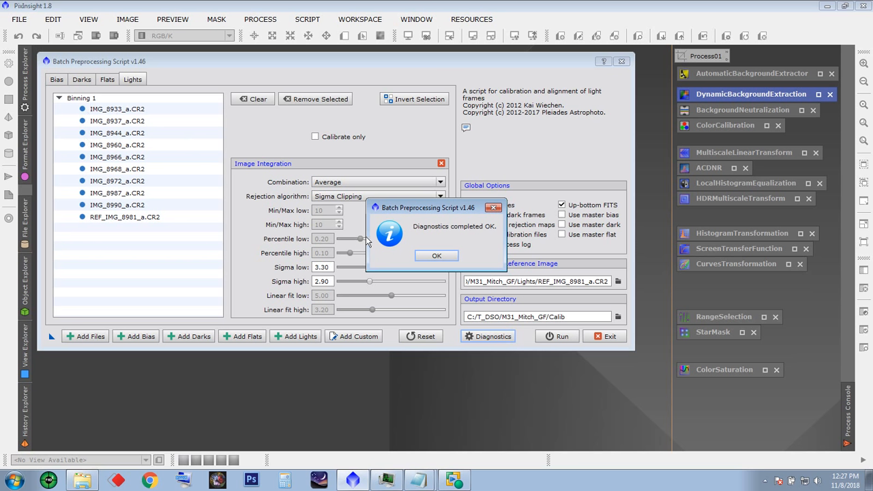
left_click(434, 255)
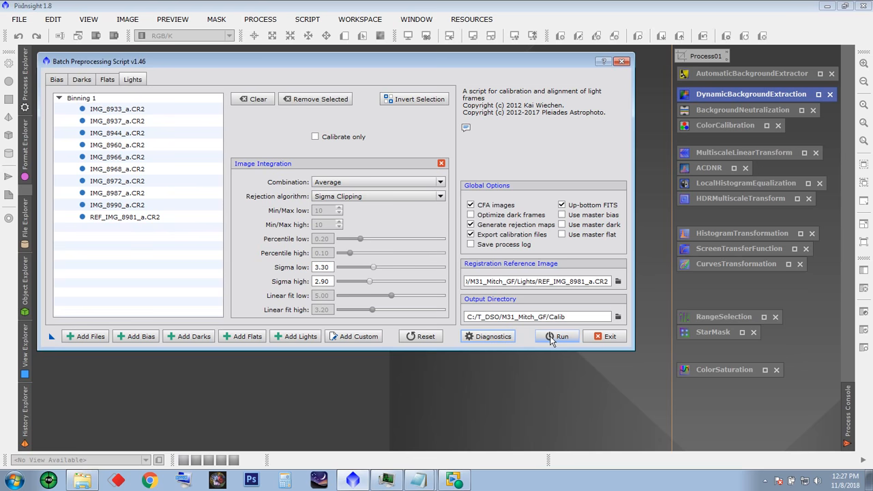
Step: Run the batch preprocessing on all frames and exit the script when it has finished
left_click(558, 337)
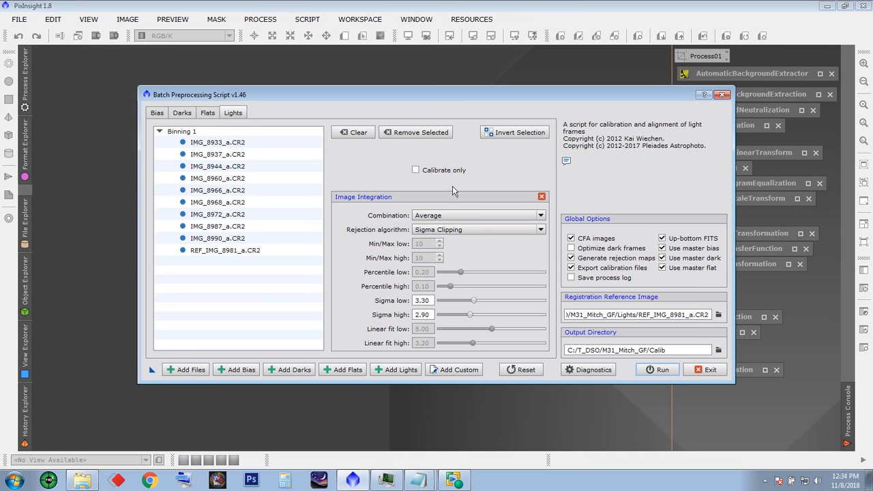
left_click_drag(421, 92, 331, 68)
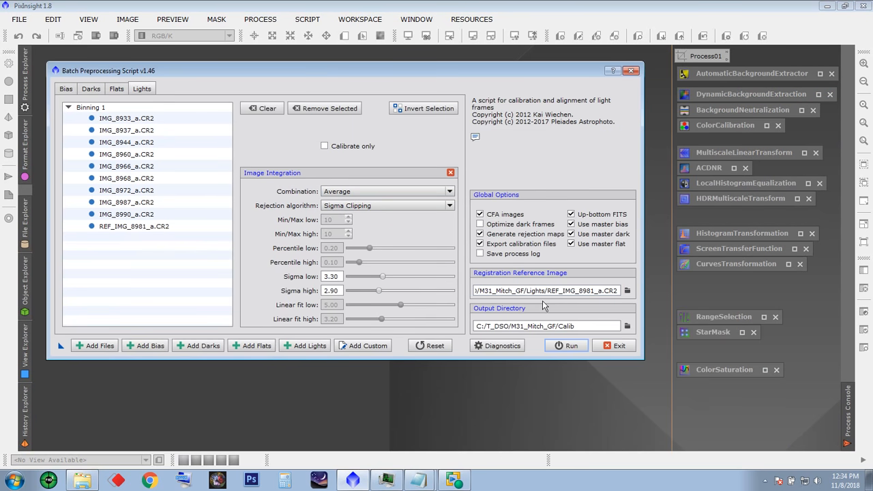
left_click(612, 346)
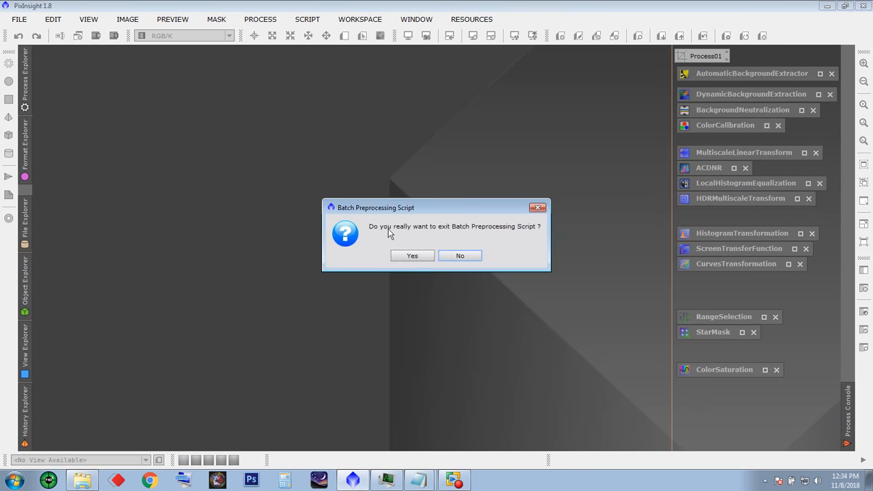
left_click(413, 255)
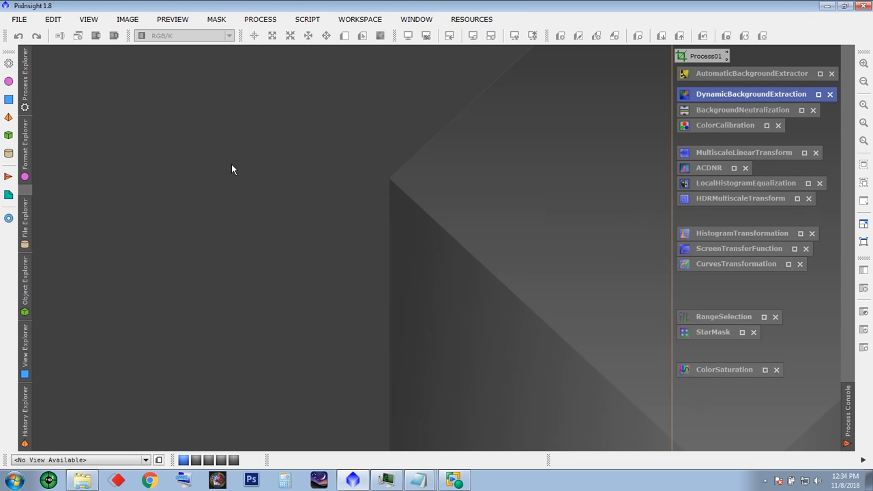
Step: Examine the script's output in the Calib folder: the calibrated light and flat frames and the registered frames
double_click(231, 164)
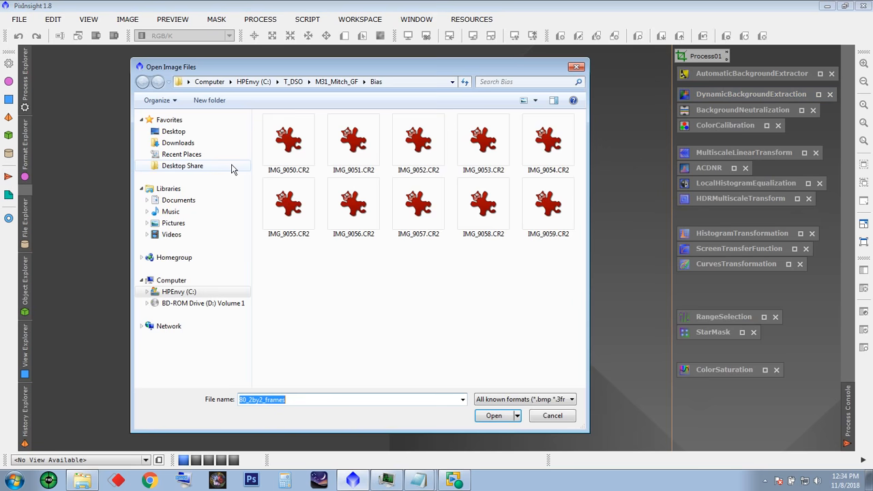
left_click(327, 83)
double_click(281, 154)
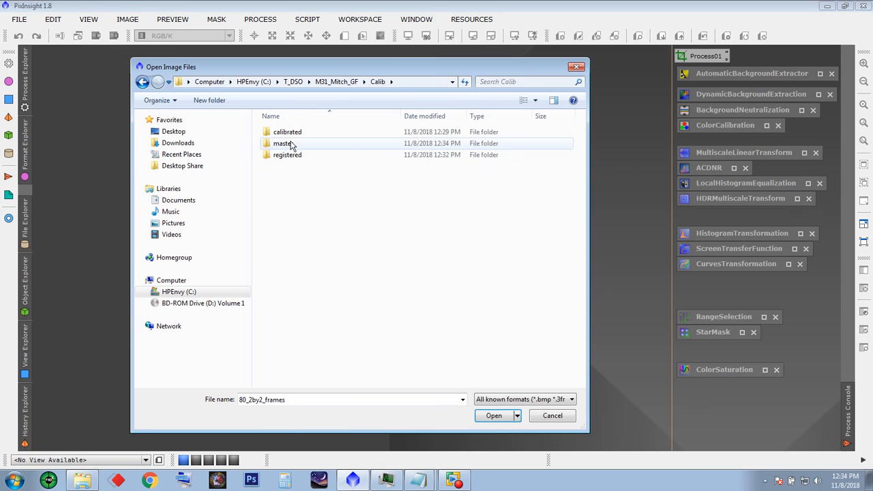
double_click(290, 133)
double_click(292, 144)
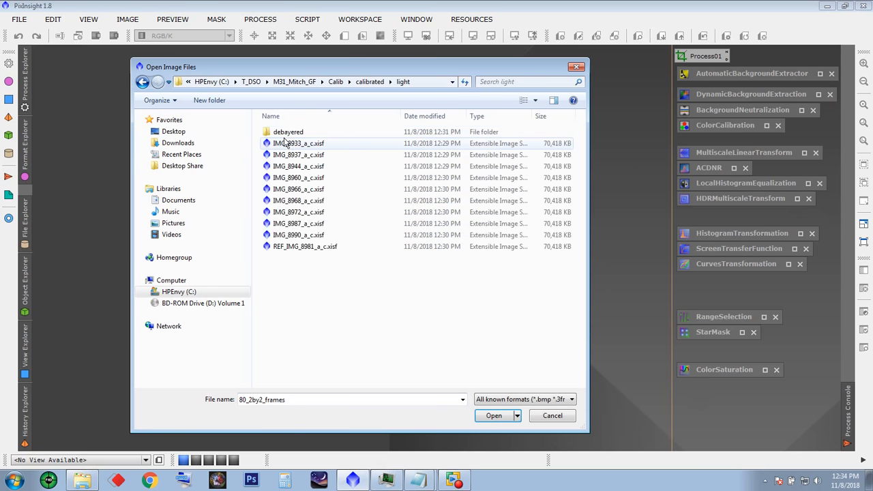
left_click(142, 81)
double_click(287, 133)
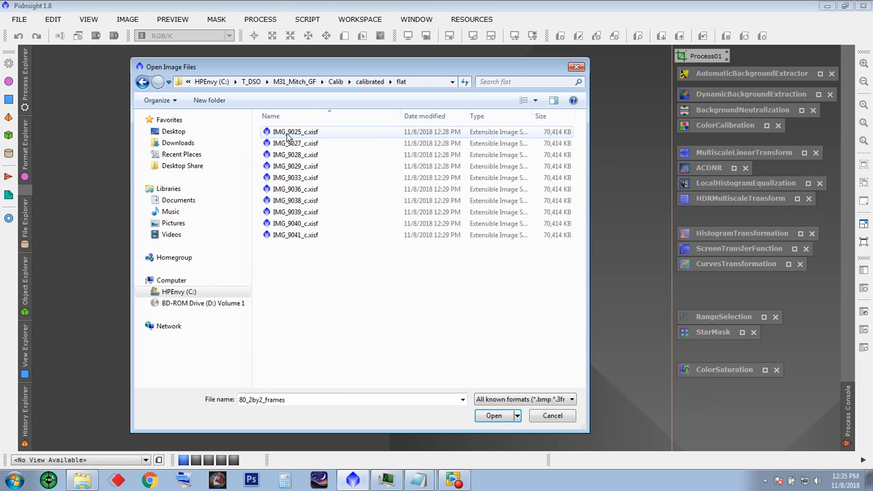
left_click(142, 81)
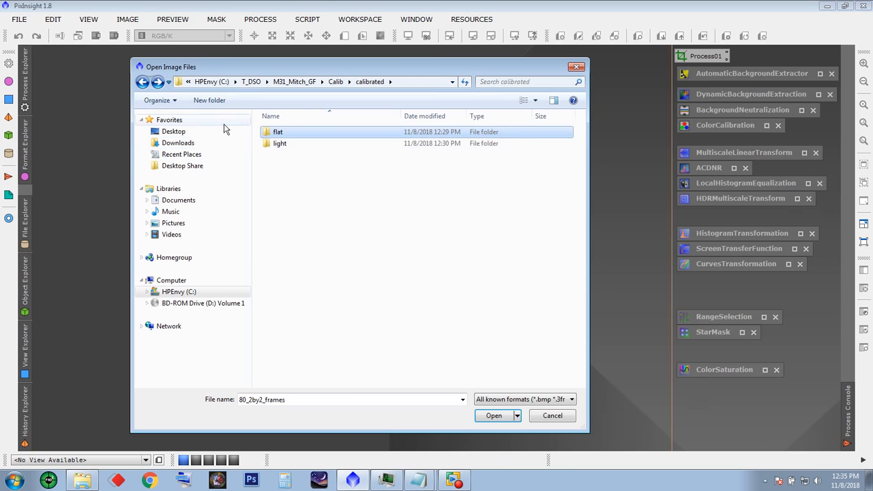
left_click(142, 81)
double_click(286, 155)
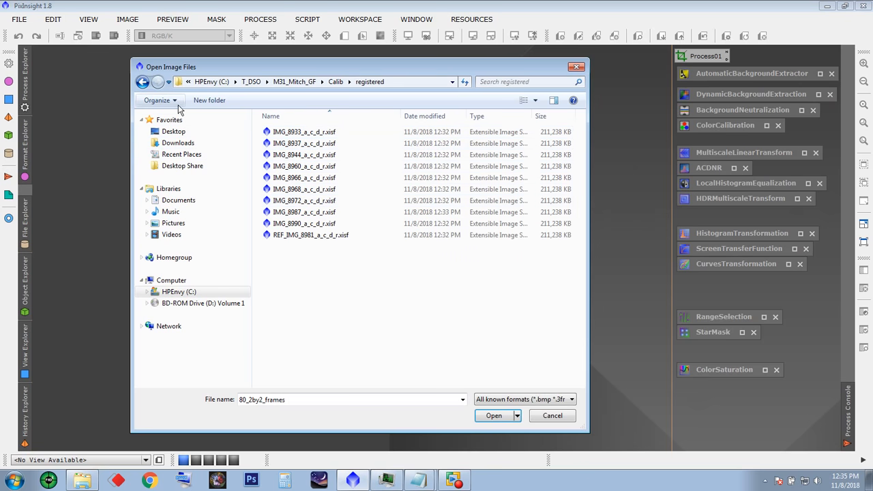
left_click(141, 82)
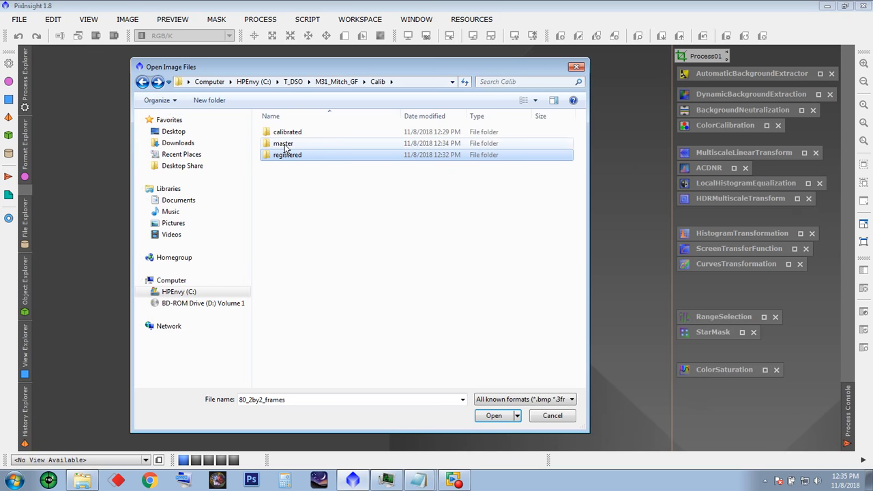
Step: Open the integrated light master light-BINNING_1.xisf from the master folder inside Calib
double_click(284, 145)
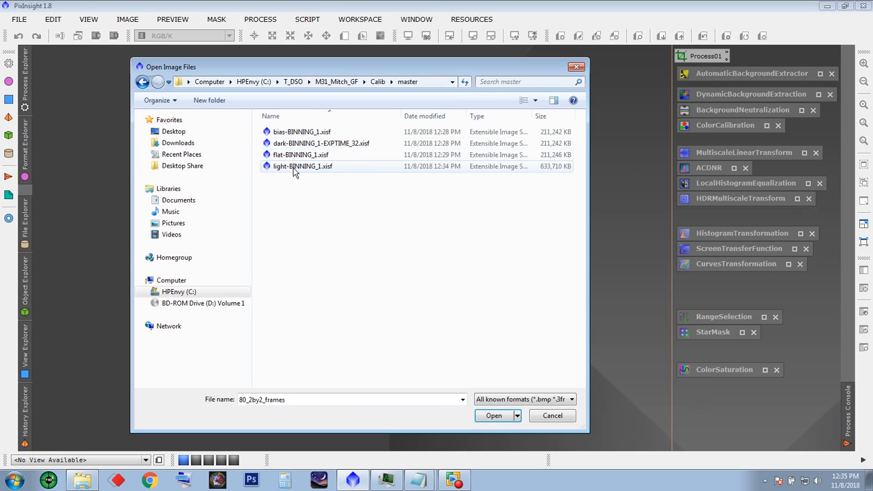
left_click(287, 168)
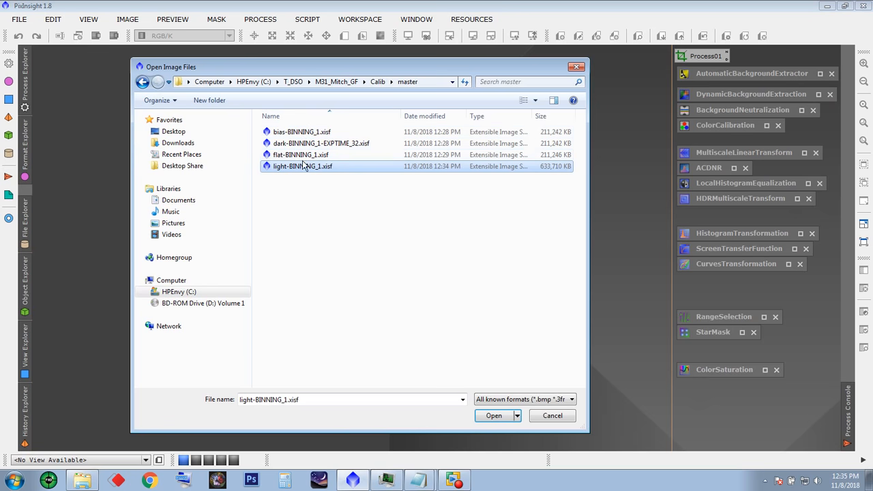
left_click_drag(359, 72, 358, 65)
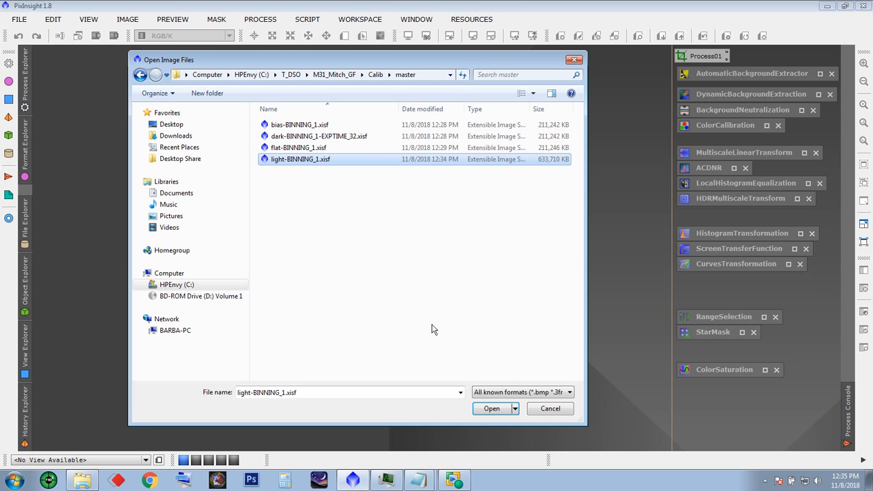
left_click(487, 407)
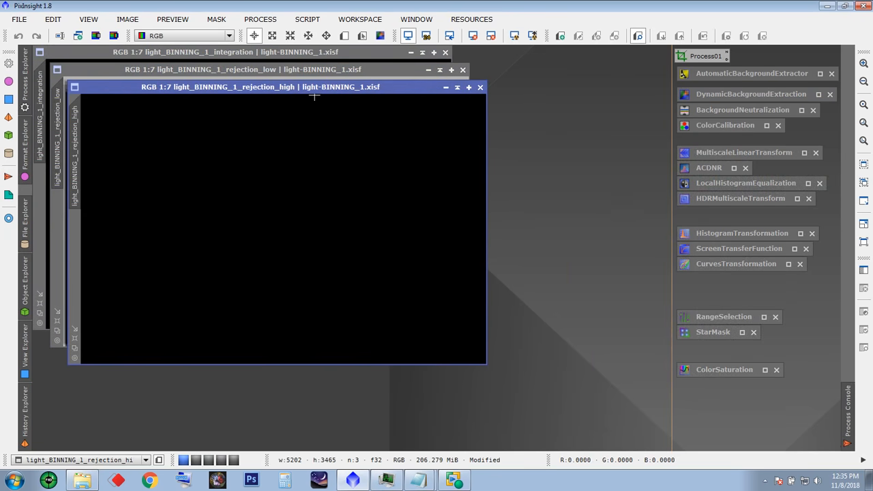
Step: Auto-stretch the display of the rejection_high map and examine its rejected pixels at 5:1
left_click_drag(313, 92, 338, 123)
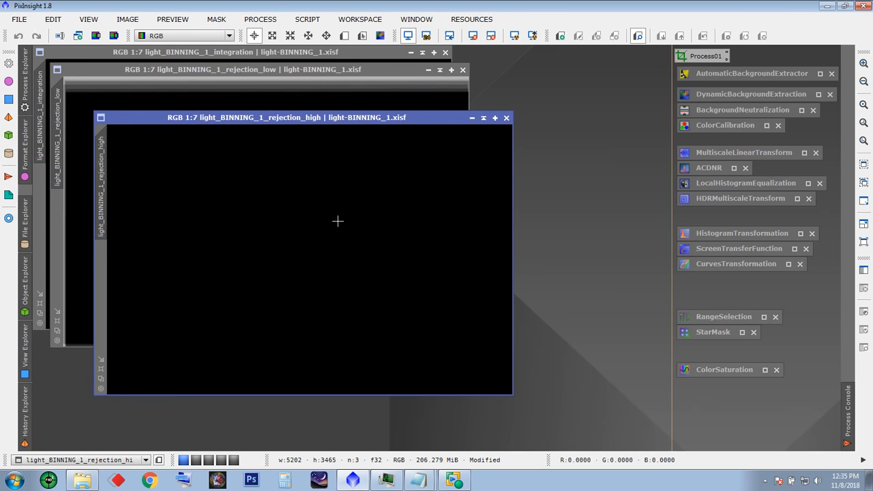
left_click(533, 35)
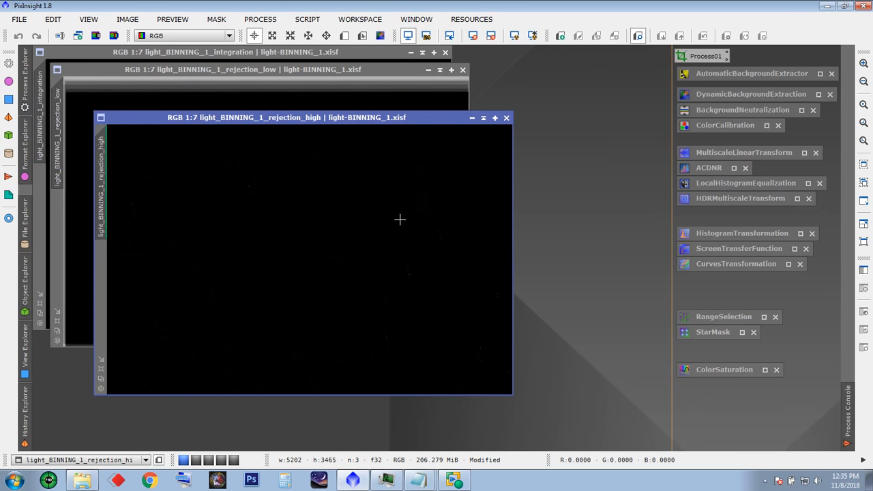
scroll(324, 236, "up", 12)
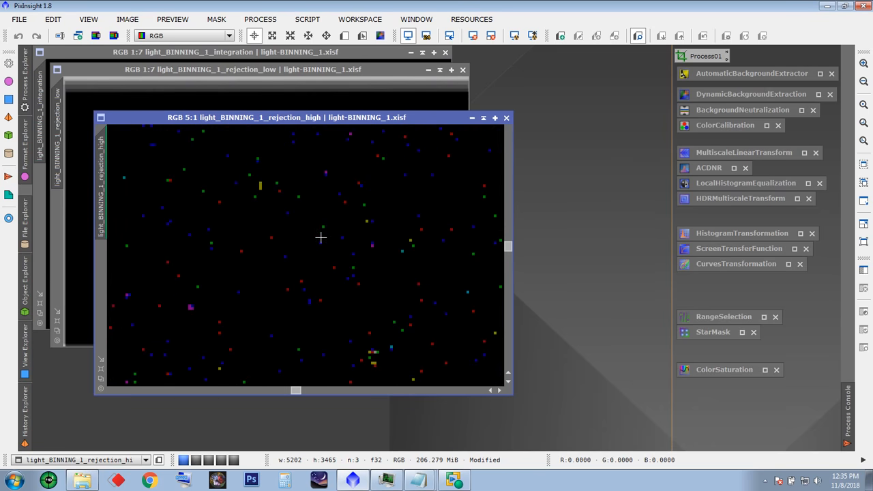
Step: Close the rejection_high map without saving it
left_click_drag(343, 117, 365, 127)
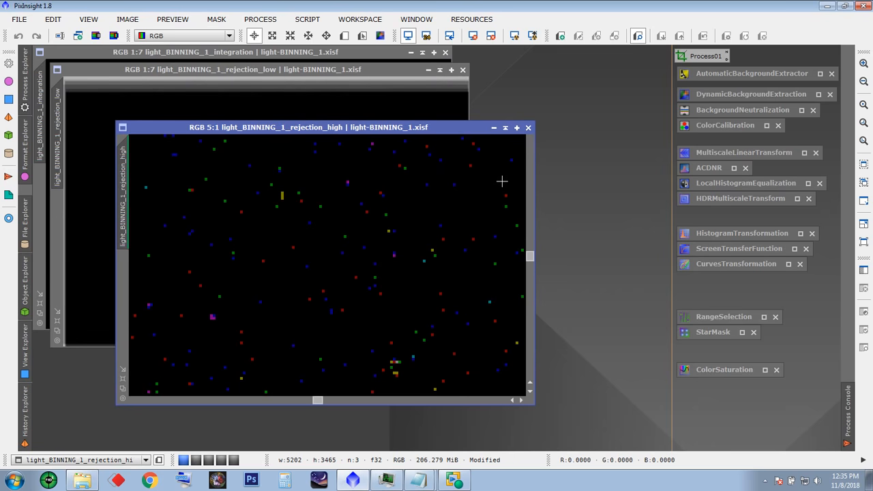
left_click(528, 127)
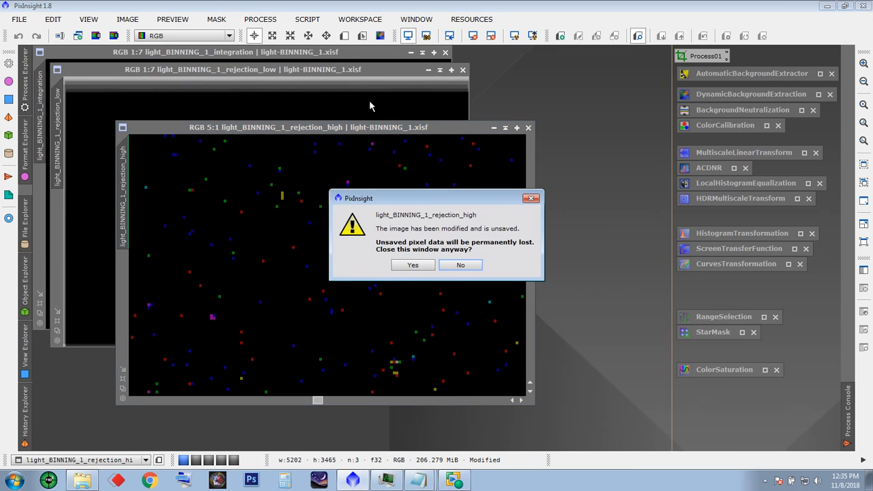
left_click(413, 265)
Step: Auto-stretch the display of the rejection_low map and examine its center and border areas at different zoom levels
left_click_drag(296, 74, 349, 113)
left_click(532, 36)
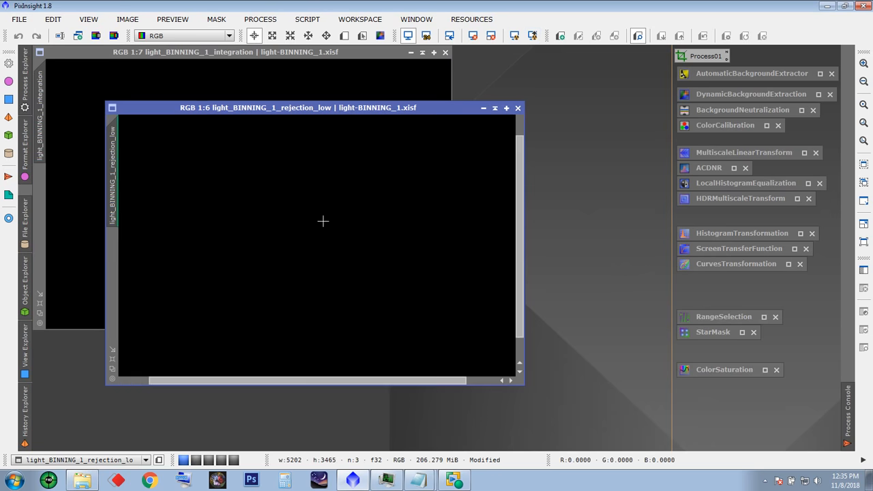
scroll(323, 224, "down", 20)
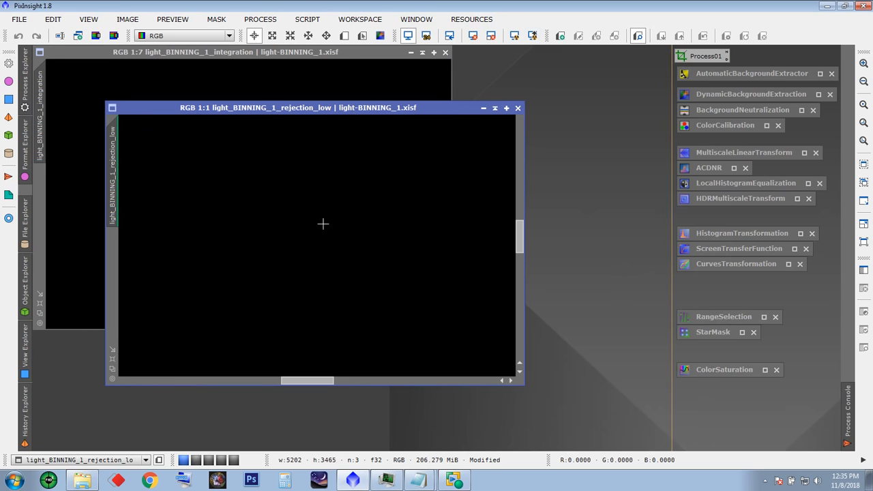
scroll(323, 224, "up", 3)
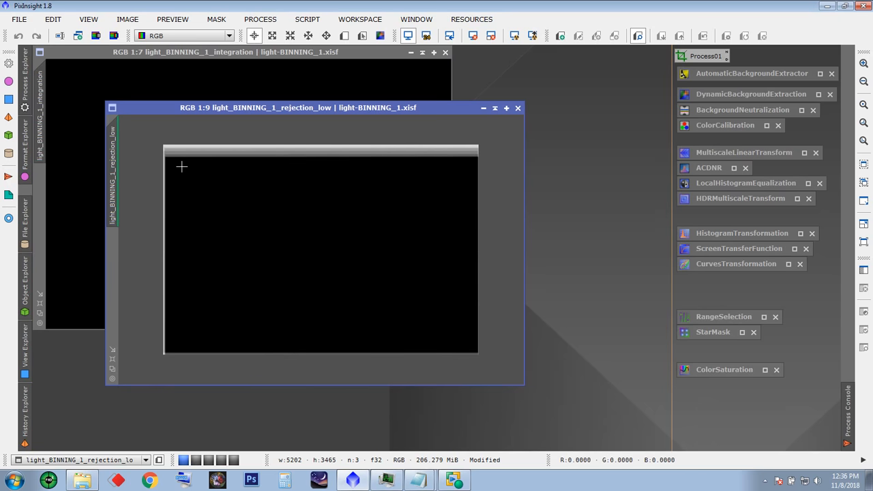
Step: Close the rejection_low map and discard its unsaved data
left_click_drag(428, 106, 436, 113)
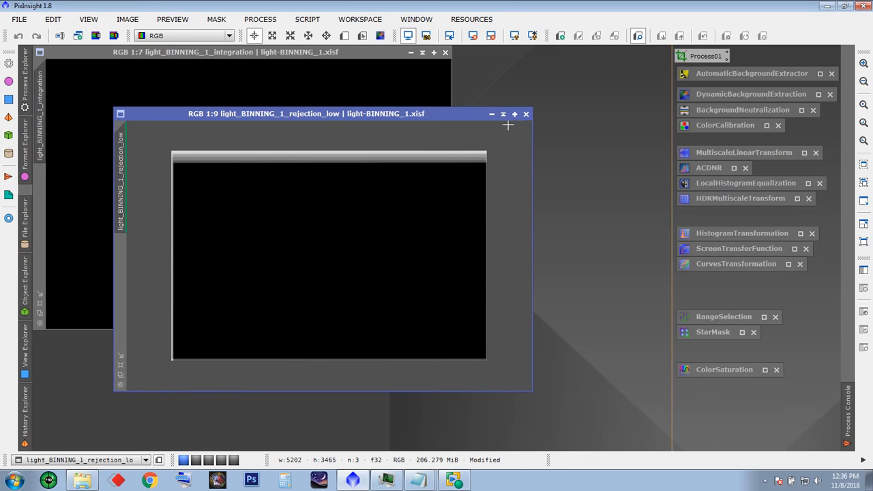
left_click(526, 114)
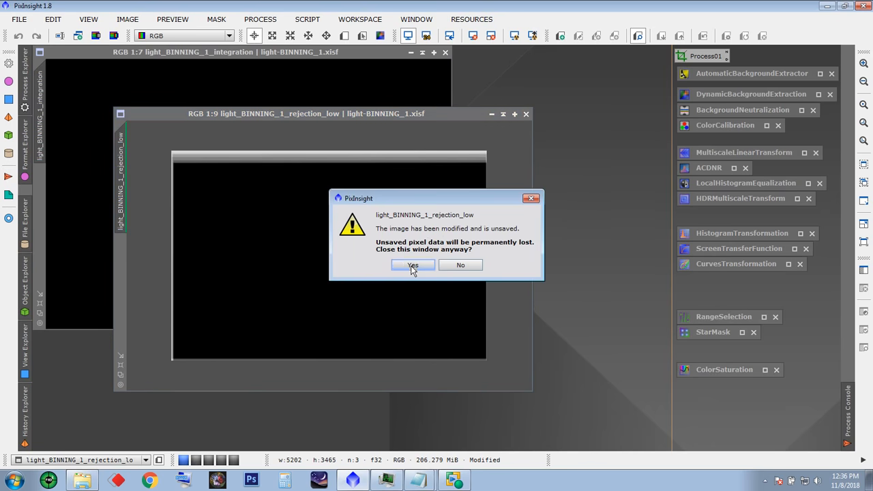
left_click(412, 265)
Step: Reset ScreenTransferFunction and auto-stretch the display of the light_BINNING_1_integration image with linked RGB channels
left_click_drag(285, 62, 317, 98)
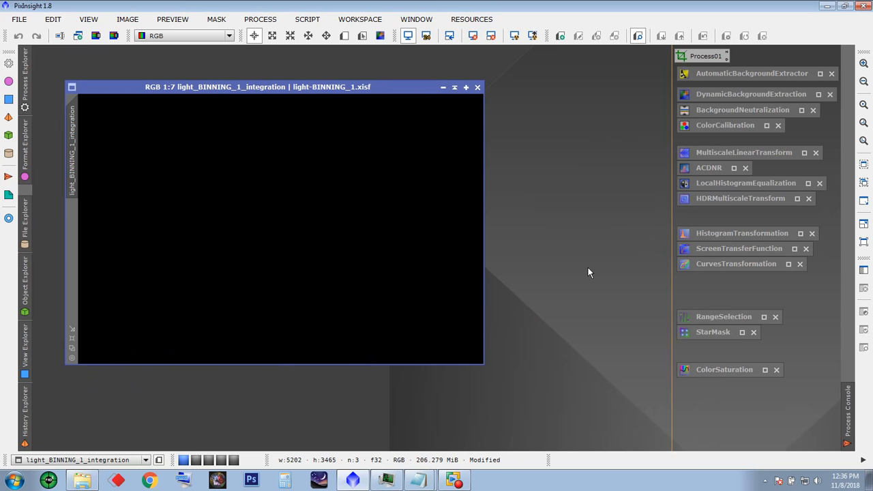
double_click(733, 248)
left_click_drag(611, 332, 245, 370)
left_click(390, 435)
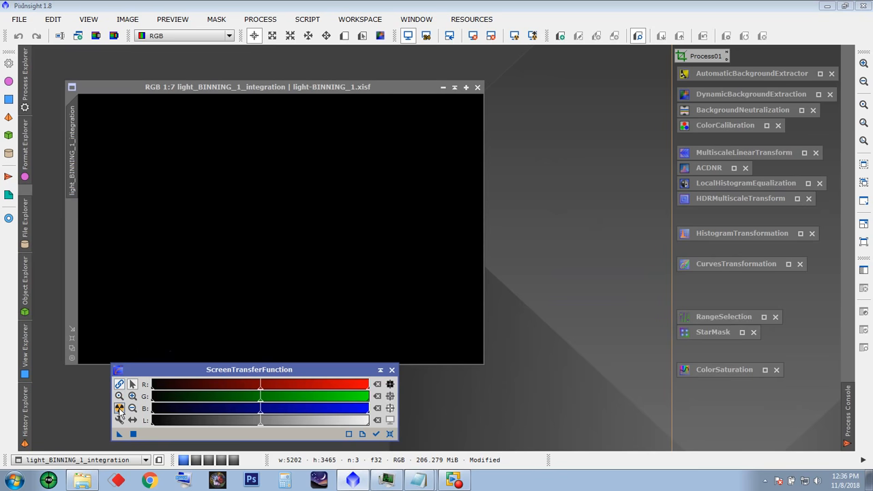
left_click(120, 408)
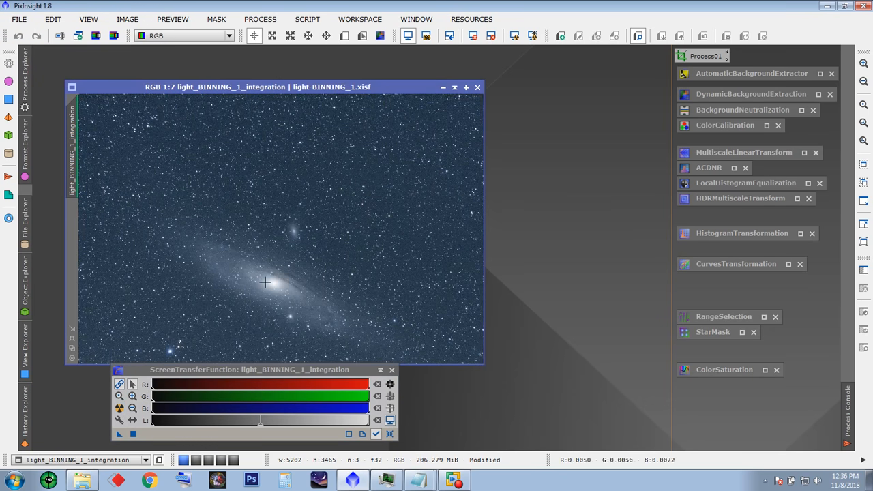
Step: Examine the background noise and stars of the stretched integration image at 8:1, and close ScreenTransferFunction
left_click_drag(287, 87, 275, 64)
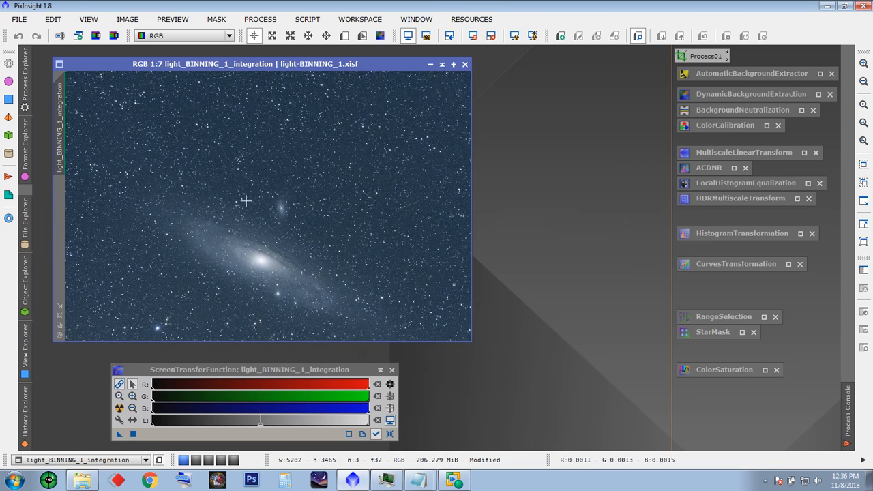
scroll(246, 204, "up", 10)
scroll(246, 214, "down", 9)
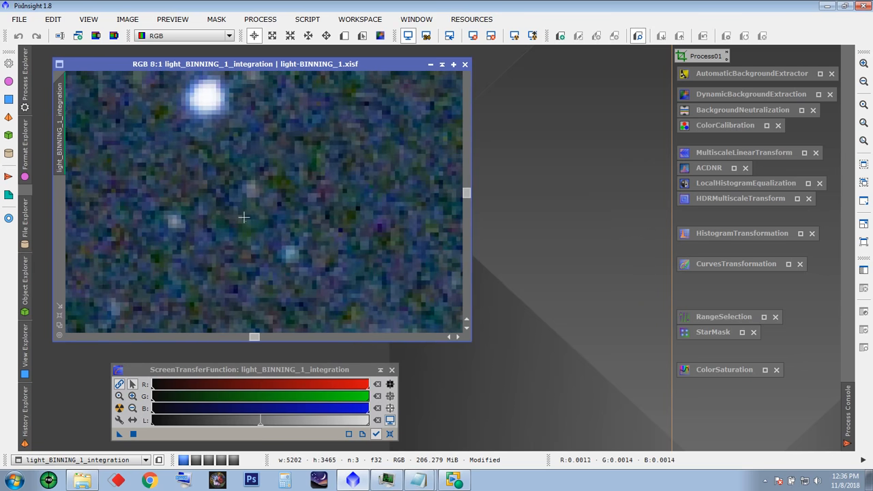
scroll(243, 217, "down", 8)
scroll(244, 216, "up", 7)
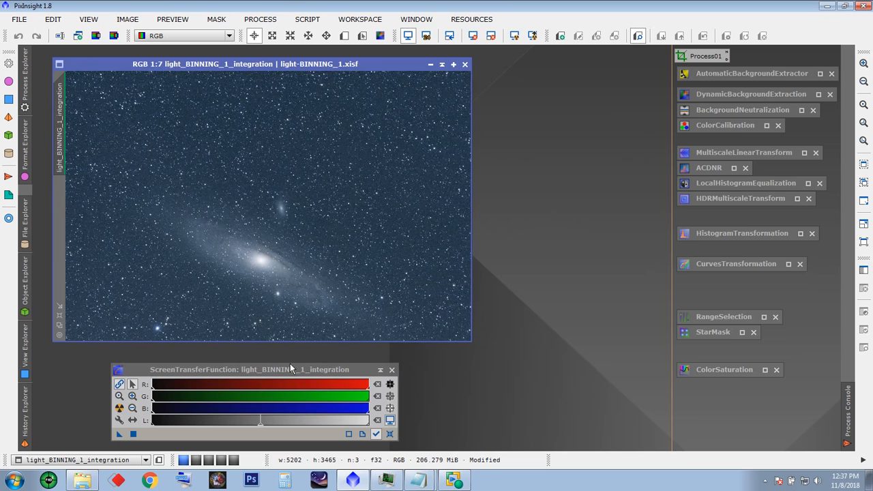
left_click_drag(290, 370, 278, 365)
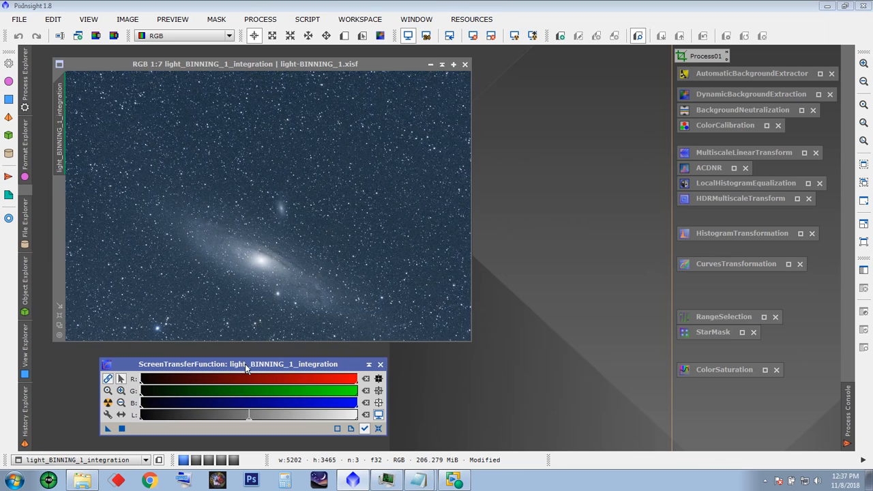
left_click(380, 367)
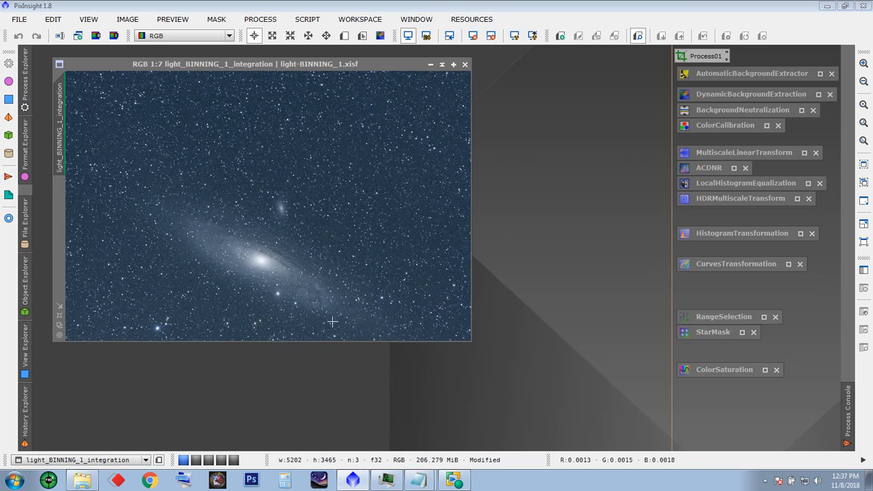
Step: Mirror the light_BINNING_1_integration image horizontally
left_click_drag(248, 66, 246, 83)
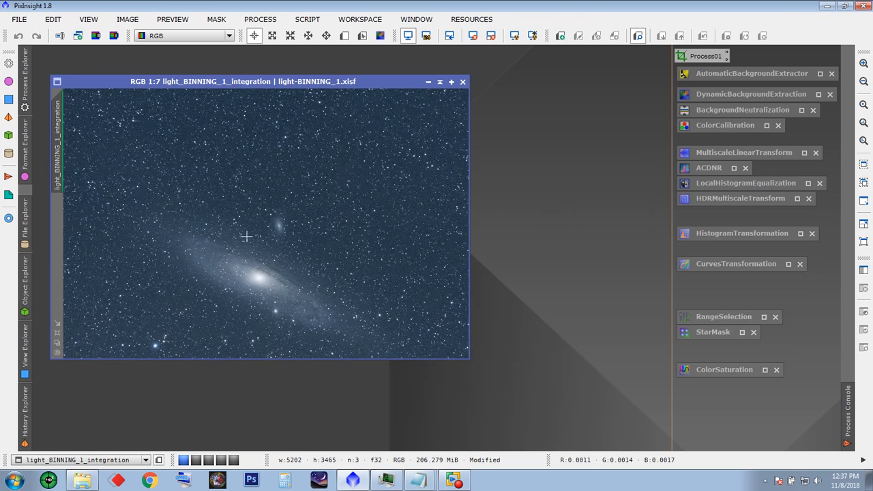
left_click(116, 20)
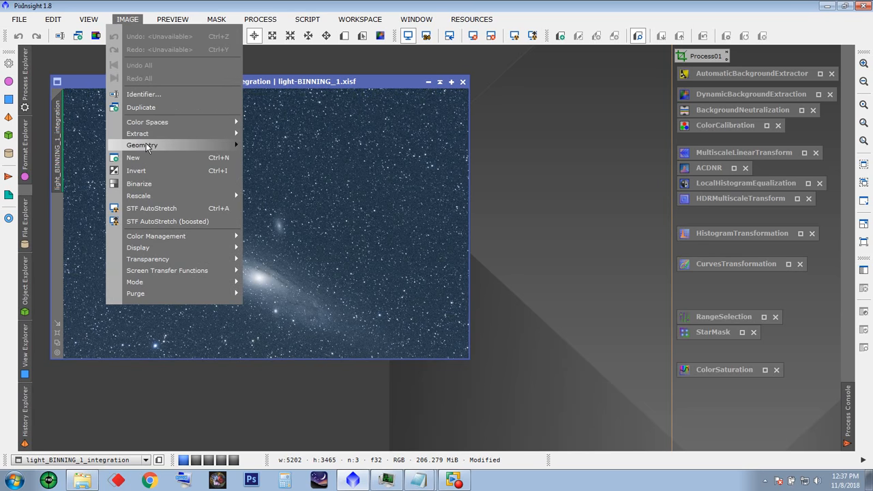
mouse_move(147, 145)
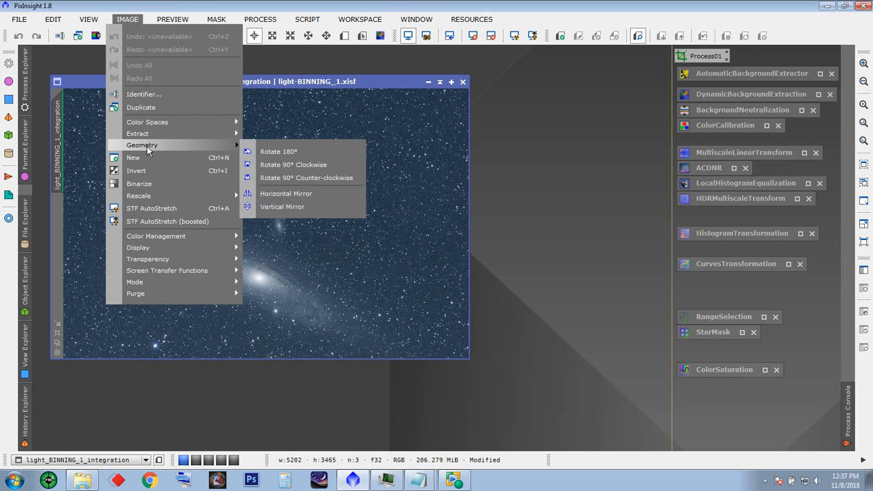
left_click(300, 193)
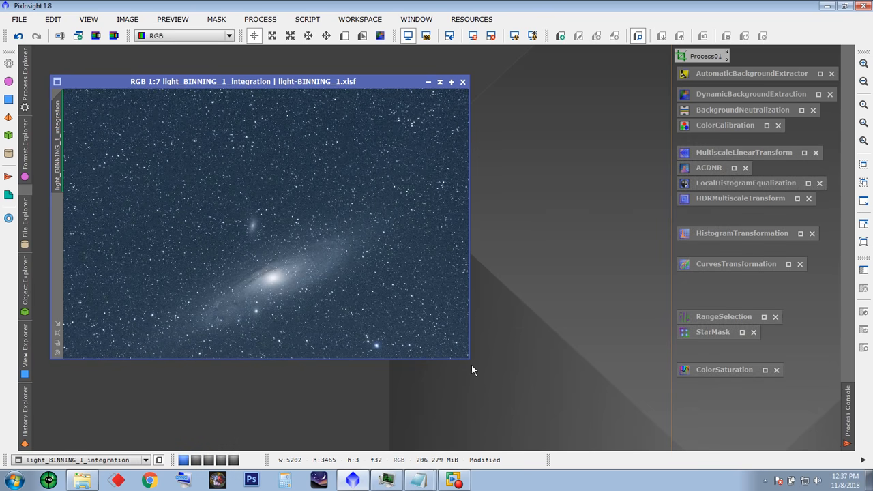
Step: Enlarge the integration image's window and rotate the image by 180°
left_click_drag(468, 360, 550, 407)
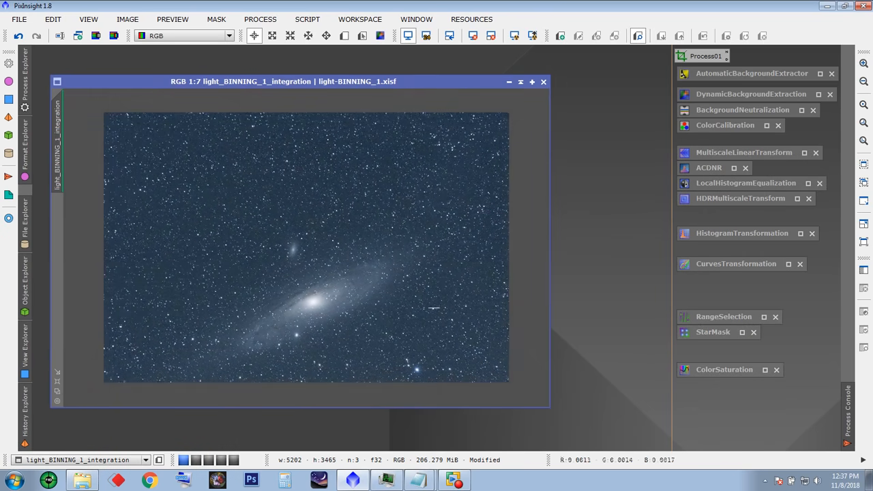
left_click(127, 21)
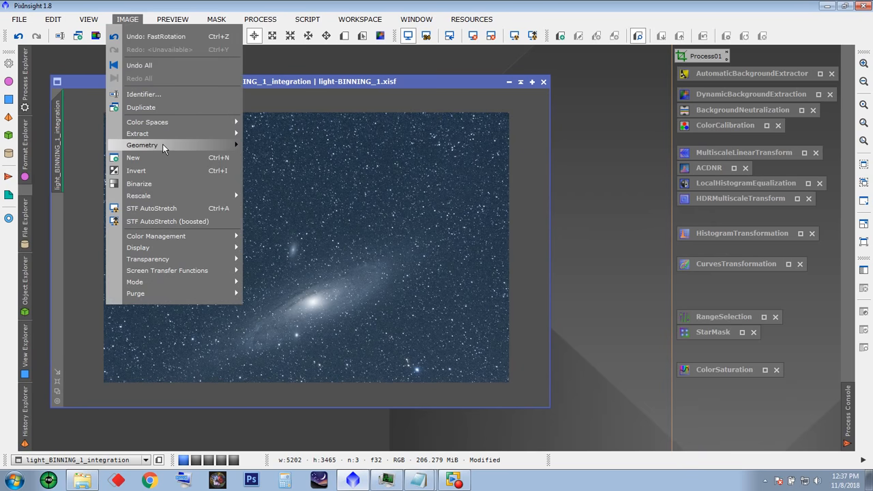
mouse_move(162, 144)
left_click(287, 152)
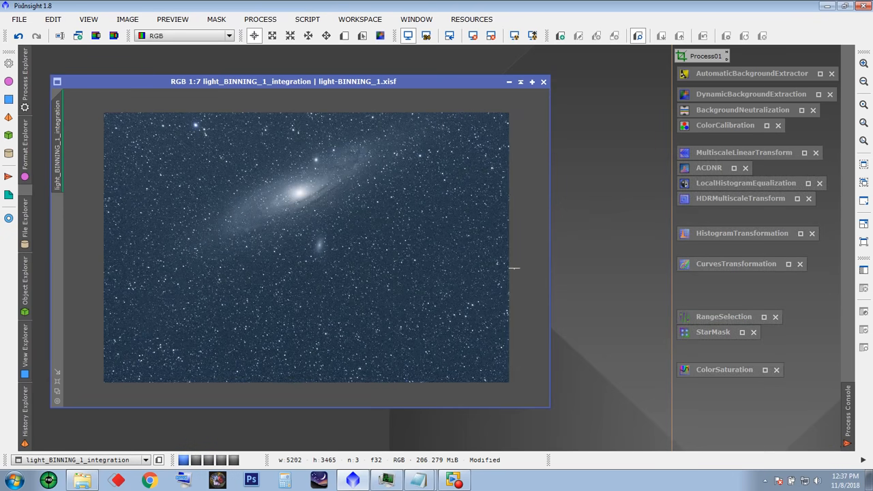
Step: Examine the M31 core, its dust lanes and the companion galaxies in the integration image at close zoom
left_click_drag(281, 84, 279, 65)
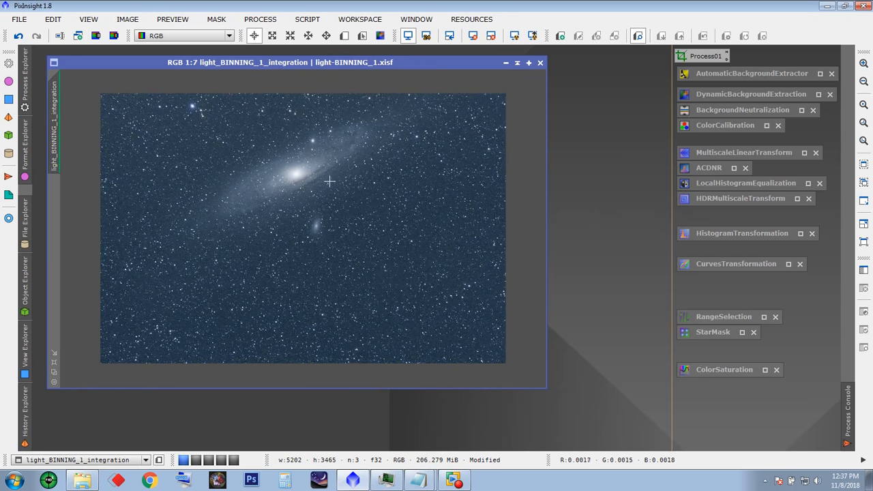
scroll(328, 179, "up", 3)
scroll(329, 183, "down", 10)
left_click_drag(541, 218, 541, 164)
scroll(320, 296, "up", 3)
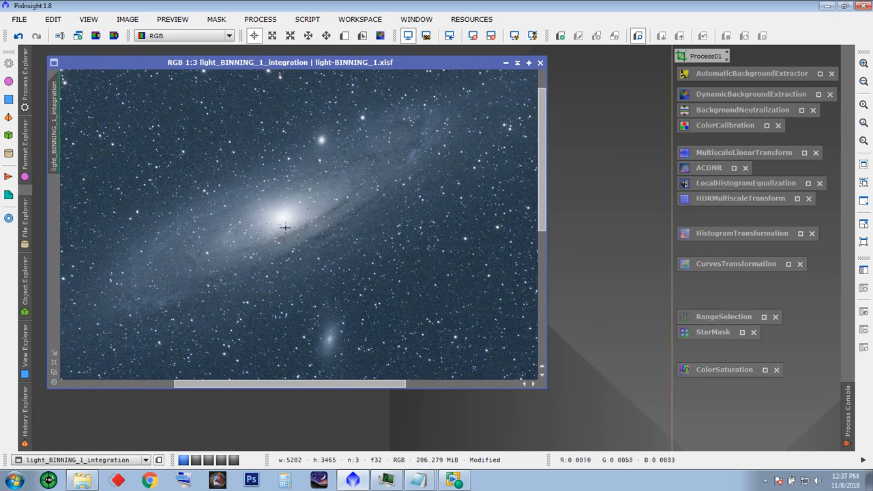
scroll(302, 201, "up", 4)
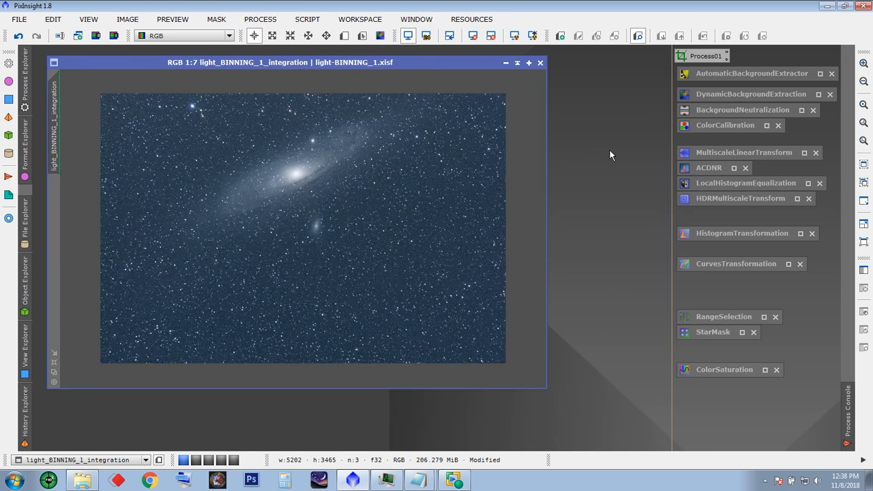
scroll(389, 191, "down", 4)
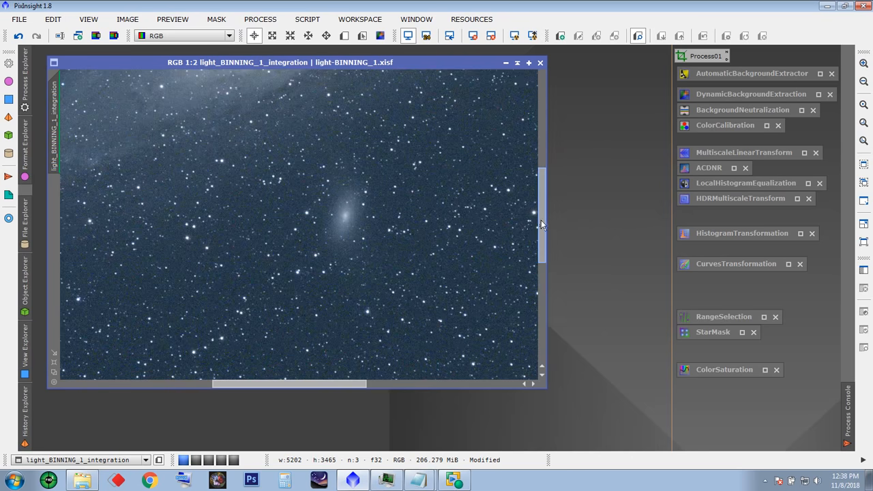
scroll(539, 205, "down", 1)
left_click_drag(542, 124, 522, 161)
scroll(277, 211, "up", 7)
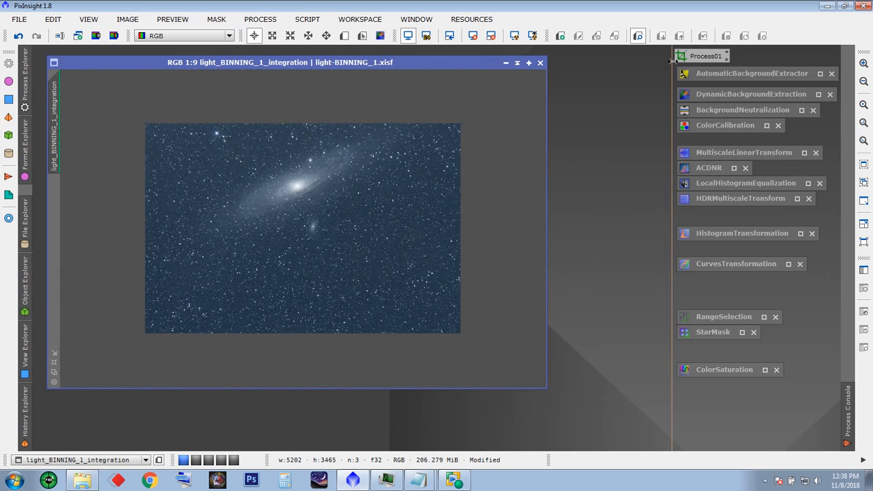
Step: Try to open the crop process stored in the Process01 icon
double_click(698, 60)
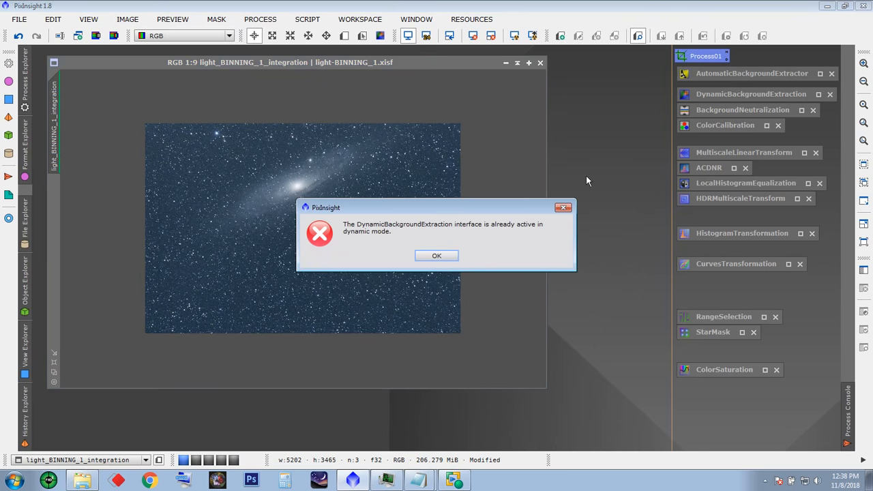
left_click(431, 254)
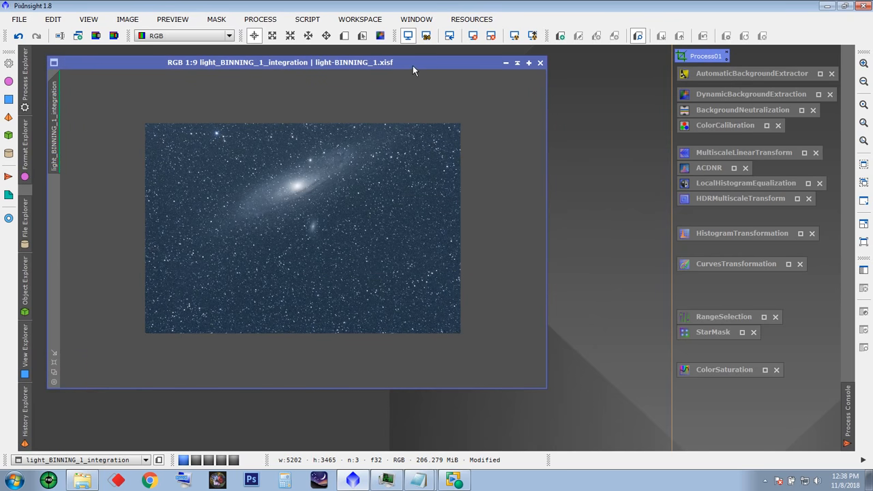
double_click(693, 59)
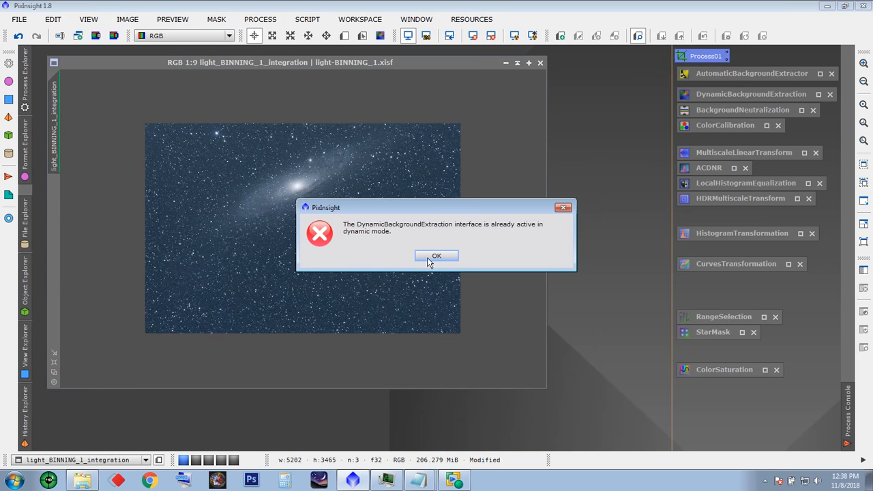
left_click(436, 257)
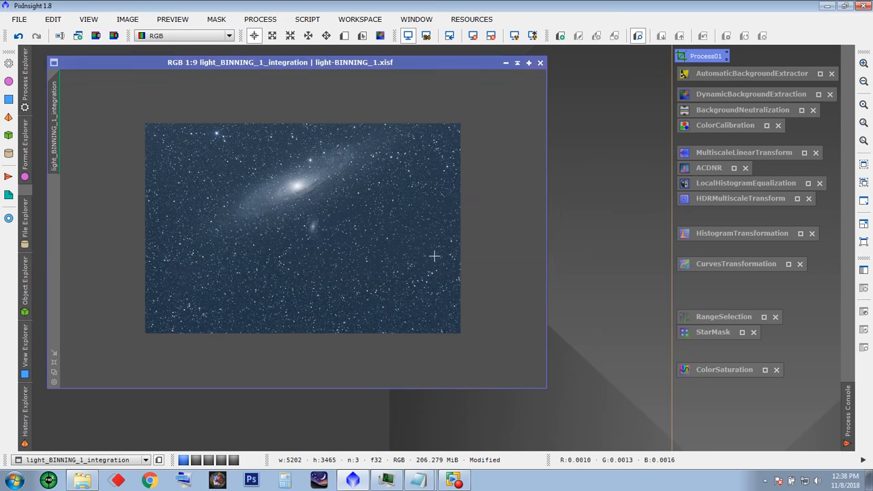
Step: Delete the Process01 icon from the workspace
right_click(717, 59)
left_click(700, 192)
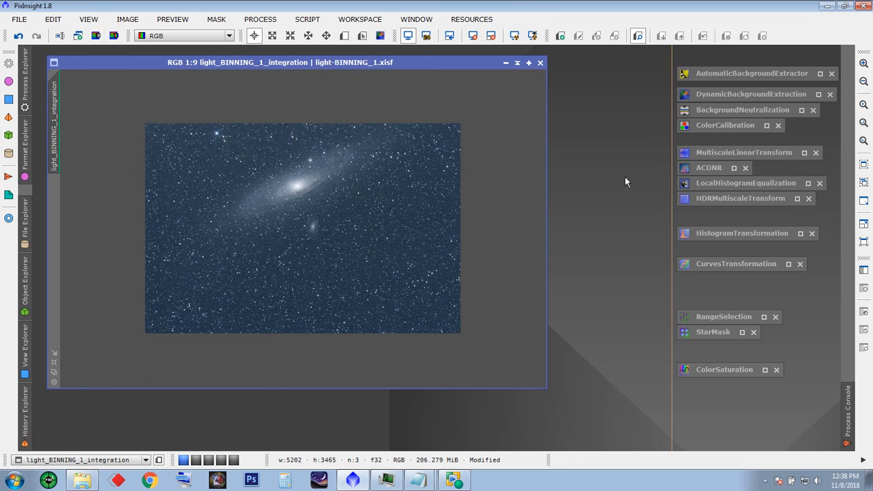
Step: Try to open the DynamicBackgroundExtraction process from the complete list of processes
left_click_drag(220, 61, 206, 75)
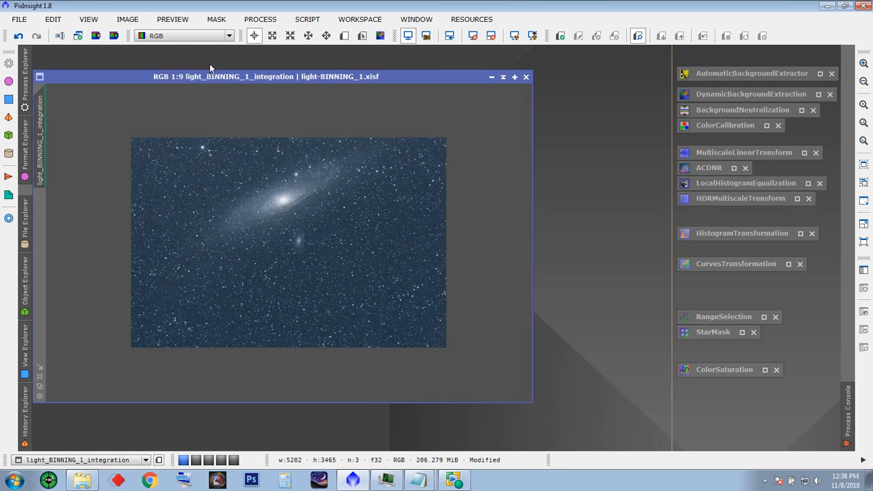
left_click(259, 19)
mouse_move(330, 12)
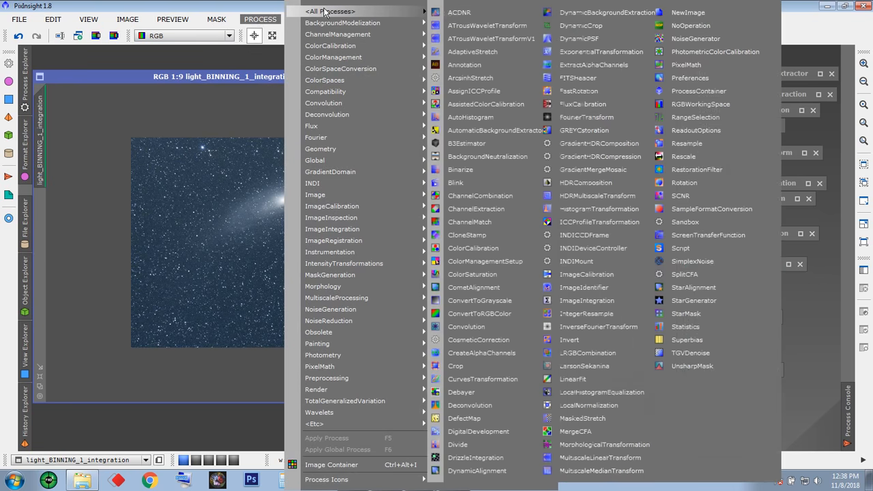
left_click(604, 12)
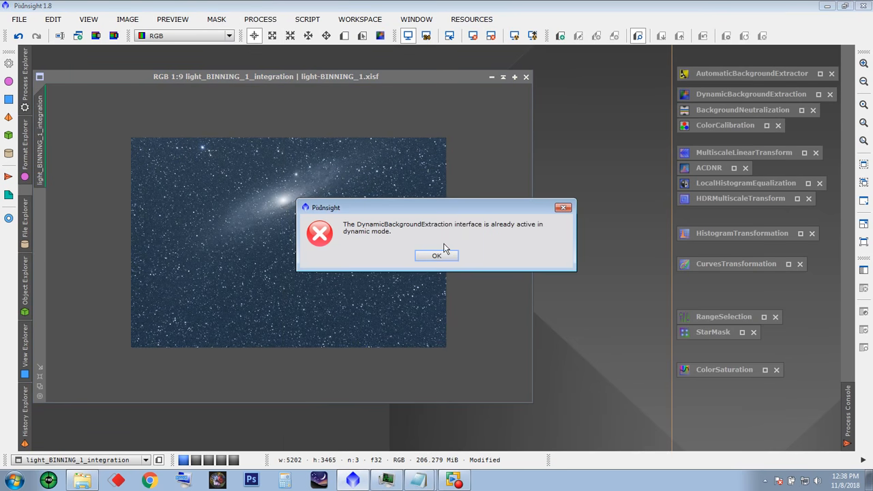
left_click(437, 256)
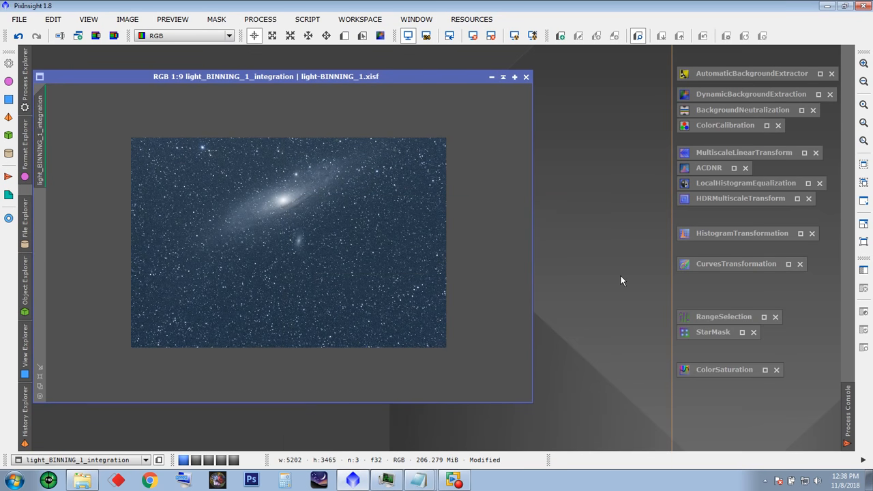
Step: Look through workspaces 2 to 5 for a leftover open process window, and return to the first workspace
left_click_drag(390, 76, 416, 76)
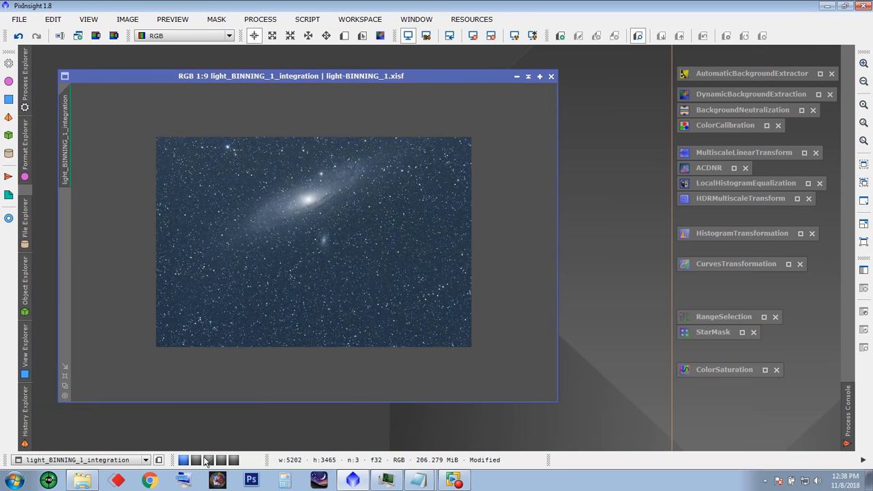
left_click(195, 461)
left_click(209, 461)
left_click(221, 460)
left_click(234, 461)
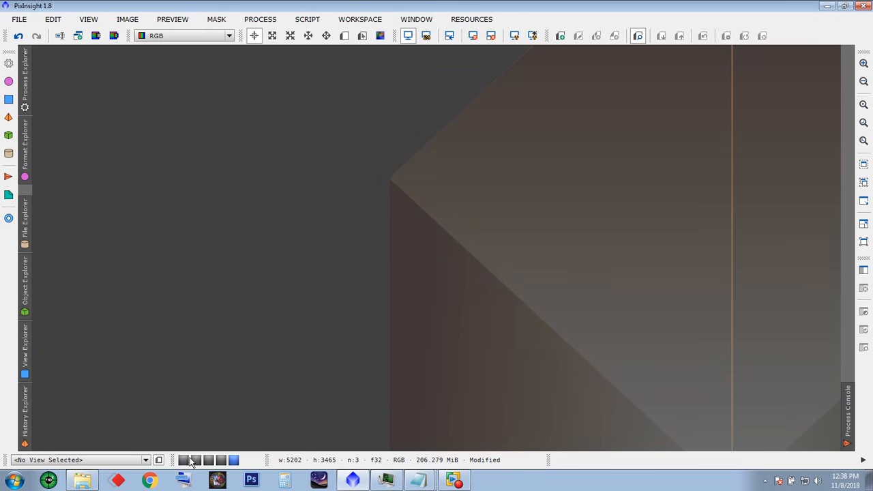
left_click(184, 461)
left_click_drag(357, 80, 346, 71)
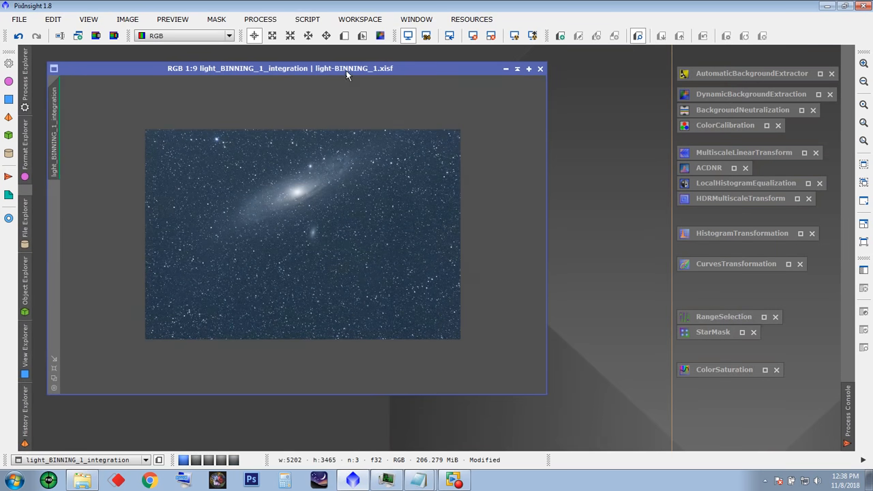
Step: Remove the screen stretch from the integration image and place a DynamicCrop process icon on the workspace
left_click(491, 36)
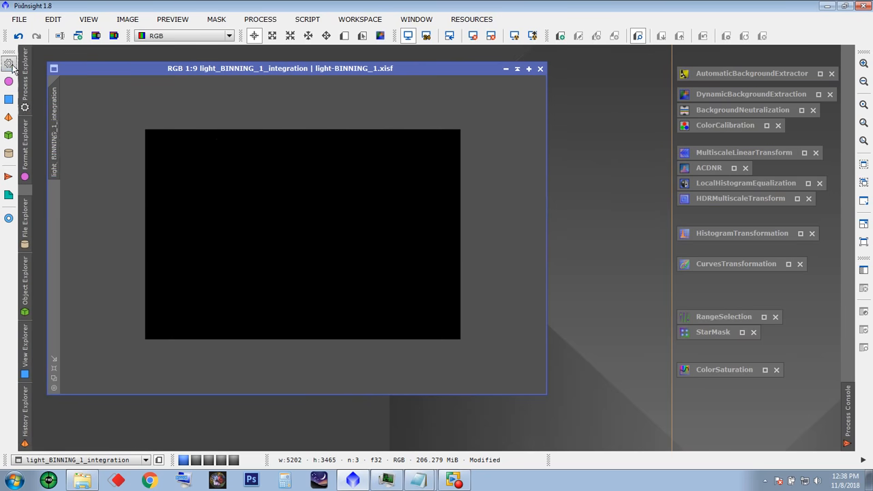
left_click(11, 66)
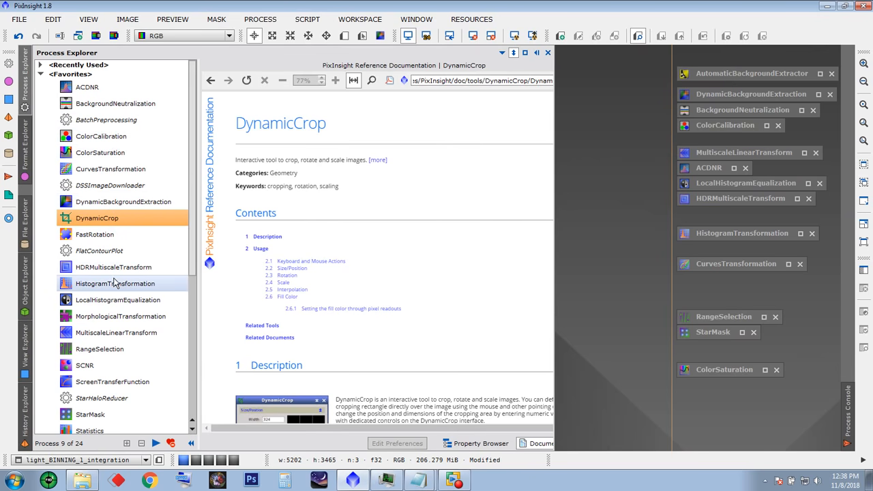
scroll(115, 281, "down", 5)
scroll(110, 279, "up", 5)
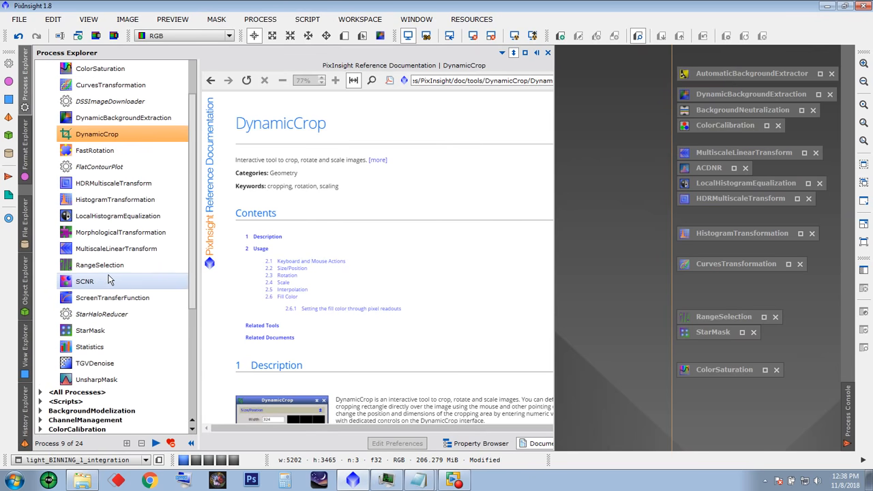
left_click_drag(79, 224, 601, 145)
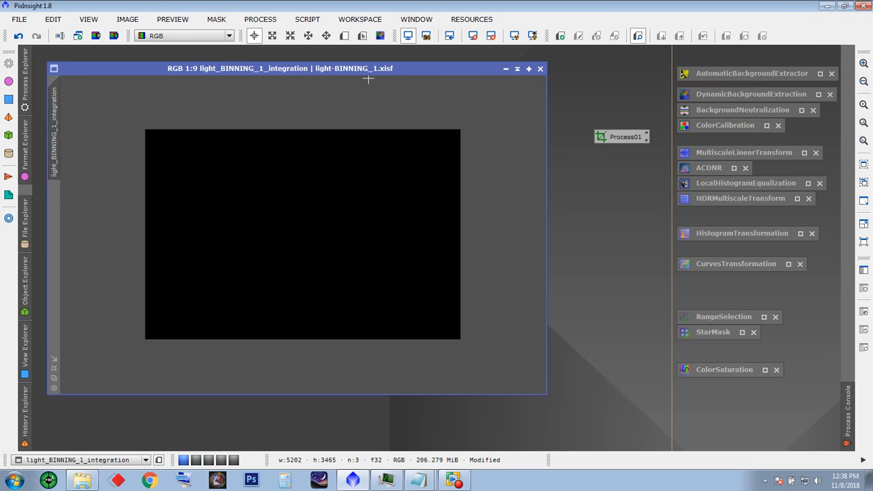
Step: Try to open DynamicCrop from its Process01 icon, opening and closing AutomaticBackgroundExtractor between the attempts
double_click(613, 138)
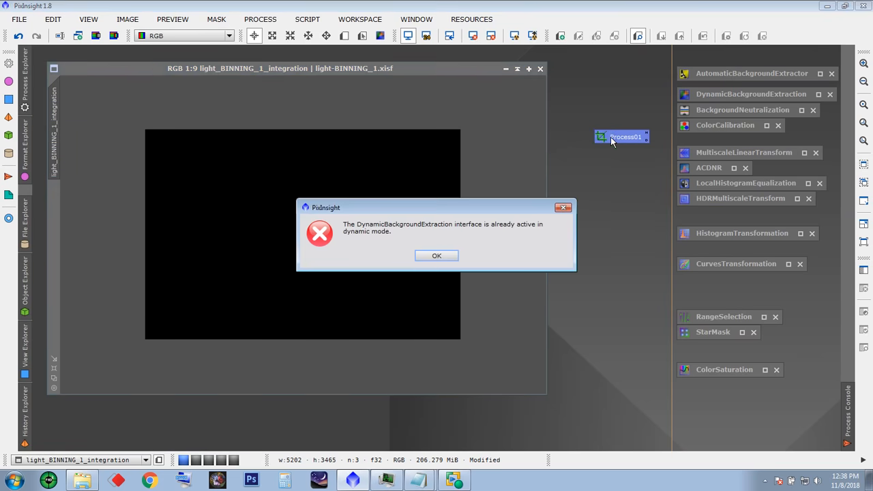
left_click(437, 257)
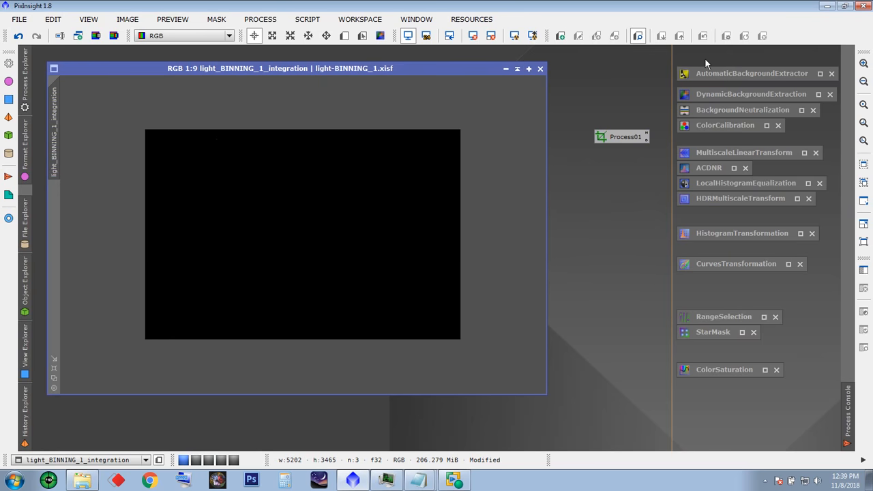
double_click(750, 73)
left_click_drag(699, 89, 595, 78)
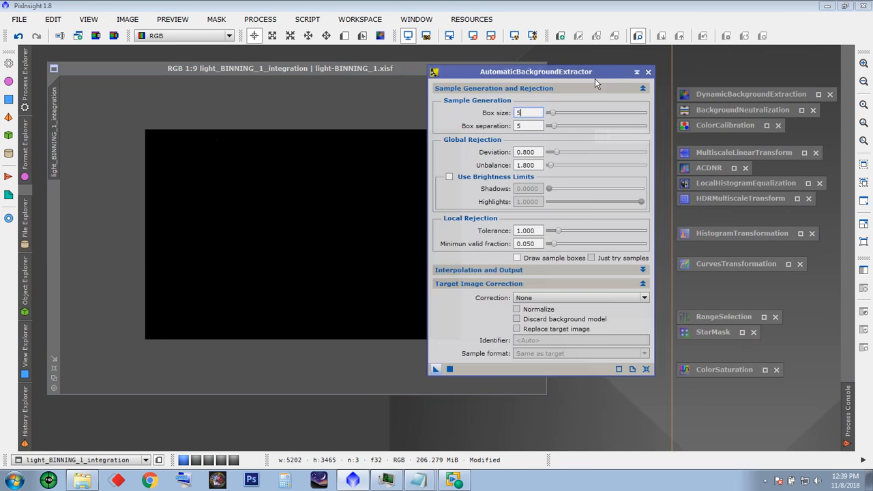
left_click(648, 72)
double_click(609, 139)
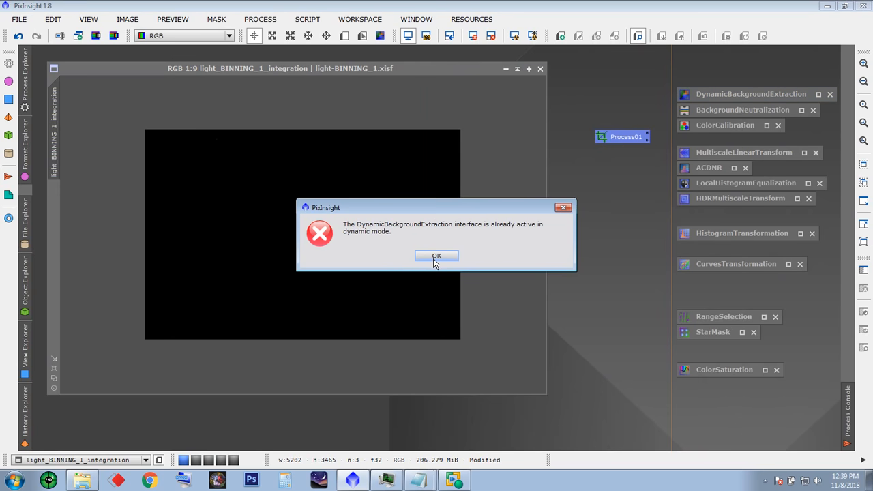
left_click(433, 258)
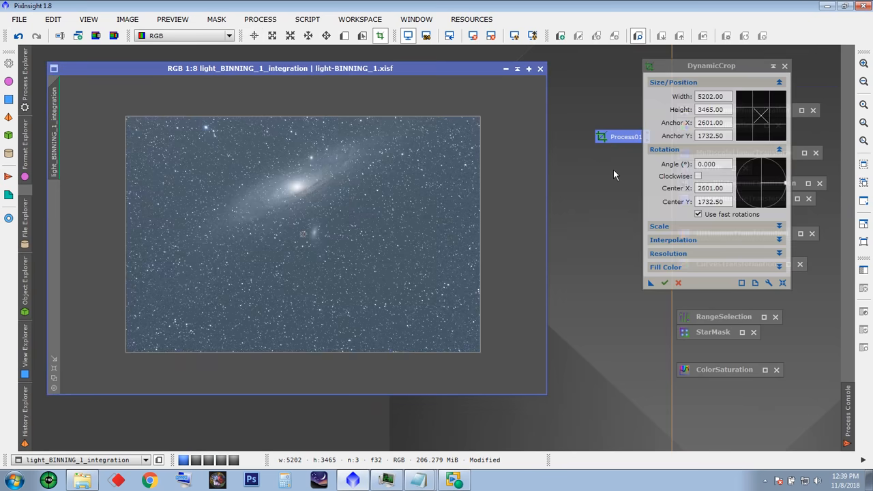
Step: Crop the integration image with DynamicCrop to a frame of about 4218 × 2537 px around the galaxy
left_click_drag(699, 64, 659, 184)
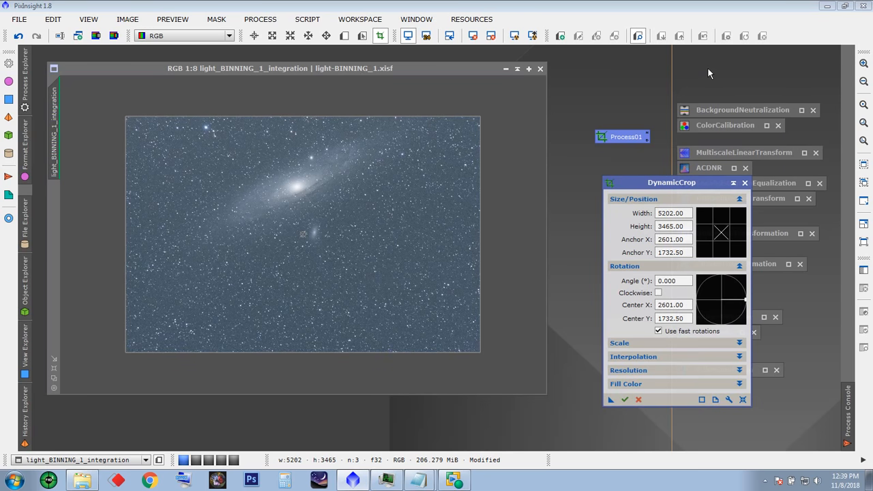
left_click_drag(678, 183, 551, 158)
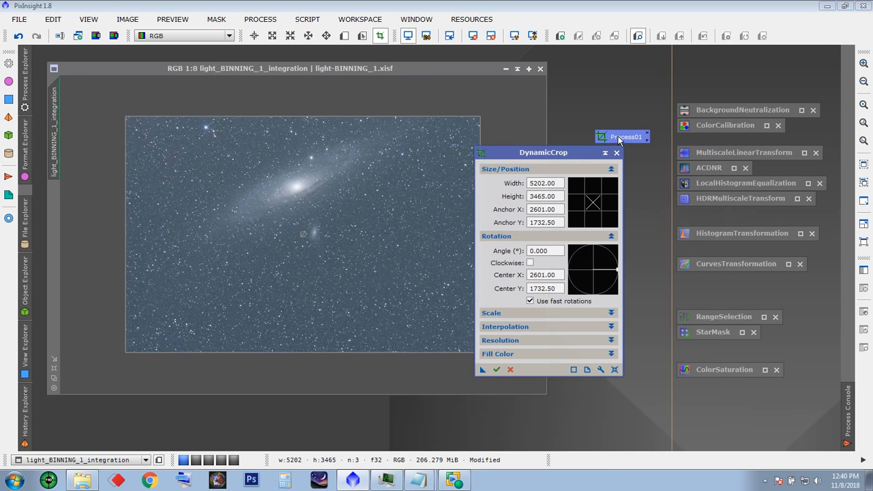
left_click_drag(620, 140, 627, 69)
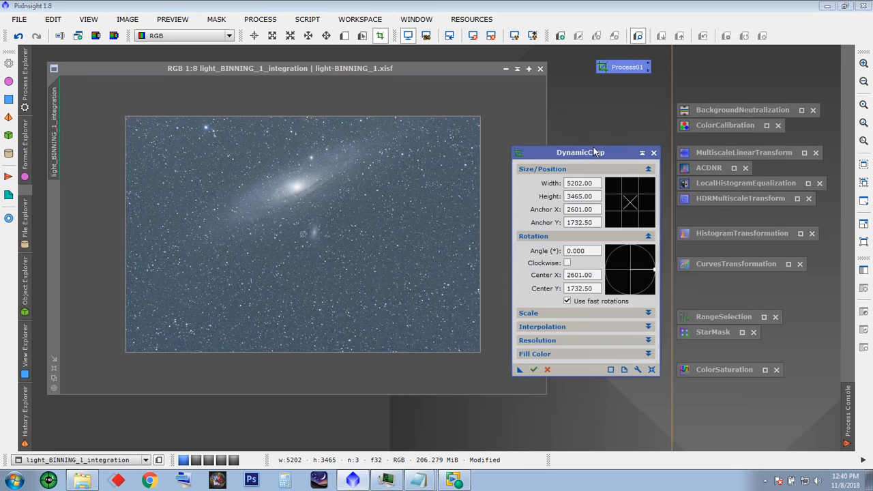
left_click_drag(559, 154, 641, 101)
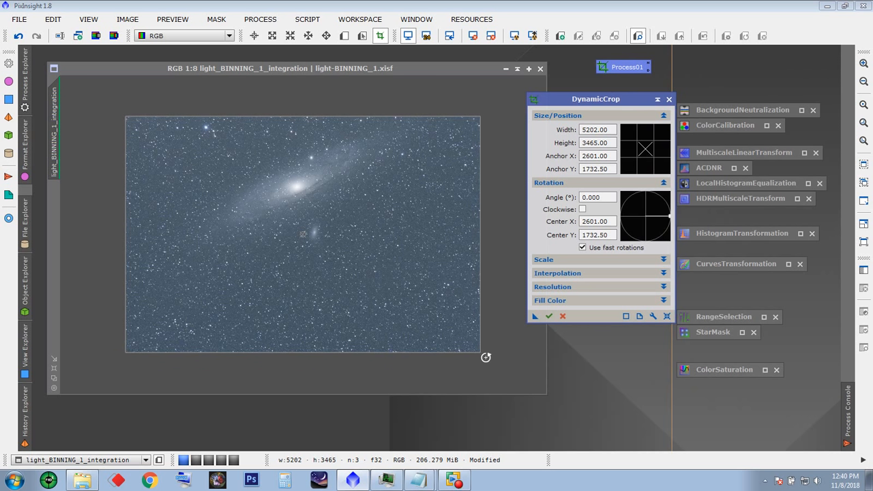
left_click_drag(479, 353, 445, 289)
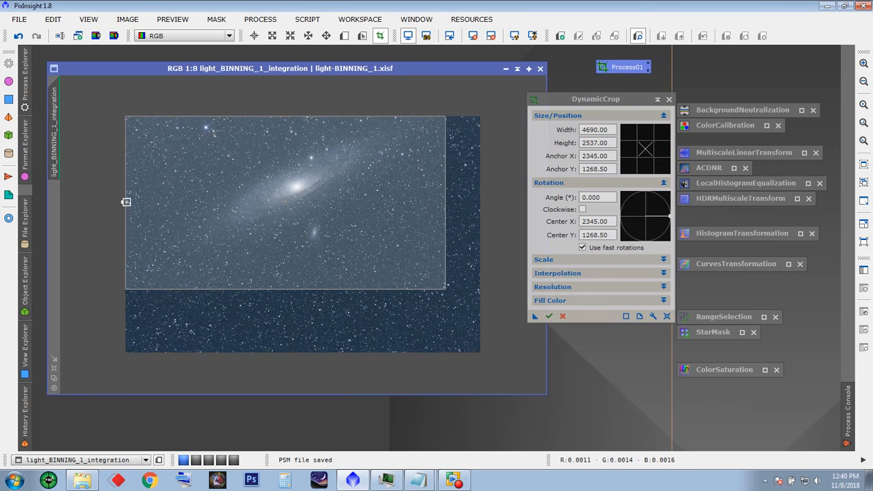
left_click_drag(125, 201, 157, 201)
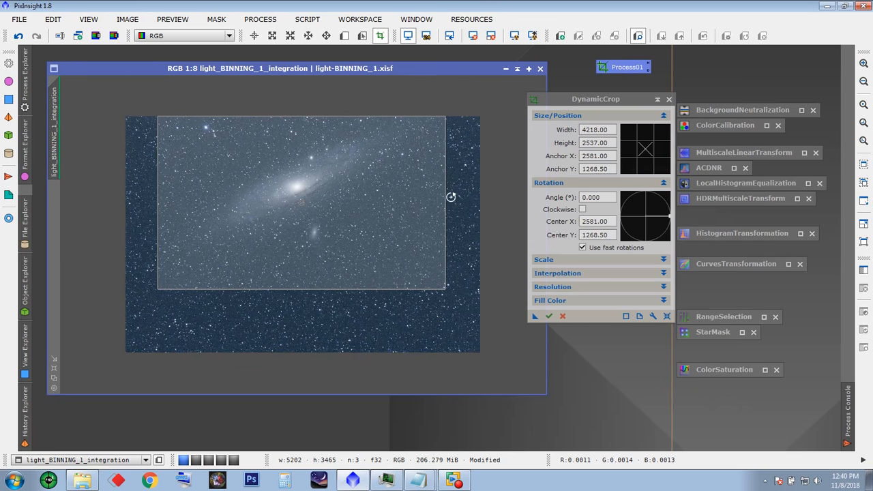
left_click_drag(443, 197, 433, 197)
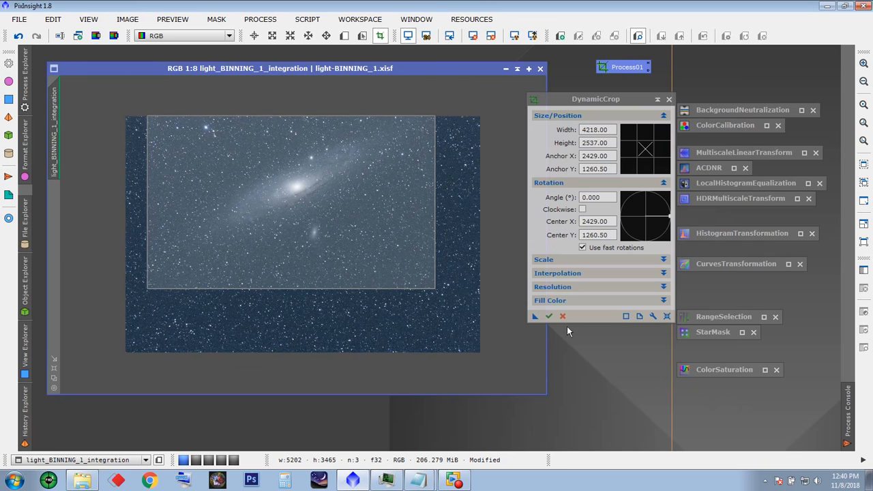
left_click(549, 316)
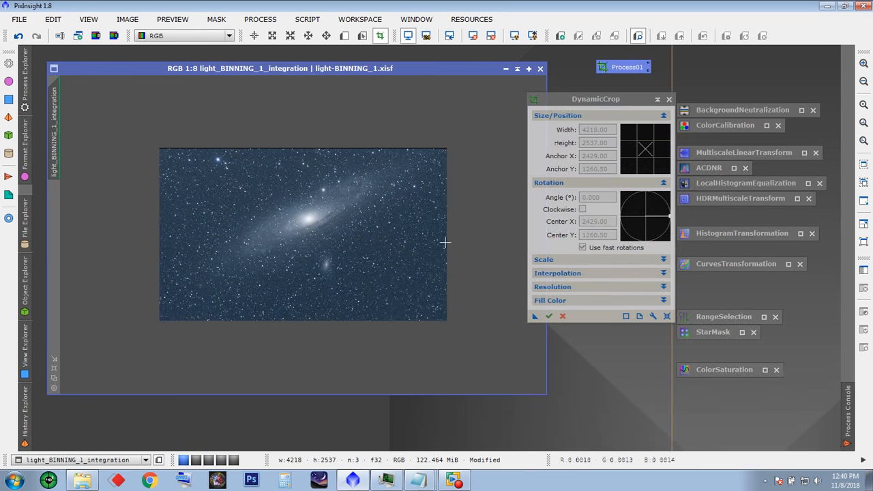
Step: Reset the DynamicCrop frame to the cropped image and trim about 50 px off its upper edge, leaving 4218 × 2487 px
left_click(54, 379)
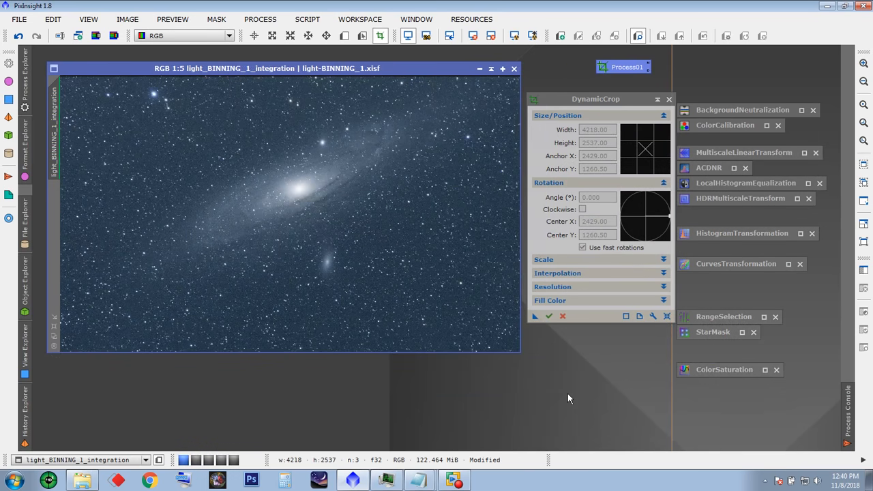
left_click_drag(520, 352, 586, 413)
left_click_drag(597, 99, 689, 89)
left_click(758, 306)
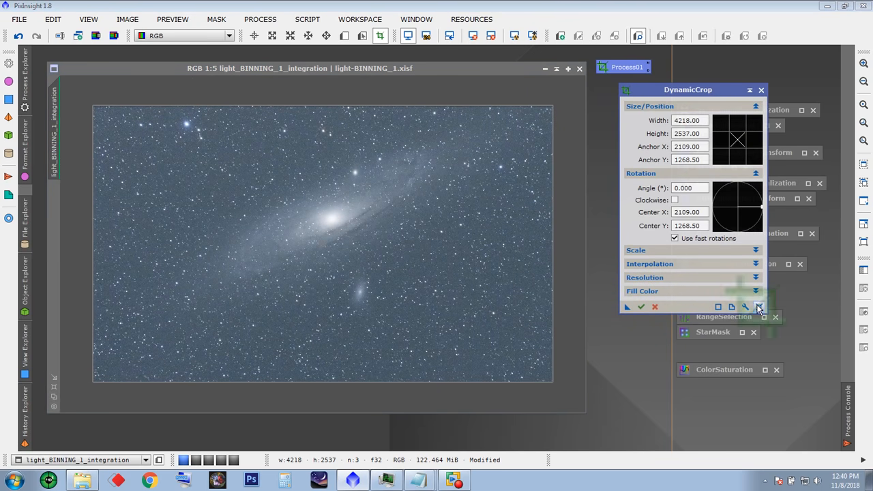
left_click_drag(383, 107, 382, 111)
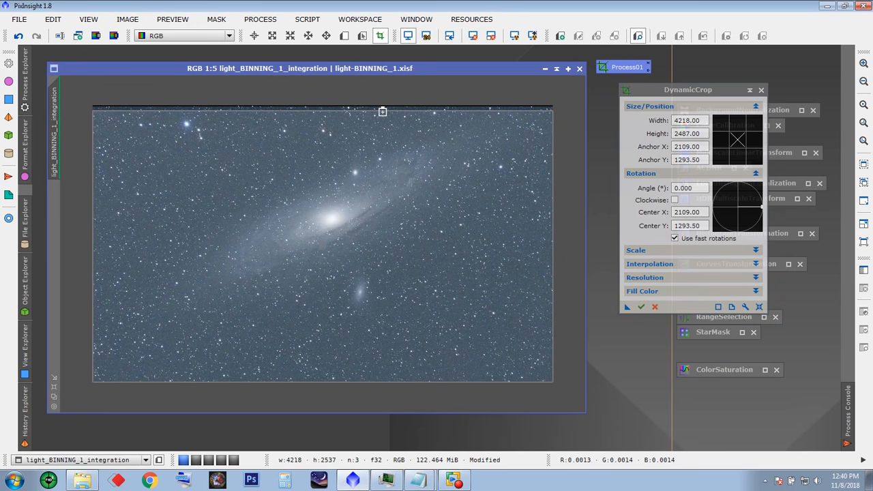
left_click(641, 306)
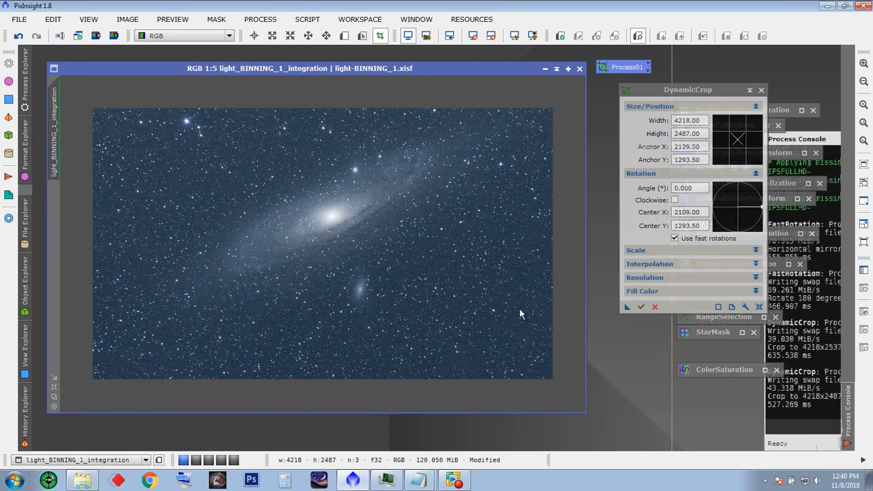
Step: Fit the image window tightly around the cropped image and close the DynamicCrop tool
left_click(54, 387)
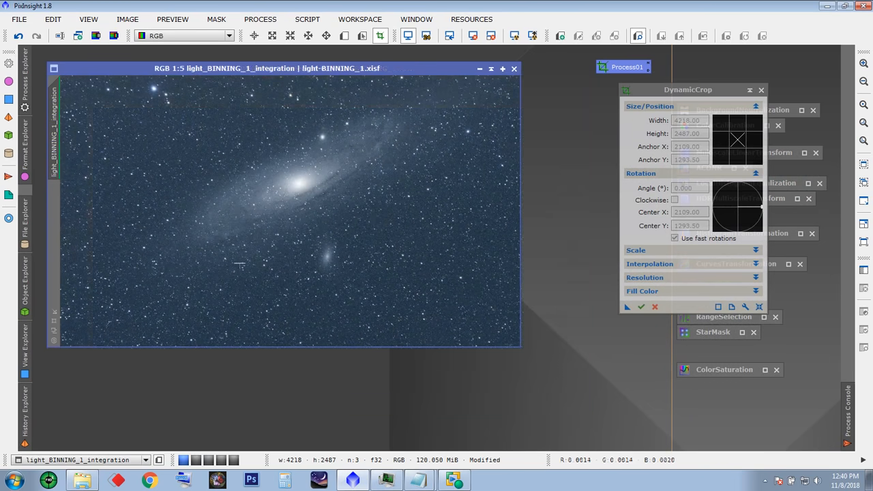
left_click_drag(286, 70, 298, 89)
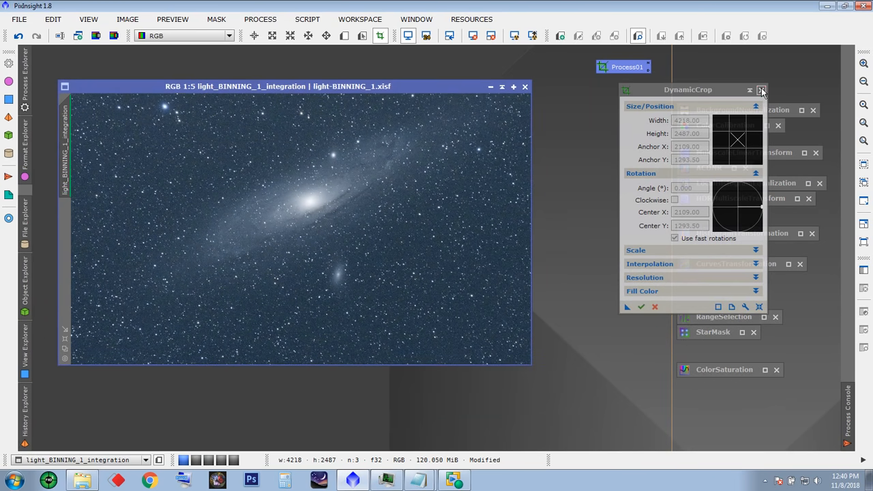
left_click(762, 89)
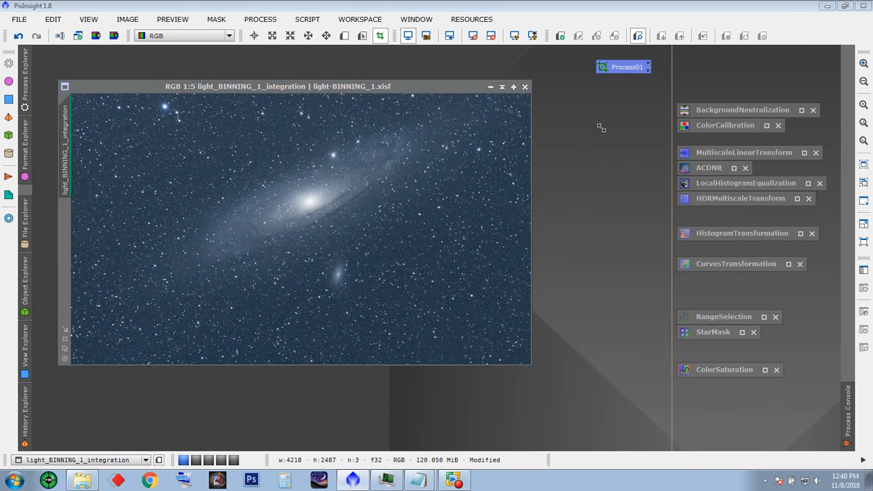
Step: Rename the image's identifier to M31_GP
double_click(65, 140)
type("M")
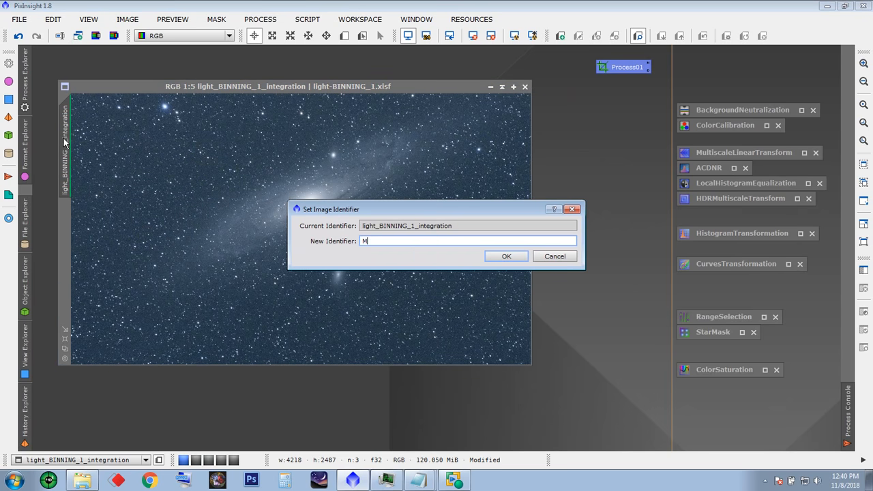
type("31_GP")
left_click(505, 257)
Step: Save the cropped image as M31_GP in XISF format in the master folder, keeping the 32-bit IEEE 754 floating point options
left_click(20, 19)
left_click(52, 122)
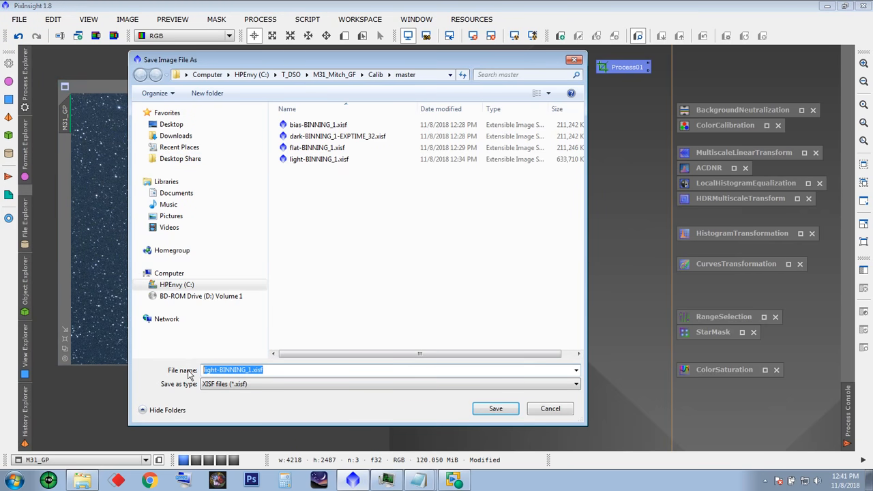
type("M31_GP")
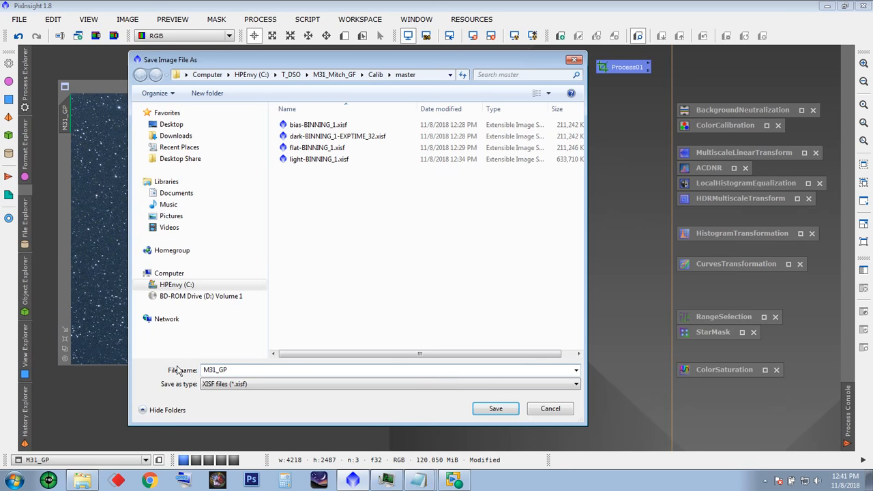
left_click(497, 410)
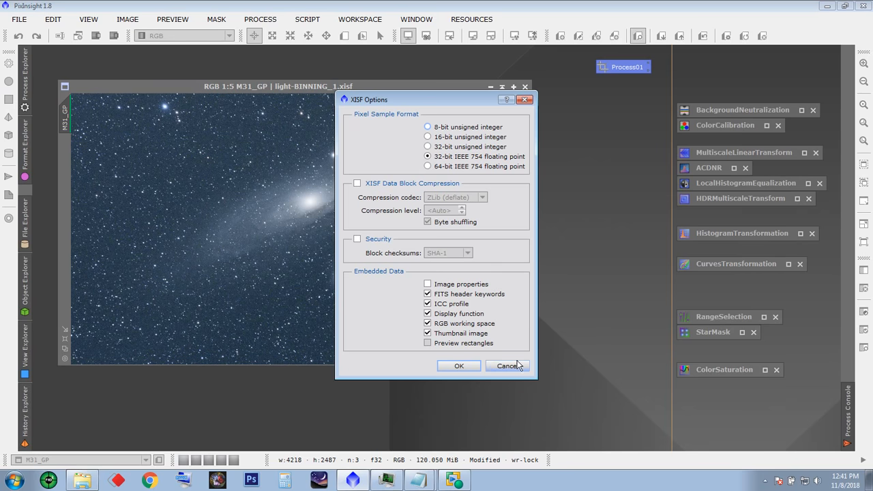
left_click(463, 366)
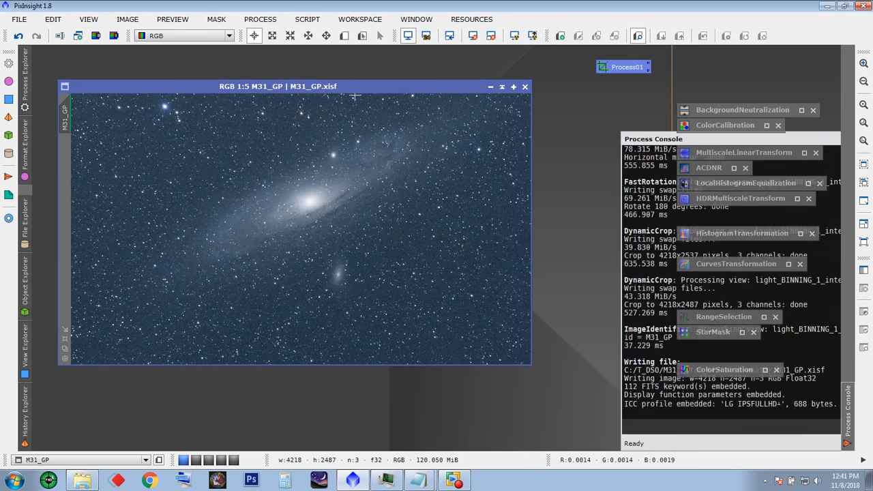
Step: Delete the DynamicCrop process icon Process01 from the workspace, and reposition and enlarge the M31_GP image window
left_click_drag(355, 91, 328, 73)
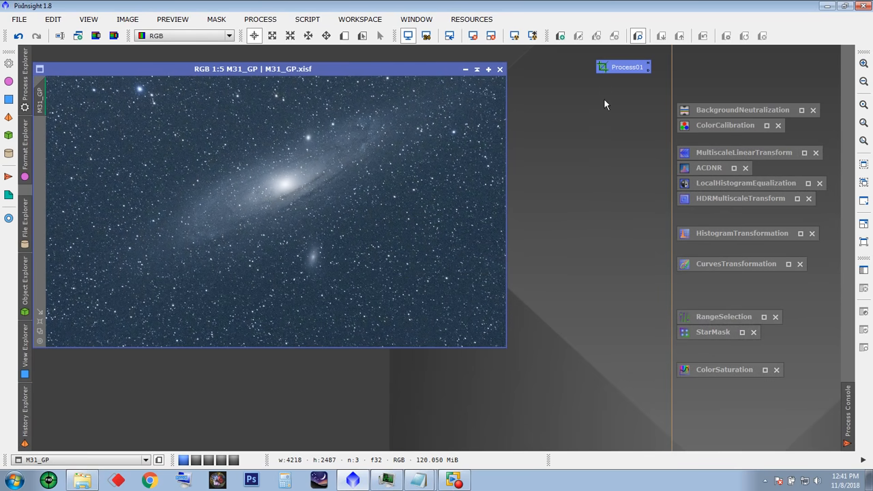
right_click(618, 67)
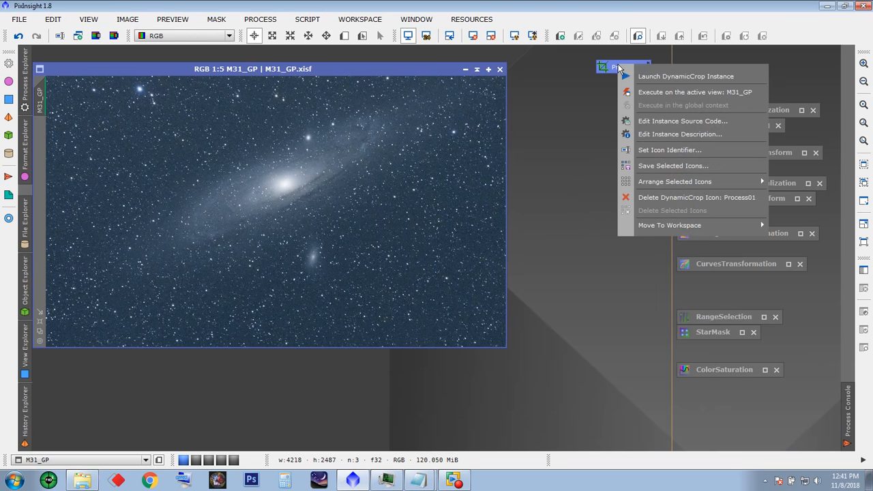
left_click(645, 198)
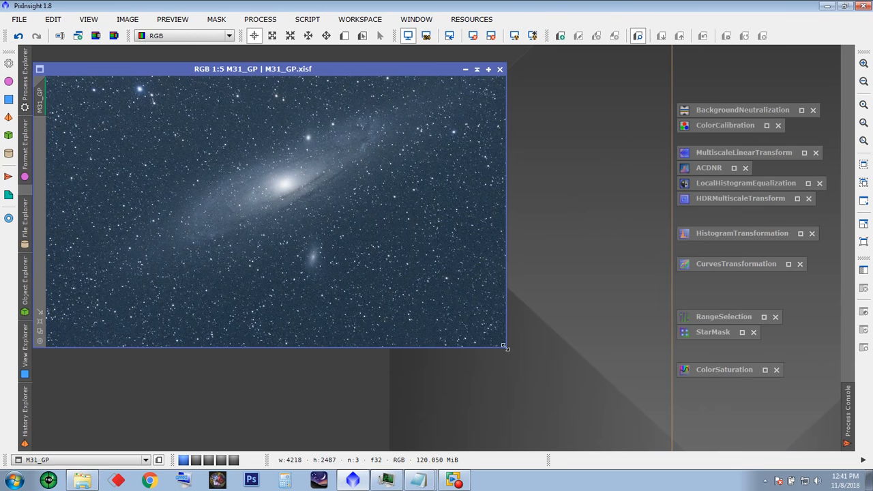
left_click_drag(500, 348, 558, 403)
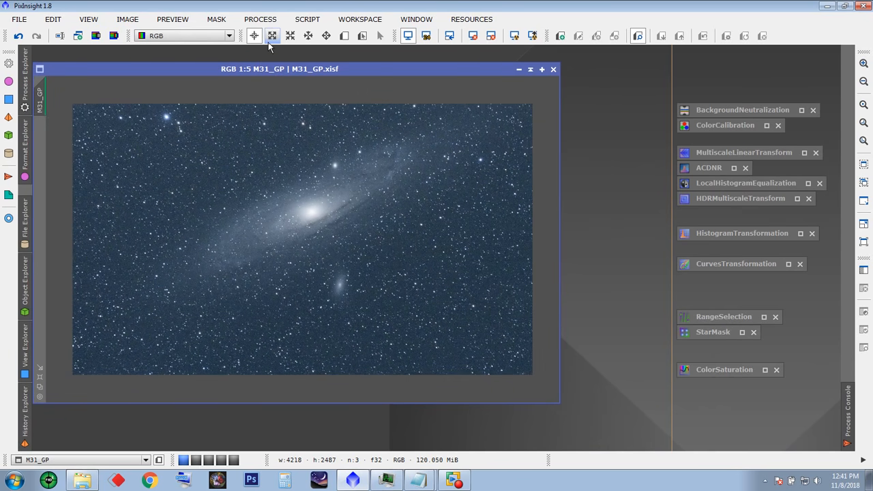
Step: Run AutomaticBackgroundExtractor on M31_GP with the target image correction set to Subtraction
left_click(260, 19)
mouse_move(310, 14)
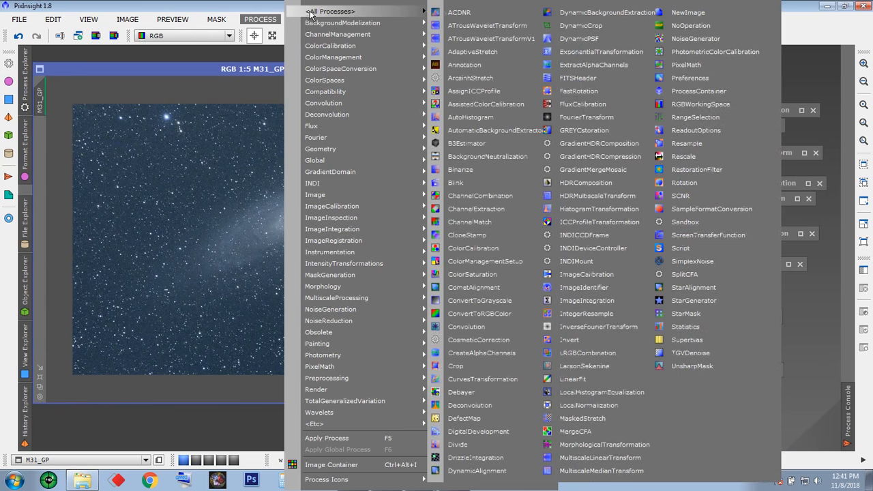
left_click(471, 130)
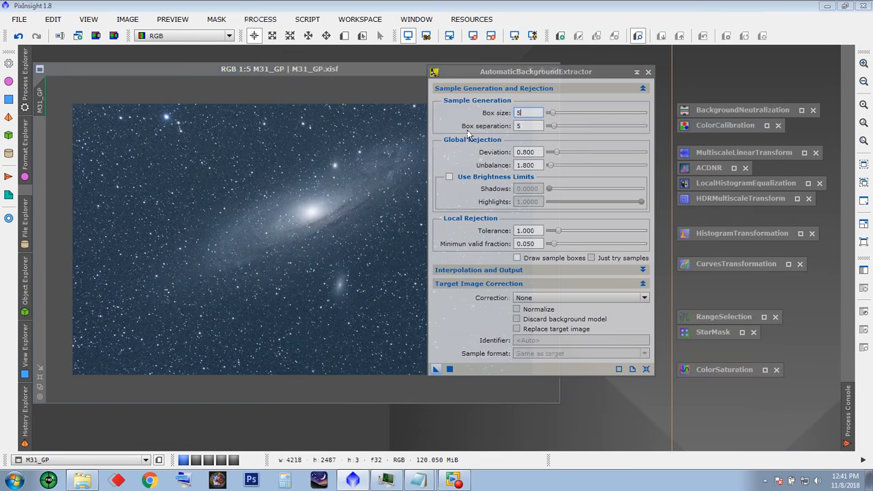
left_click_drag(519, 71, 703, 58)
left_click(704, 283)
left_click(713, 298)
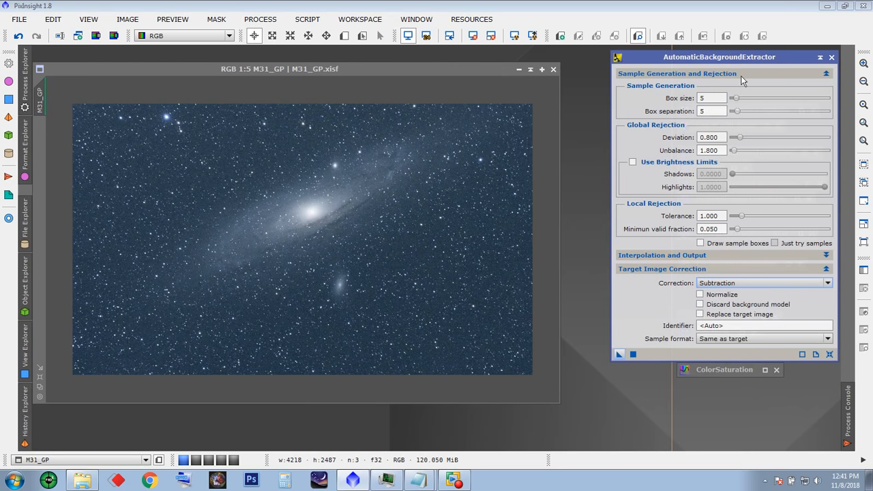
left_click_drag(619, 354, 300, 218)
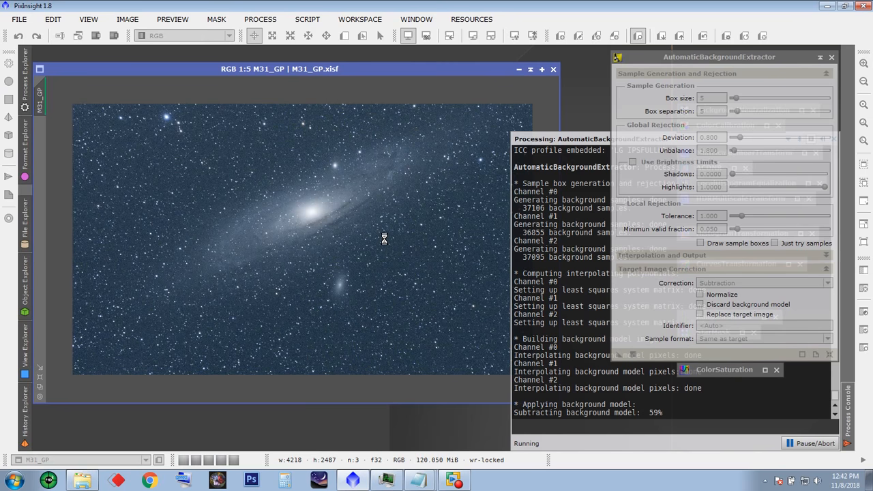
Step: Inspect the extracted background model M31_GP_ABE_background with normal and boosted auto-stretch, and close it
left_click_drag(394, 125, 400, 311)
left_click_drag(356, 103, 397, 93)
left_click(515, 37)
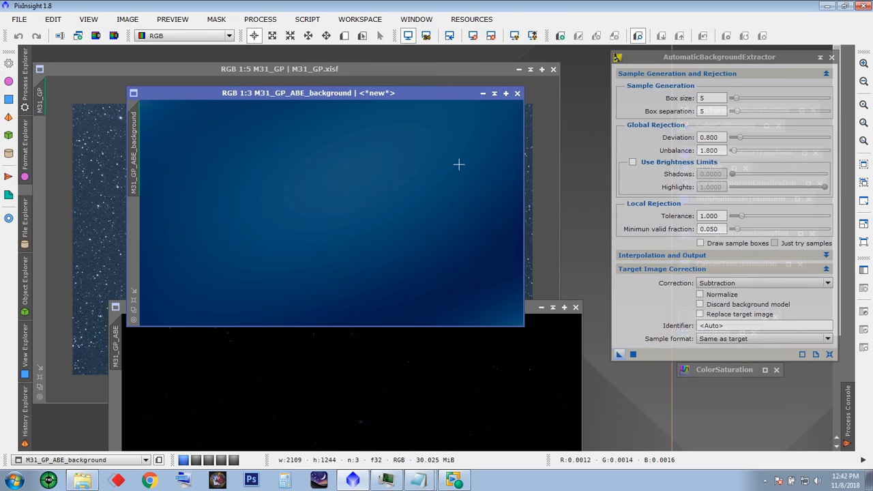
left_click(532, 36)
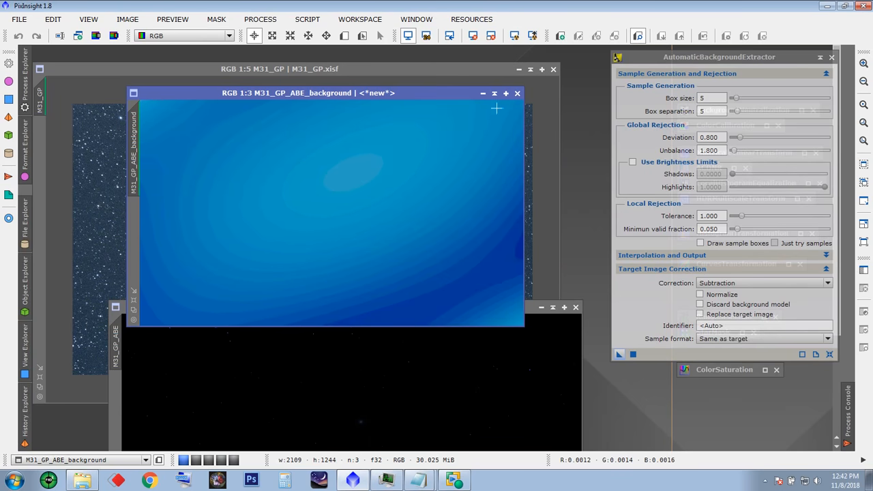
left_click(517, 94)
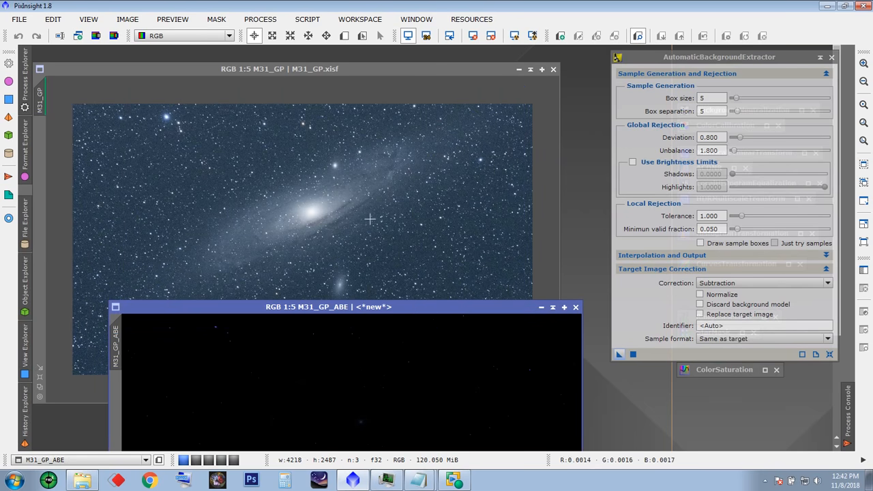
Step: Fit the M31_GP window to its image, place M31_GP_ABE over it, and close AutomaticBackgroundExtractor
left_click_drag(418, 308, 367, 92)
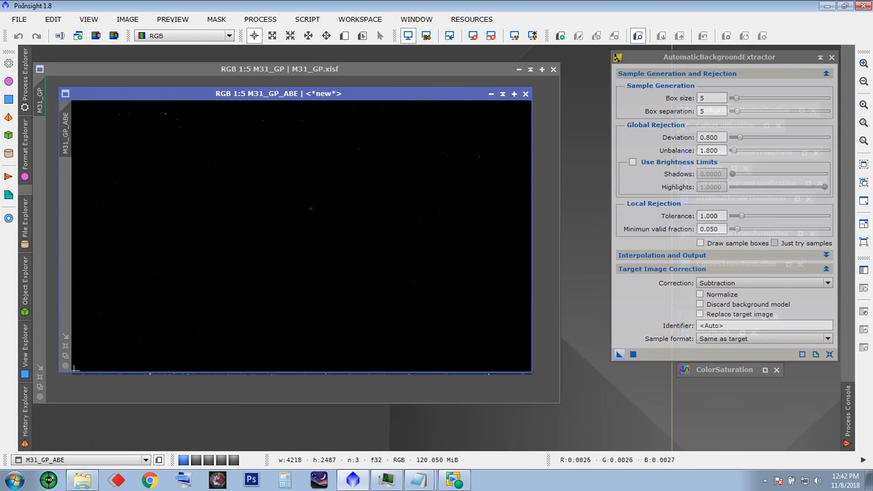
left_click(39, 388)
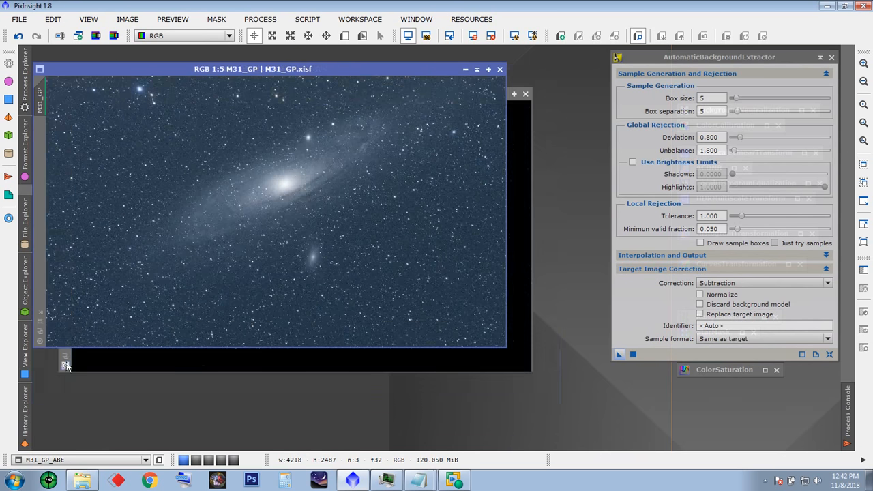
left_click(65, 355)
left_click_drag(201, 94, 176, 69)
left_click_drag(672, 71, 591, 89)
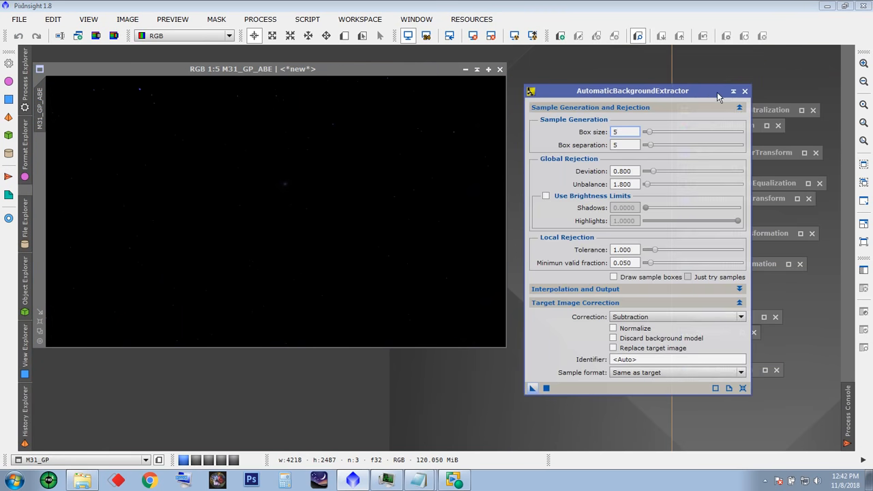
left_click(744, 93)
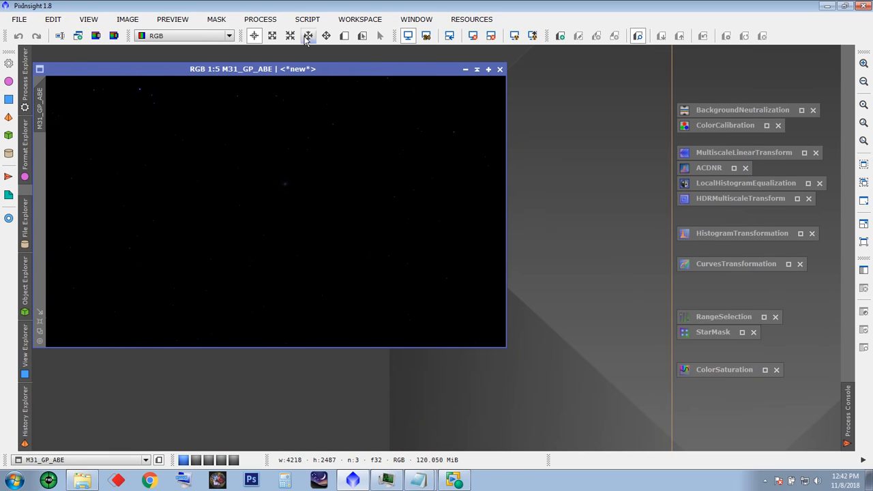
Step: Auto-stretch the display of M31_GP_ABE, enlarge its window, and examine the corrected background at several magnifications
left_click(515, 41)
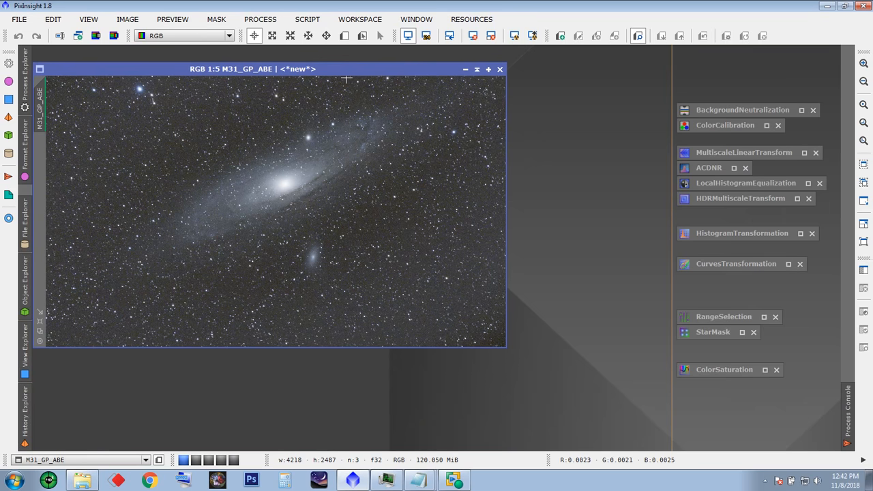
left_click_drag(505, 347, 603, 421)
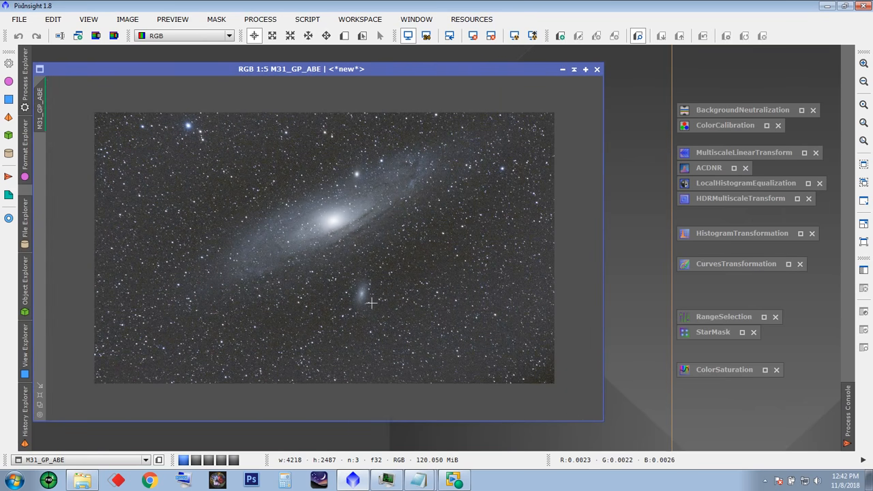
scroll(456, 281, "up", 5)
left_click_drag(591, 232, 601, 203)
scroll(439, 290, "down", 6)
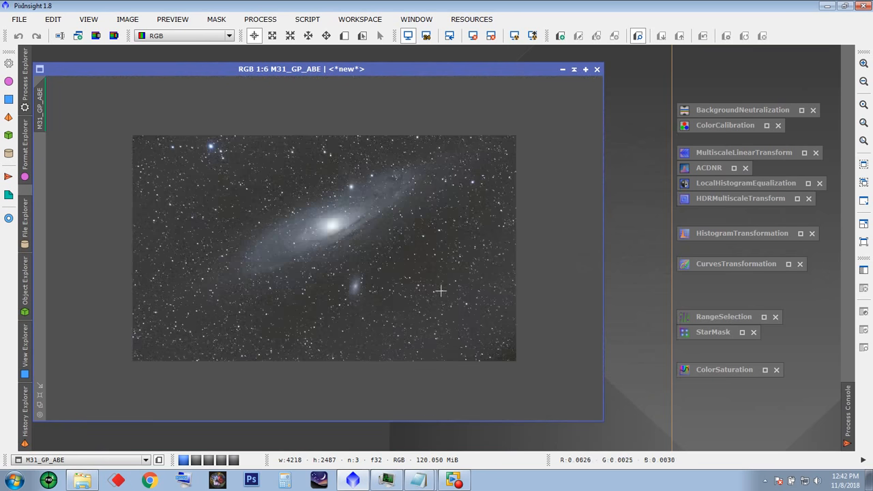
scroll(440, 291, "up", 2)
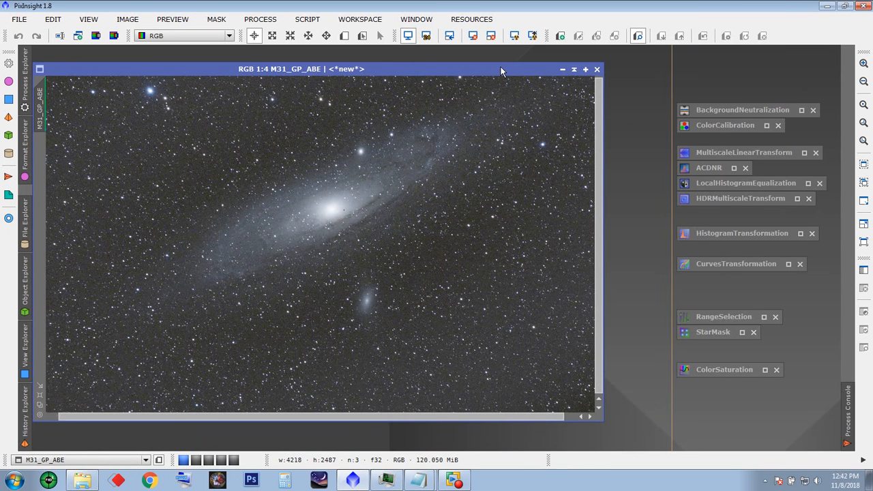
Step: Compare M31_GP_ABE without and with the screen stretch by resetting the stretch and reapplying the auto-stretch
left_click(491, 36)
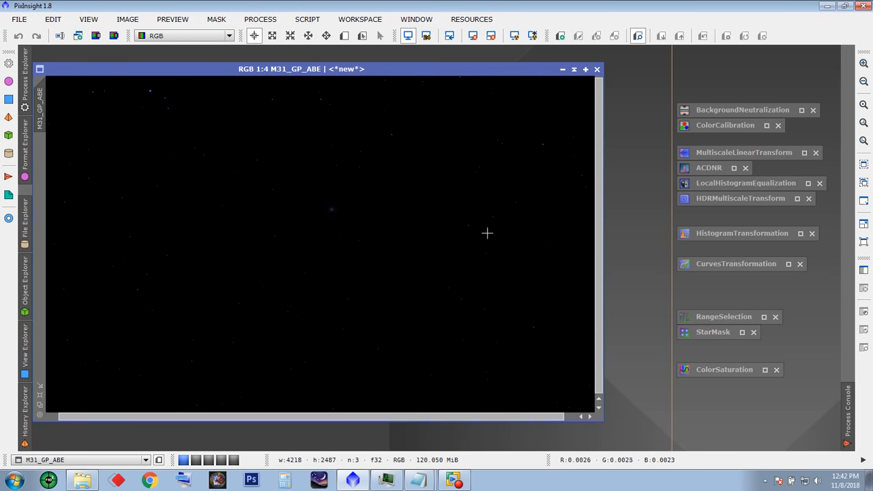
left_click(515, 36)
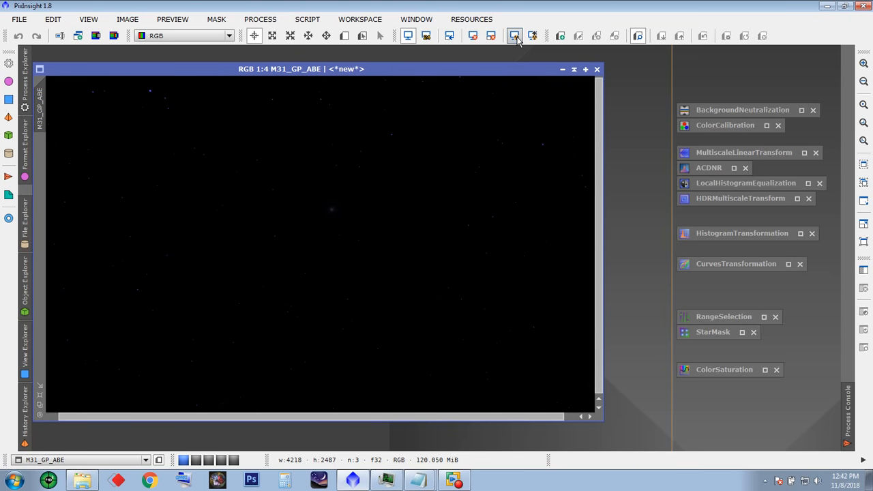
scroll(434, 168, "down", 2)
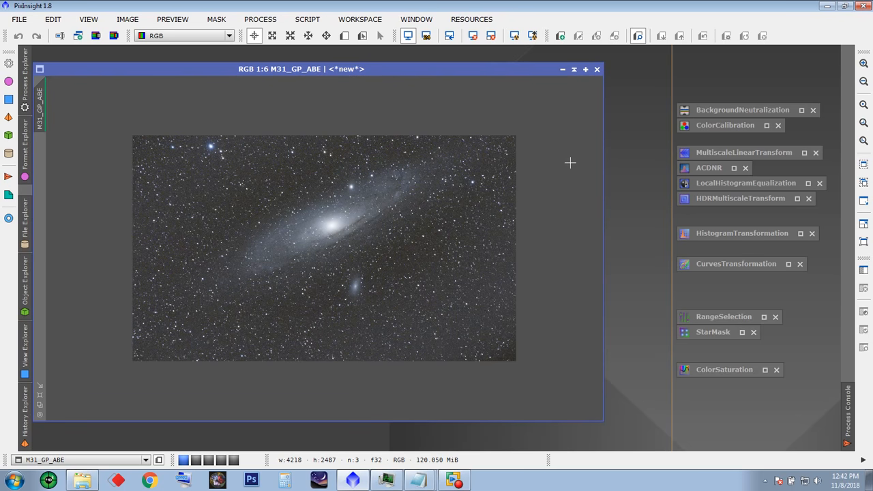
Step: Switch to the Notepad file "beginner grip on PixInsight.txt", review the list of processing steps, and minimize it
left_click(419, 481)
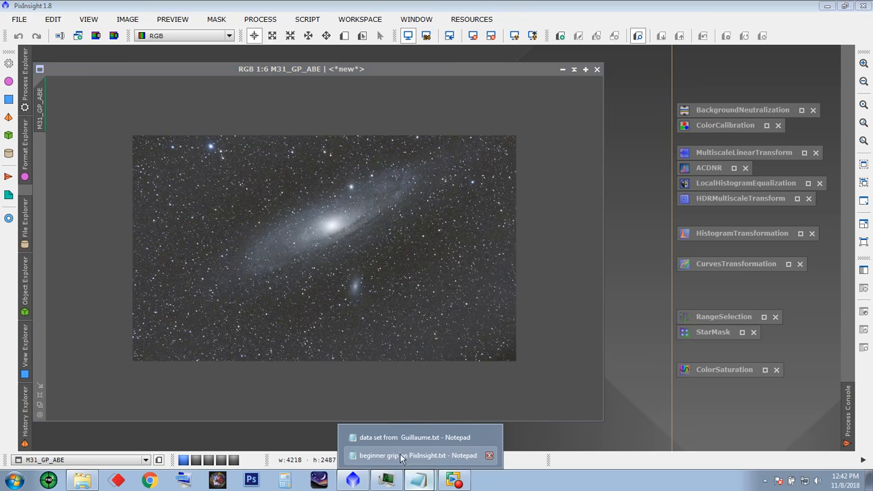
left_click(403, 457)
left_click_drag(253, 28, 613, 21)
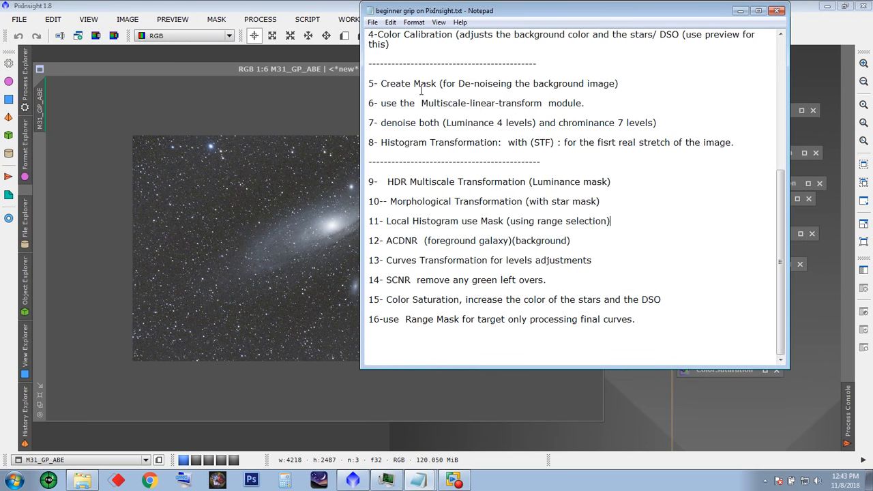
scroll(421, 90, "up", 8)
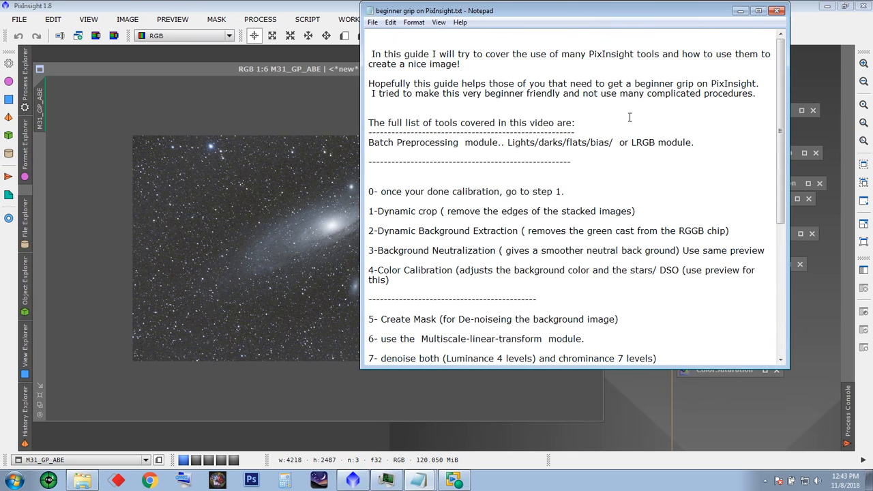
left_click(739, 11)
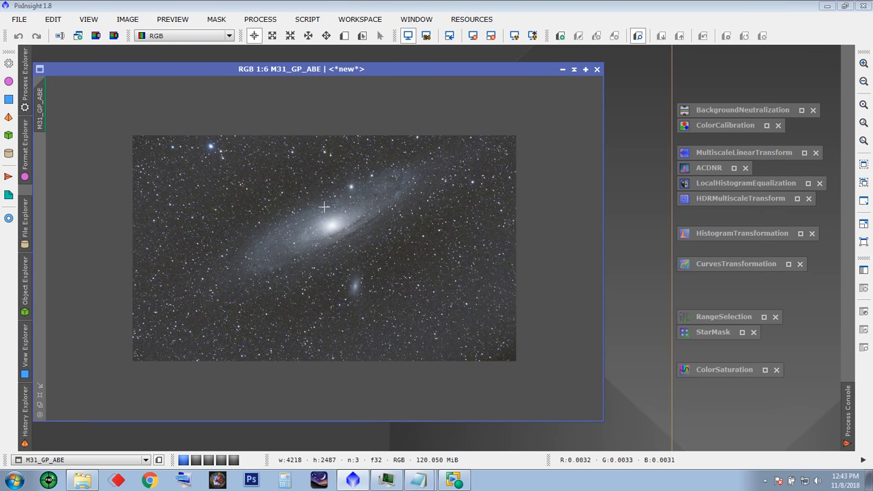
Step: Open BackgroundNeutralization beside M31_GP_ABE and define a small preview over a nearly star-free background patch above the galaxy
scroll(332, 219, "up", 7)
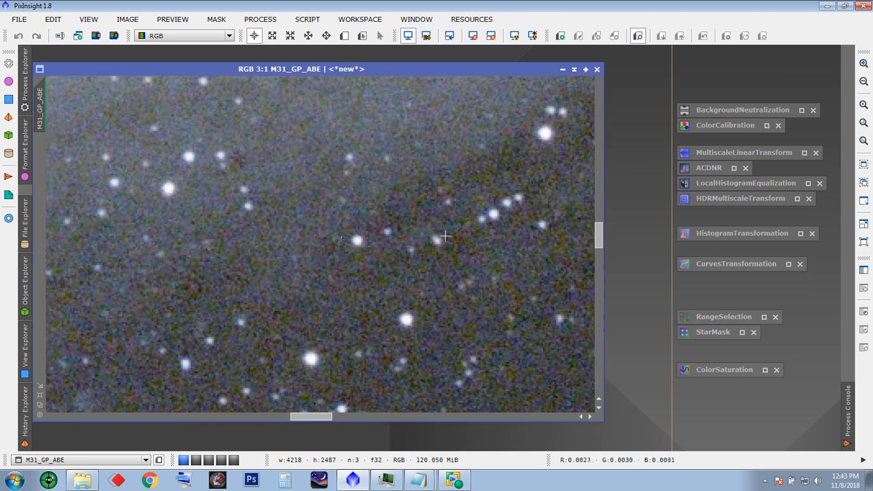
left_click_drag(600, 237, 597, 127)
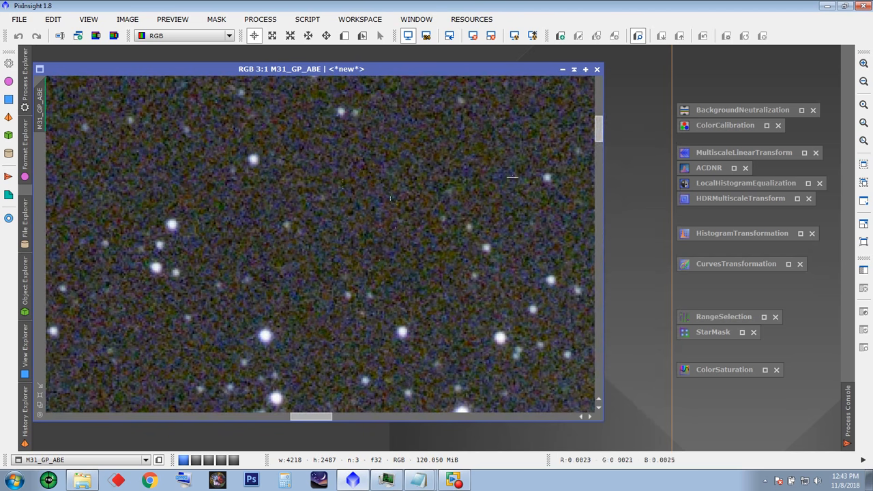
double_click(734, 115)
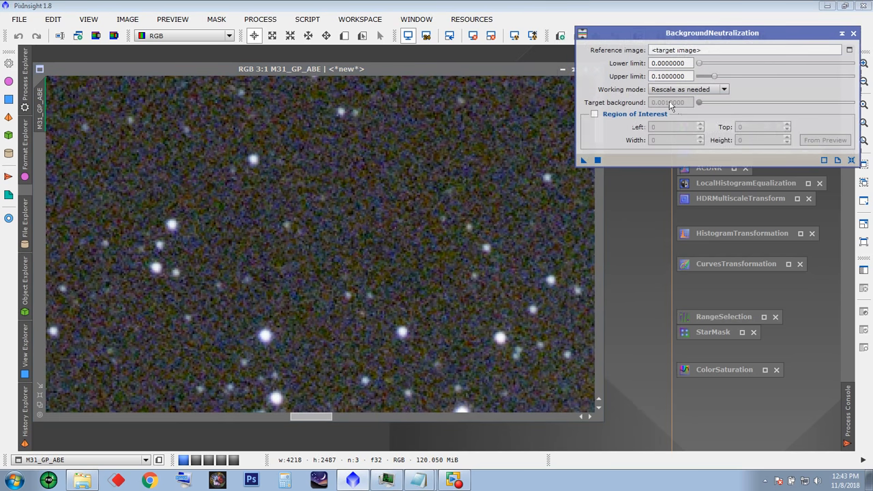
left_click_drag(656, 42, 687, 71)
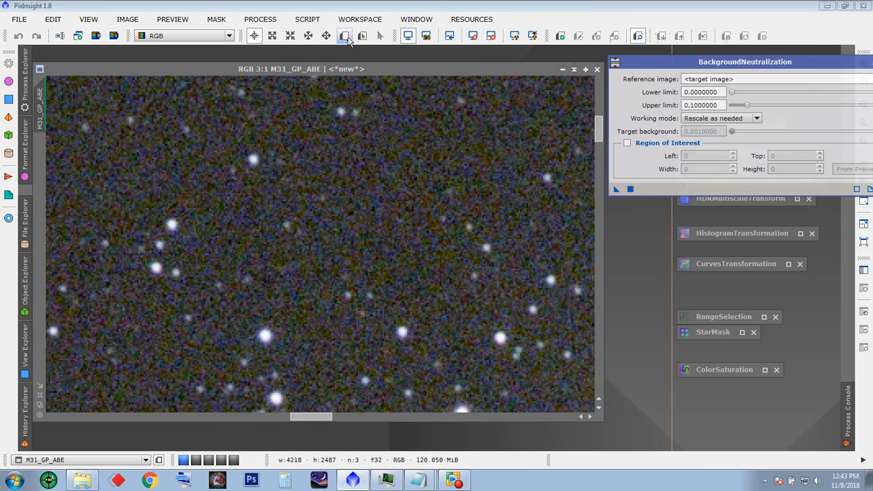
left_click(346, 36)
left_click_drag(301, 130, 441, 273)
left_click_drag(301, 194, 316, 190)
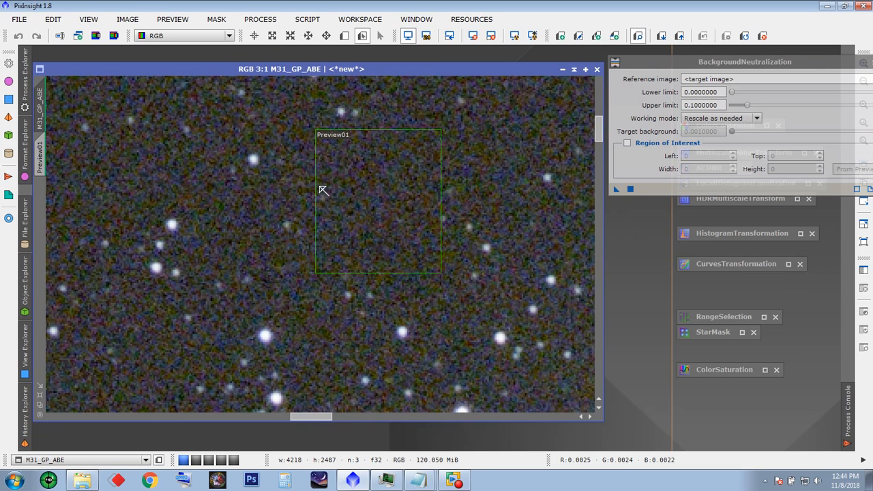
Step: Shrink Preview01 slightly at its right and upper edges and set it as BackgroundNeutralization's reference image
left_click_drag(441, 170, 432, 167)
left_click_drag(362, 130, 362, 121)
left_click_drag(708, 64, 566, 80)
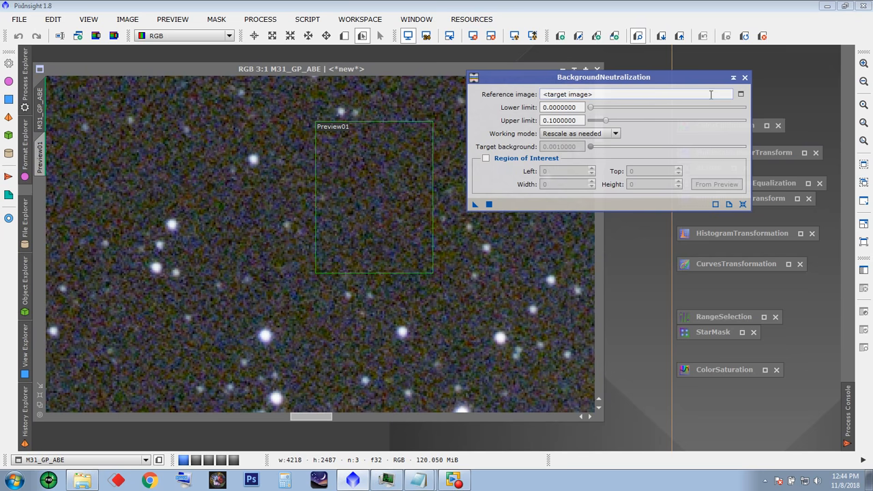
left_click(740, 97)
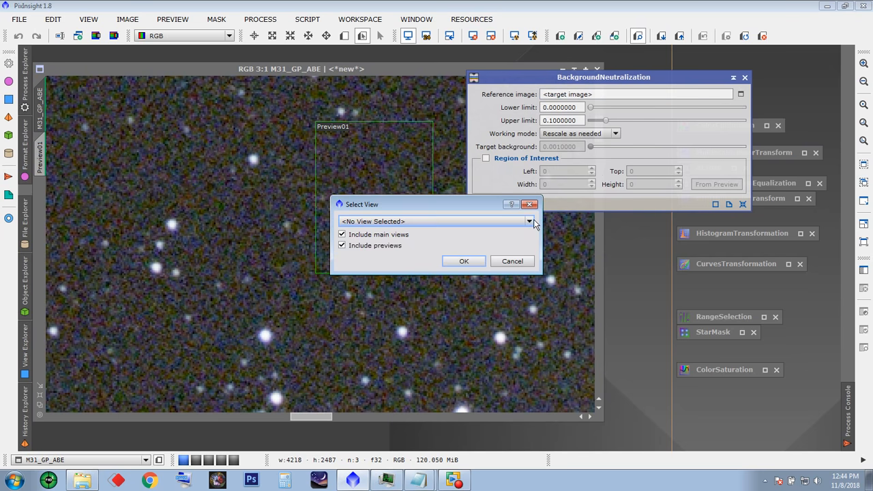
left_click(530, 221)
left_click(422, 260)
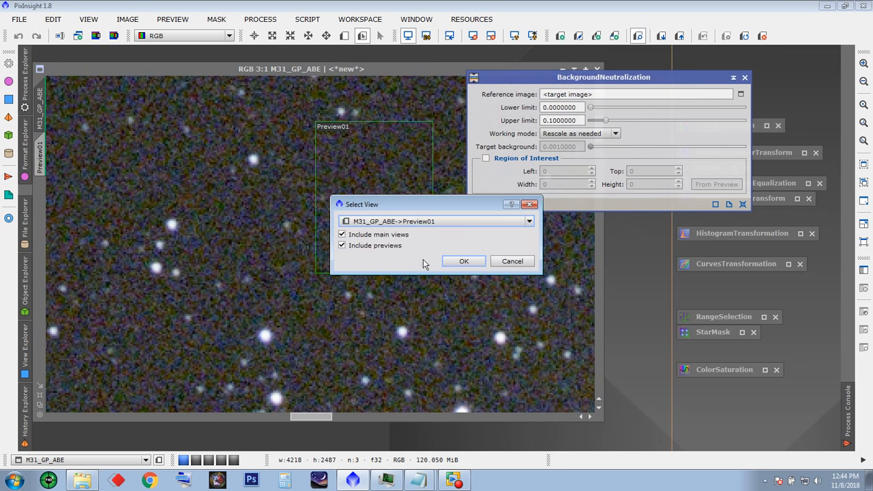
left_click(464, 262)
Step: Apply BackgroundNeutralization to M31_GP_ABE, check the result over the whole galaxy, and close the process
left_click_drag(492, 79, 607, 73)
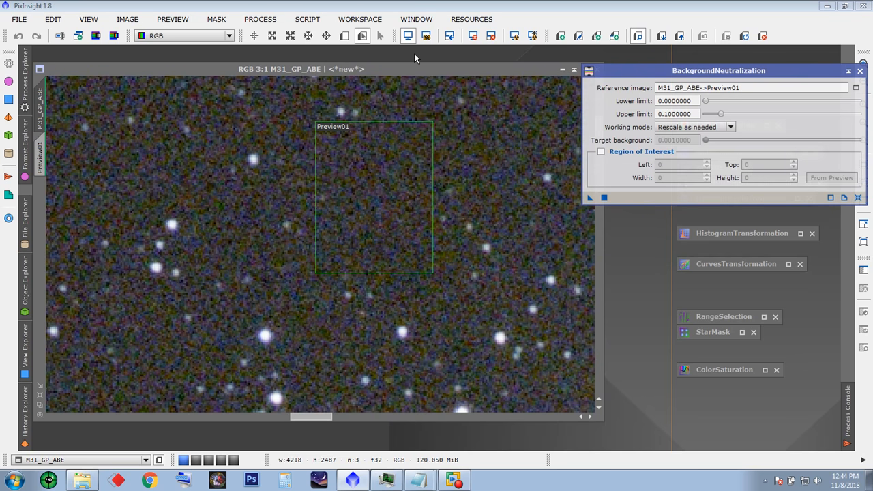
left_click(417, 68)
scroll(417, 137, "down", 3)
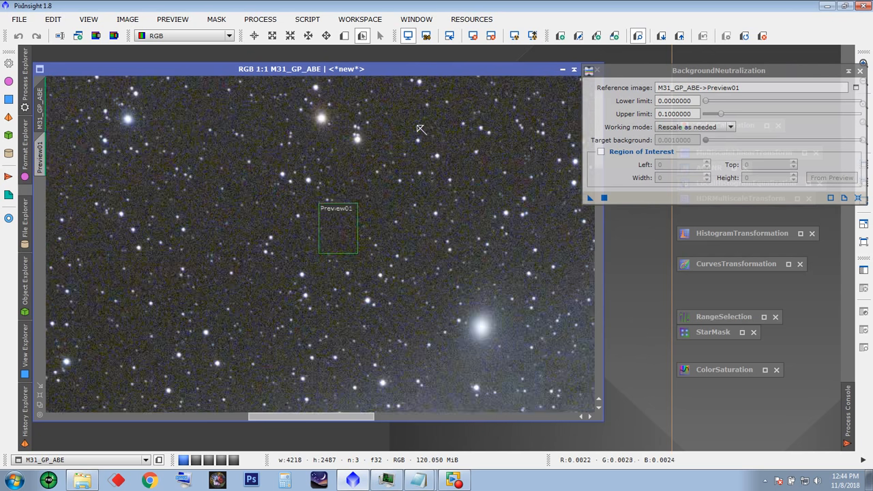
scroll(421, 130, "up", 1)
left_click_drag(592, 199, 394, 197)
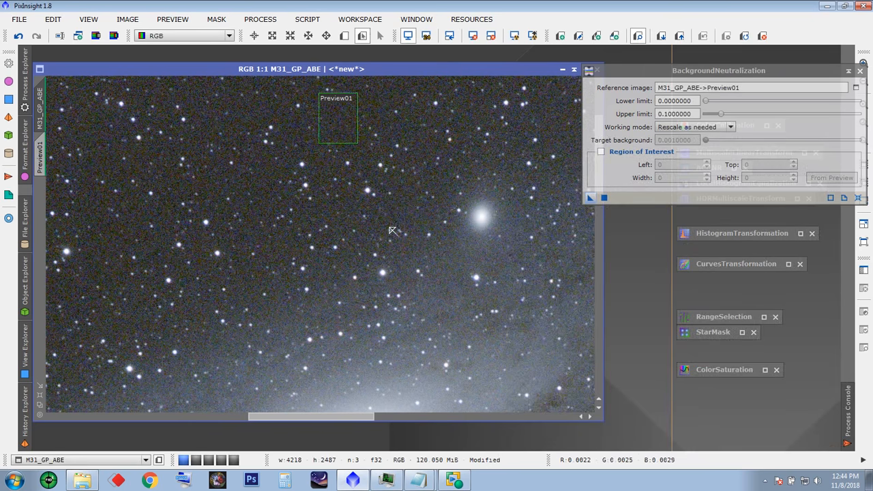
scroll(394, 231, "down", 2)
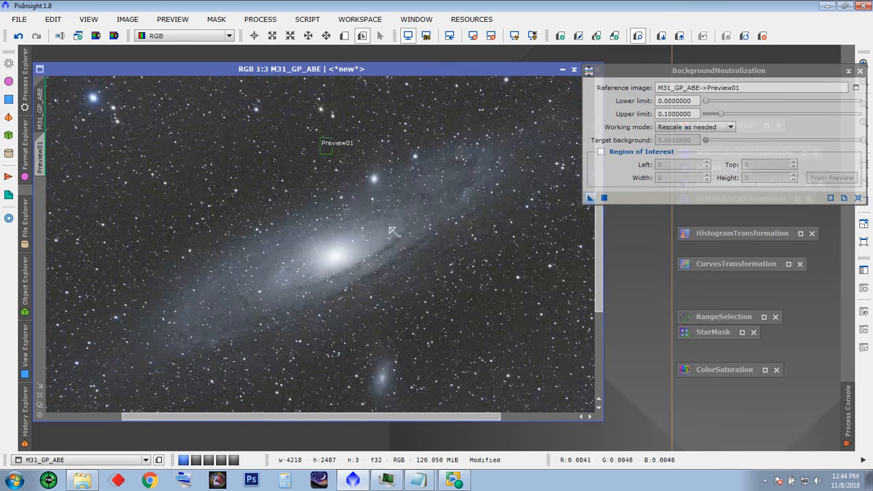
scroll(393, 231, "down", 1)
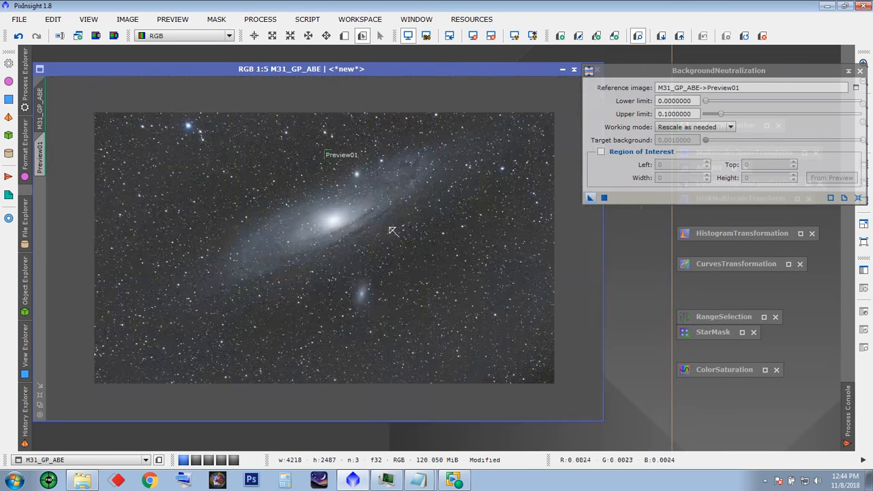
scroll(393, 231, "up", 2)
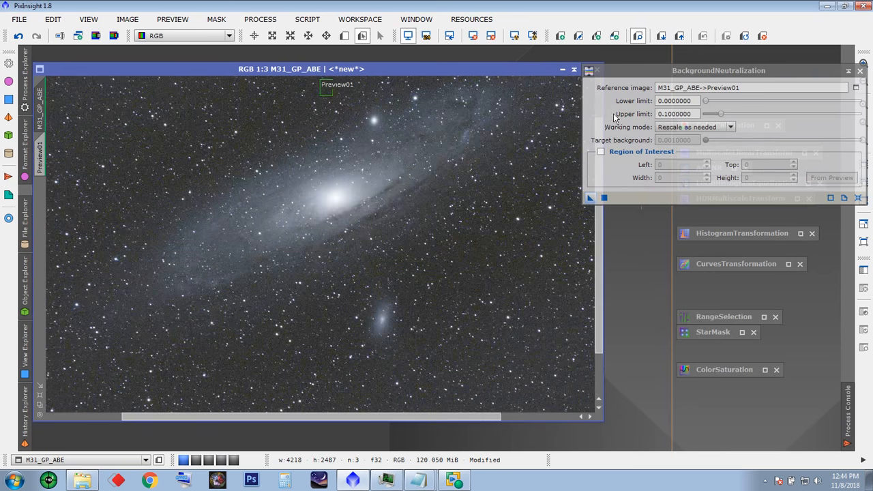
left_click_drag(642, 73, 526, 103)
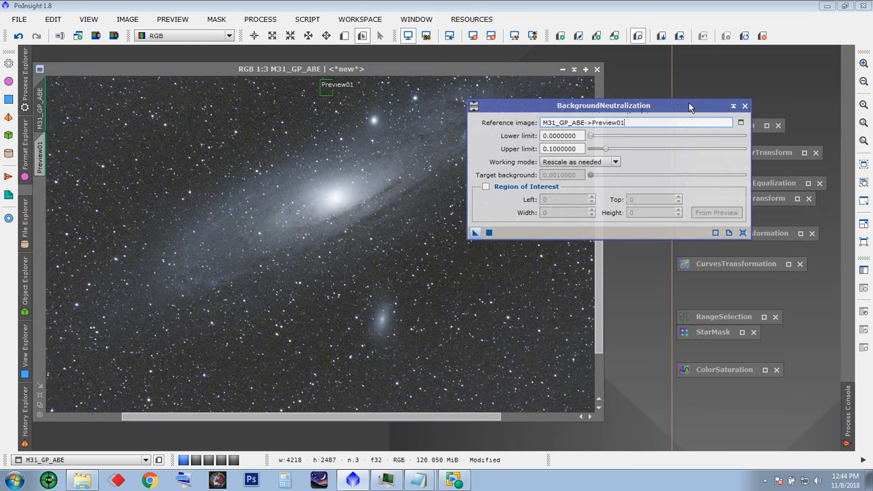
left_click(745, 106)
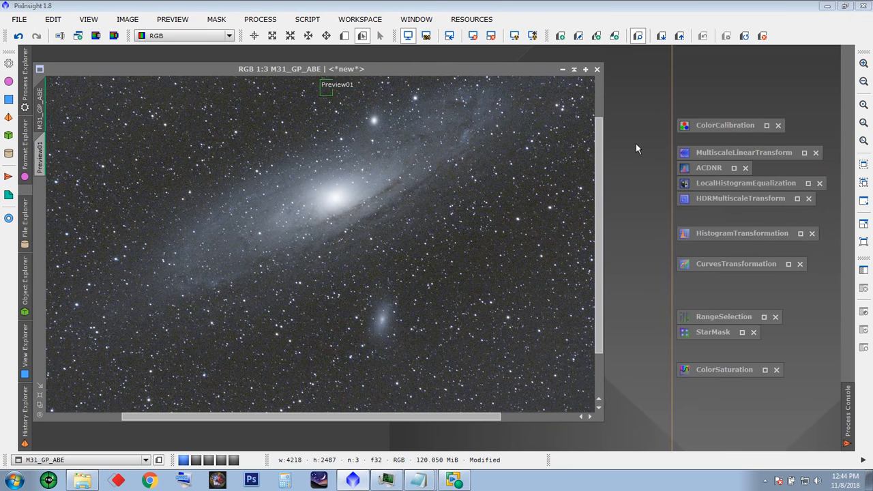
Step: Open ColorCalibration beside the image and define a second preview around the bright core of the galaxy
double_click(726, 126)
left_click_drag(720, 17, 719, 59)
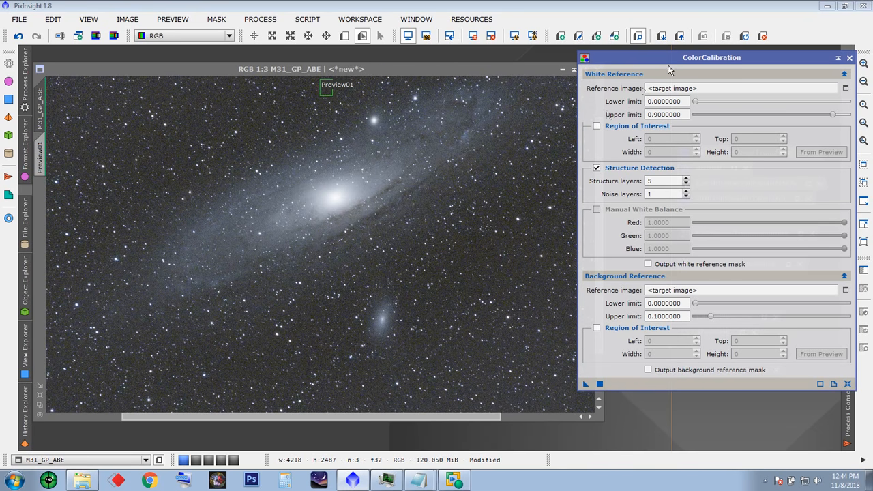
left_click_drag(670, 64, 671, 82)
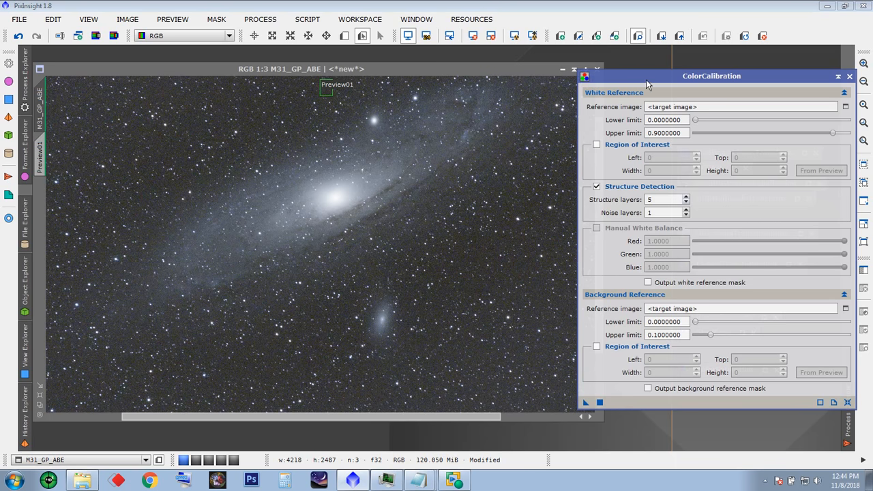
left_click_drag(646, 79, 641, 61)
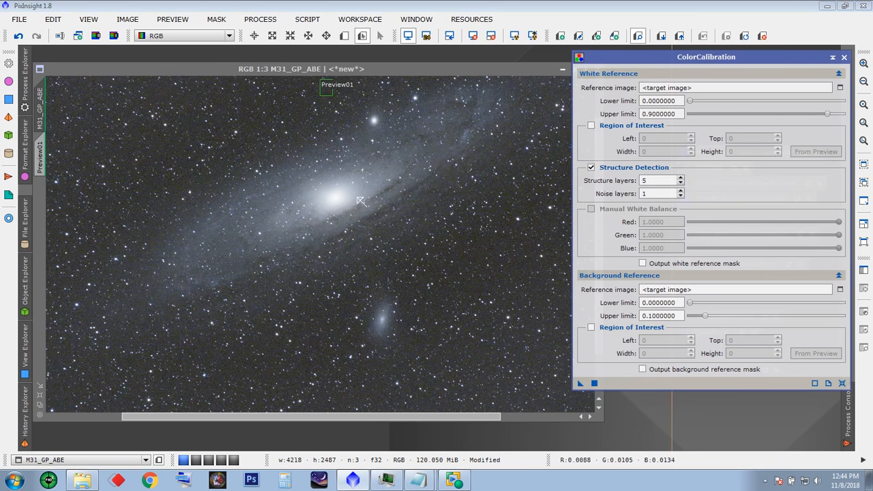
left_click(344, 36)
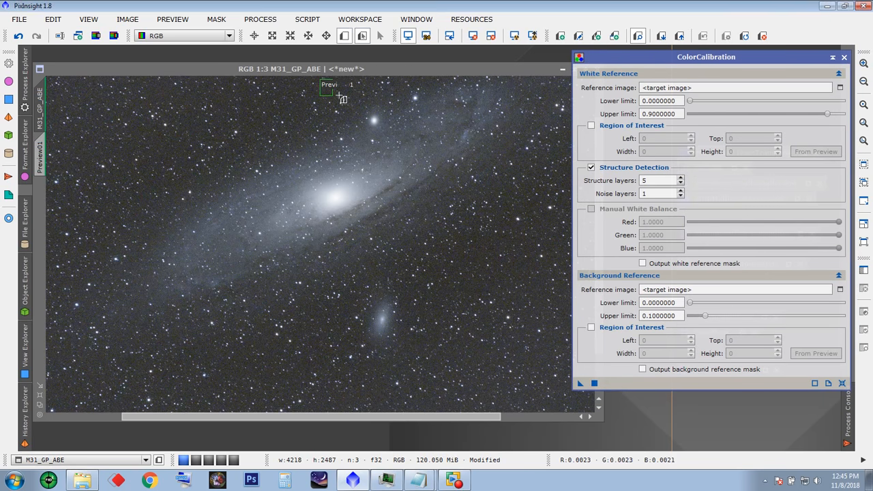
left_click_drag(320, 201, 362, 215)
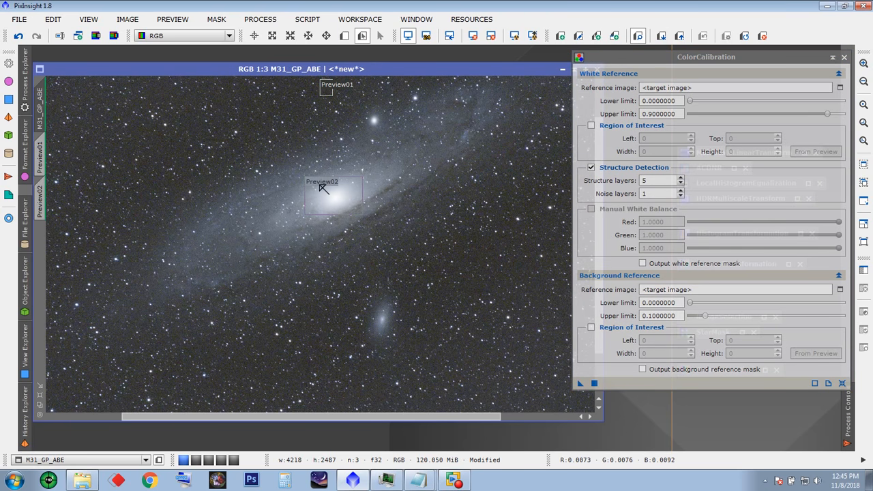
Step: Set ColorCalibration's white reference image to M31_GP_ABE->Preview02
mouse_move(716, 57)
left_mouse_down()
mouse_move(594, 29)
mouse_move(713, 60)
left_mouse_up()
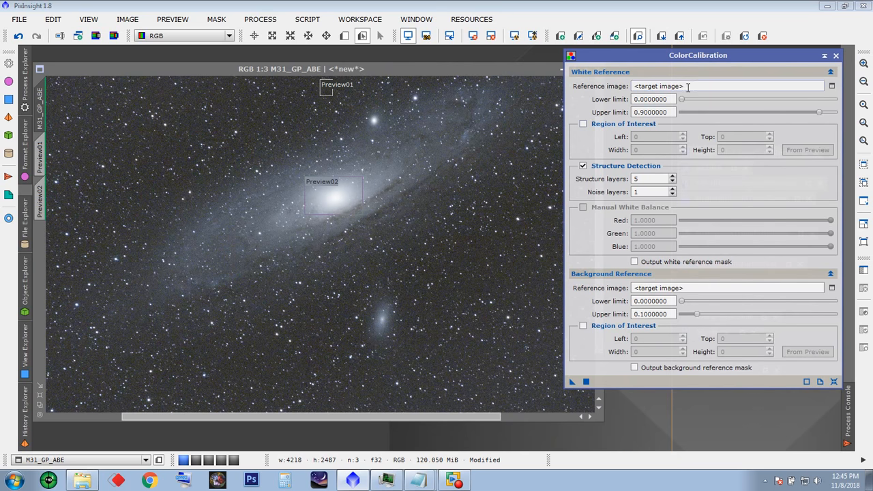
left_click(831, 86)
left_click(524, 222)
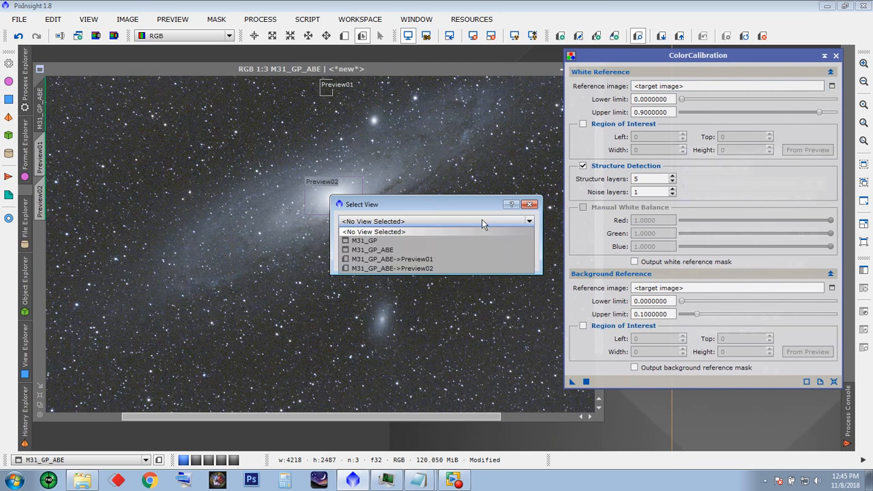
left_click(434, 268)
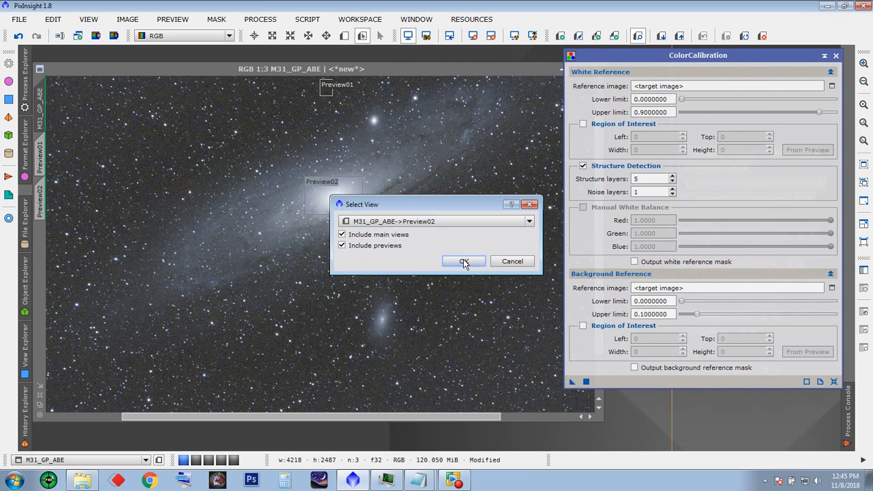
left_click(462, 262)
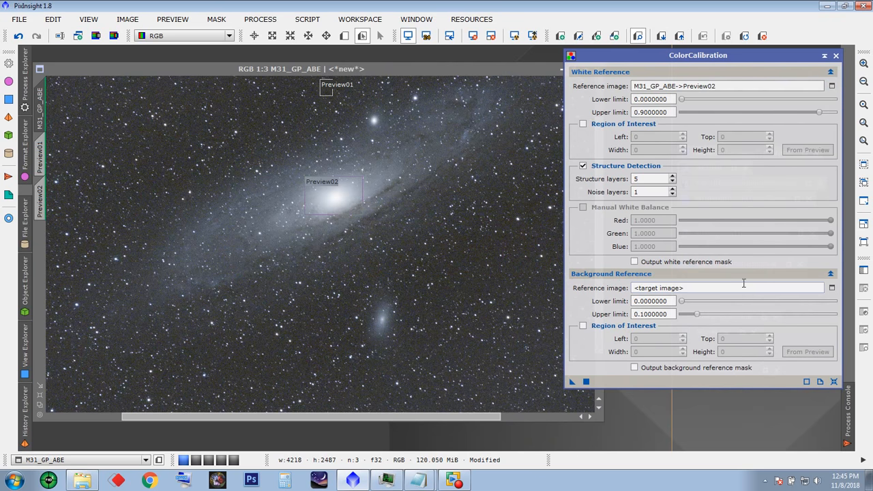
Step: Set ColorCalibration's background reference image to M31_GP_ABE->Preview01
left_click(833, 287)
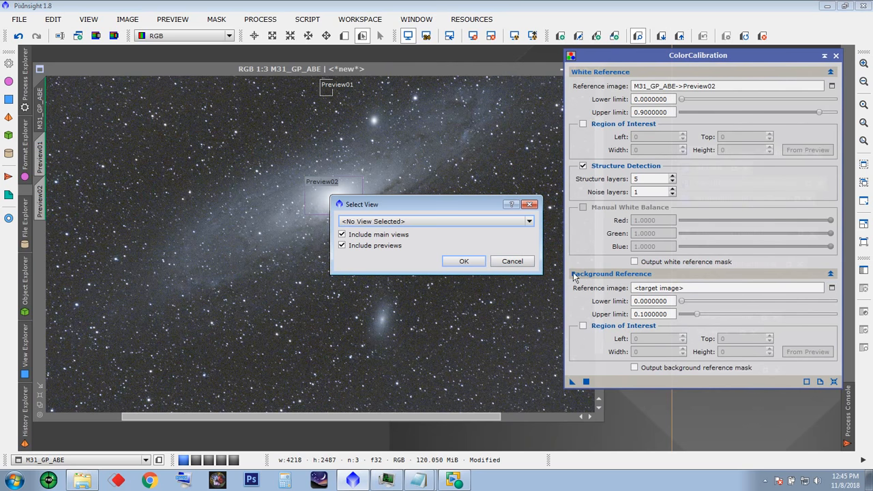
left_click(527, 222)
left_click(429, 260)
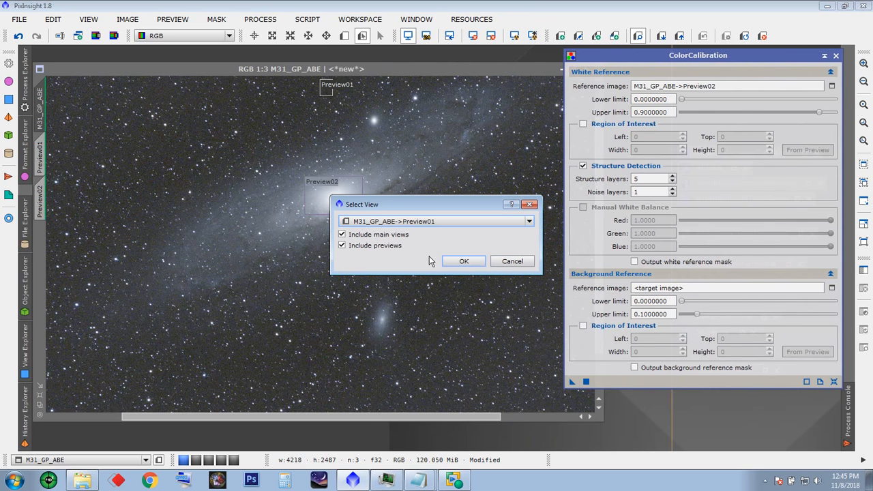
left_click(469, 264)
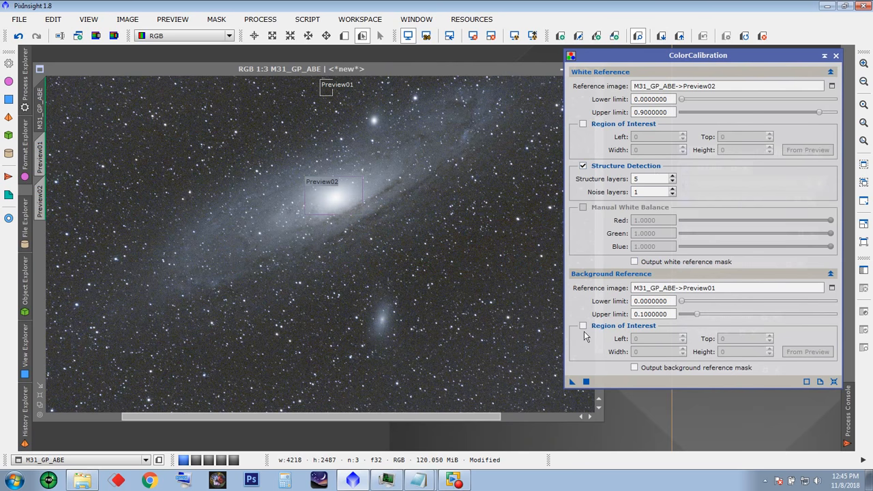
Step: Apply ColorCalibration to M31_GP_ABE, view the whole calibrated image, and close the process
left_click_drag(572, 382, 341, 246)
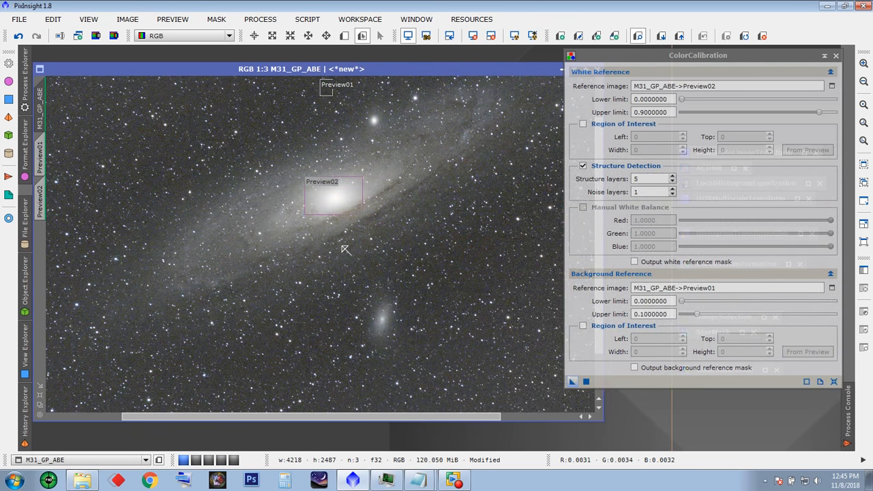
scroll(346, 250, "down", 2)
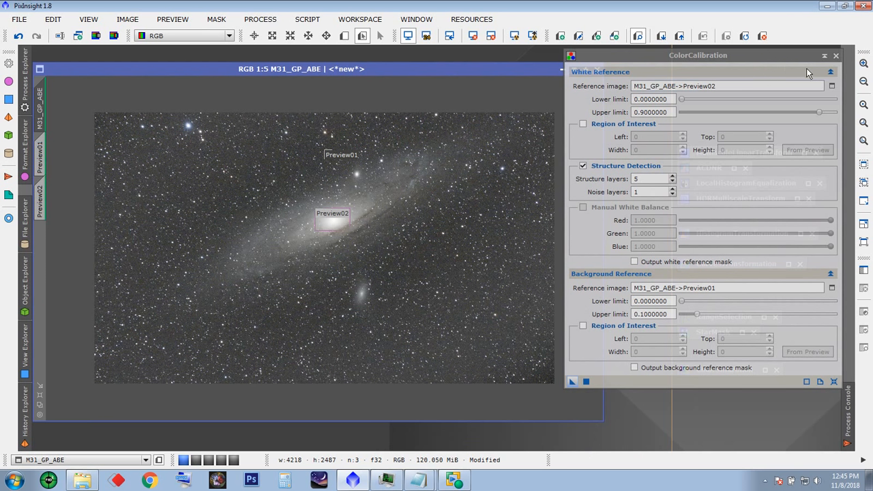
left_click(837, 59)
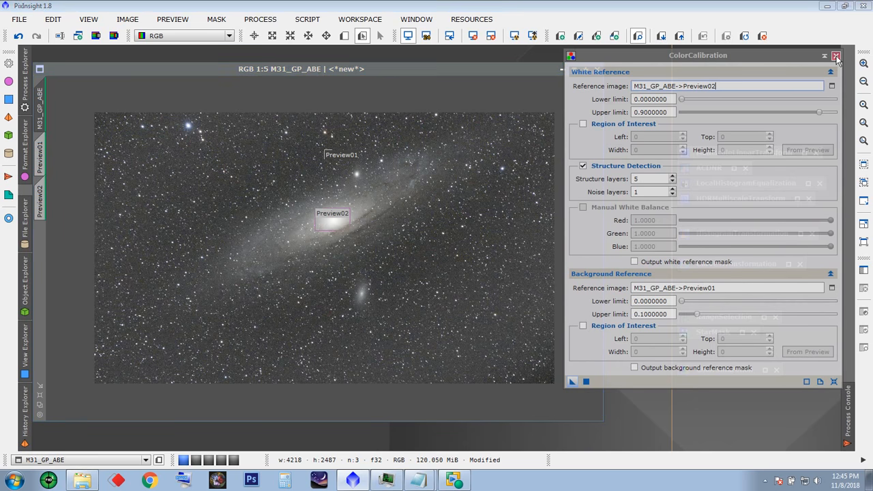
left_click(837, 56)
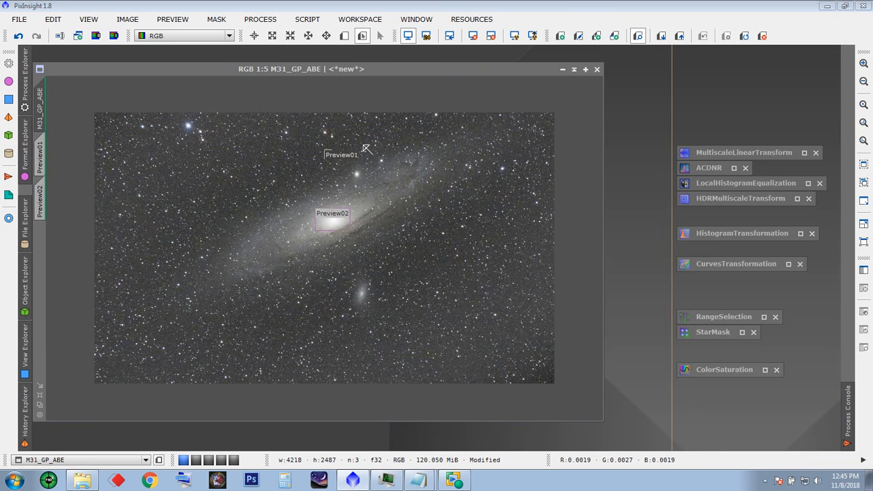
Step: Delete both previews from M31_GP_ABE
left_click(762, 37)
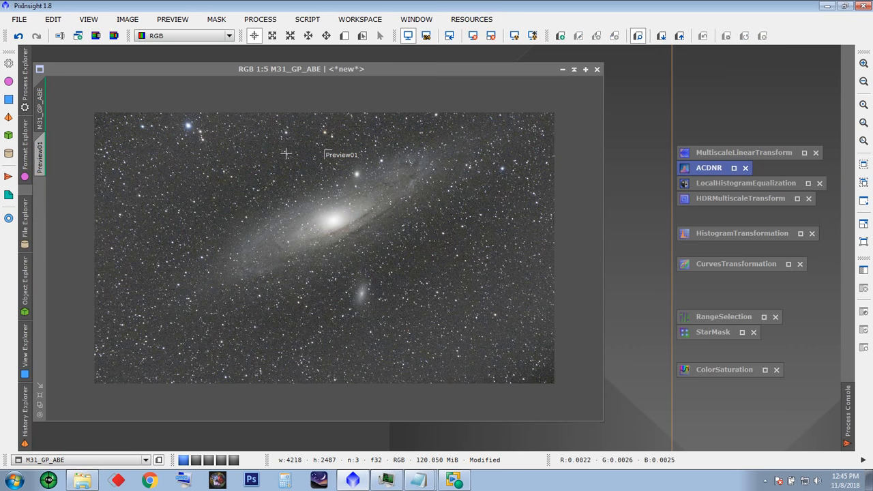
left_click(174, 20)
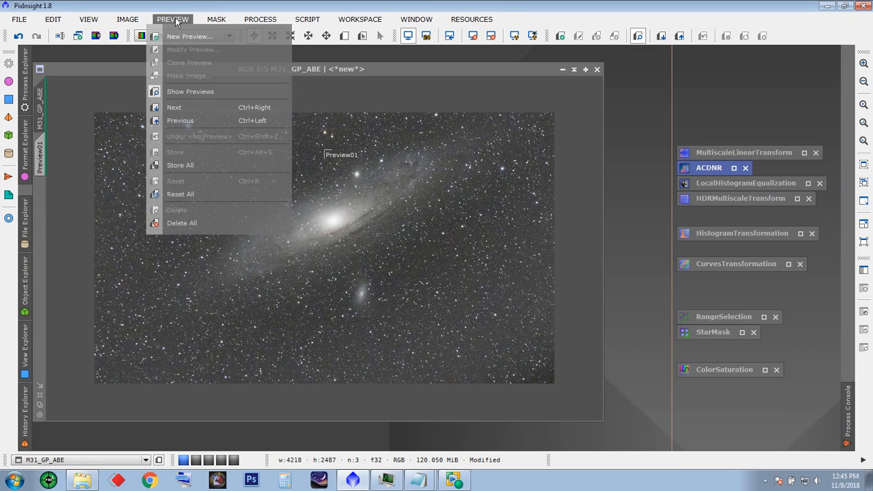
left_click(193, 226)
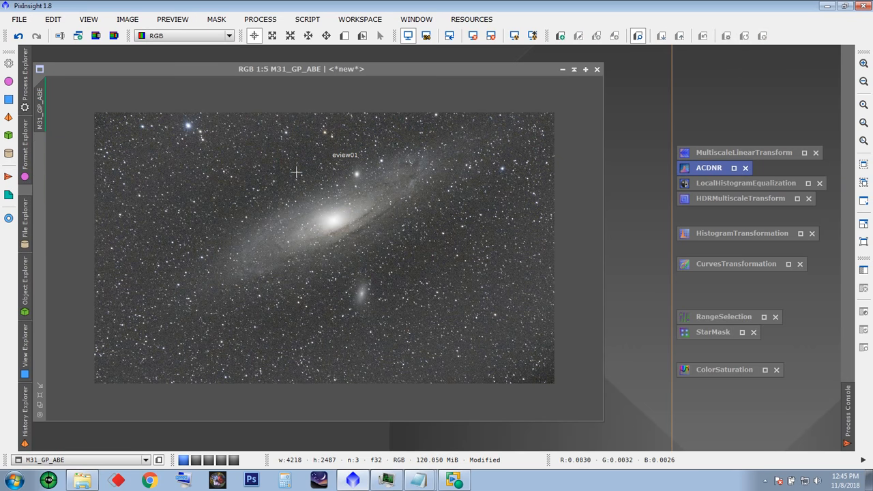
Step: Fit the M31_GP_ABE window to its image, move it clear of M31_GP, and bring M31_GP to the front
left_click(39, 404)
left_click_drag(242, 70, 253, 54)
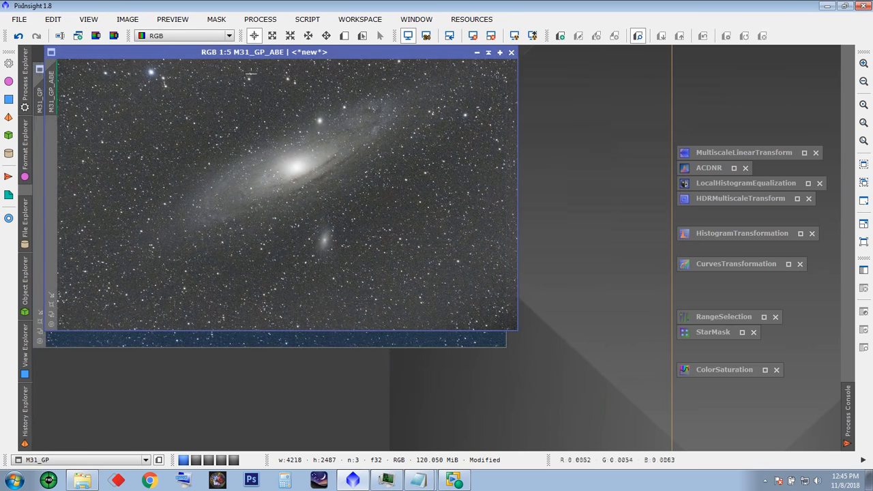
left_click_drag(327, 52, 337, 163)
left_click(335, 101)
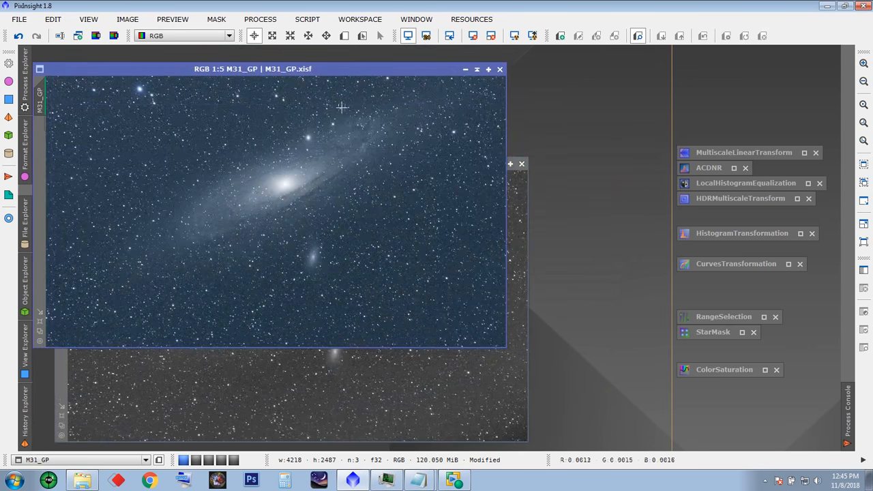
Step: Save the M31_GP image under the new name M31_GP1.xisf with the default format options, and close its window
left_click(19, 19)
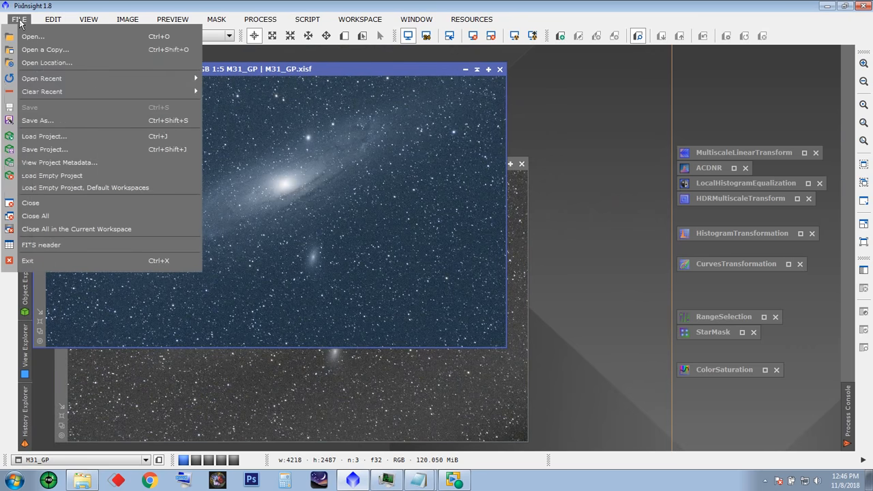
left_click(38, 120)
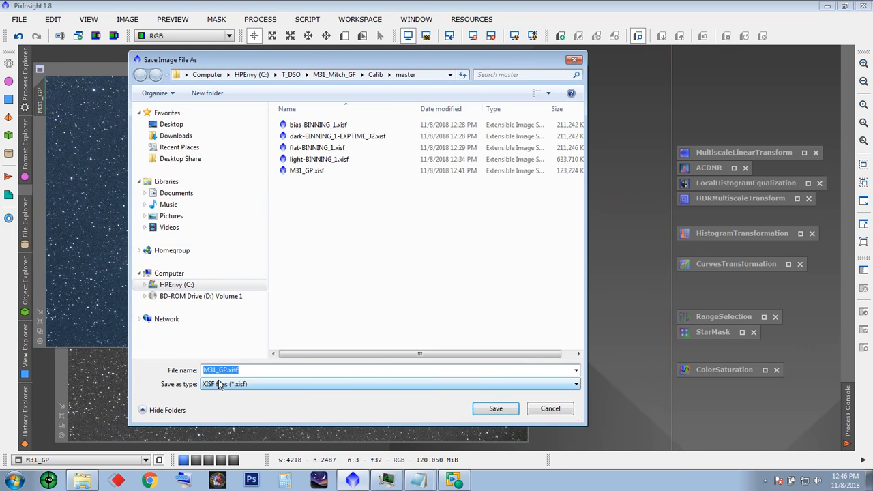
left_click(225, 371)
type("1")
left_click(475, 409)
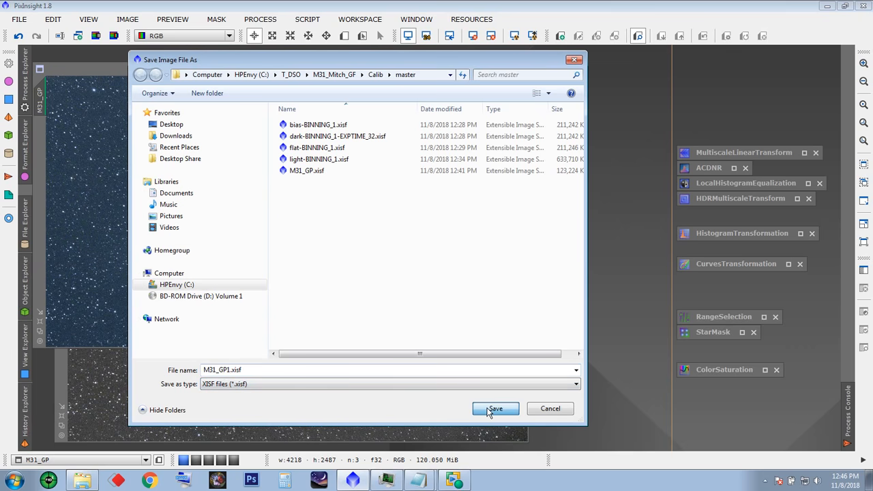
left_click(458, 367)
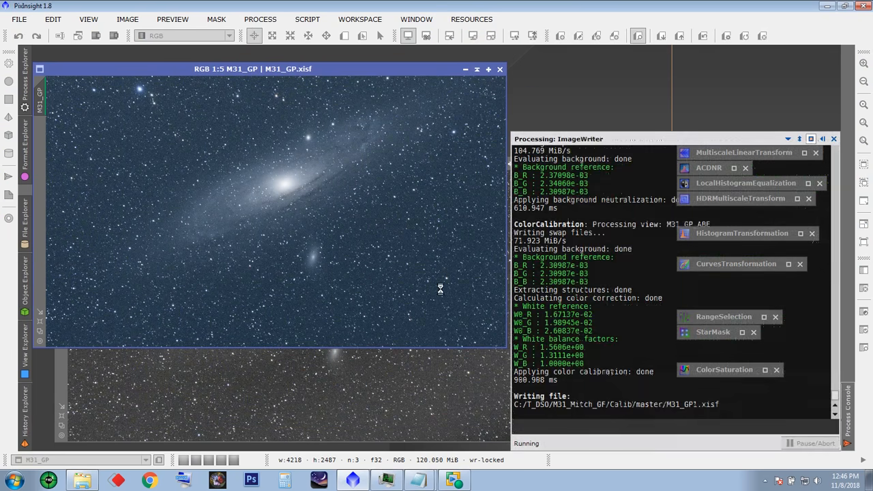
left_click(500, 69)
Step: Rename the M31_GP_ABE image to M31_GP_A and reposition its window in the cleared workspace
left_click_drag(448, 185, 435, 71)
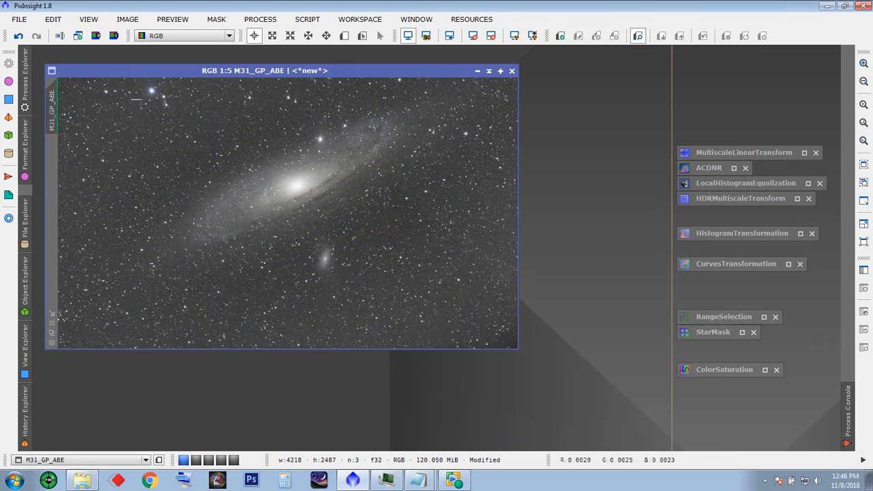
double_click(56, 111)
left_click(423, 242)
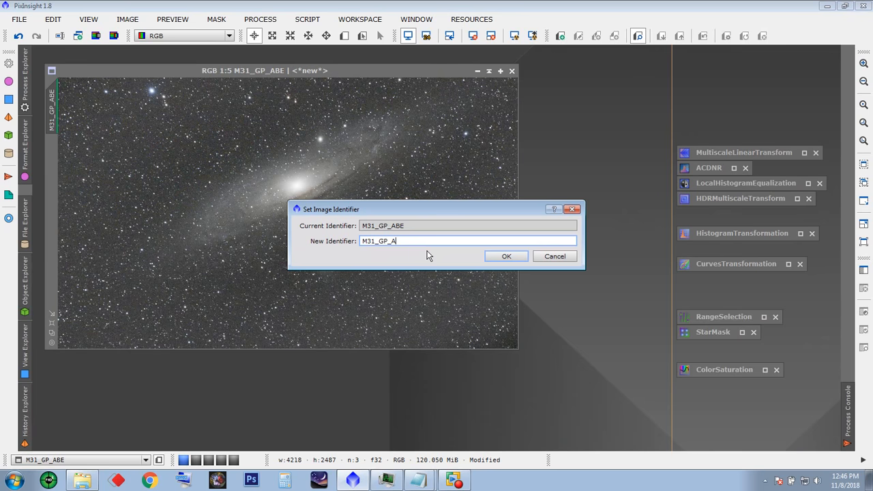
left_click(507, 256)
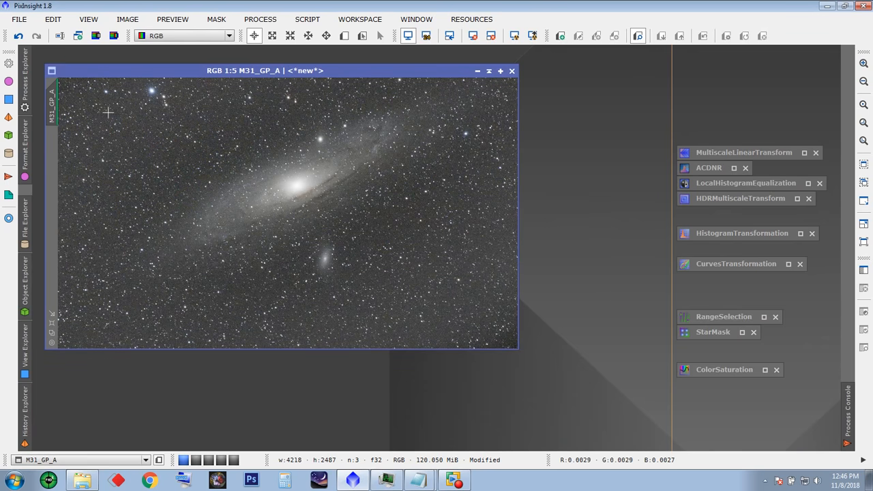
left_click_drag(244, 70, 256, 79)
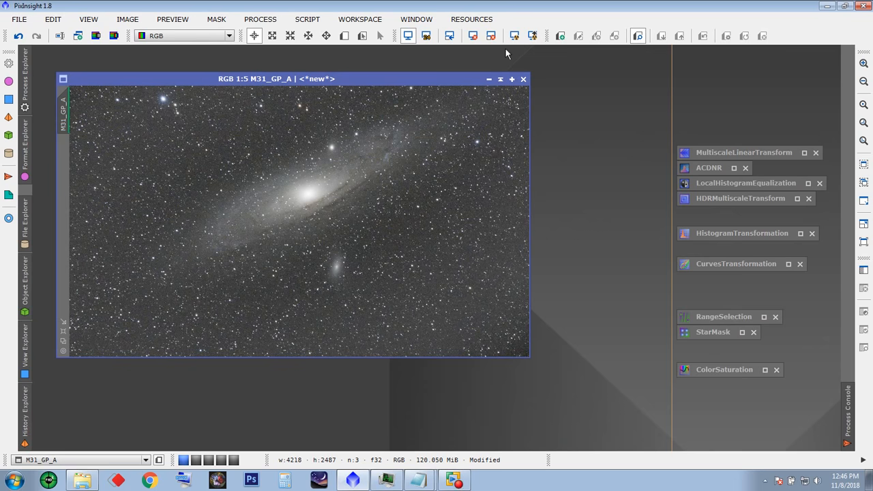
Step: Compare M31_GP_A in its linear state and with the automatic screen stretch, leaving the stretch on
left_click(492, 36)
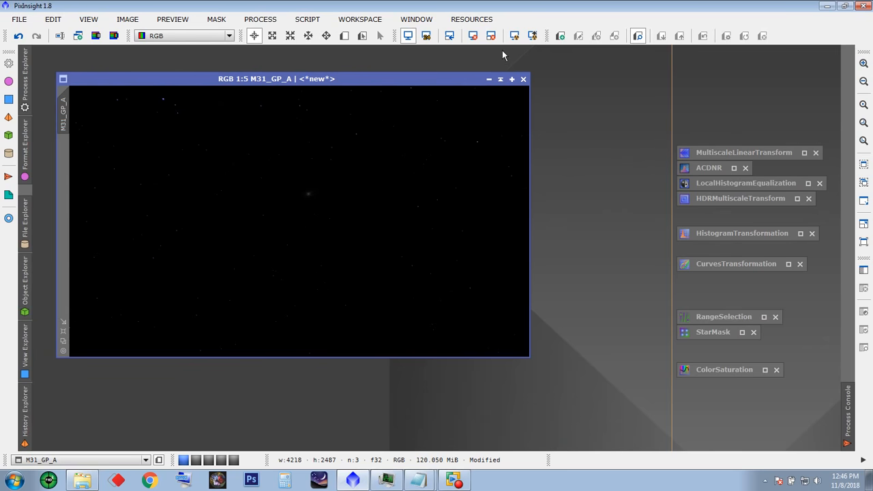
left_click(514, 35)
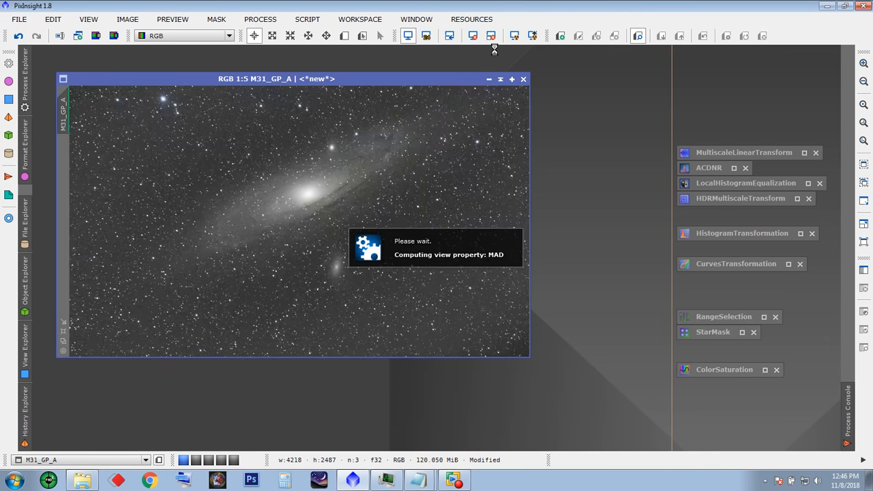
left_click(492, 37)
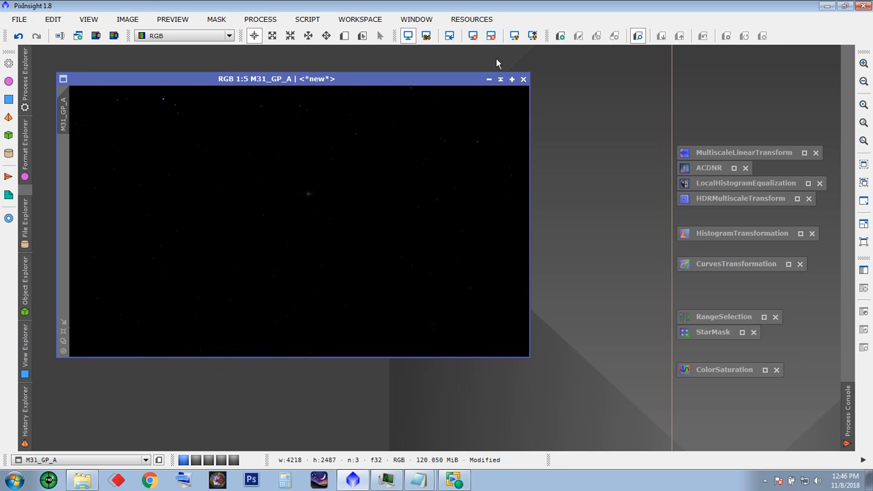
left_click(513, 36)
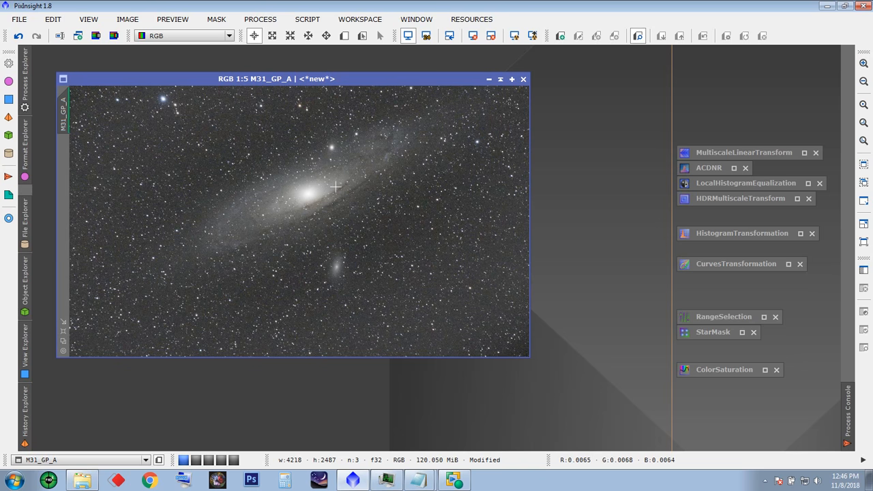
Step: Examine the noise in M31_GP_A's background and galaxy areas up close, and return to the whole image
scroll(336, 185, "up", 5)
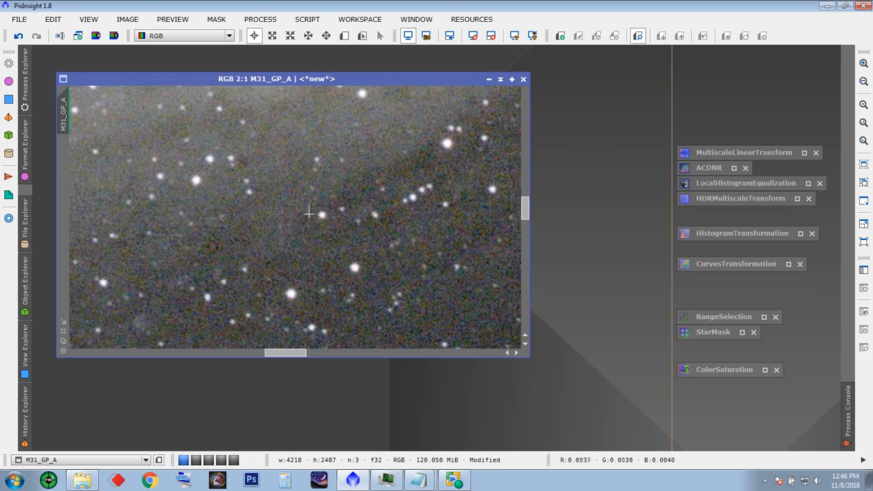
mouse_move(525, 208)
left_mouse_down()
mouse_move(521, 241)
mouse_move(523, 203)
left_mouse_up()
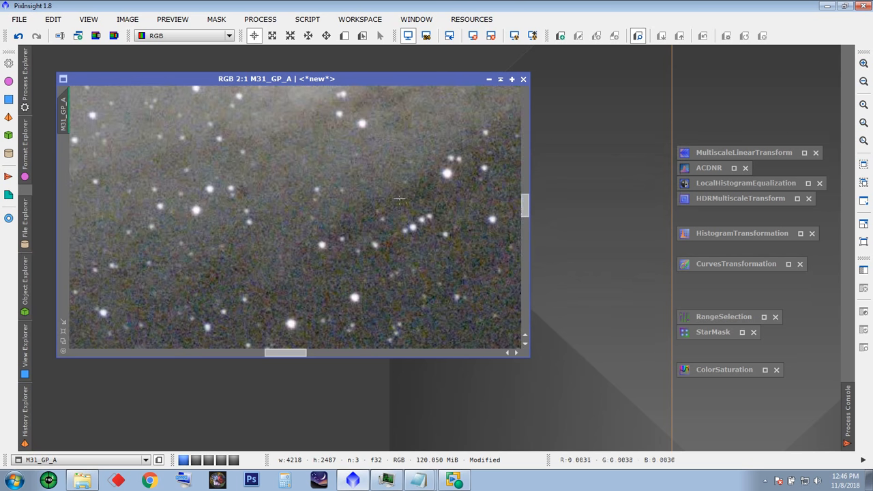
scroll(399, 199, "up", 3)
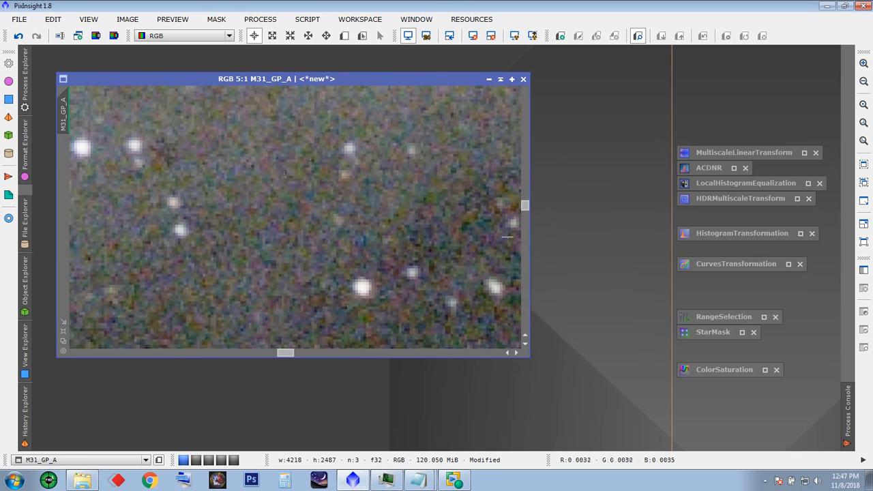
left_click_drag(524, 206, 523, 179)
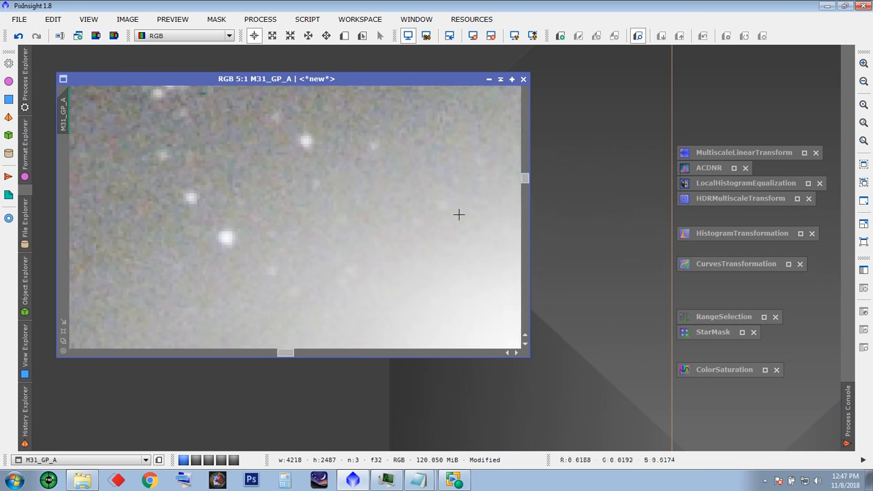
scroll(458, 212, "down", 9)
scroll(459, 215, "up", 1)
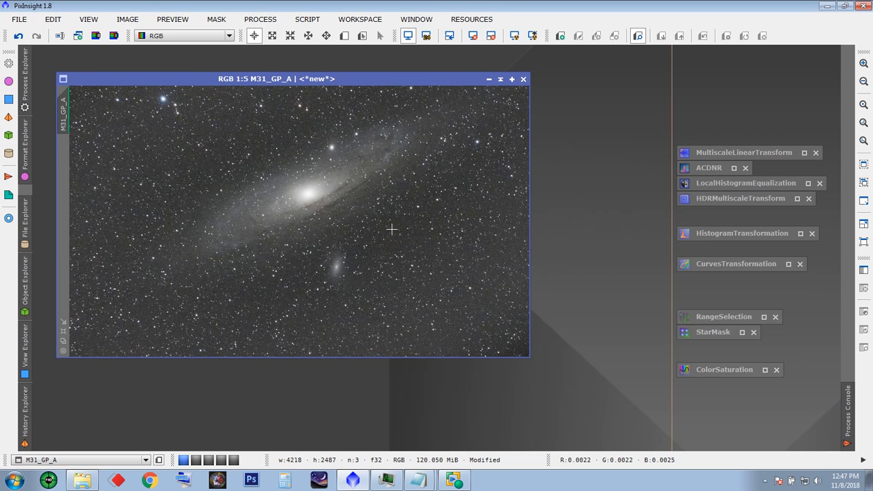
left_click_drag(365, 81, 362, 69)
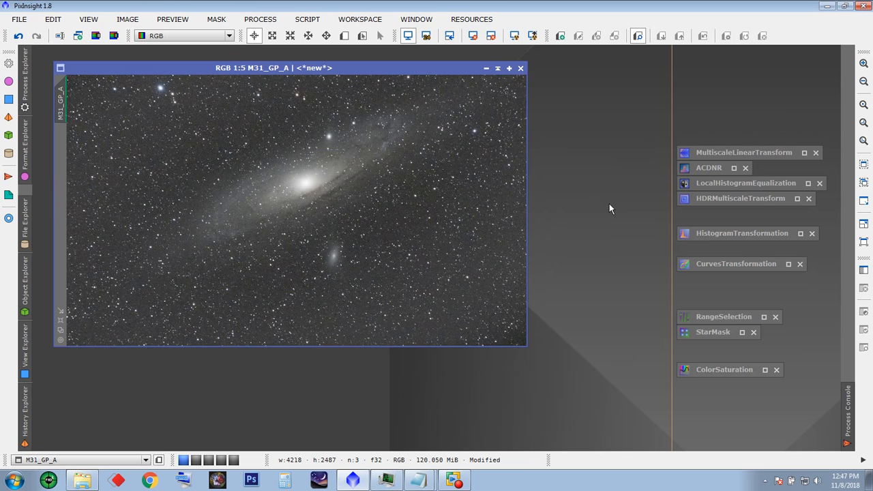
Step: Set the MultiscaleLinearTransform icon apart from the other process icons, and extract M31_GP_A's luminance as a separate auto-stretched image
left_click_drag(709, 154, 710, 77)
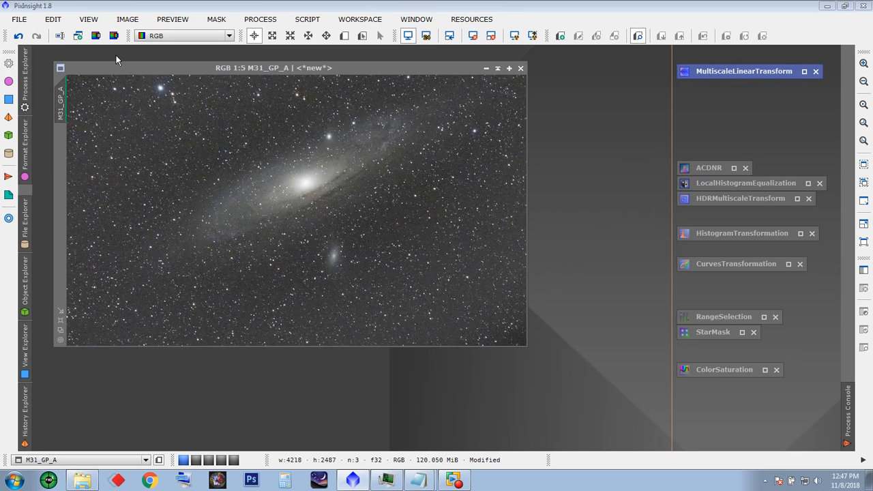
left_click(96, 38)
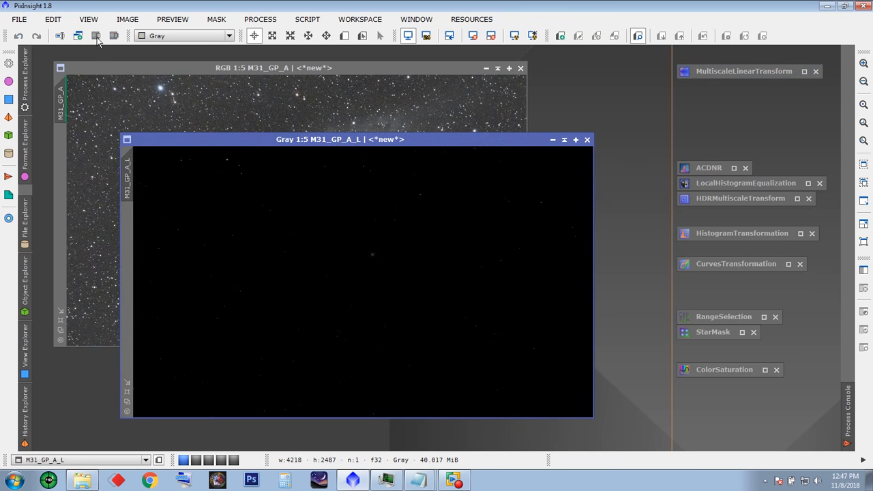
left_click_drag(234, 142, 238, 125)
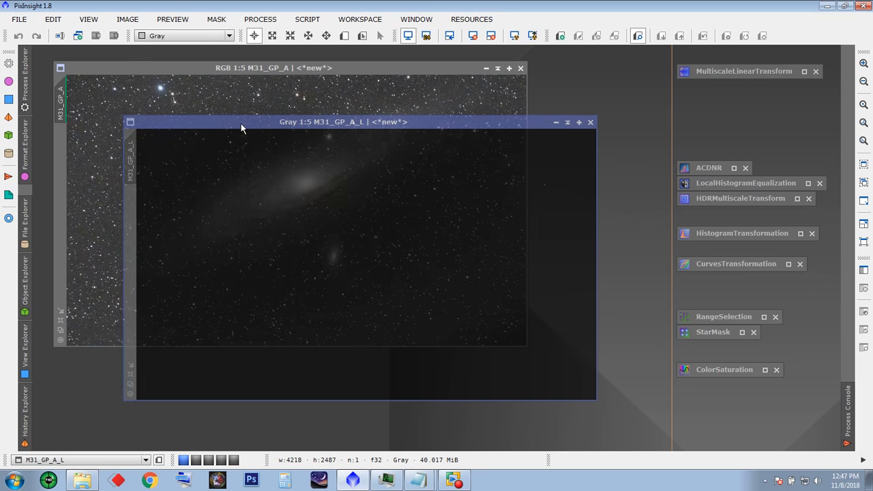
left_click(513, 39)
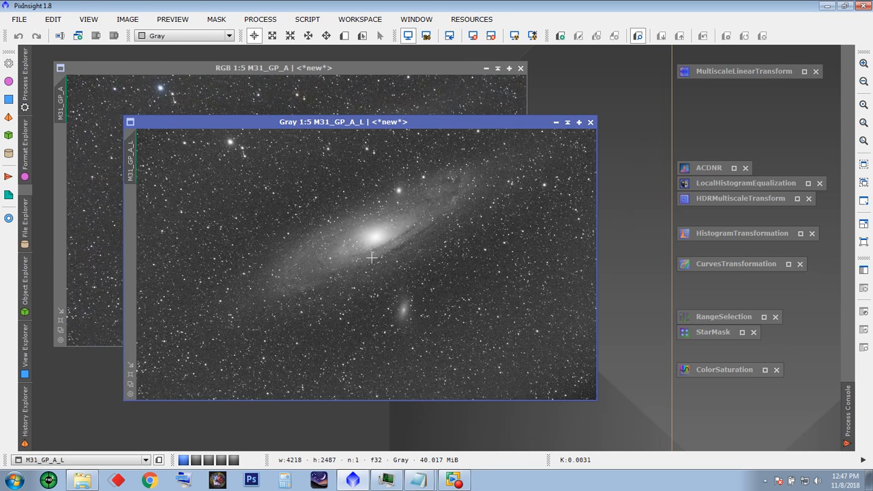
Step: Rename the extracted luminance image to M31_GP_A_Lum and move its window closer to M31_GP_A
double_click(131, 158)
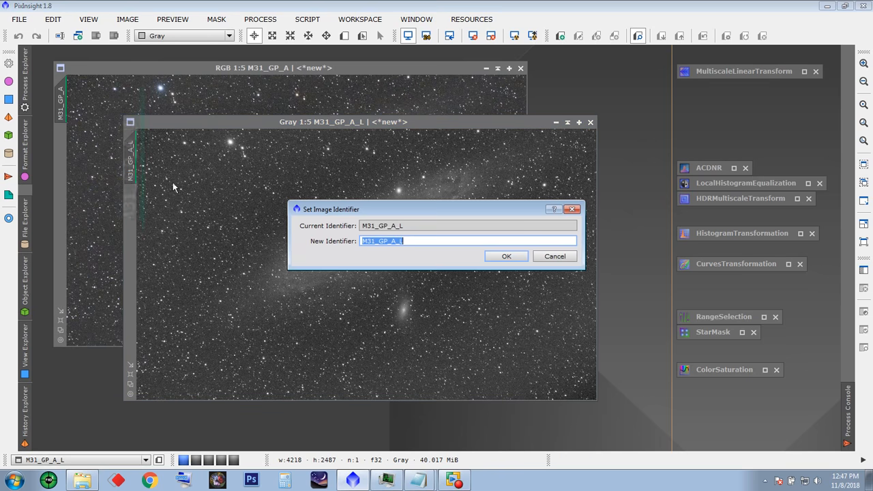
left_click(425, 242)
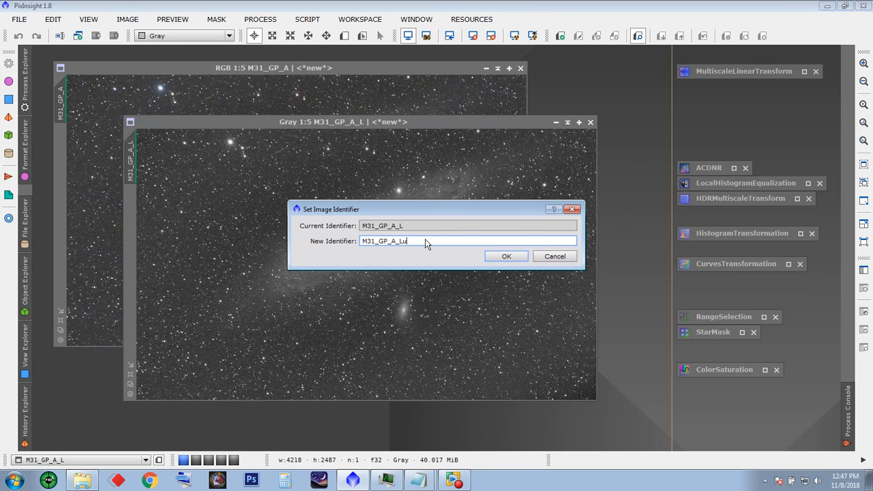
type("um")
left_click(507, 256)
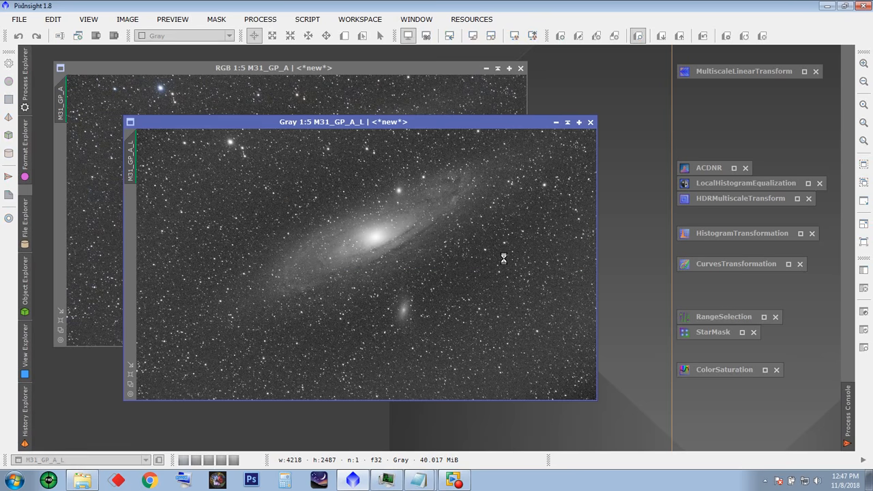
left_click_drag(372, 122, 339, 100)
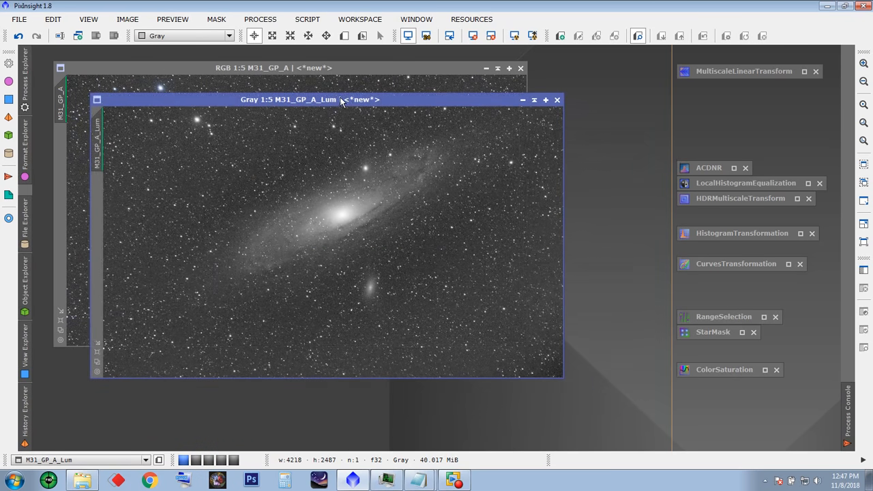
double_click(736, 71)
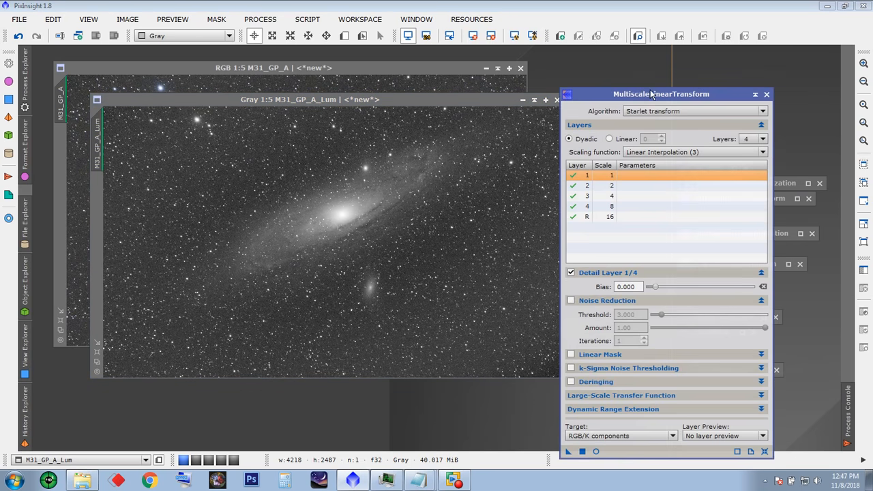
left_click_drag(645, 93, 702, 63)
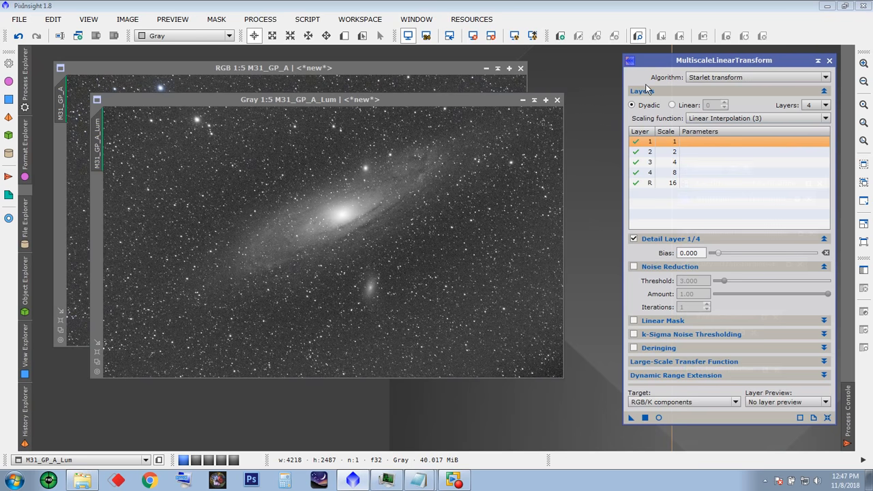
left_click(829, 61)
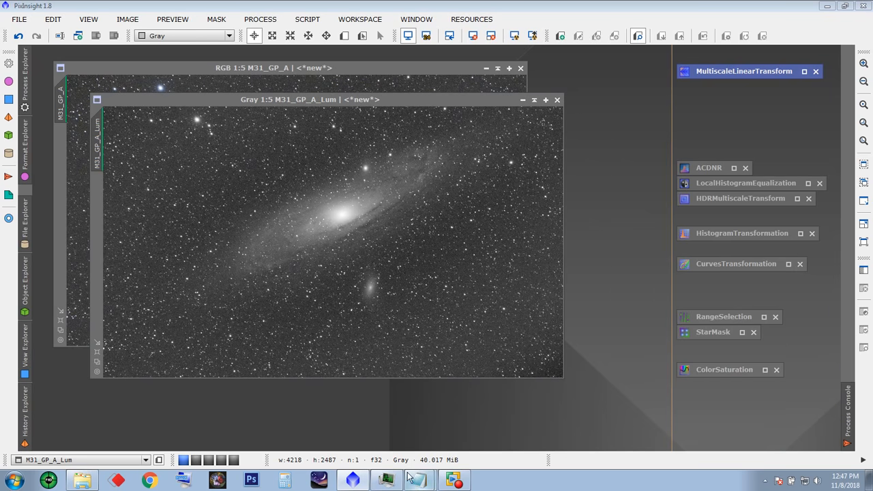
Step: Switch to the Notepad guide, read its mask and denoising steps, and minimize it again
mouse_move(410, 474)
left_click(385, 447)
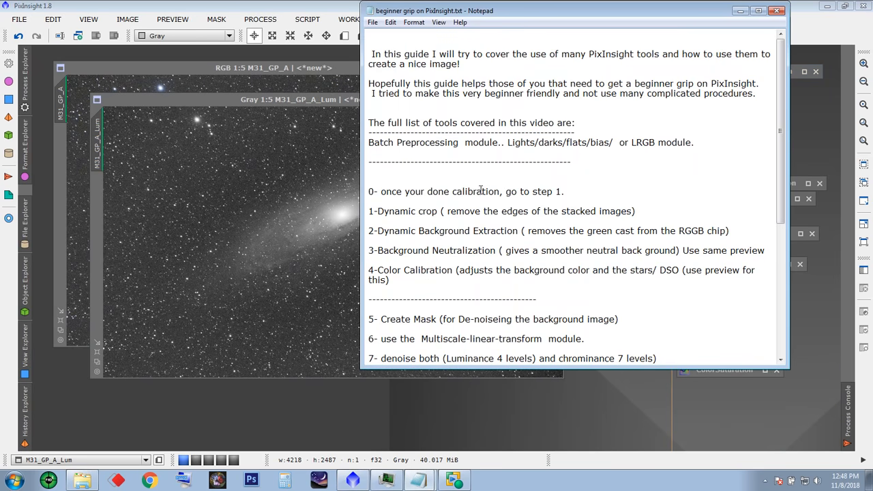
scroll(486, 274, "down", 4)
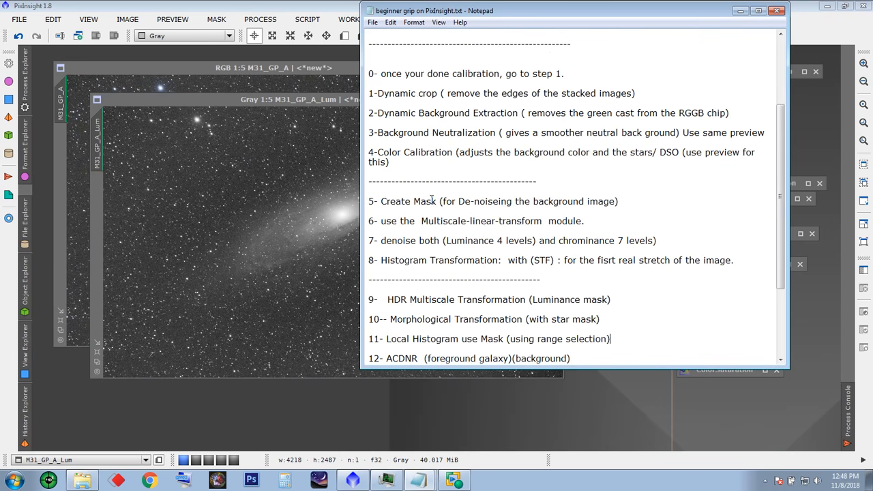
left_click(740, 11)
Step: Remove the screen stretch from M31_GP_A_Lum and place its window just below the title bar of M31_GP_A
left_click_drag(268, 101, 293, 127)
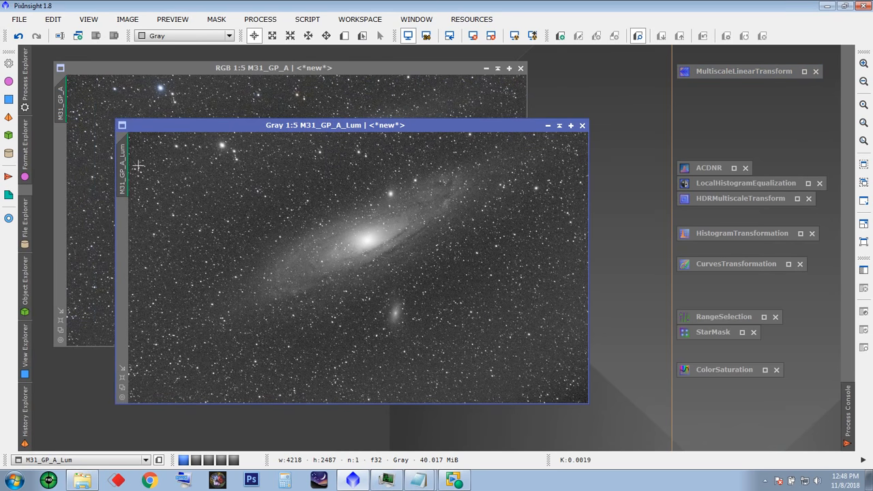
left_click_drag(180, 122, 167, 139)
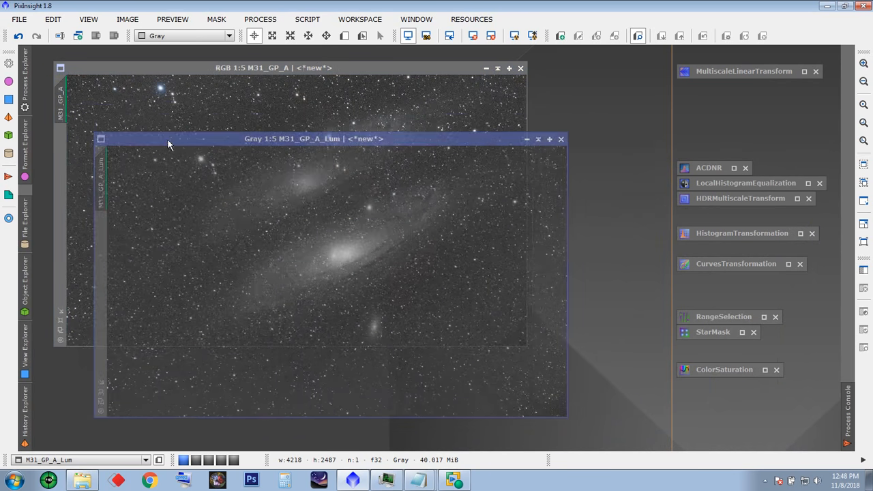
left_click_drag(313, 141, 319, 159)
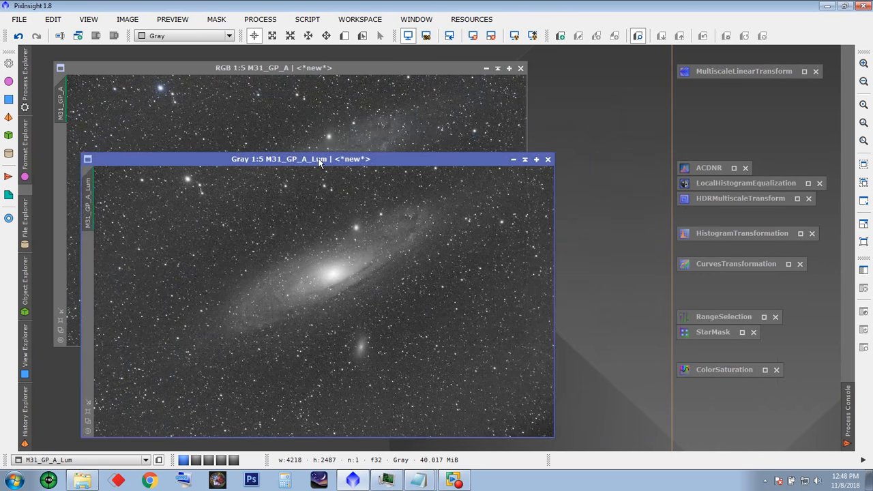
left_click(490, 35)
left_click_drag(401, 159, 387, 83)
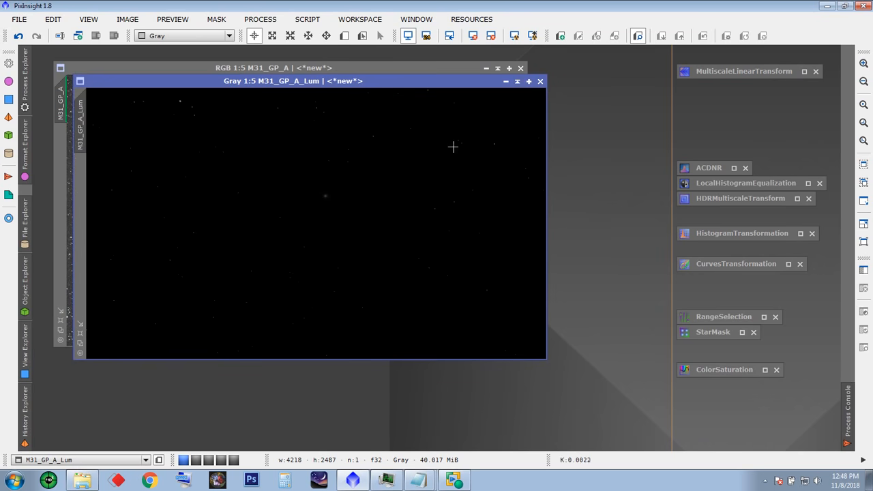
Step: Open the ScreenTransferFunction and HistogramTransformation processes and arrange their windows around the M31_GP_A_Lum image
left_click(260, 19)
mouse_move(318, 15)
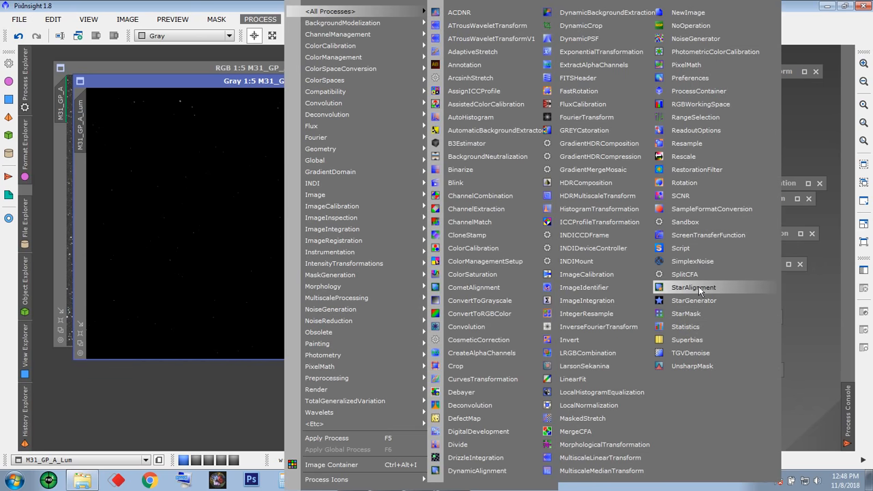
left_click(697, 236)
left_click_drag(337, 363, 459, 374)
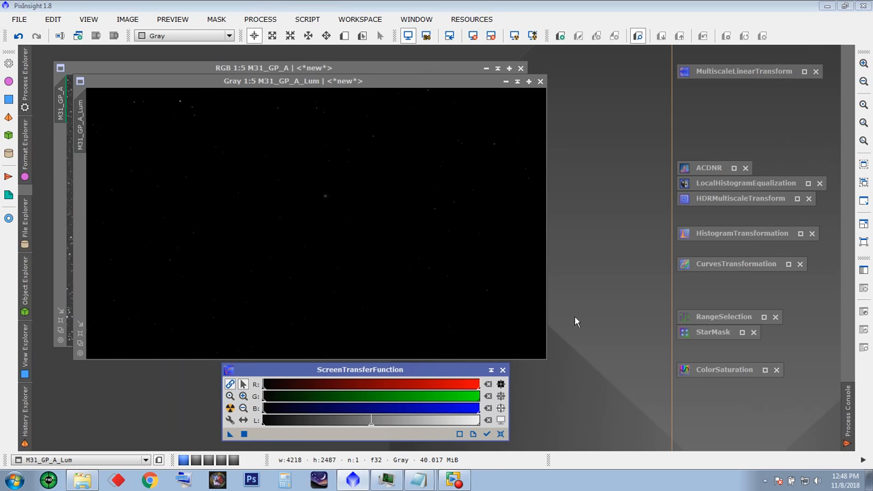
double_click(728, 235)
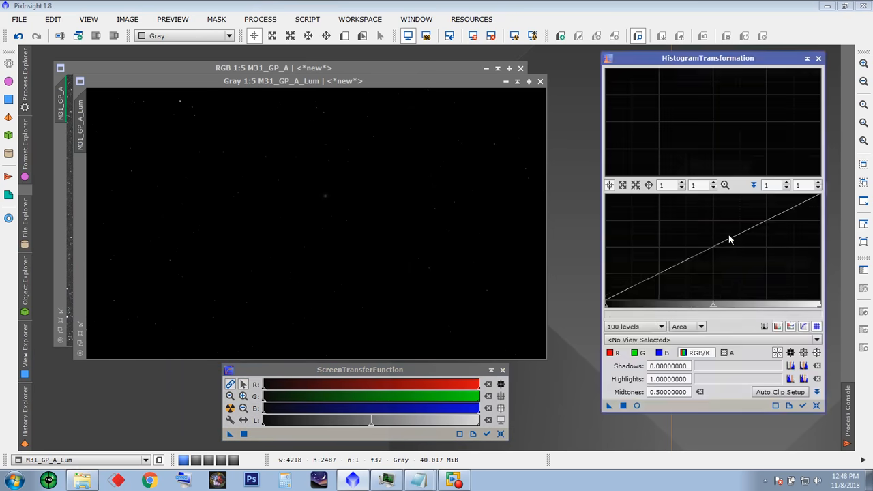
left_click_drag(728, 58, 747, 60)
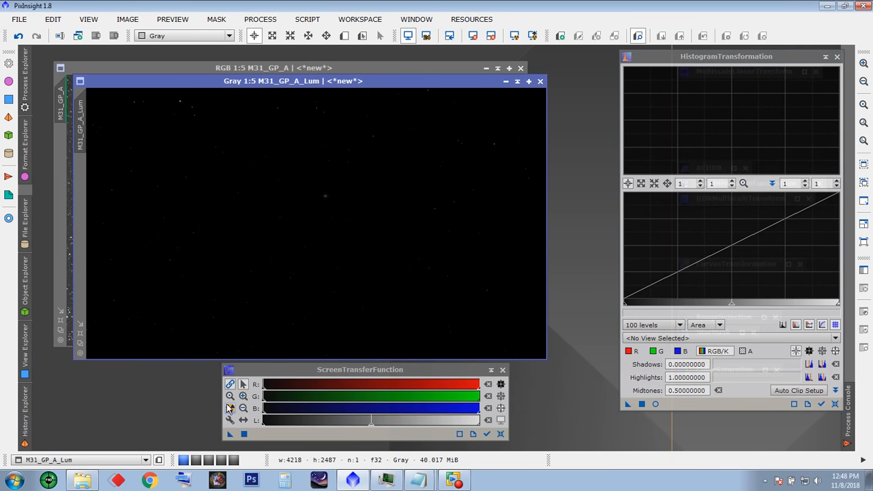
Step: Auto-stretch M31_GP_A_Lum, transfer the stretch to HistogramTransformation, reset the screen stretch, and apply the histogram transformation permanently to the image
left_click(230, 408)
left_click_drag(229, 436, 678, 404)
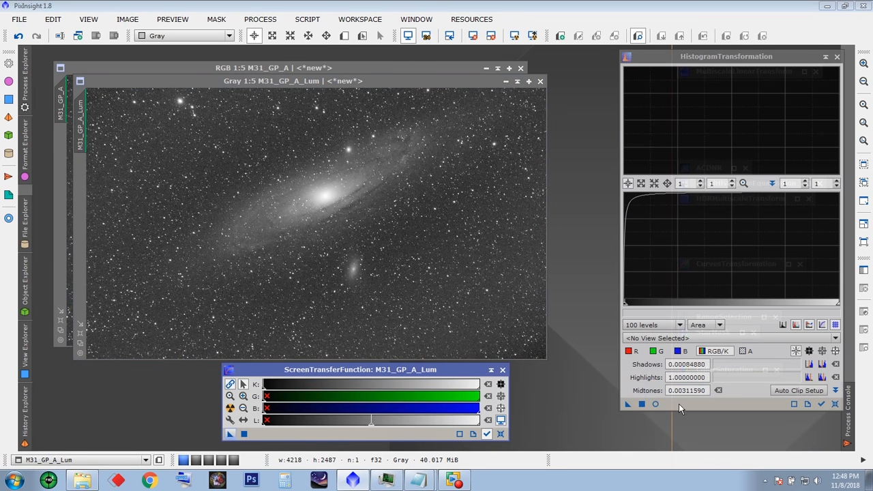
left_click(500, 435)
left_click_drag(626, 404, 314, 200)
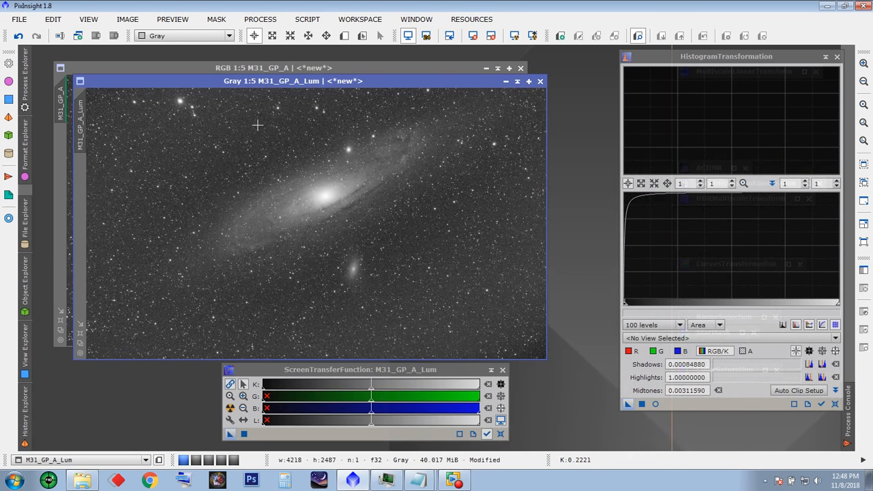
Step: Apply M31_GP_A_Lum as a mask to M31_GP_A, then minimize the luminance image and park its icon in the workspace's lower corner
left_click_drag(258, 82, 285, 89)
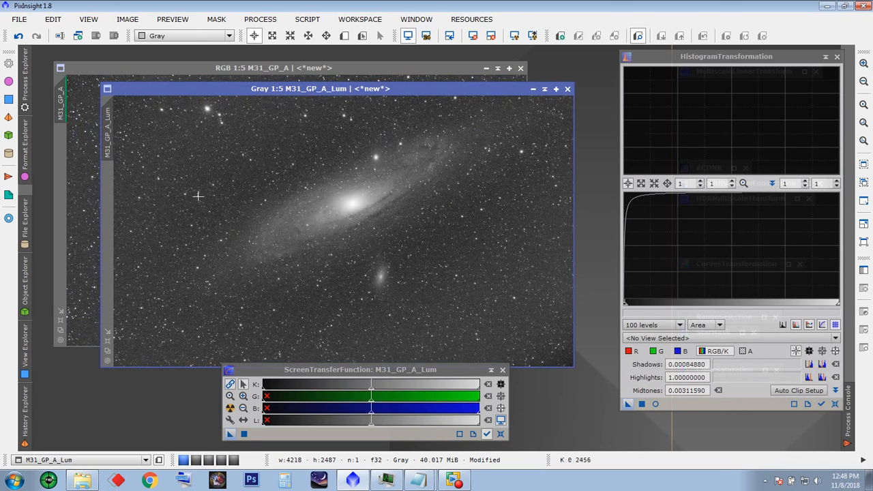
mouse_move(111, 127)
left_click_drag(110, 127, 99, 137)
left_click_drag(68, 154, 59, 167)
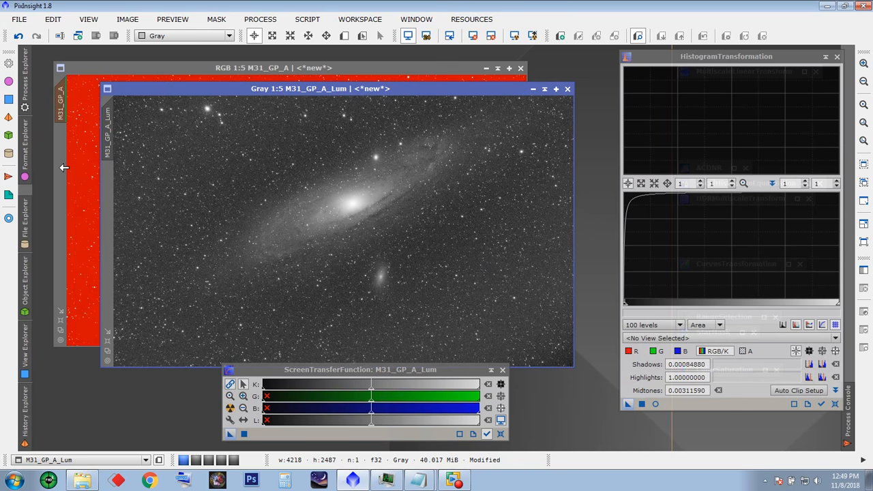
left_click(532, 89)
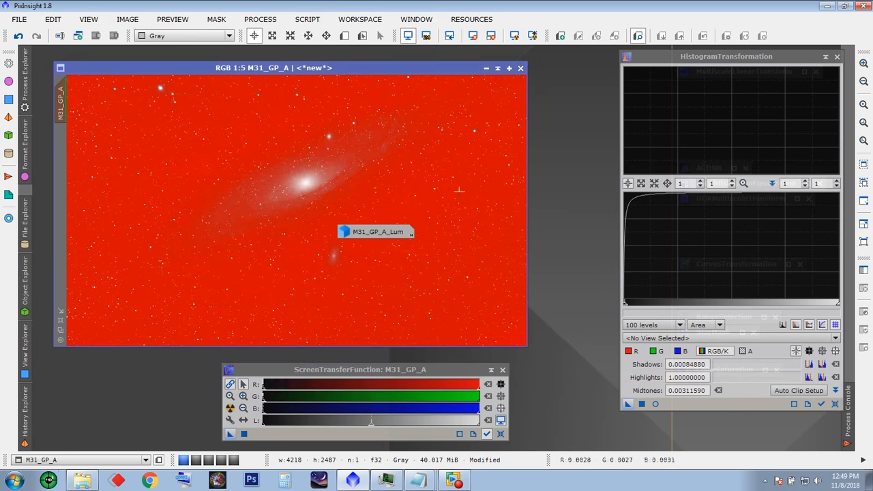
left_click_drag(380, 234, 83, 439)
Step: Collapse ScreenTransferFunction and park it below the images, and reset HistogramTransformation and put it away
left_click(491, 369)
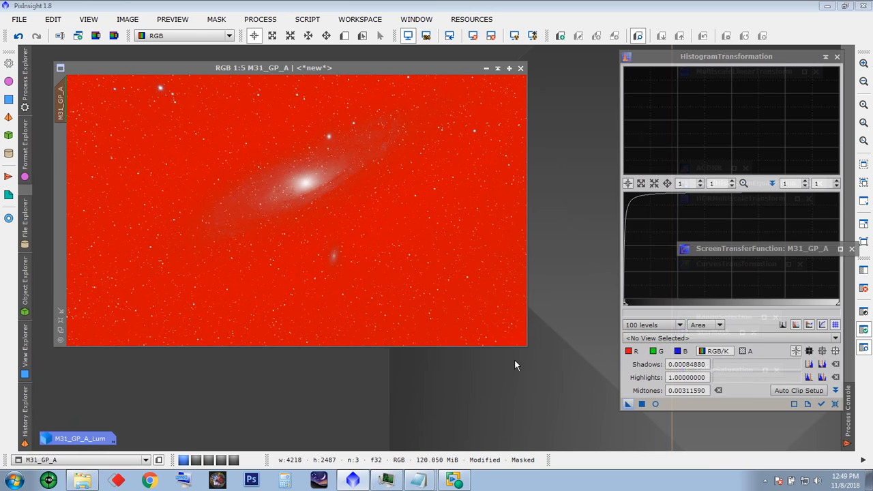
mouse_move(753, 254)
left_mouse_down()
mouse_move(682, 351)
mouse_move(557, 428)
left_mouse_up()
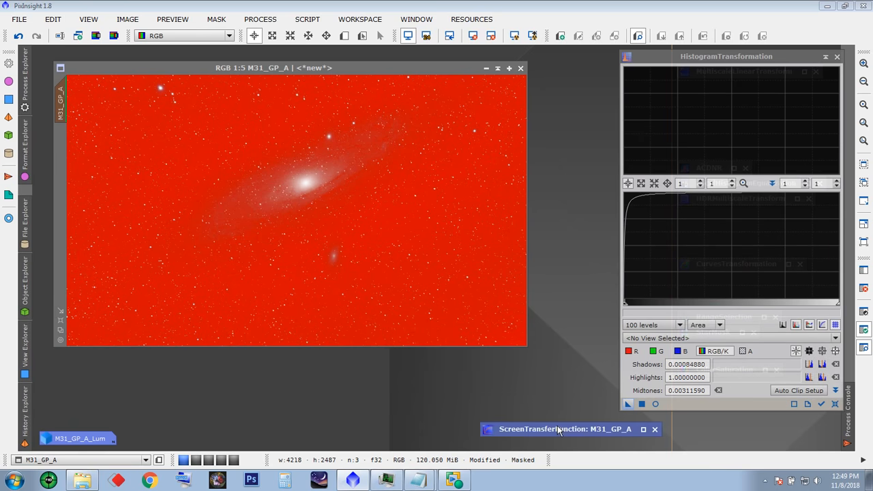
left_click(835, 404)
left_click(835, 57)
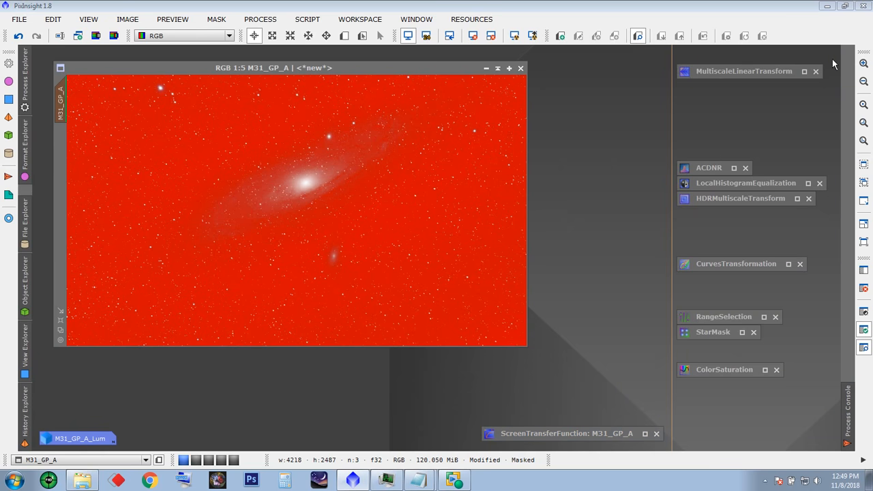
Step: Shift the M31_GP_A window slightly down and invert its mask to protect the galaxy and stars
left_click(348, 68)
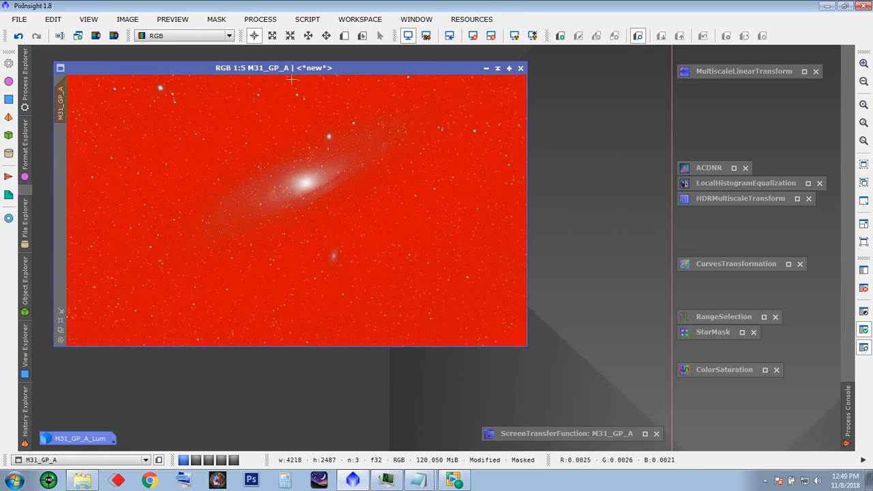
left_click_drag(292, 69, 293, 81)
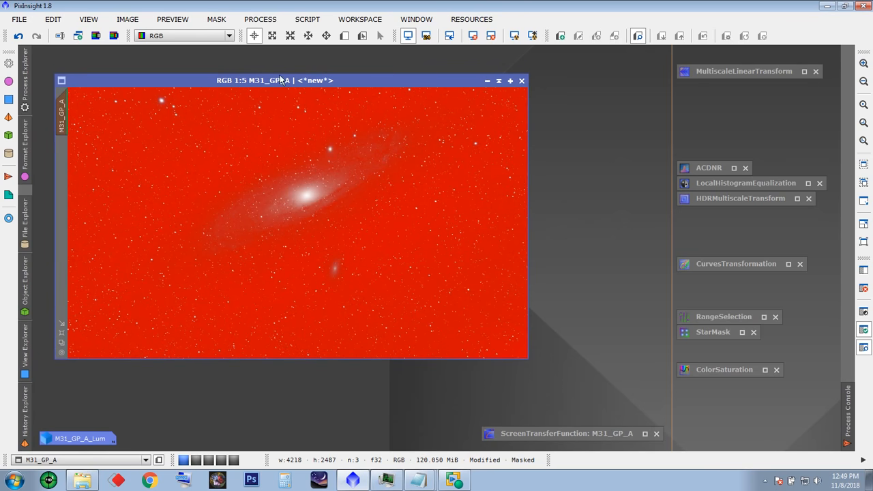
left_click(216, 19)
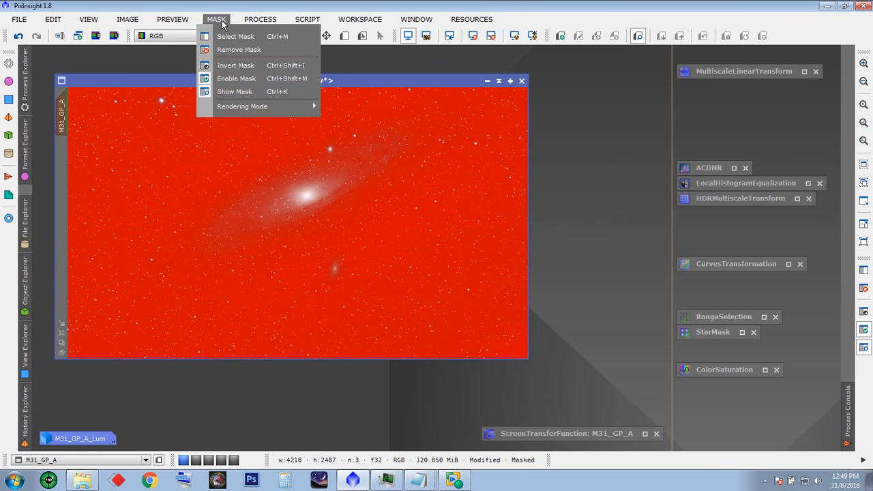
left_click(232, 66)
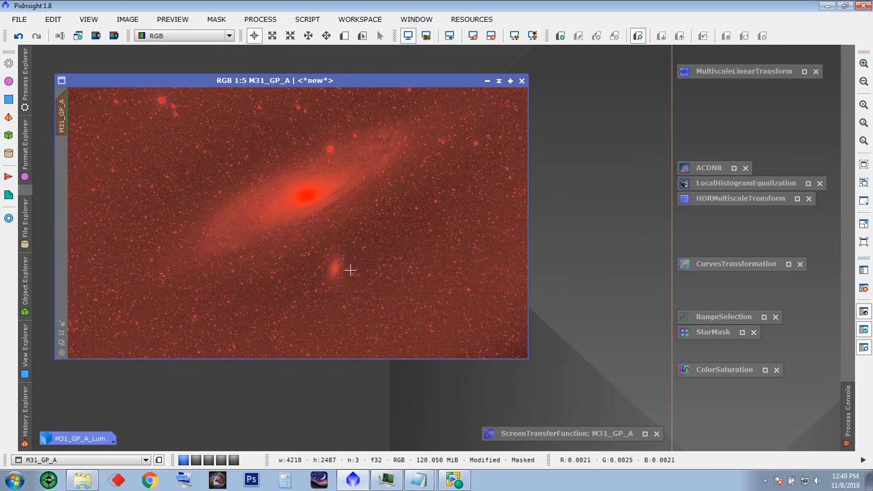
Step: Examine the mask coverage on M31_GP_A's stars and background up close, and hide the mask overlay
scroll(335, 235, "up", 3)
left_click_drag(524, 232, 524, 287)
scroll(309, 258, "up", 2)
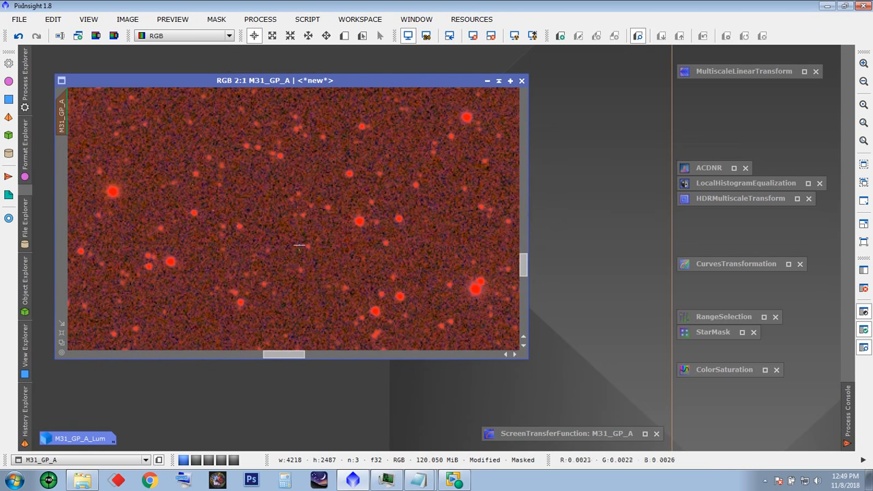
scroll(302, 247, "down", 7)
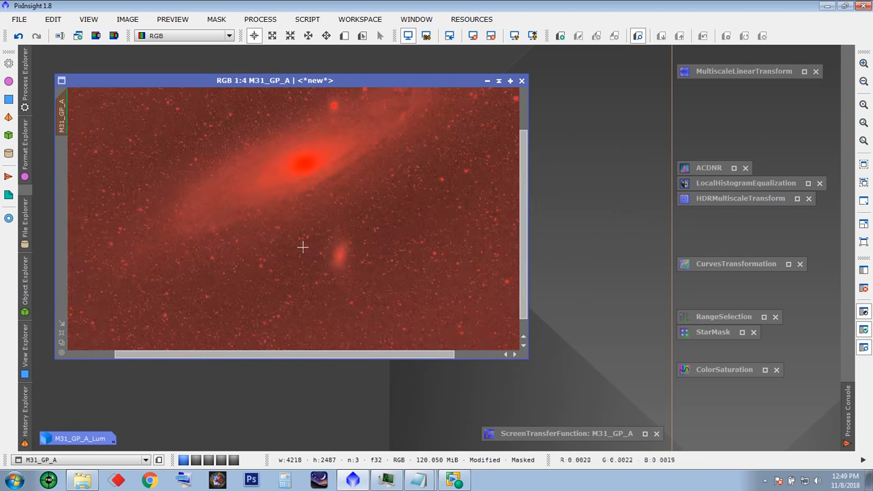
scroll(302, 247, "up", 2)
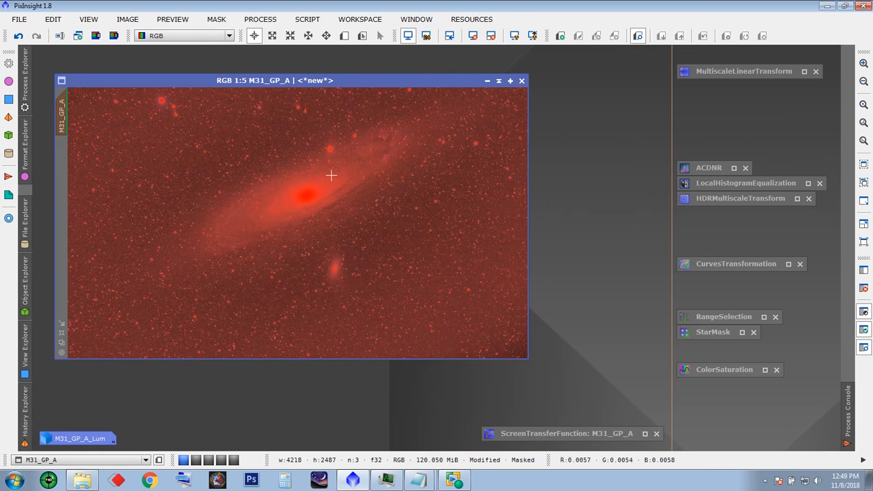
left_click(216, 19)
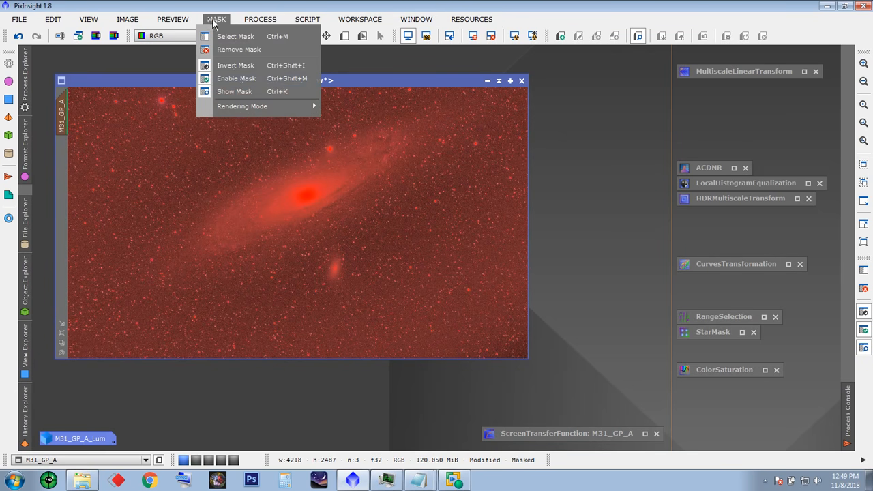
left_click(224, 92)
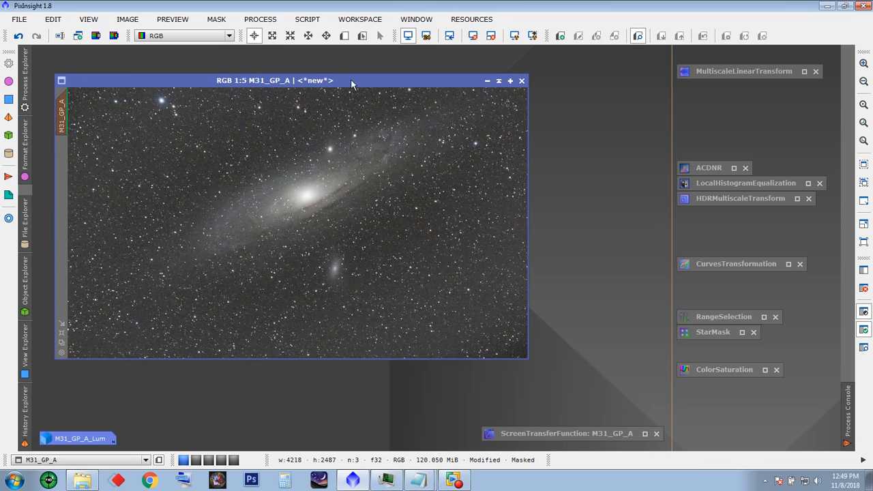
Step: Create a preview of about 535 × 420 pixels spanning background and the small companion galaxy, inspect its noise, and shrink its window
left_click(344, 36)
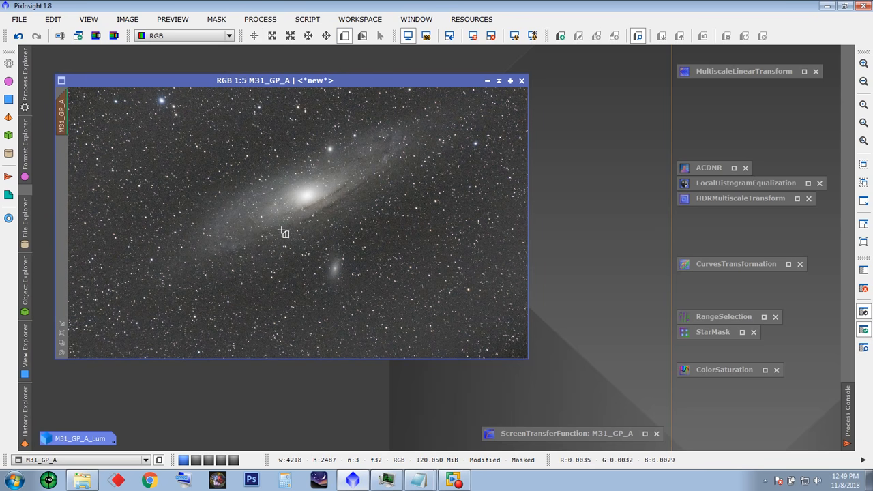
left_click_drag(284, 227, 343, 272)
left_click(63, 161)
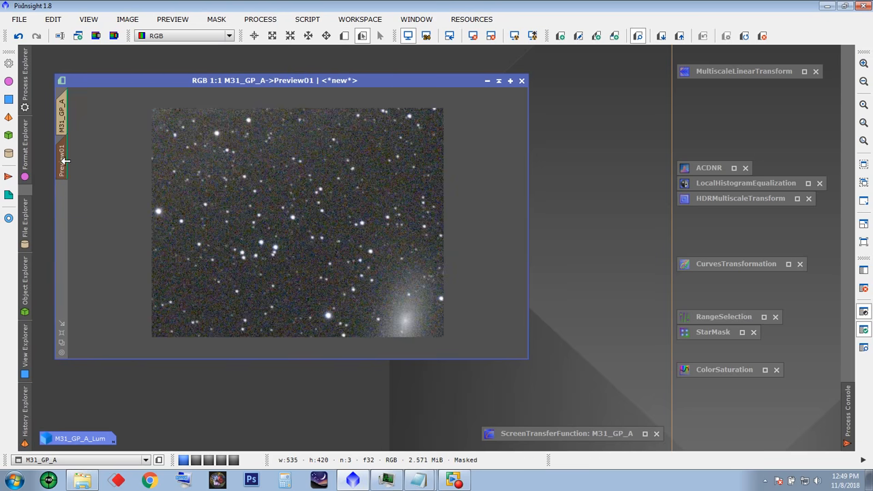
scroll(384, 253, "up", 3)
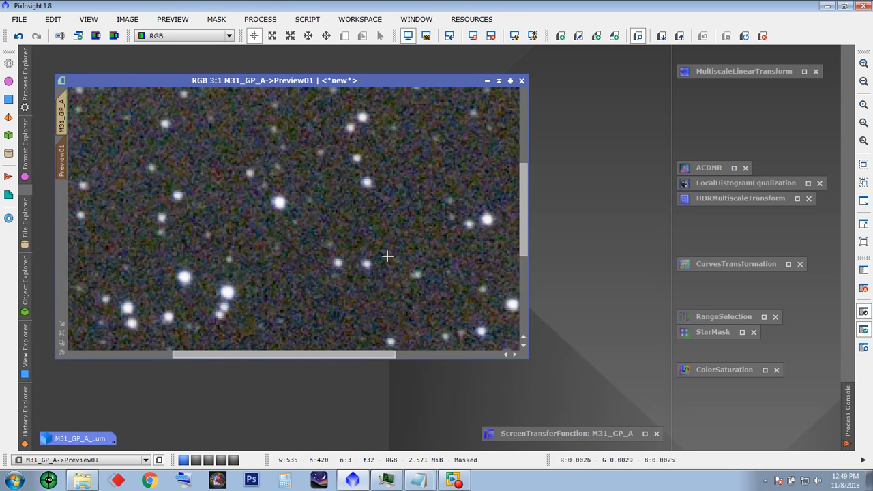
scroll(374, 274, "down", 2)
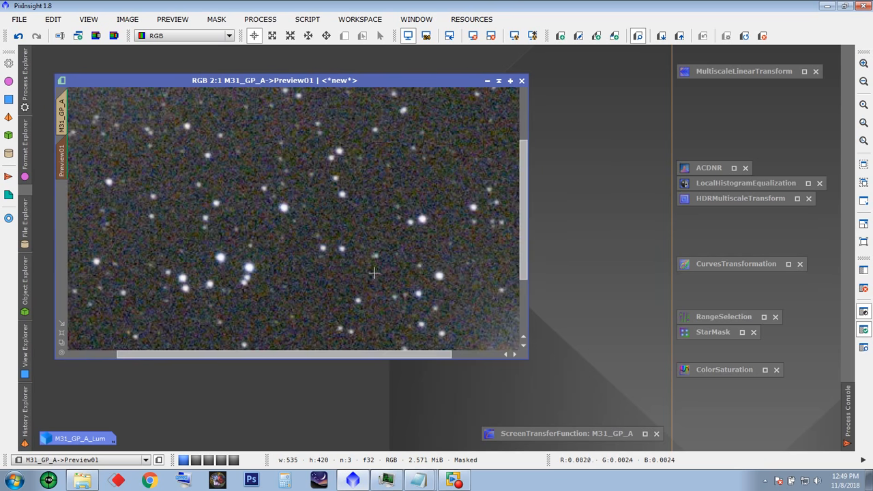
scroll(374, 274, "down", 1)
left_click_drag(356, 81, 347, 59)
left_click_drag(519, 337, 405, 329)
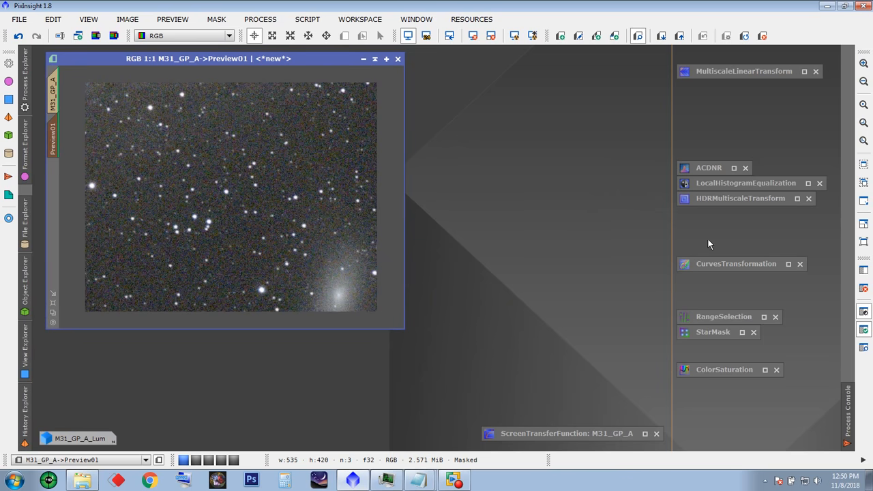
Step: Open MultiscaleLinearTransform and set its target to Luminance (CIE Y)
double_click(742, 71)
mouse_move(722, 62)
left_mouse_down()
mouse_move(728, 56)
mouse_move(693, 56)
mouse_move(720, 49)
left_mouse_up()
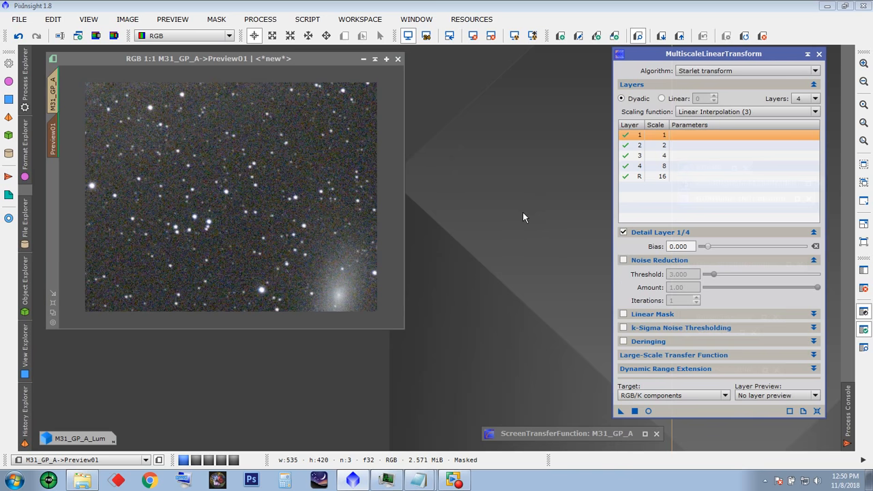
left_click(656, 401)
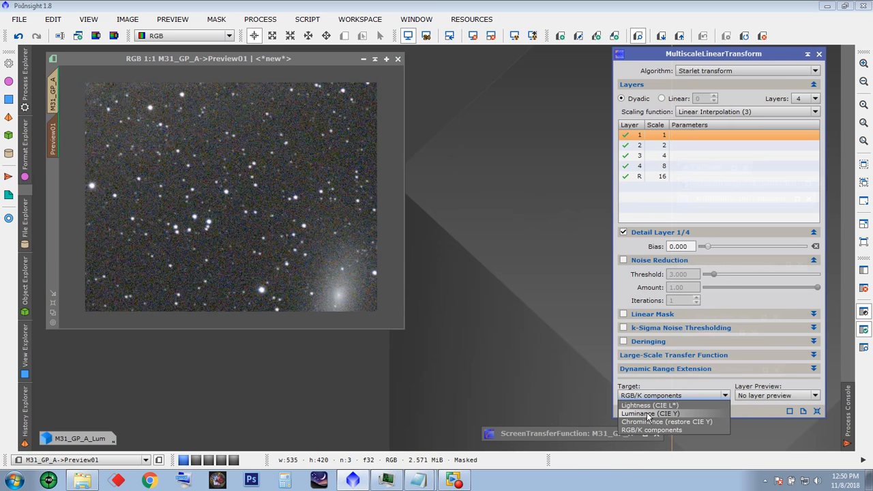
left_click(648, 414)
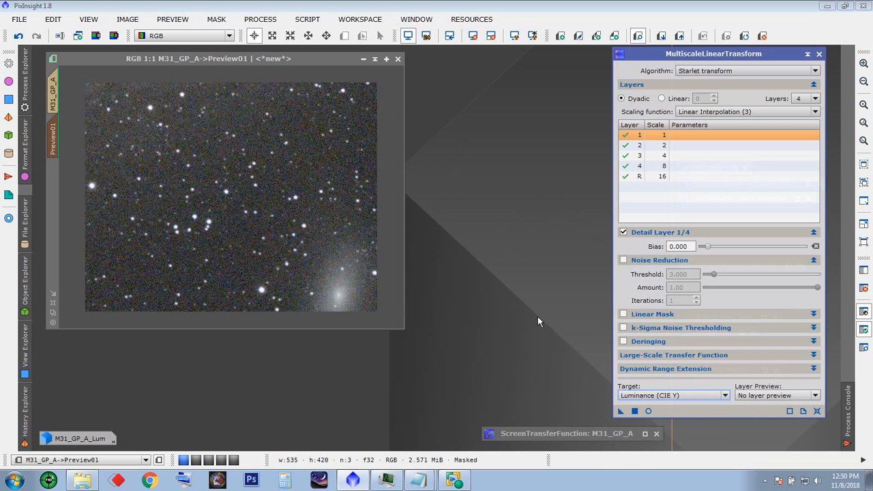
Step: Start the real-time preview of MultiscaleLinearTransform, place it over the image window, and enlarge it
left_click(648, 412)
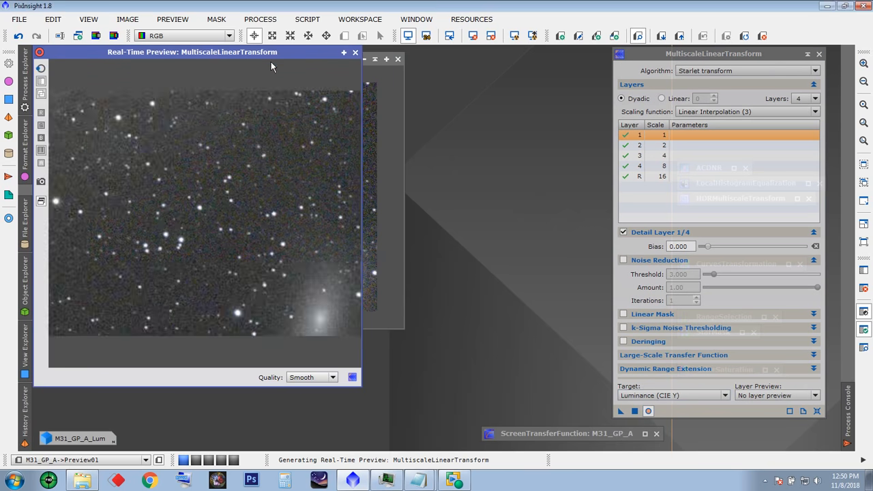
left_click_drag(271, 61, 356, 70)
left_click_drag(279, 69, 176, 60)
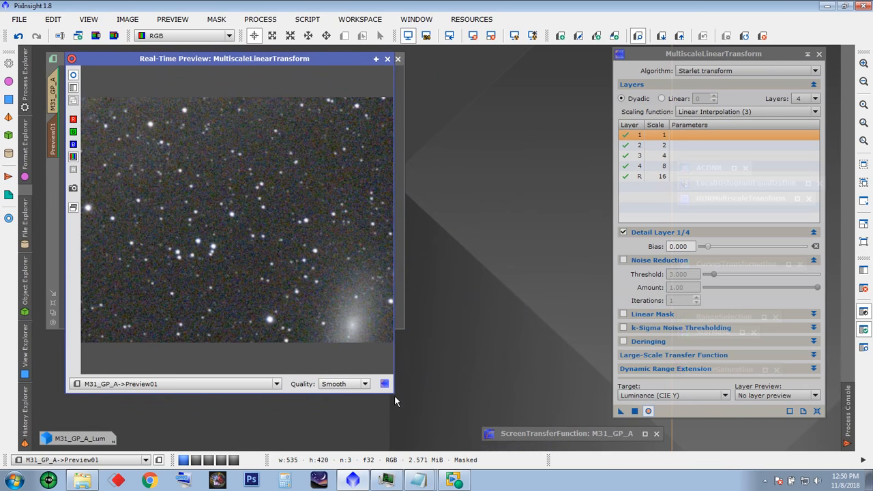
left_click_drag(394, 394, 498, 410)
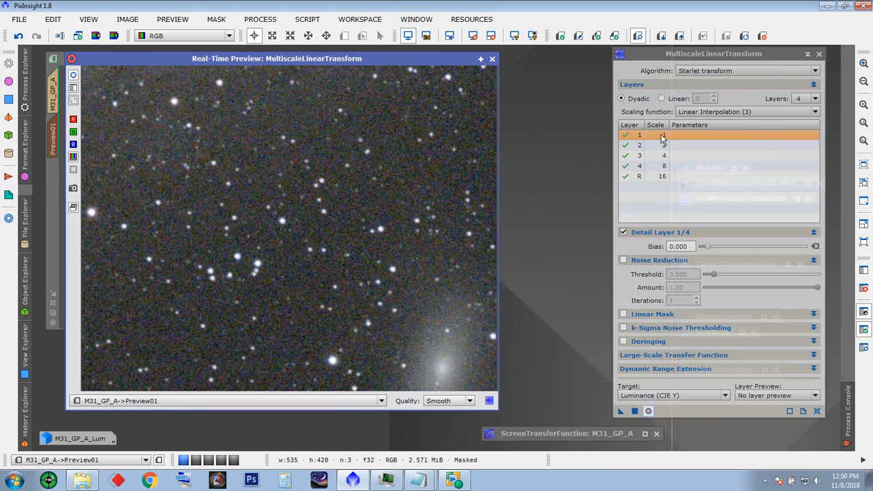
Step: Enable noise reduction for layer 1 and set its amount to 0.35
left_click(623, 260)
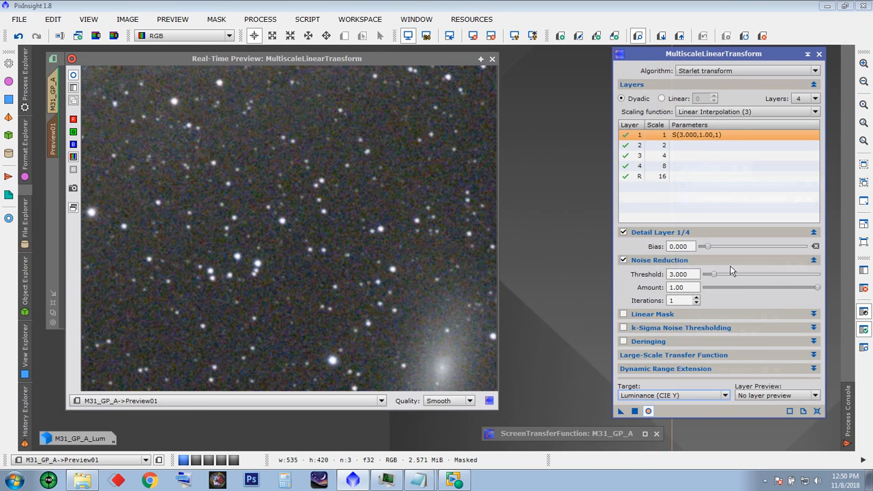
left_click_drag(818, 290, 749, 287)
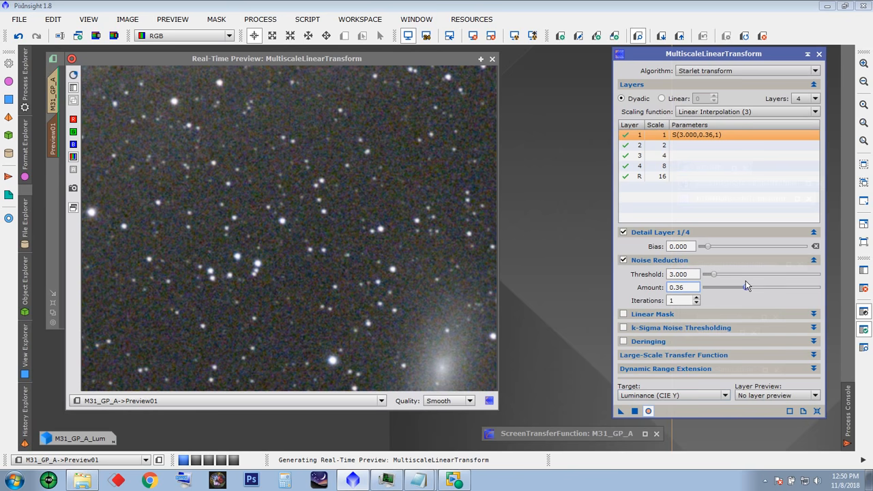
left_click_drag(745, 281, 744, 279)
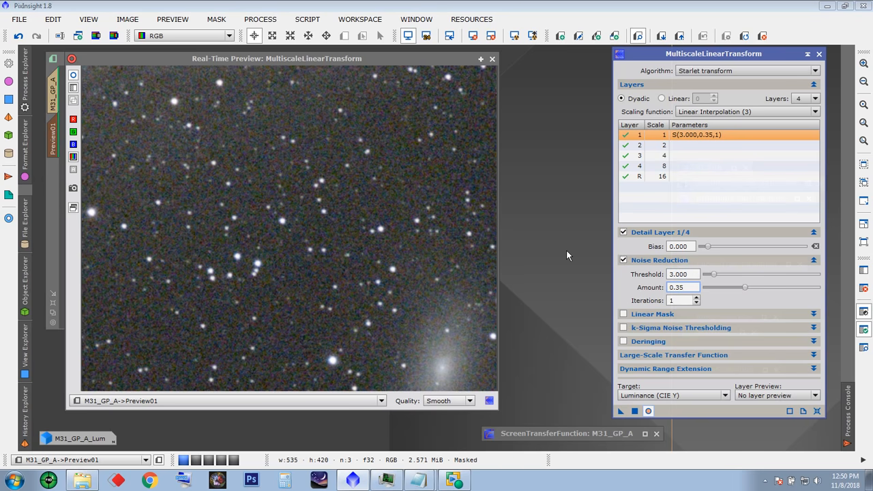
Step: Set layer 1's noise reduction iterations to 3 and compare the real-time preview with and without the effect
left_click(698, 298)
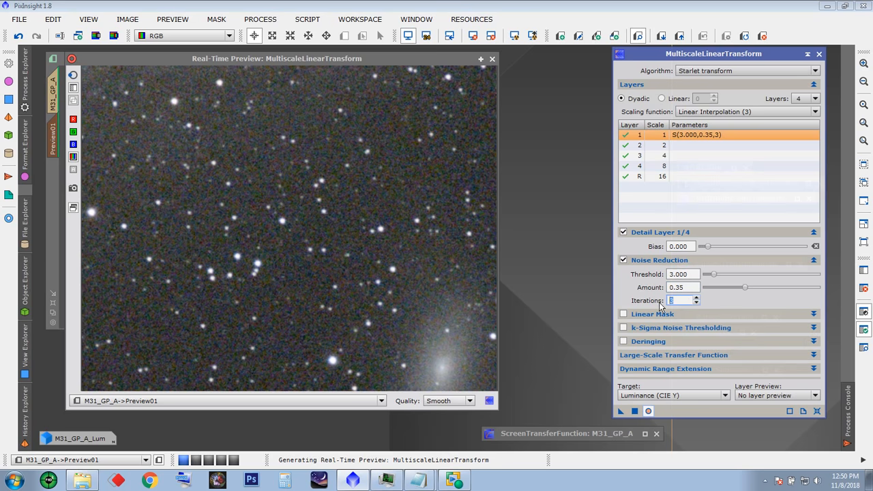
left_click(74, 79)
left_click(74, 76)
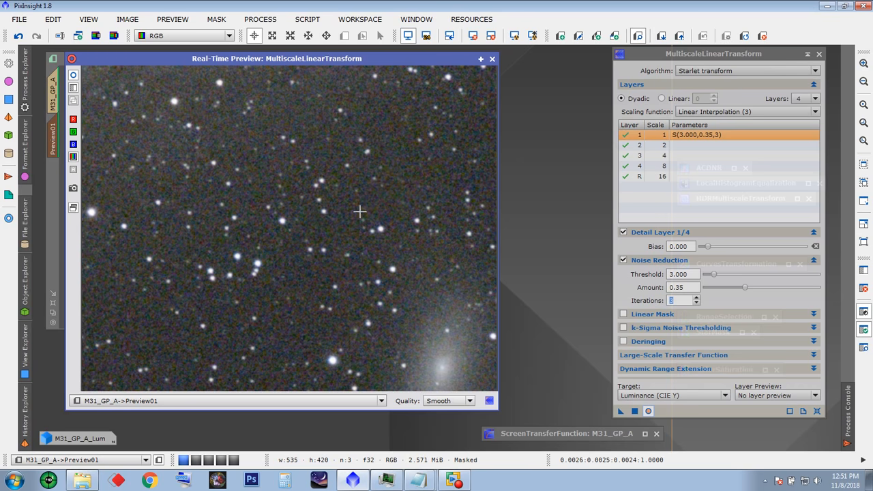
Step: Enable noise reduction for layer 2 with a threshold of 2.500 and an amount of 0.30
left_click(682, 145)
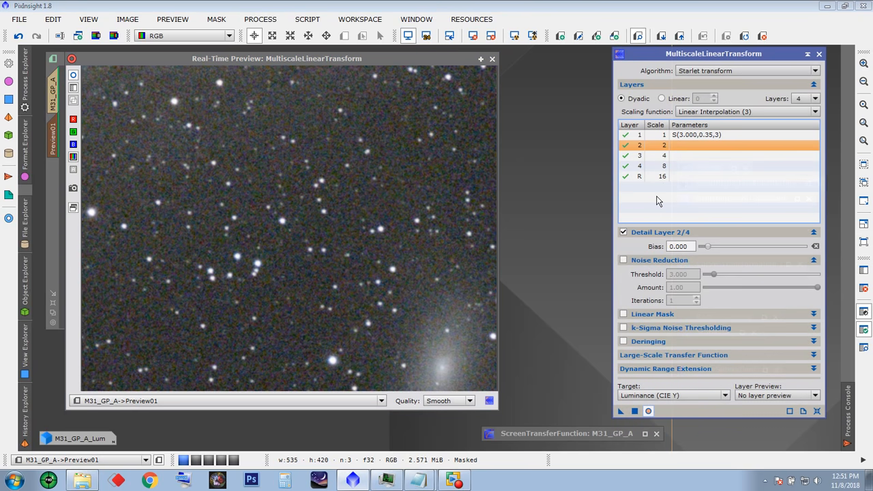
left_click(623, 261)
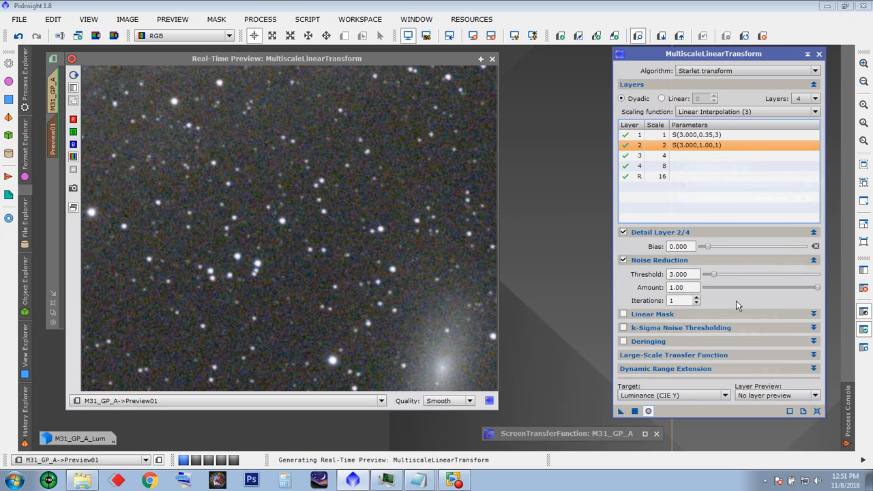
left_click_drag(715, 279, 711, 276)
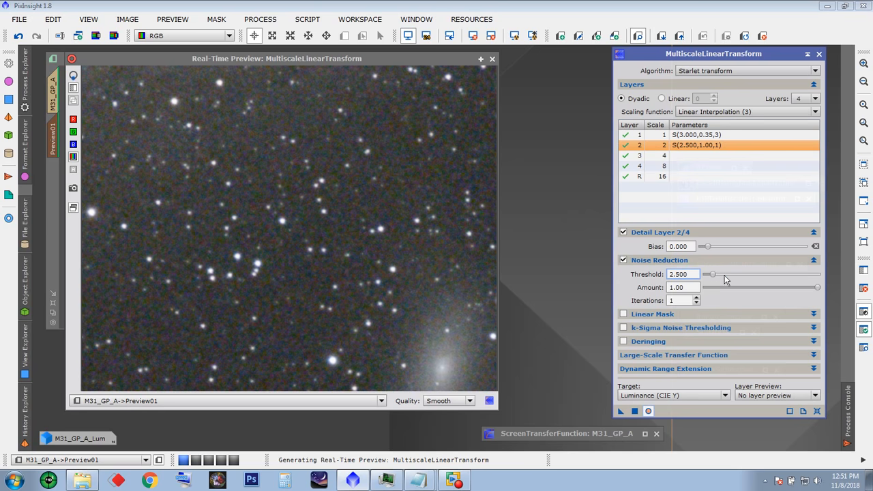
left_click_drag(816, 287, 737, 287)
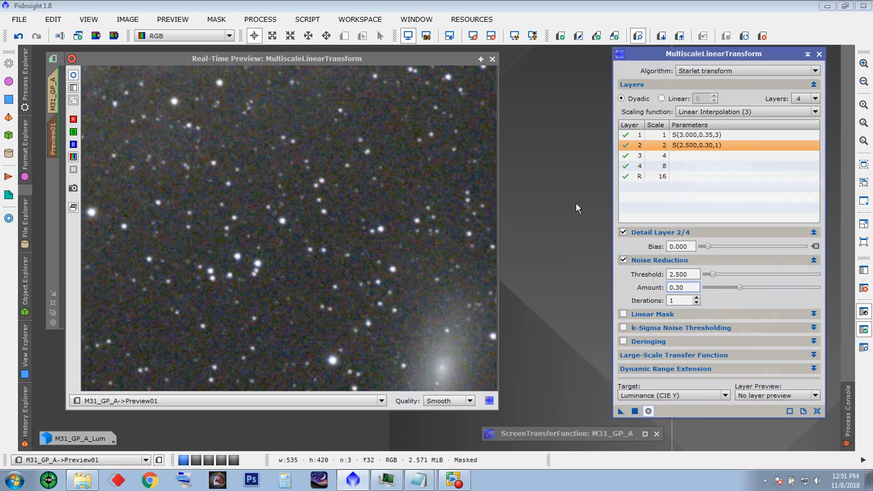
Step: Enable noise reduction for layer 3 with threshold 1.500 and amount 0.25, and shift the real-time preview window slightly
left_click(647, 158)
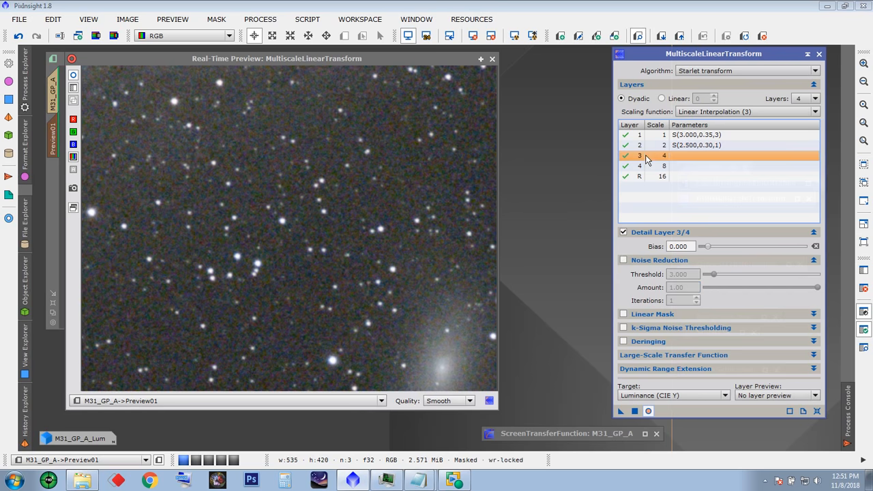
left_click(623, 260)
left_click_drag(716, 276, 710, 274)
left_click_drag(819, 287, 735, 287)
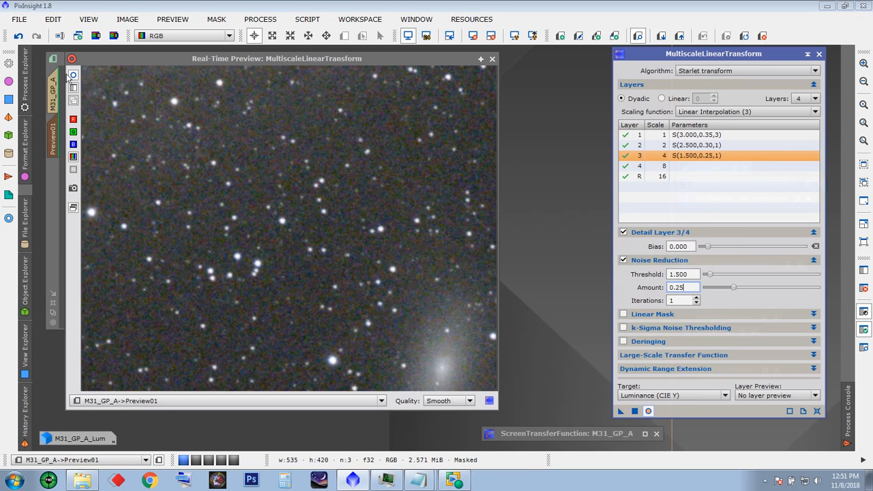
left_click_drag(217, 62, 245, 68)
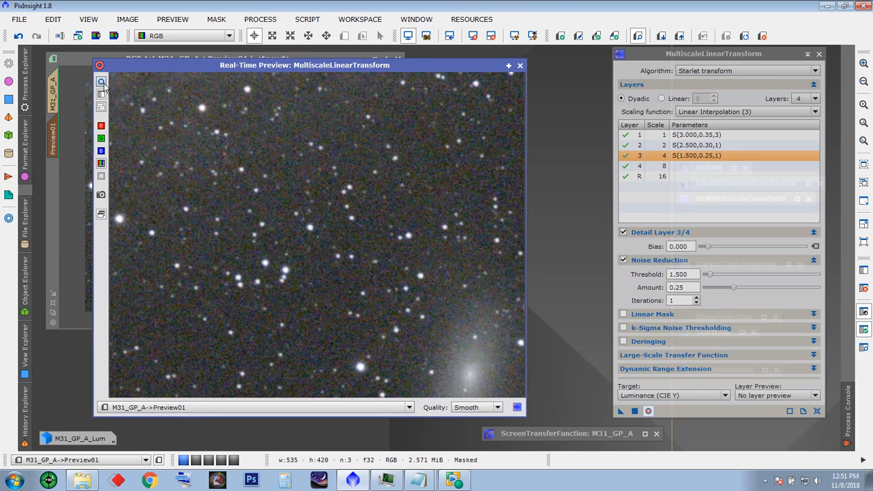
Step: Enable noise reduction for layer 4 with threshold 1.000 and amount 0.24, and compare the preview with and without it
left_click(674, 167)
left_click(623, 260)
left_click_drag(713, 275, 710, 273)
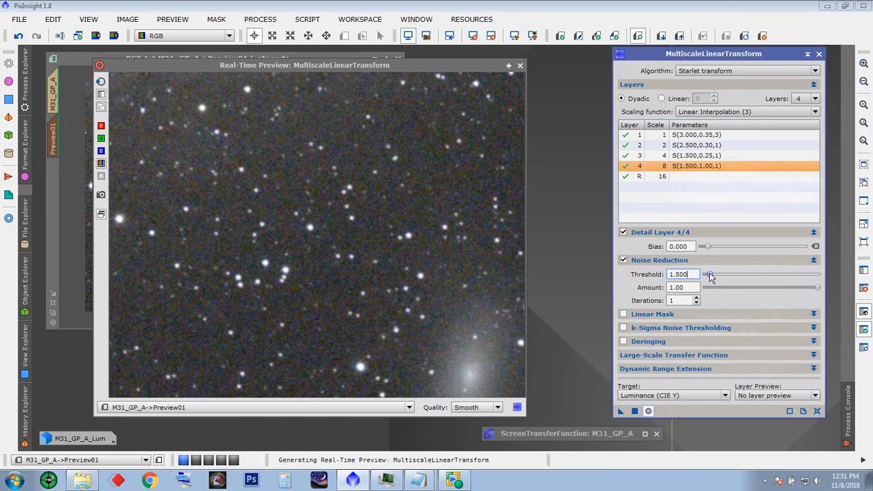
left_click_drag(808, 287, 733, 288)
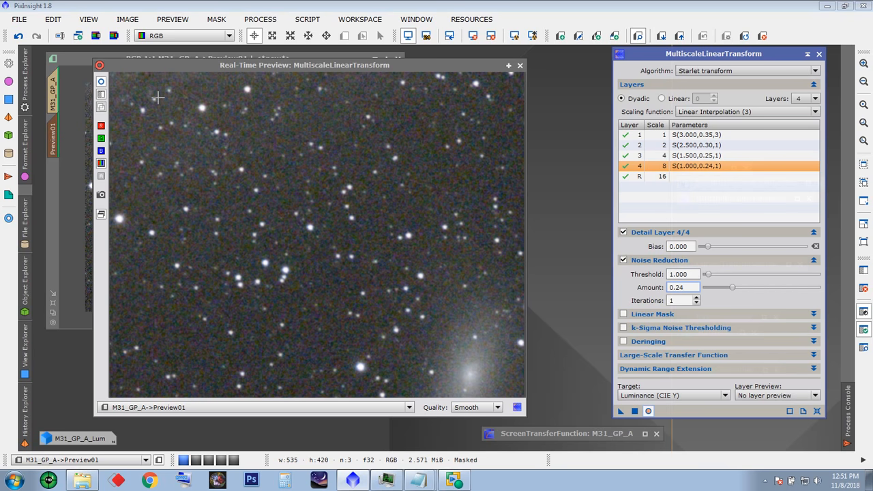
left_click(102, 83)
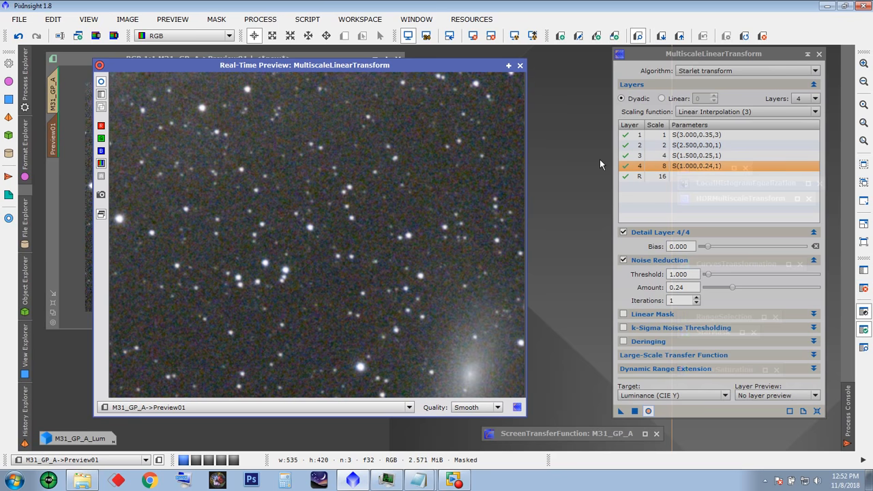
Step: Close the real-time preview and apply the luminance noise reduction to the full M31_GP_A image
left_click(520, 66)
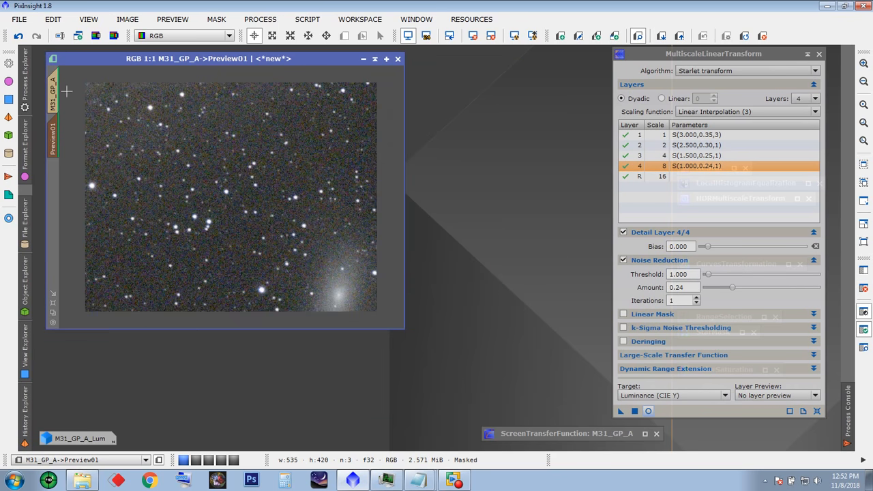
left_click(54, 93)
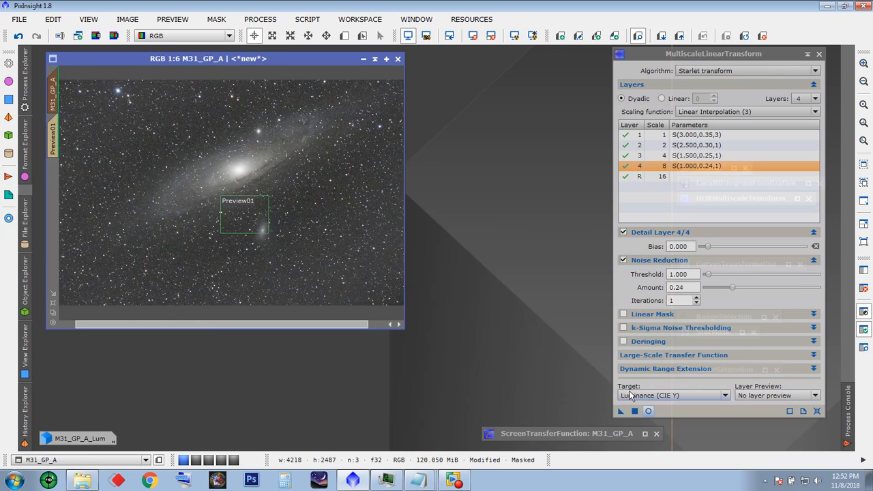
left_click_drag(620, 410, 228, 182)
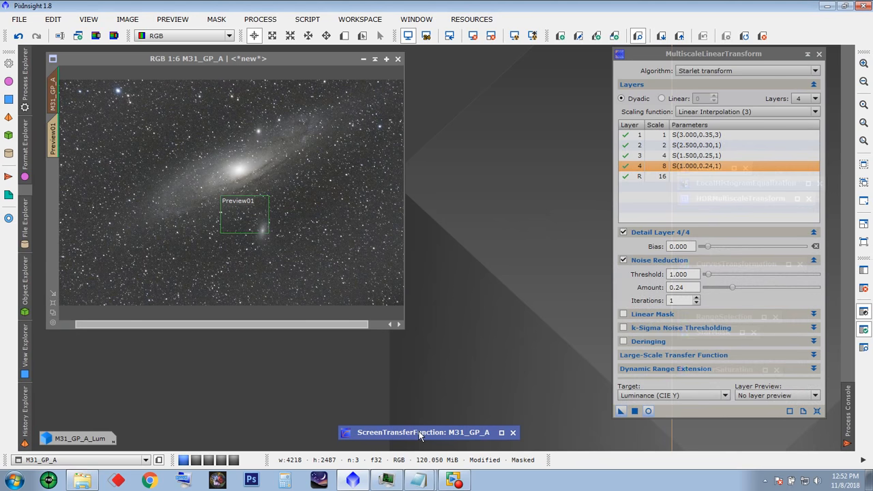
Step: Enlarge the M31_GP_A window and examine the denoised galaxy at 1:2 zoom and the Preview01 area
left_click(403, 328)
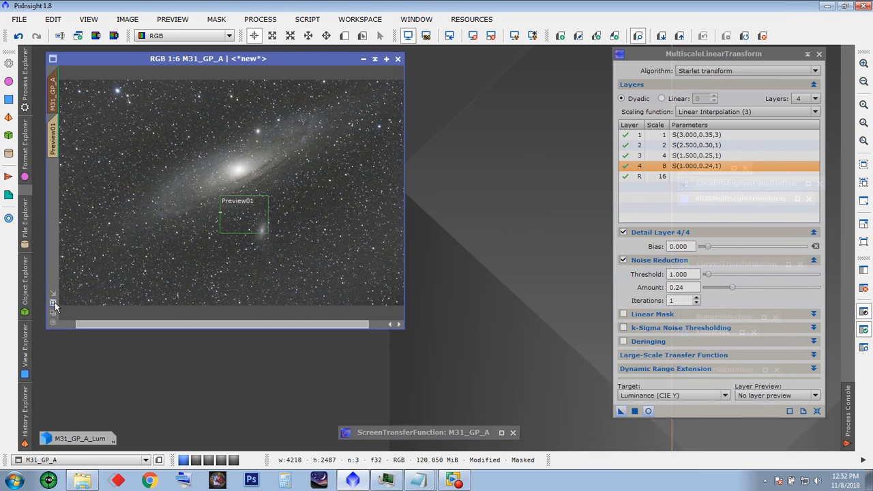
left_click(53, 303)
scroll(514, 143, "up", 2)
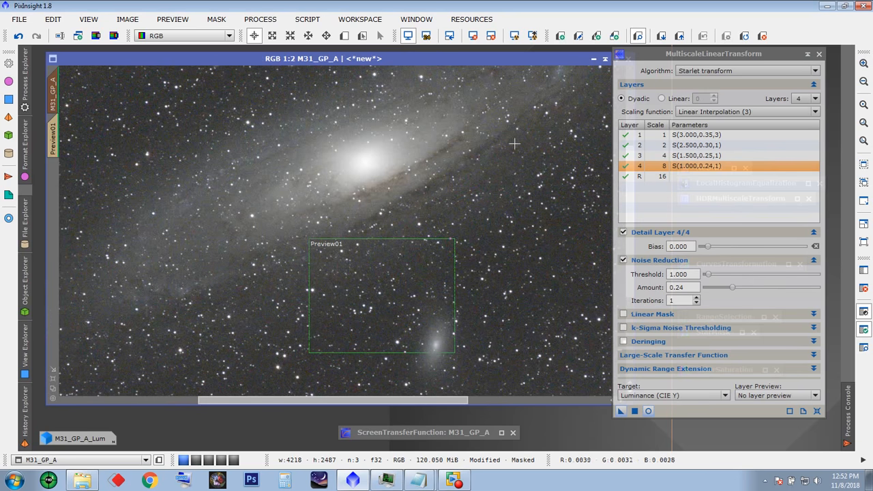
left_click_drag(643, 71, 677, 84)
left_click_drag(631, 190, 627, 166)
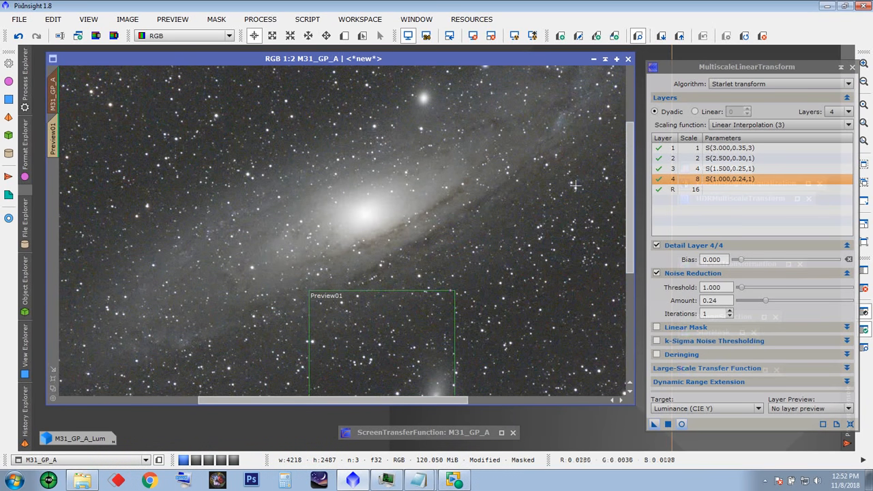
left_click(53, 137)
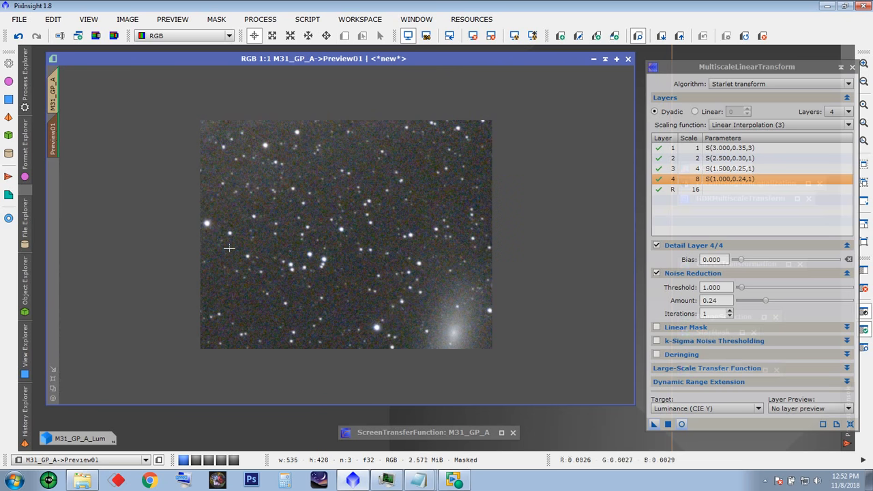
Step: Reset MultiscaleLinearTransform and set its target to Chrominance (restore CIE Y) with 7 layers
left_click_drag(704, 68, 650, 61)
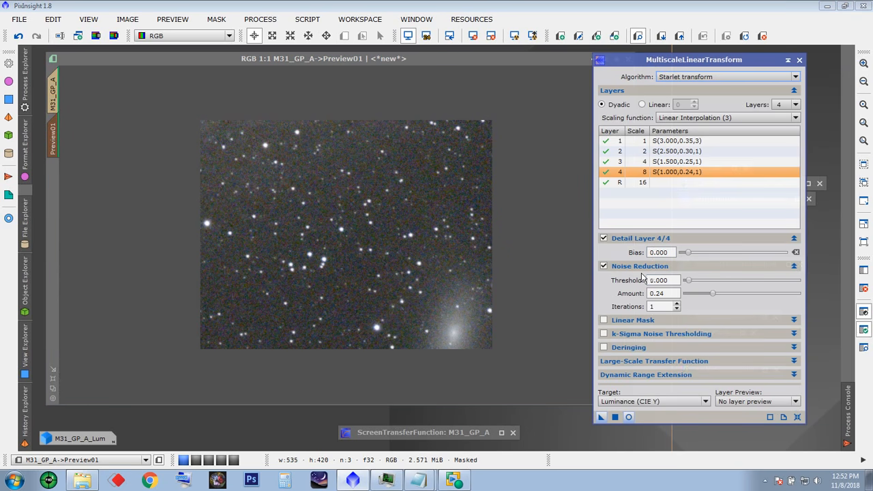
left_click(796, 417)
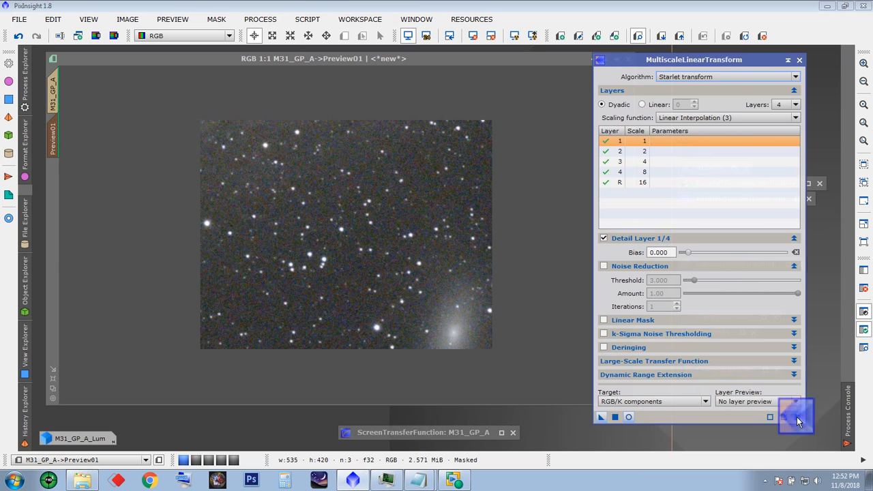
left_click(706, 402)
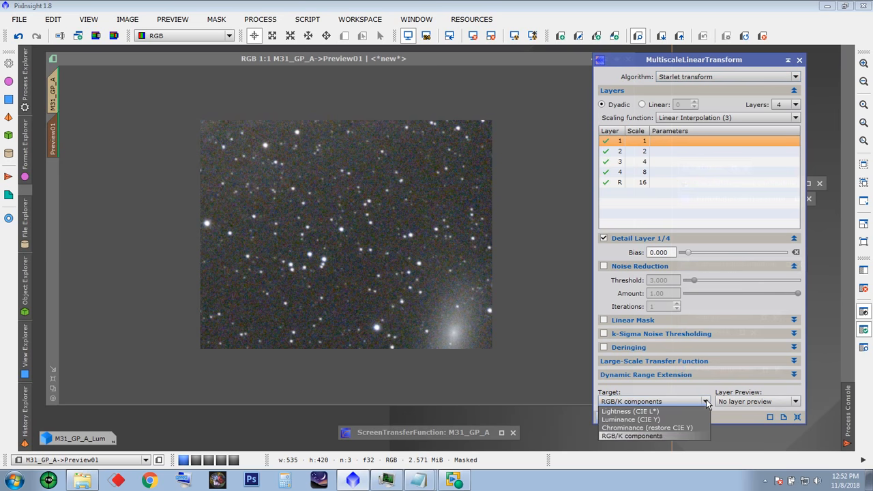
left_click(636, 428)
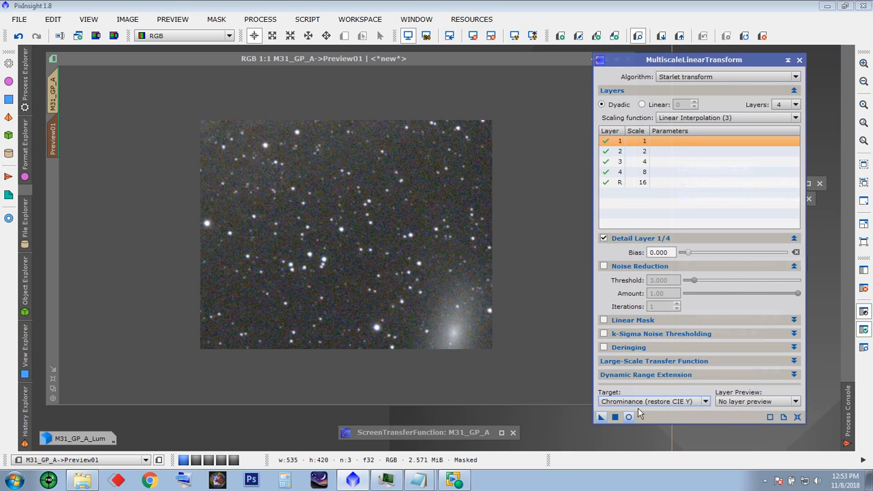
left_click(795, 105)
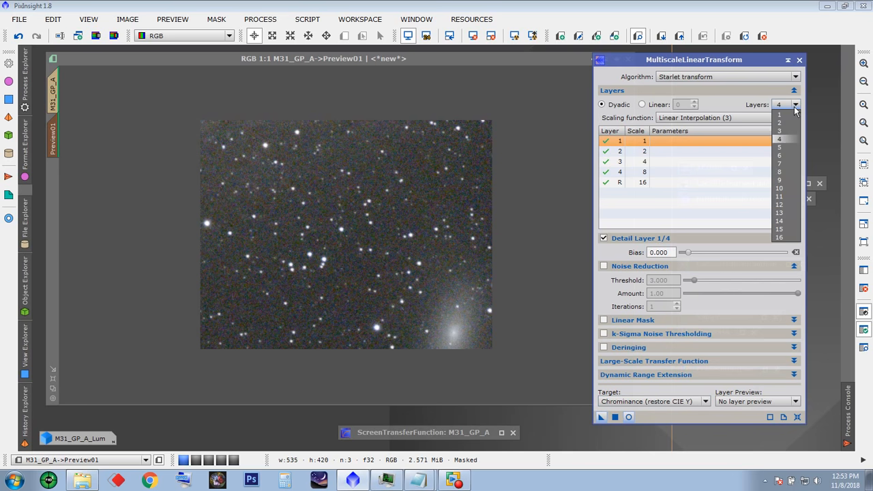
left_click(789, 165)
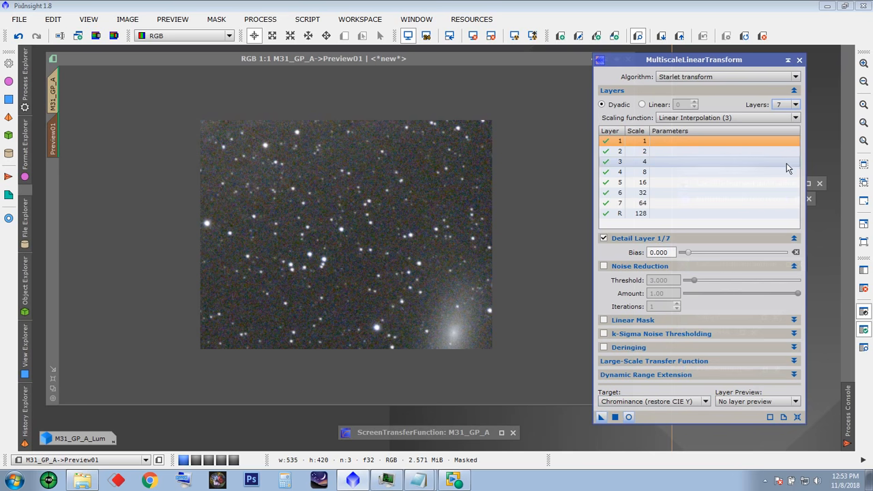
Step: Start the real-time preview on Preview01 and enable noise reduction for layers 1, 2 and 3
left_click(629, 417)
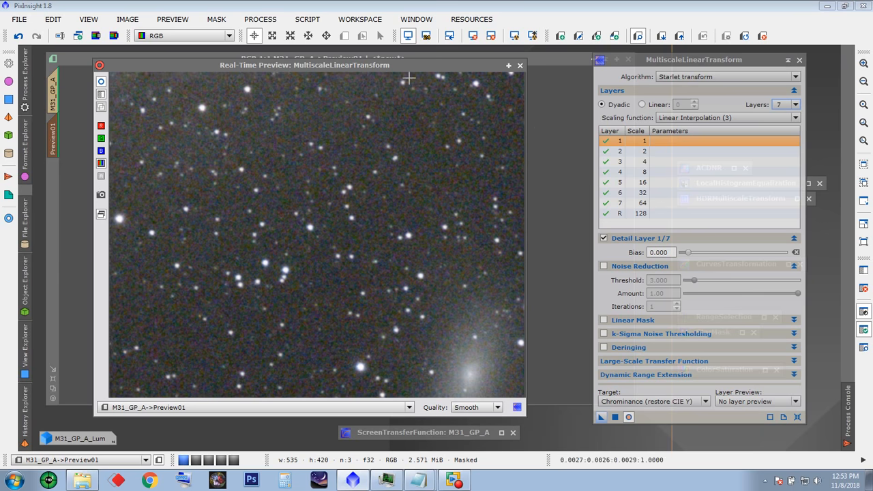
left_click_drag(405, 63, 389, 69)
left_click(604, 266)
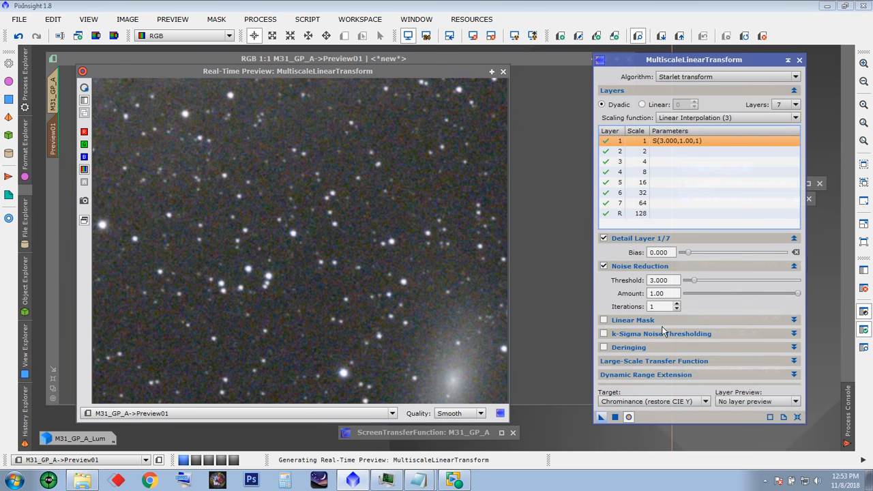
left_click(666, 154)
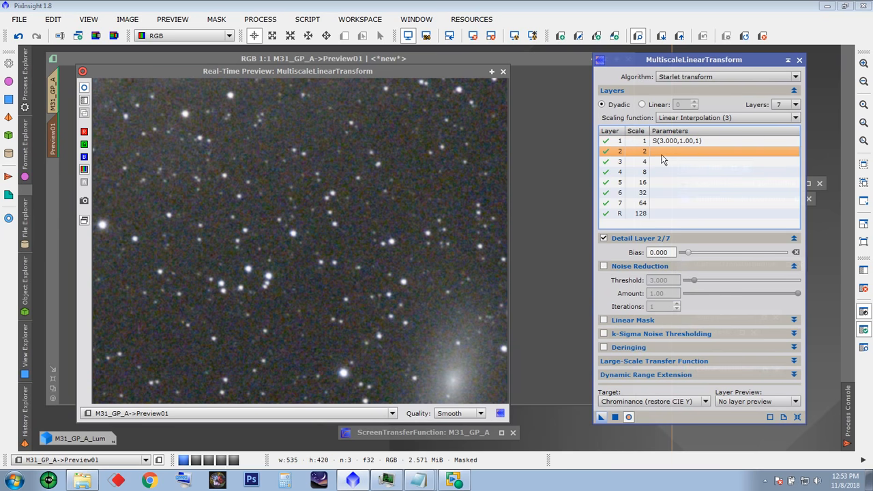
left_click(604, 266)
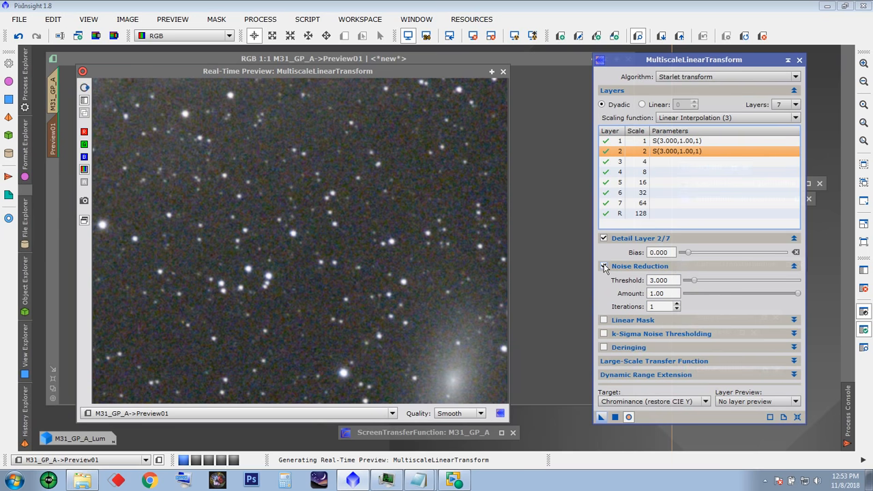
left_click(662, 162)
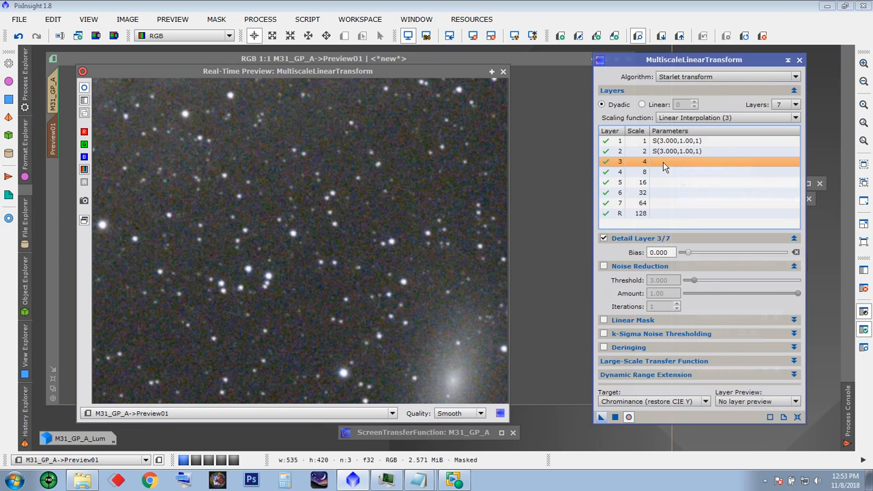
left_click(604, 266)
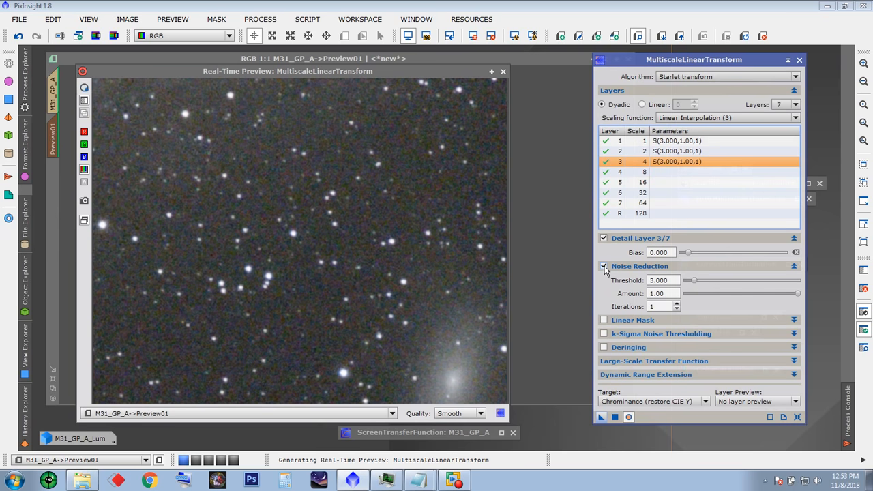
Step: Enable noise reduction for layer 4 and set the amount to 0.81 for both layers 4 and 3
left_click(665, 174)
left_click(604, 266)
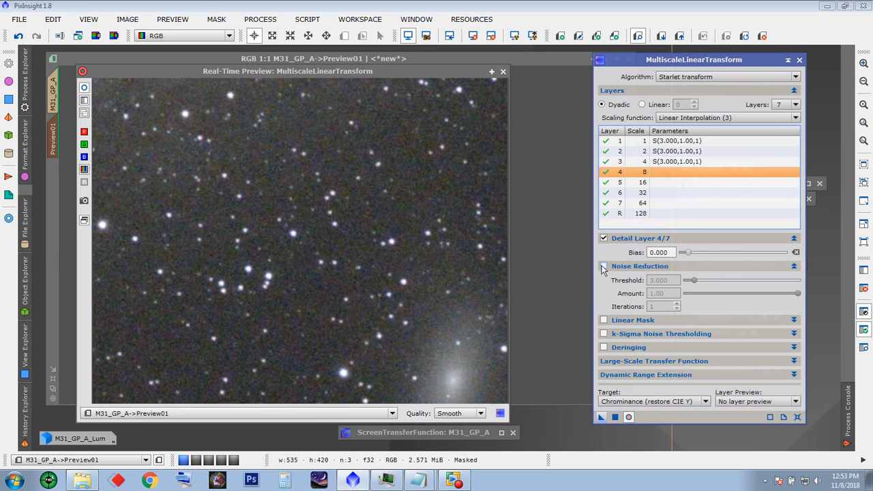
left_click_drag(798, 295, 780, 295)
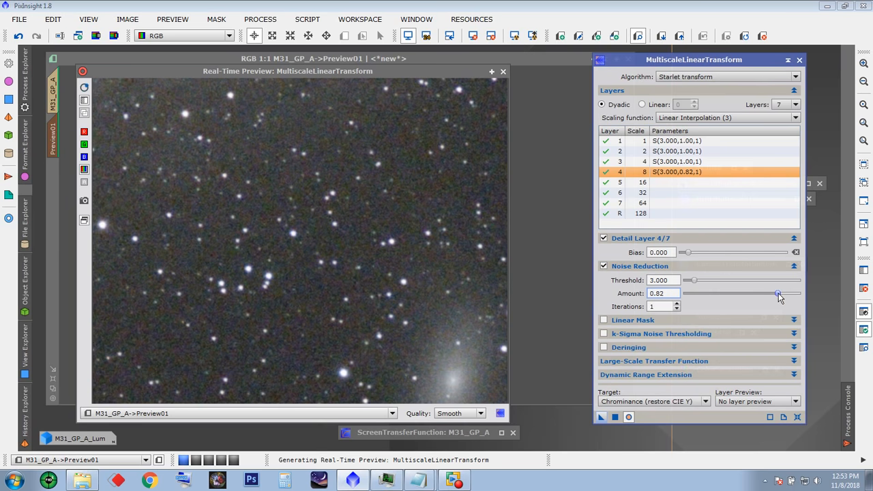
left_click(692, 162)
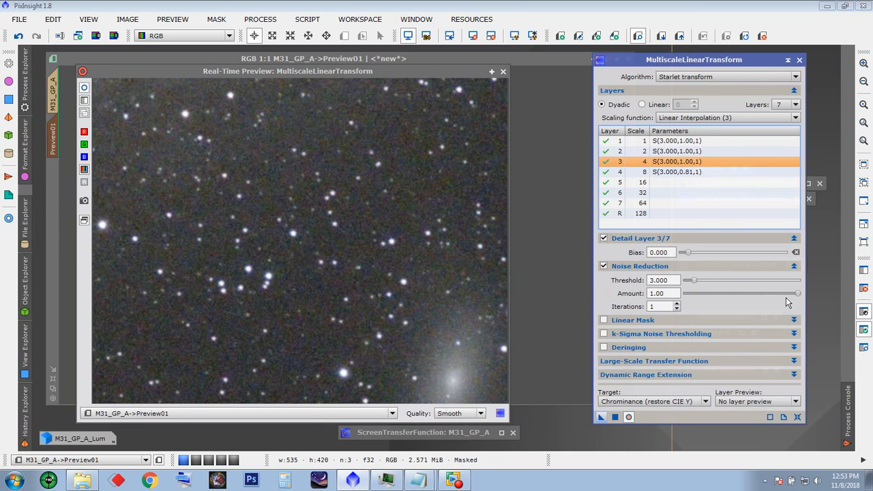
left_click_drag(799, 295, 776, 295)
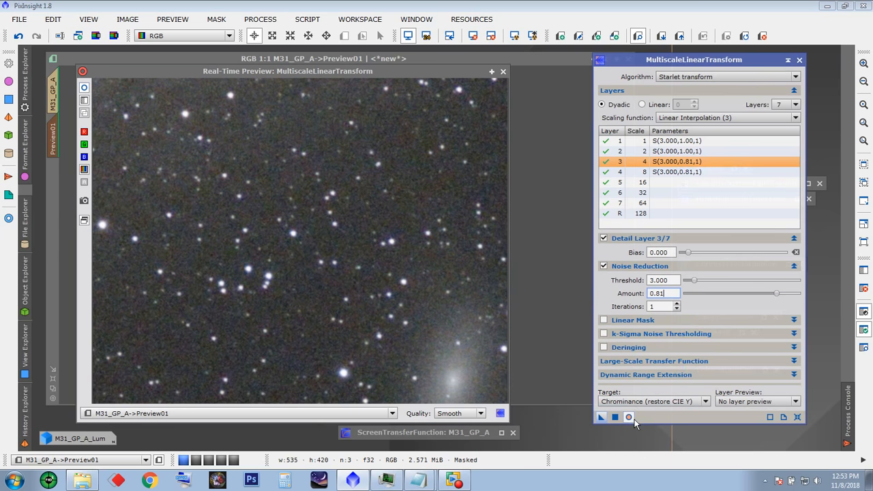
Step: Compare the Preview01 area with and without the chrominance noise reduction in the real-time preview
left_click(631, 418)
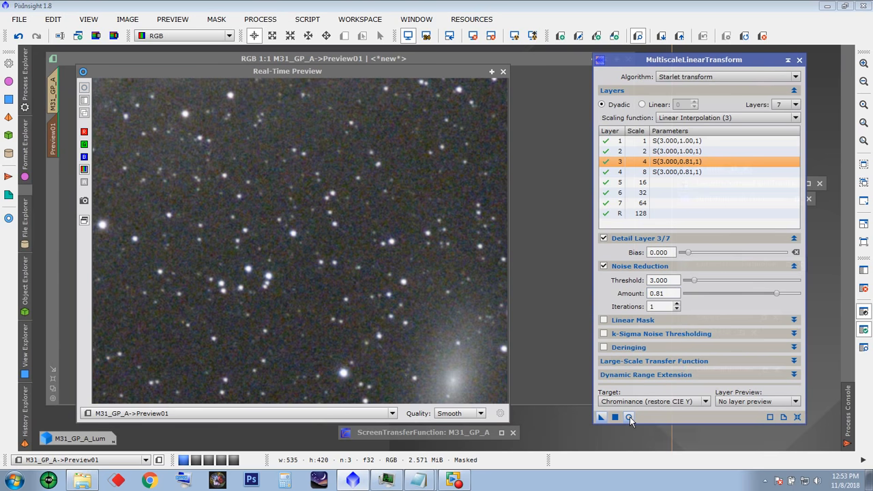
left_click(631, 418)
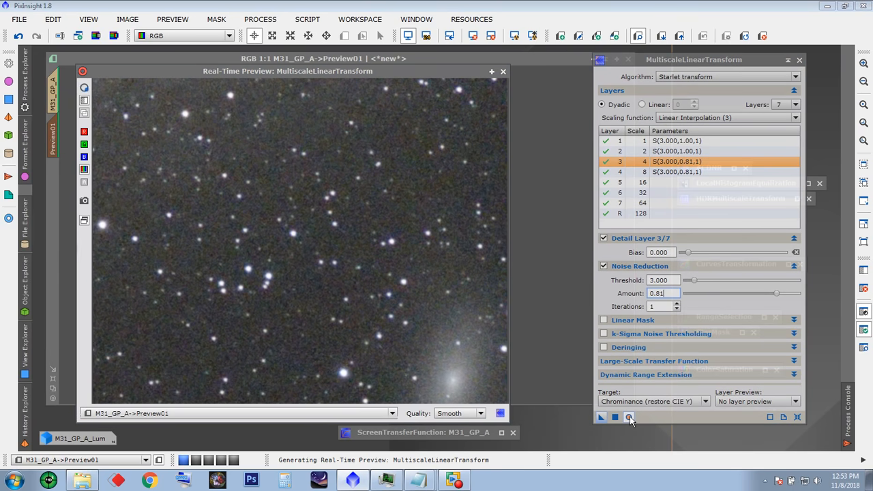
left_click(84, 87)
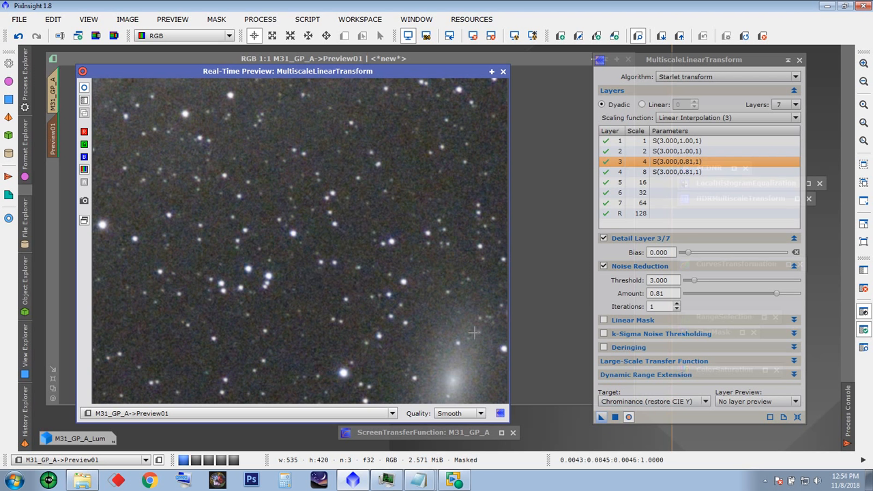
left_click(84, 88)
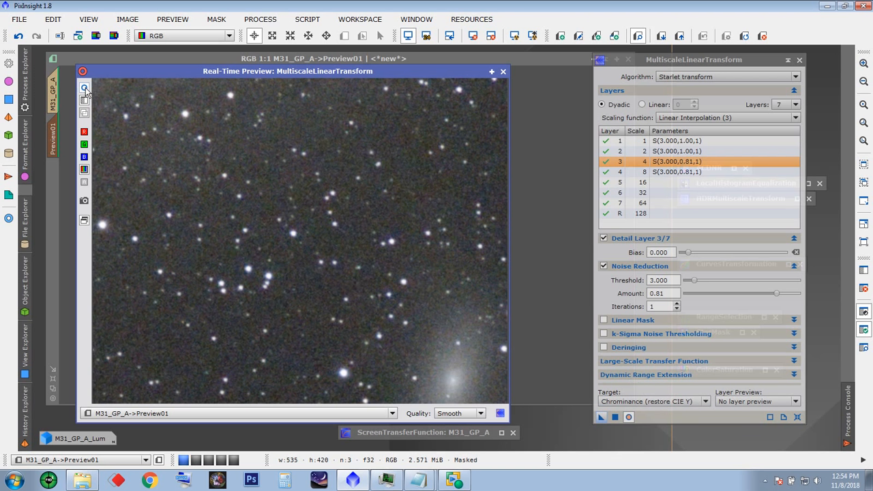
left_click(85, 89)
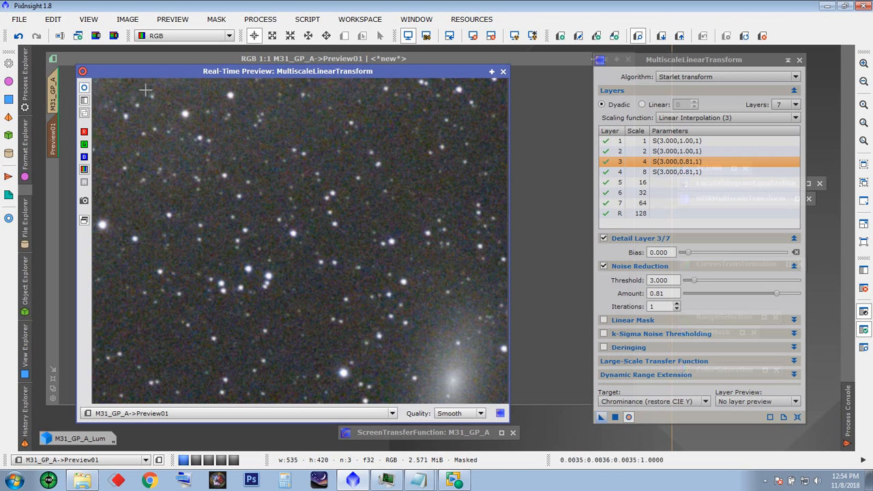
left_click(85, 88)
Step: Apply the chrominance noise reduction to the whole M31_GP_A image, close MultiscaleLinearTransform, and delete Preview01
left_click(502, 72)
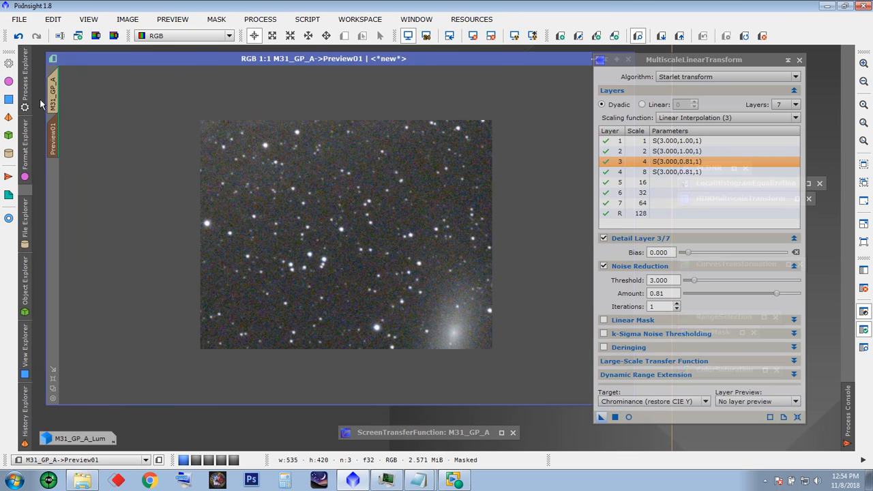
left_click(53, 93)
left_click_drag(608, 418, 290, 232)
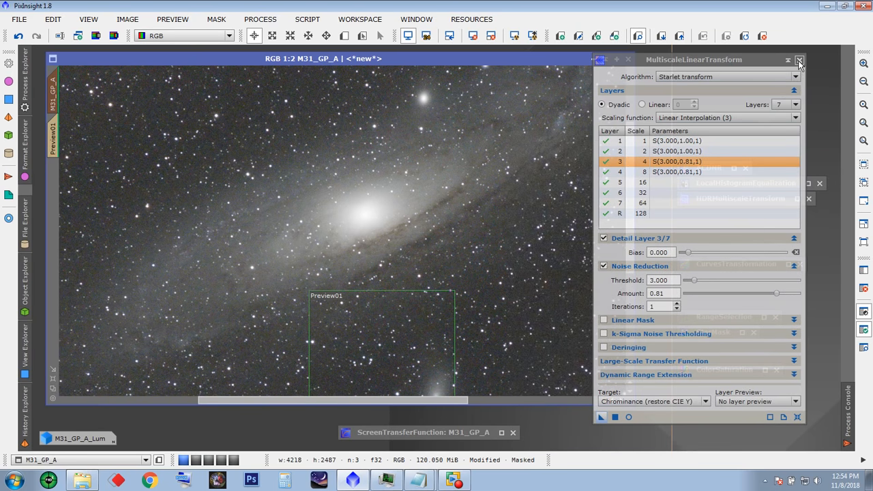
left_click(52, 388)
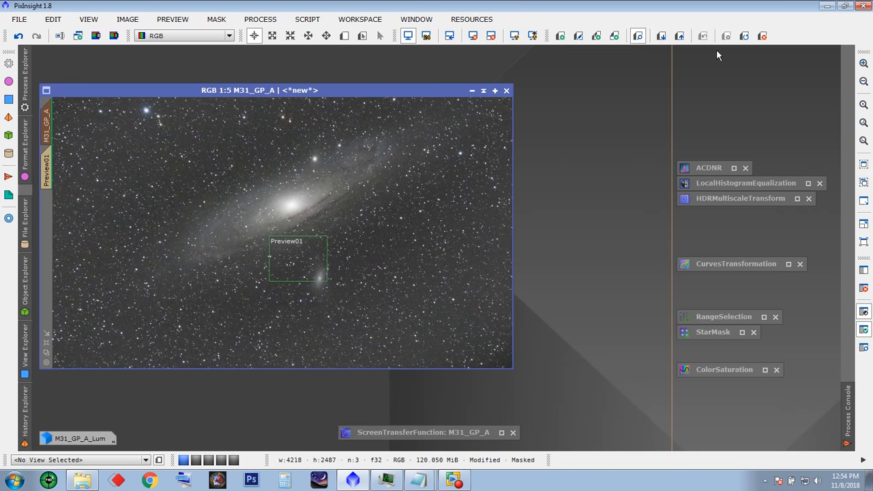
left_click(762, 39)
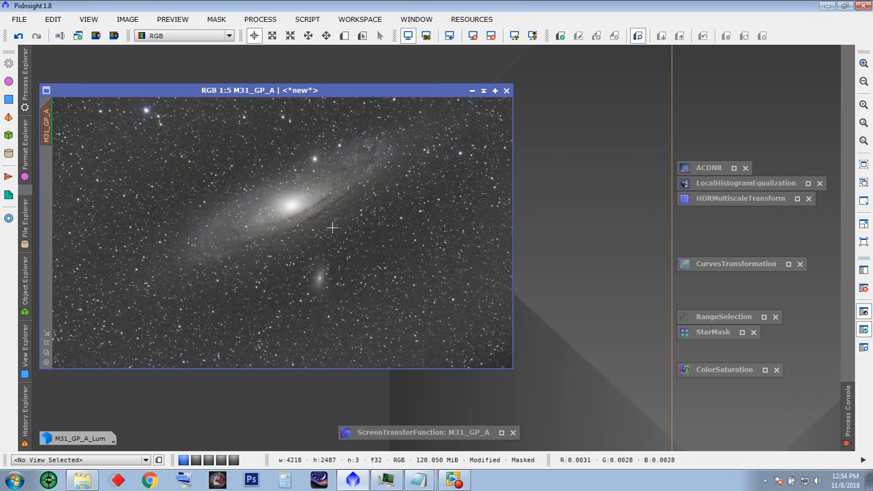
Step: Inspect the denoised M31_GP_A image at close range and remove its screen stretch
scroll(332, 235, "up", 5)
scroll(333, 242, "down", 5)
scroll(332, 242, "up", 5)
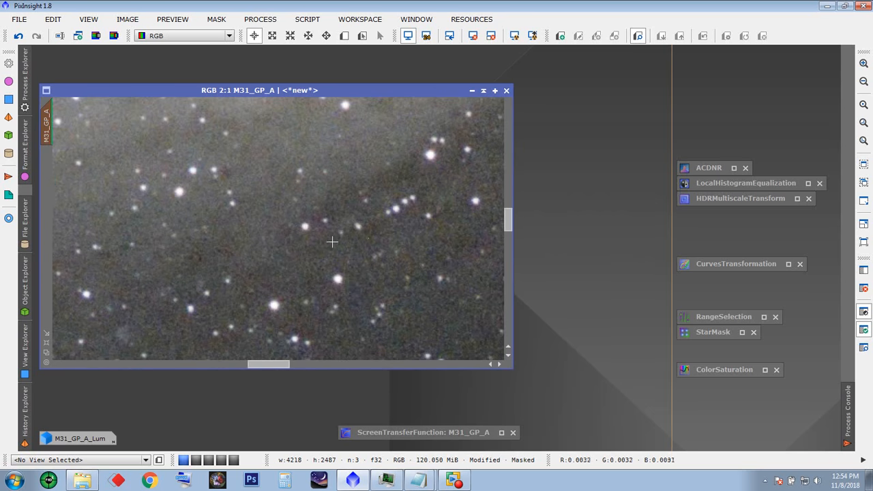
left_click_drag(512, 247, 499, 231)
scroll(402, 211, "down", 6)
scroll(400, 214, "up", 1)
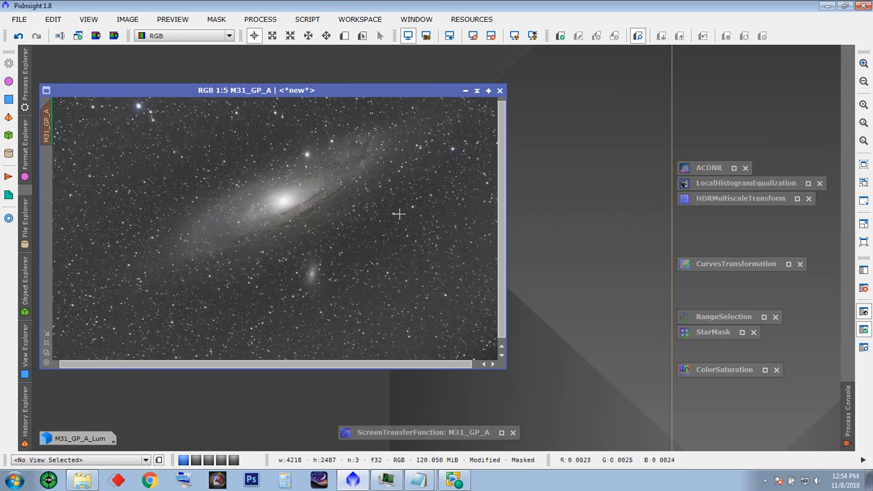
left_click(491, 37)
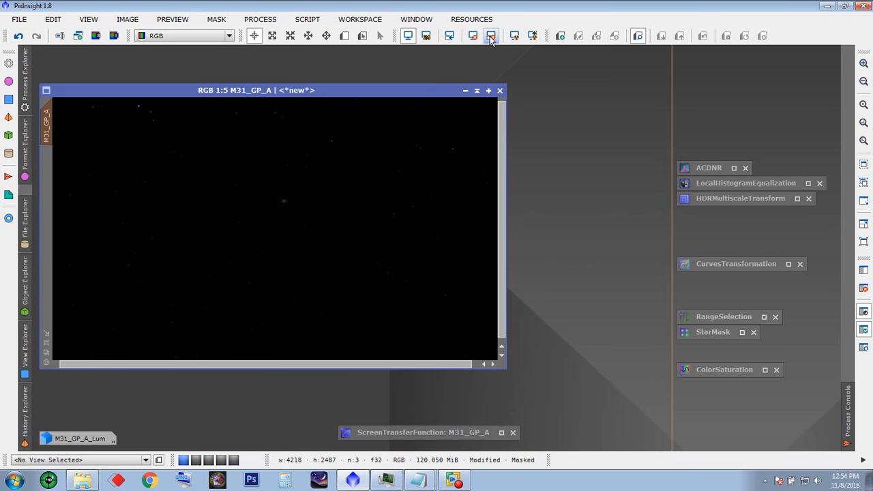
Step: Switch to the Notepad file "beginner grip on PixInsight.txt" and add the line "8B- going linear" above item 9
left_click(419, 480)
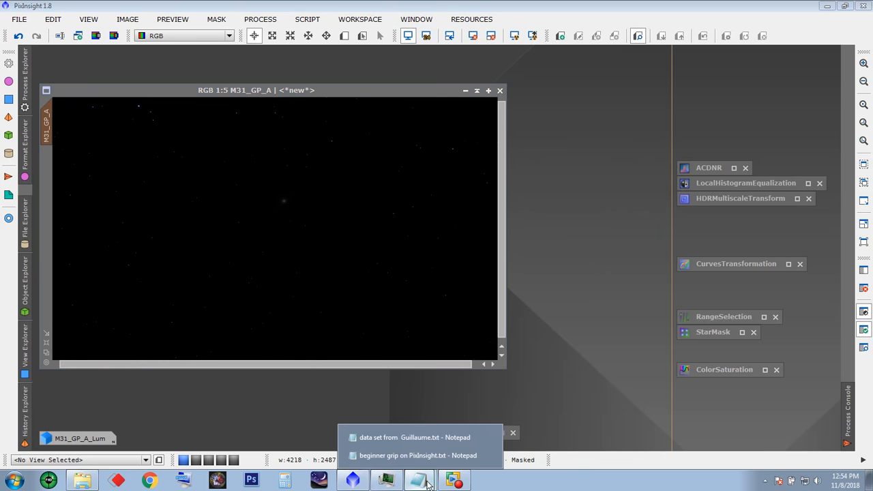
left_click(412, 456)
scroll(466, 194, "down", 3)
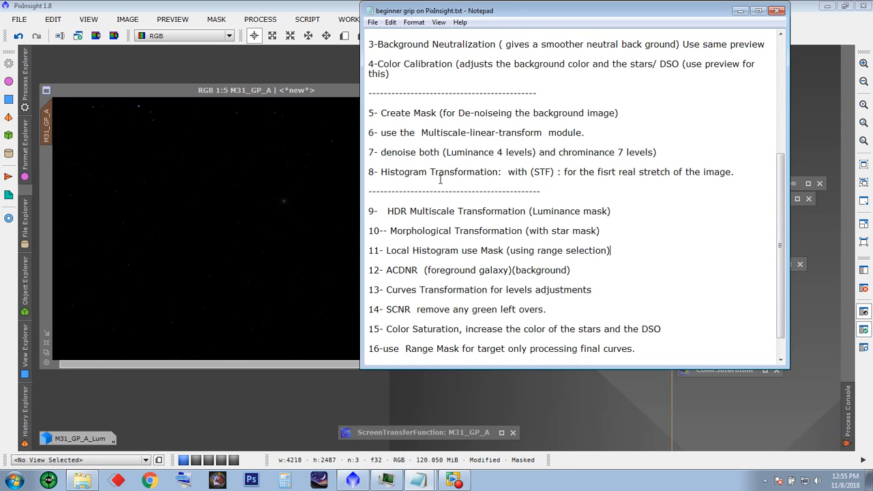
left_click(402, 205)
type("8B- gpoing lo")
key("BackSpace")
key("BackSpace")
key("BackSpace")
key("Return")
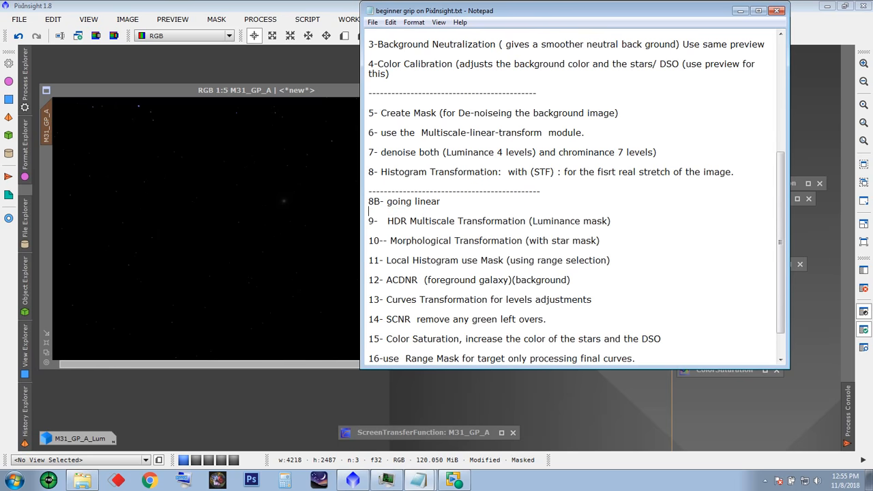
Step: Save the notes file and return to PixInsight
left_click(373, 23)
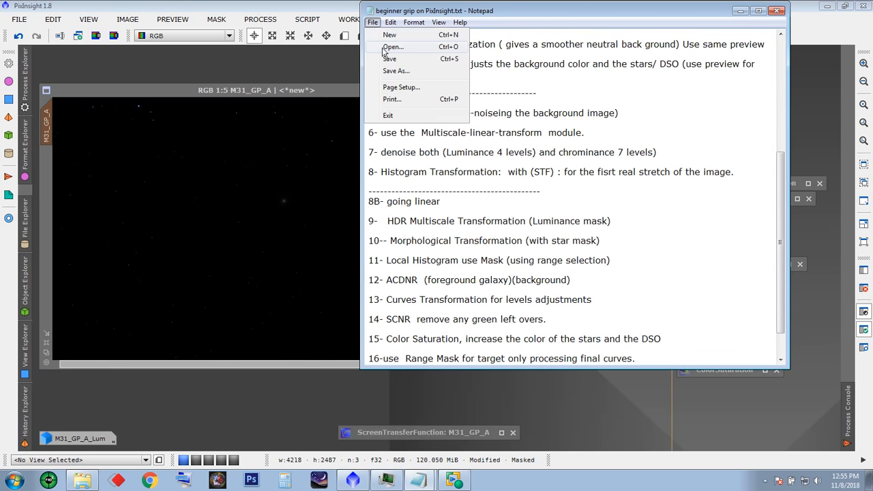
left_click(390, 60)
left_click(741, 11)
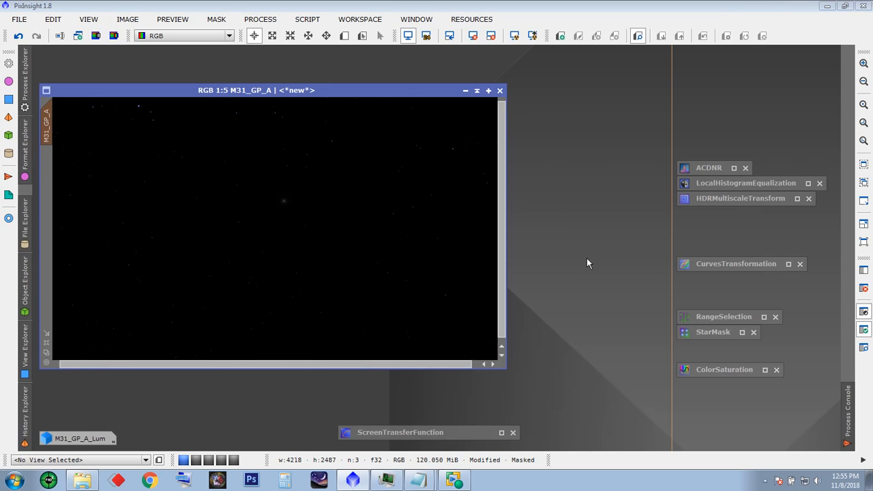
Step: Restore the ScreenTransferFunction window and arrange it below the M31_GP_A image
double_click(427, 432)
left_click_drag(402, 370, 324, 374)
left_click_drag(275, 92, 272, 64)
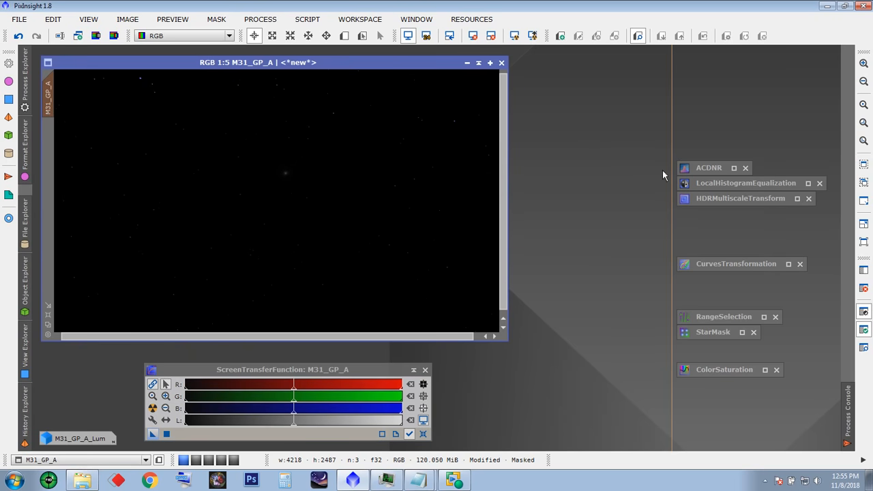
Step: Open the HistogramTransformation process and place it beside the image, clear of ScreenTransferFunction
left_click(260, 20)
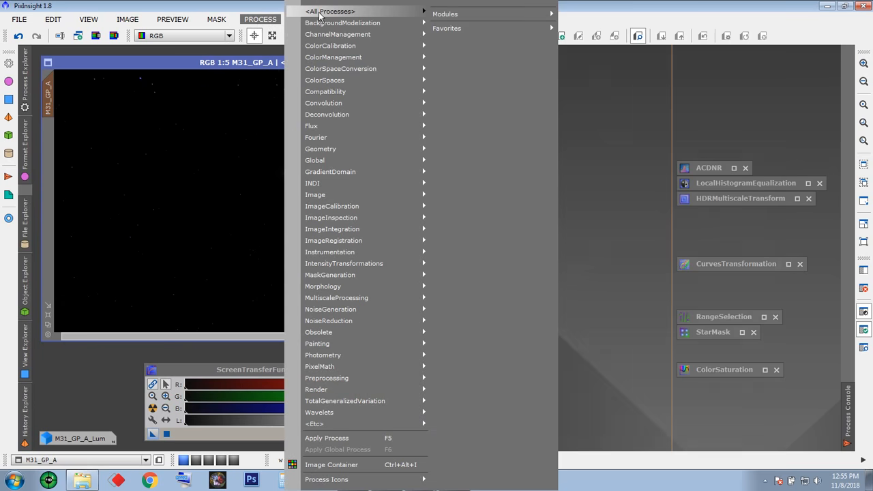
mouse_move(319, 12)
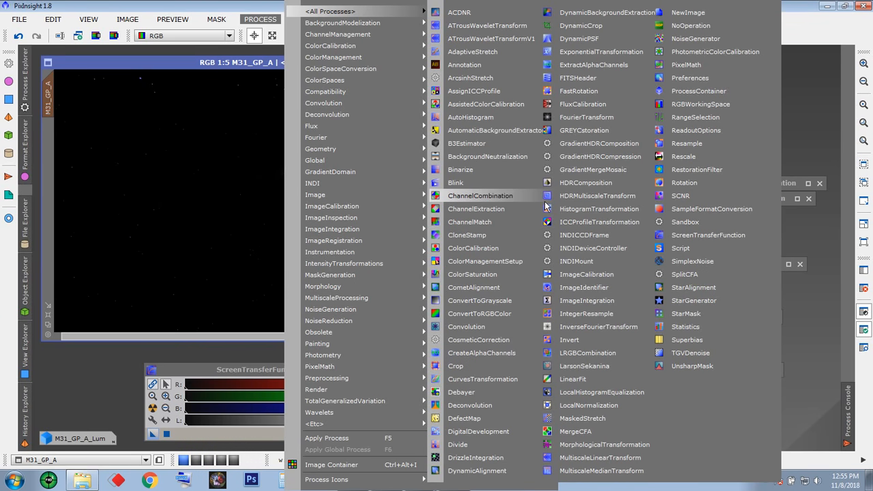
left_click(591, 211)
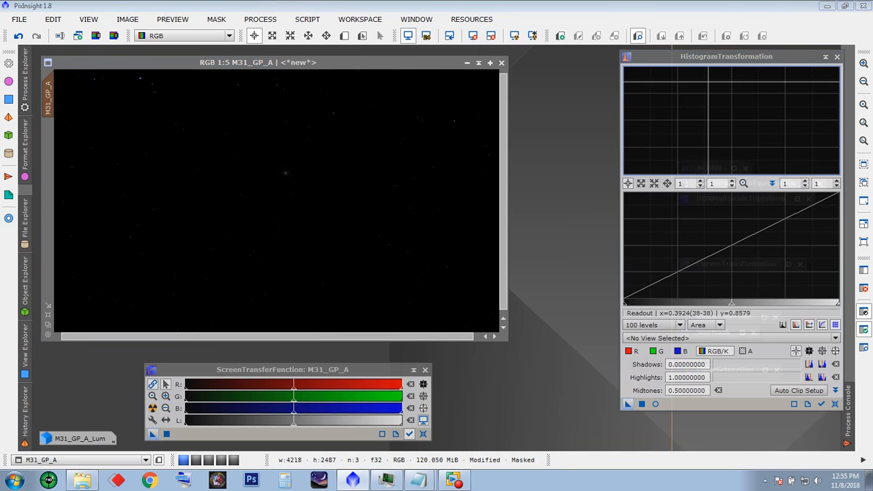
mouse_move(721, 59)
left_mouse_down()
mouse_move(657, 99)
mouse_move(694, 77)
mouse_move(583, 250)
mouse_move(671, 154)
mouse_move(709, 63)
left_mouse_up()
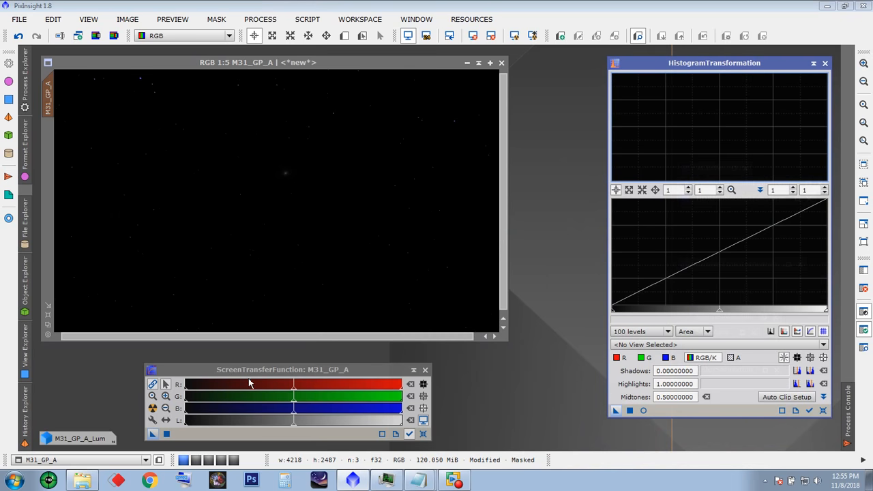
left_click_drag(254, 371, 250, 360)
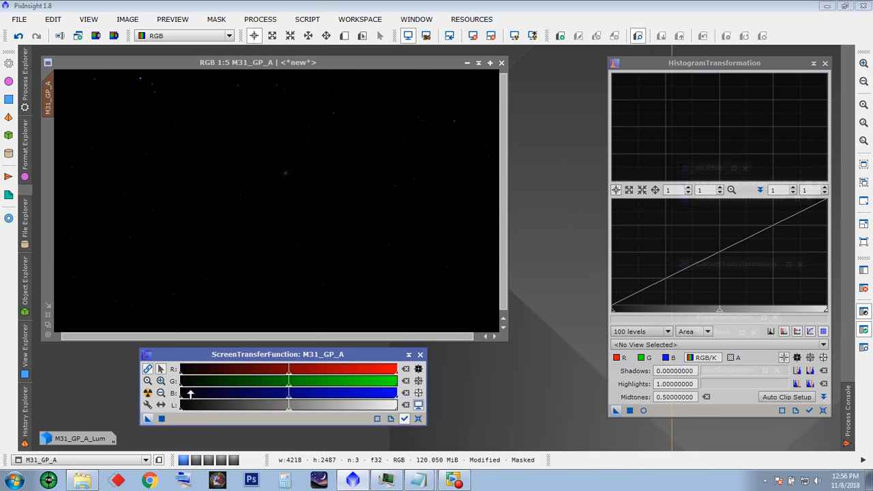
Step: Auto-stretch M31_GP_A on screen, transfer that stretch to HistogramTransformation with M31_GP_A as its view, and reset ScreenTransferFunction
left_click(148, 394)
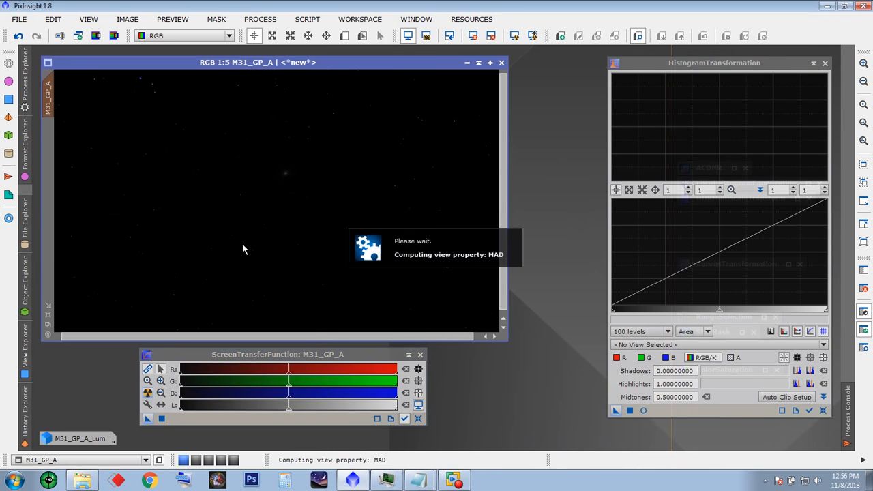
left_click(653, 345)
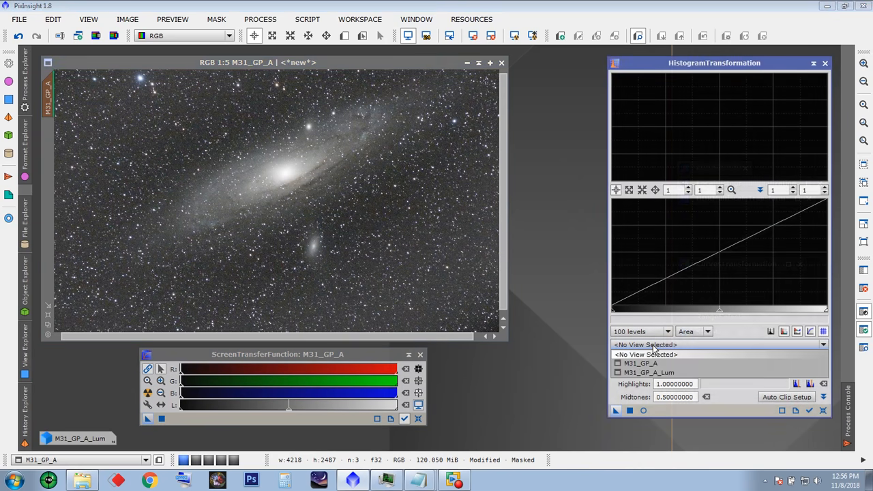
left_click(653, 363)
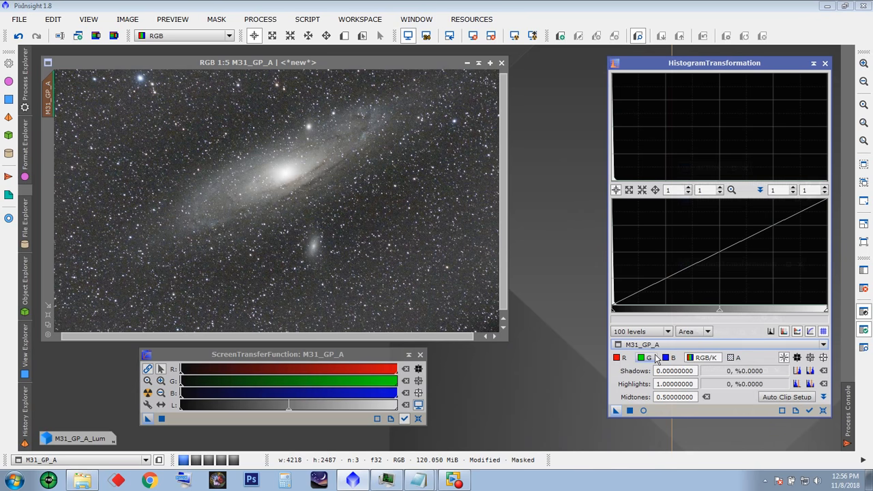
left_click_drag(148, 421, 686, 415)
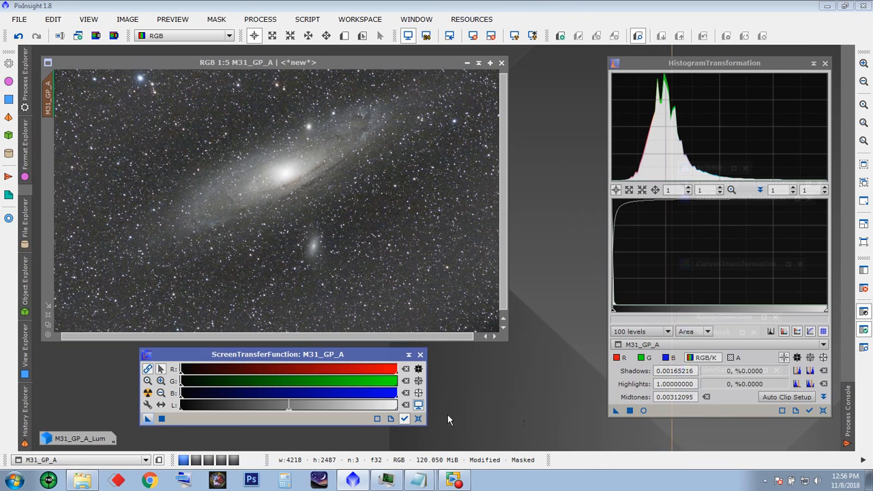
left_click(418, 418)
Step: Try applying the histogram stretch to M31_GP_A with its mask still active, and undo it
left_click_drag(617, 414, 322, 223)
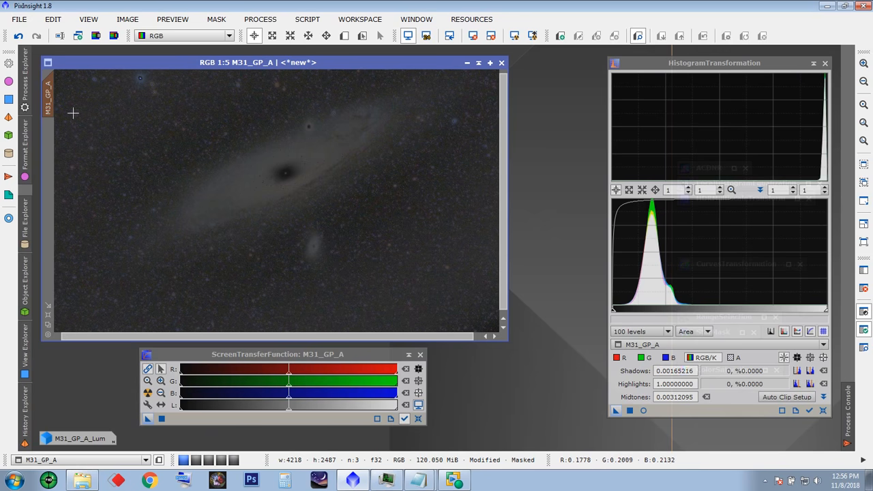
left_click(21, 38)
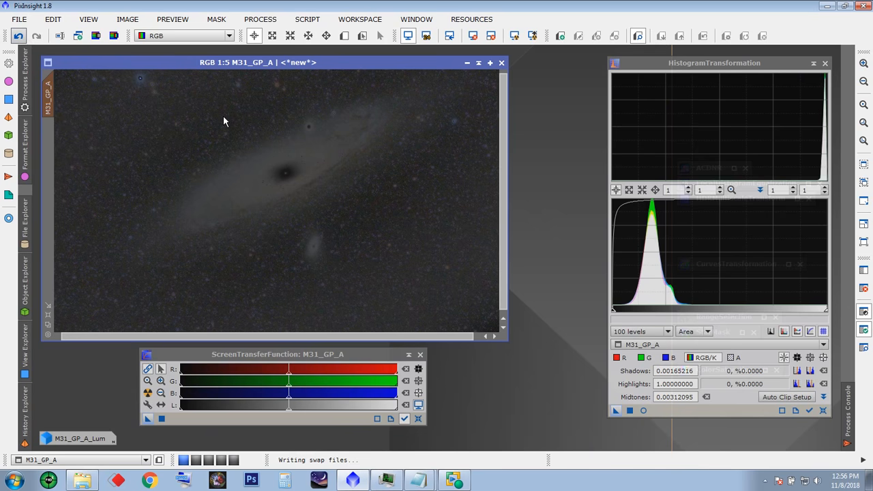
Step: Remove the mask from M31_GP_A
left_click(216, 20)
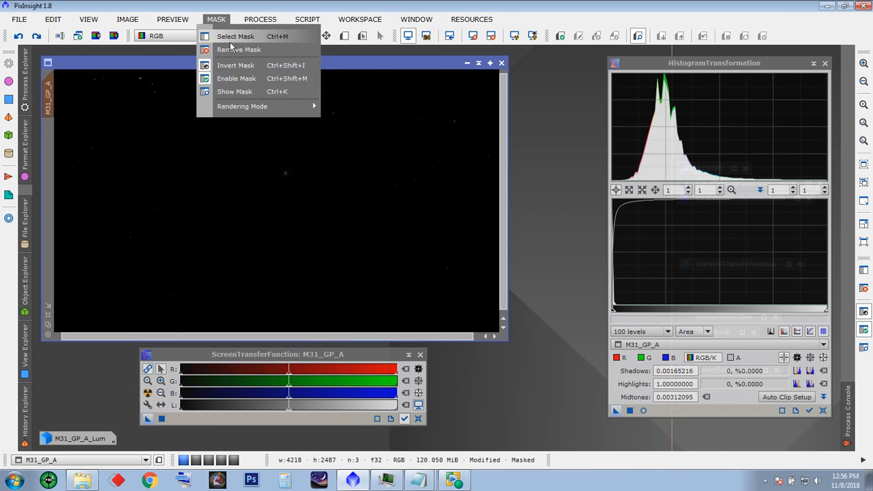
Step: Remove the mask from the M31_GP_A image
left_click(239, 50)
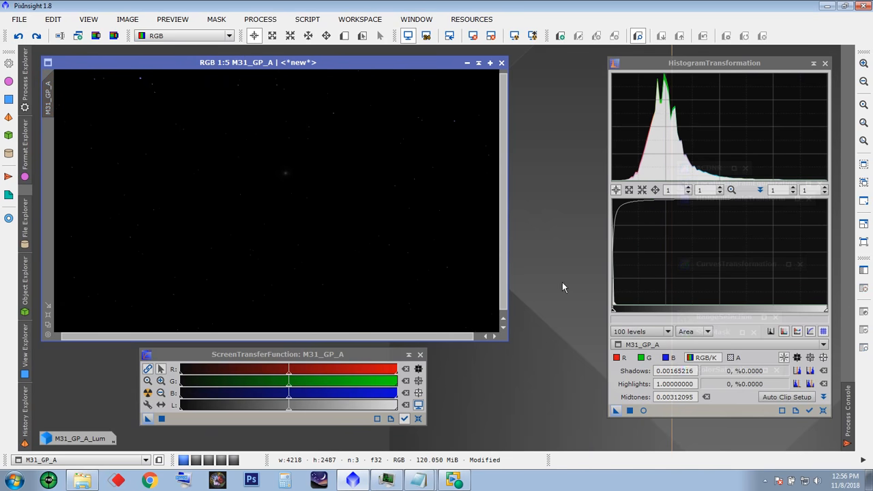
Step: Try the current HistogramTransformation stretch on the M31_GP_A image and undo it
left_click_drag(613, 411, 375, 234)
scroll(375, 234, "up", 3)
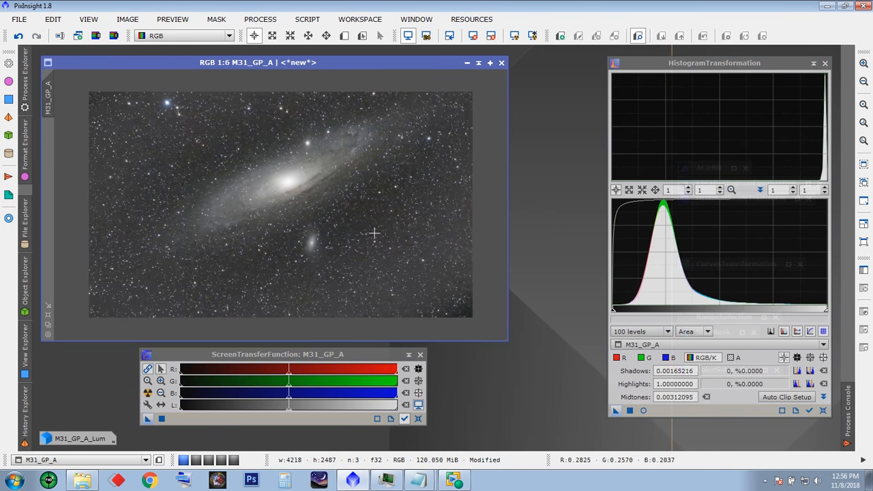
scroll(374, 234, "down", 4)
left_click(357, 358)
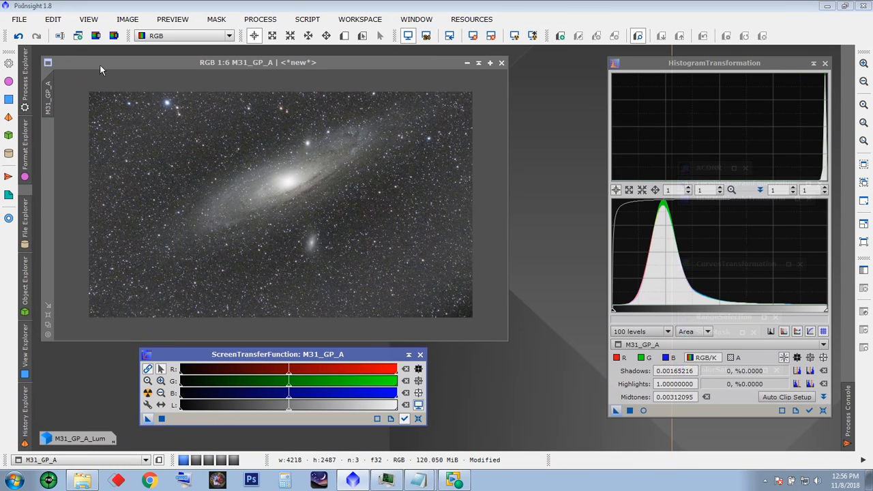
left_click(19, 36)
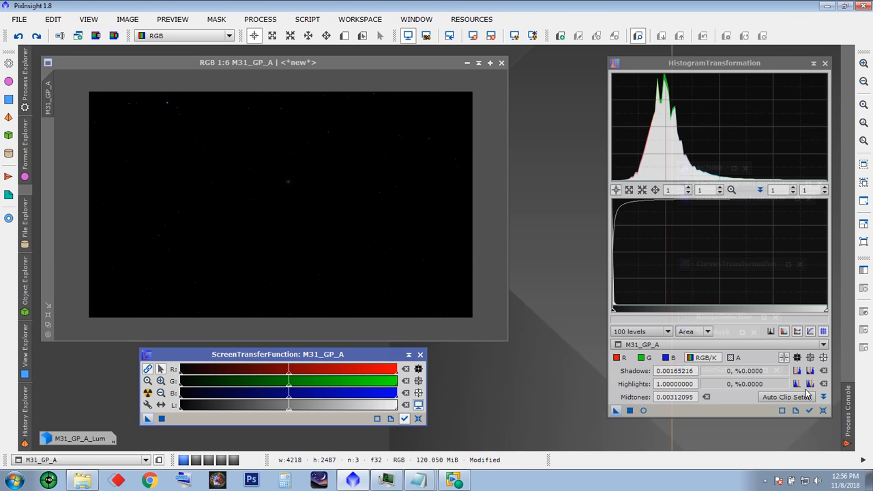
Step: Reset the HistogramTransformation settings to their defaults and collapse the ScreenTransferFunction window
left_click(822, 410)
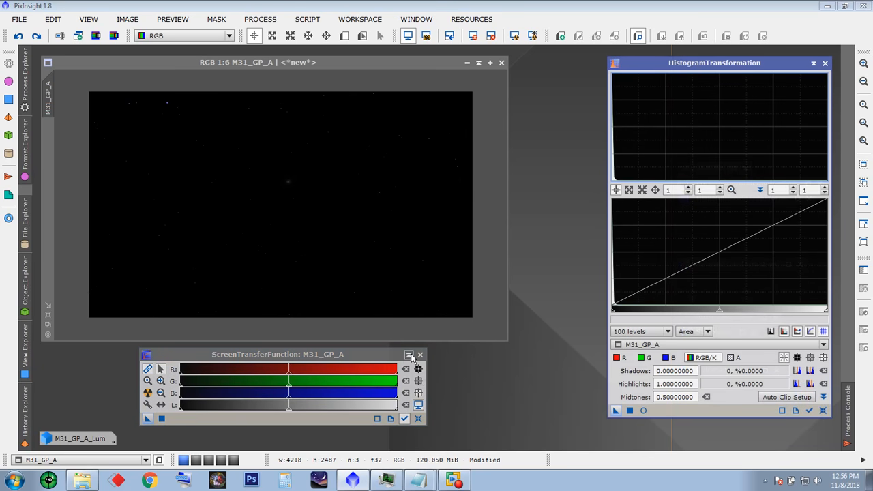
left_click(410, 355)
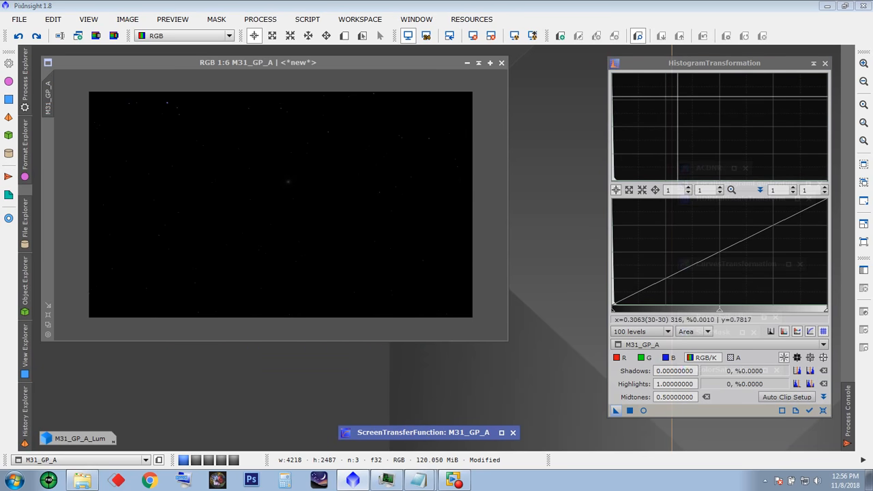
left_click_drag(682, 63, 676, 59)
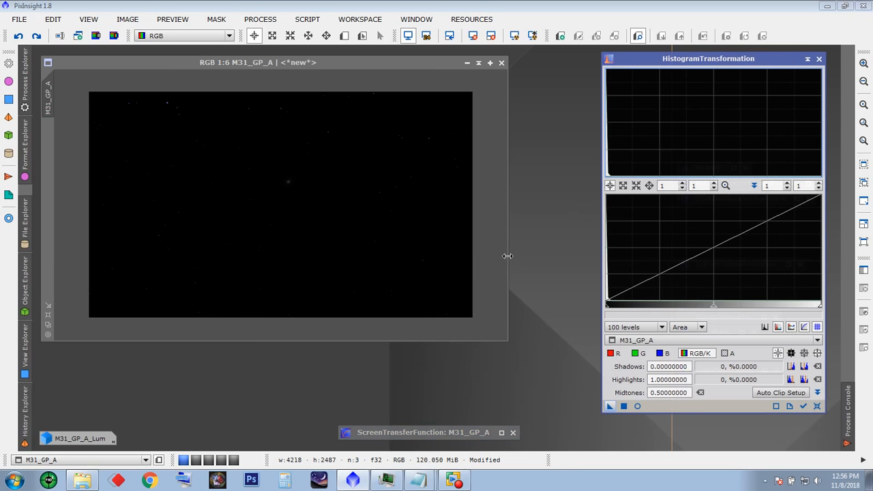
Step: Fit the M31_GP_A window to its image and open an enlarged real-time preview of the histogram transformation
left_click(48, 324)
left_click_drag(288, 68, 307, 66)
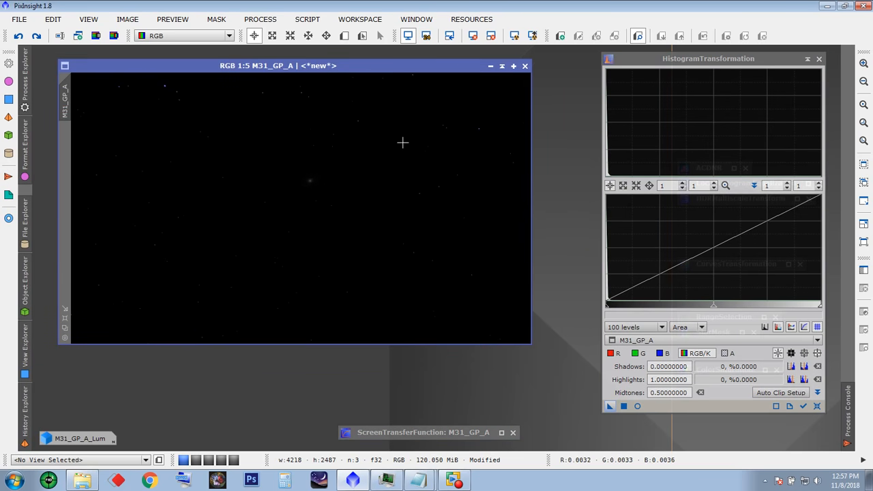
left_click(638, 406)
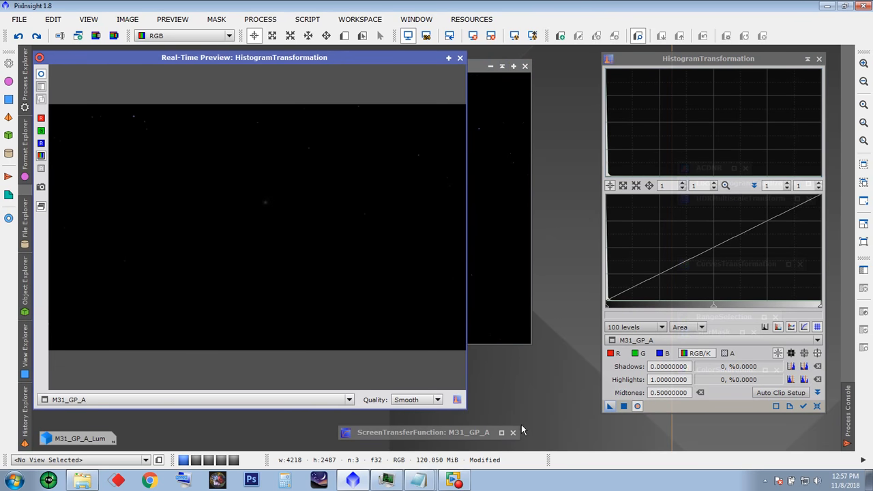
left_click_drag(466, 407, 581, 407)
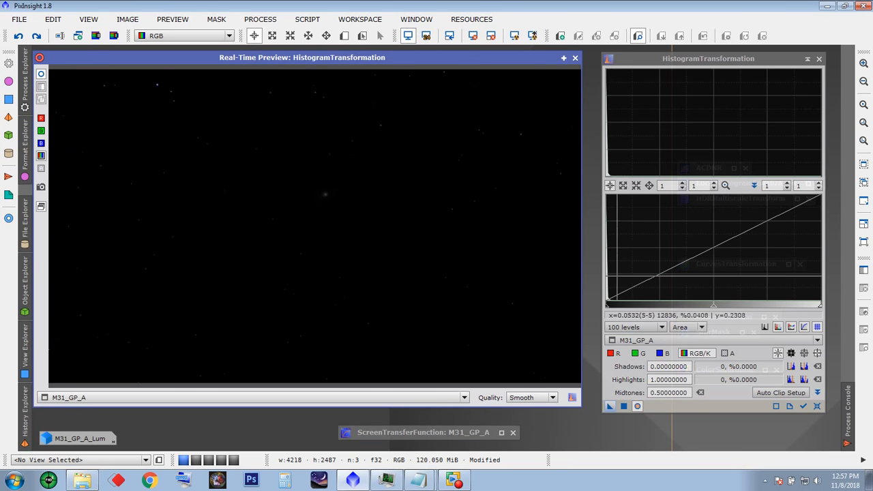
Step: Apply a first stretch to M31_GP_A with midtones at about 0.043, and reset the histogram settings
scroll(614, 301, "up", 8)
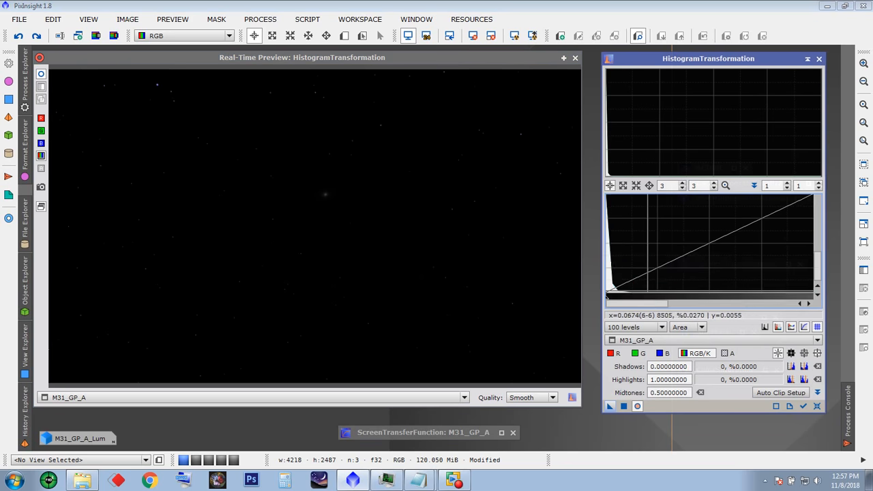
scroll(607, 279, "down", 10)
scroll(610, 293, "down", 5)
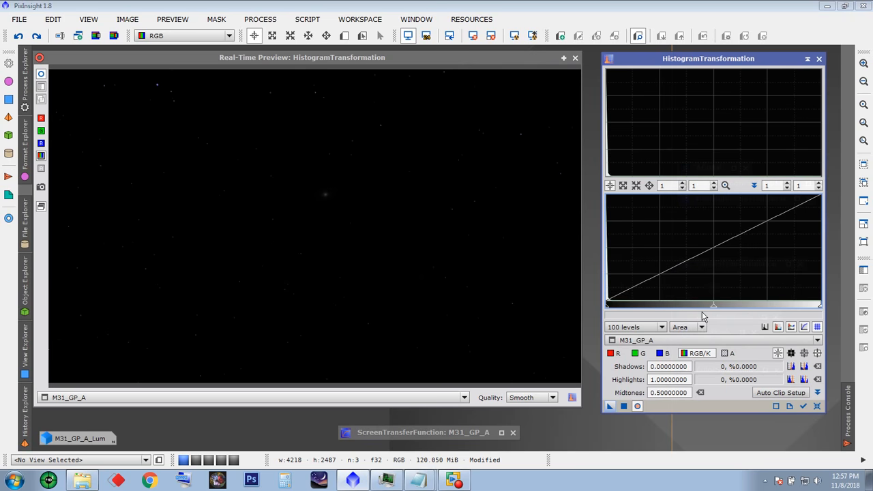
left_click_drag(713, 309, 613, 310)
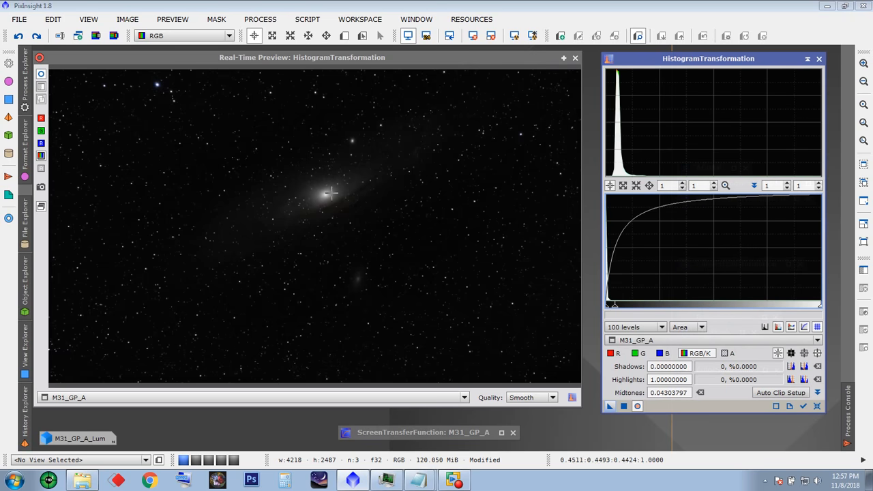
left_click(624, 406)
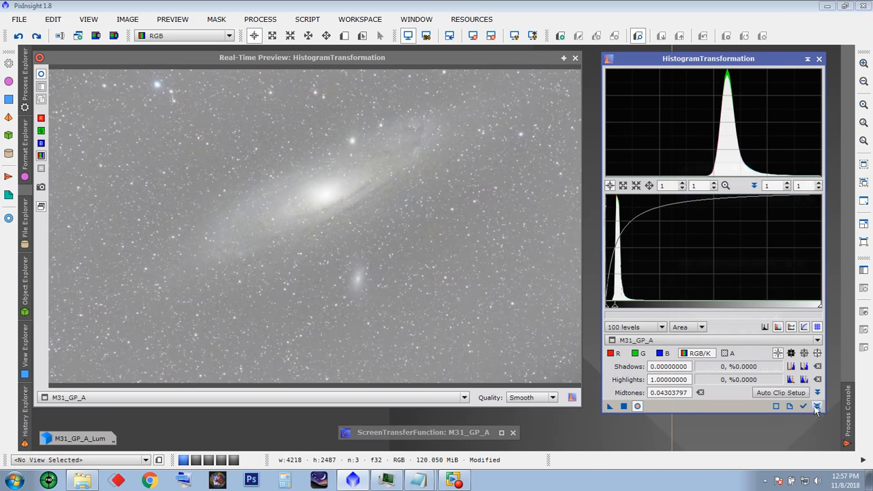
left_click(817, 407)
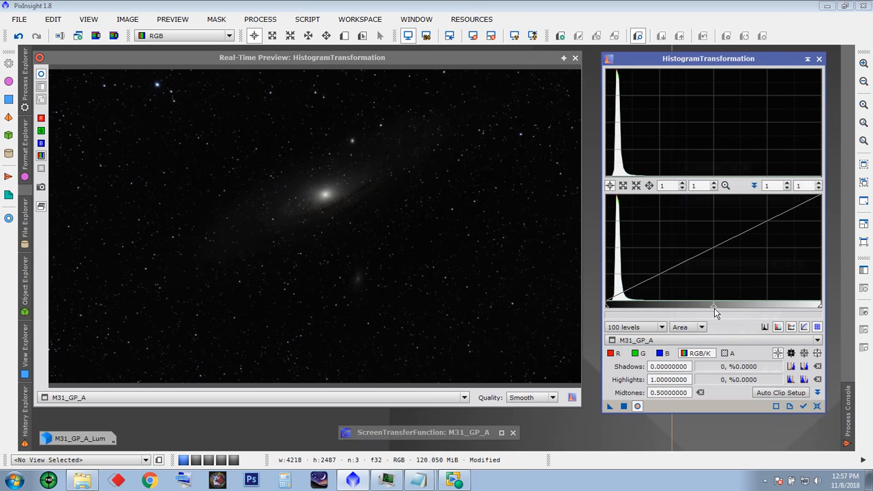
Step: Apply a second stretch to M31_GP_A with midtones at about 0.215, and reset the histogram settings
left_click_drag(713, 310, 671, 310)
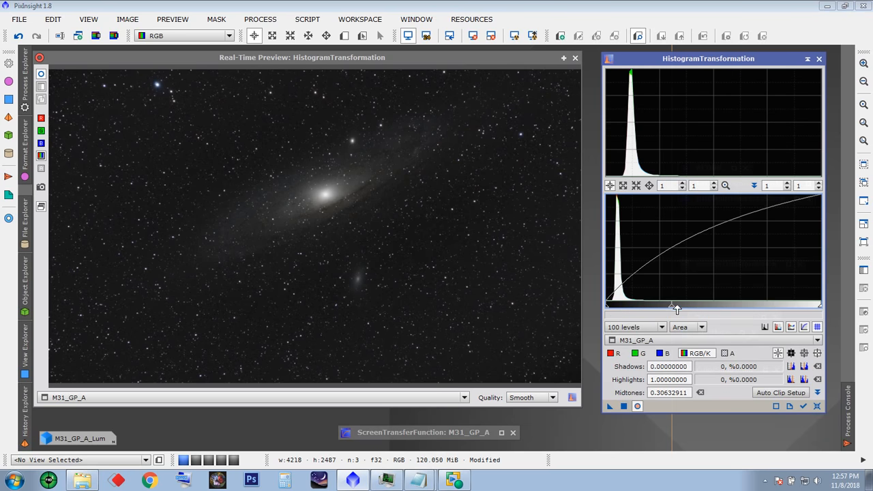
left_click_drag(671, 307, 652, 307)
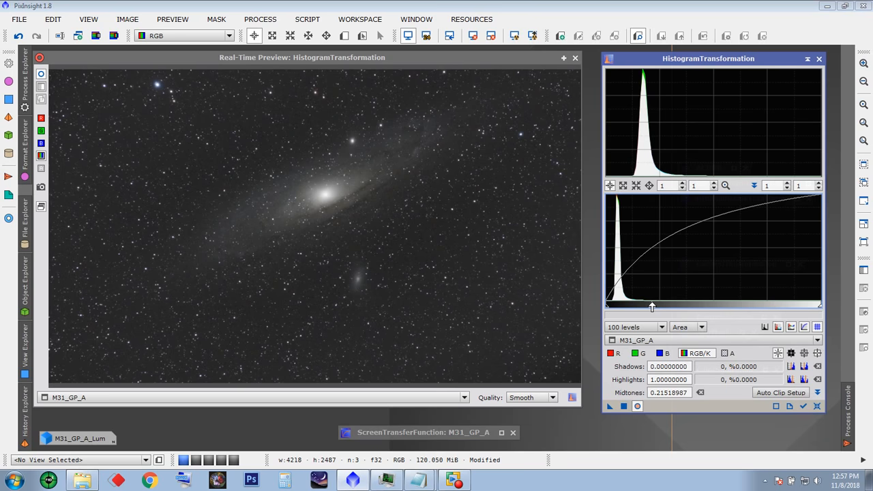
left_click(623, 406)
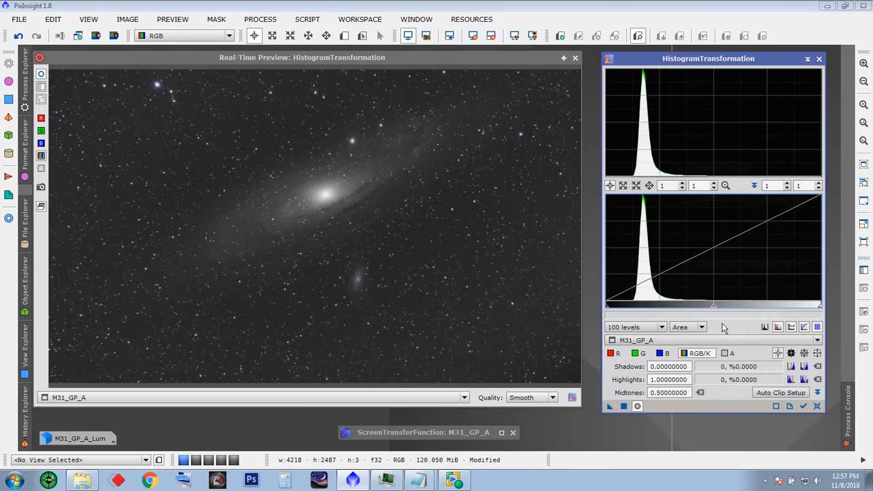
Step: Apply a third stretch with shadows at about 0.086 and midtones at about 0.307, and reset the histogram settings
left_click_drag(715, 310, 690, 306)
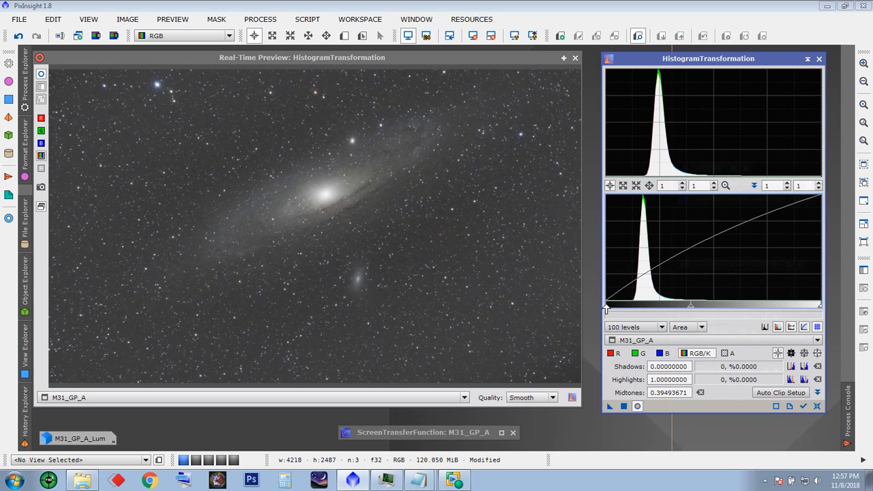
left_click_drag(680, 366, 650, 366)
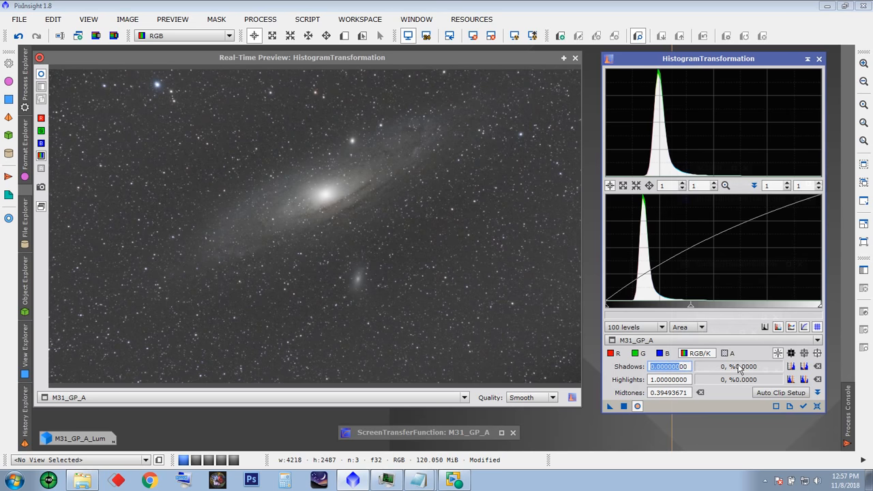
left_click_drag(607, 309, 623, 311)
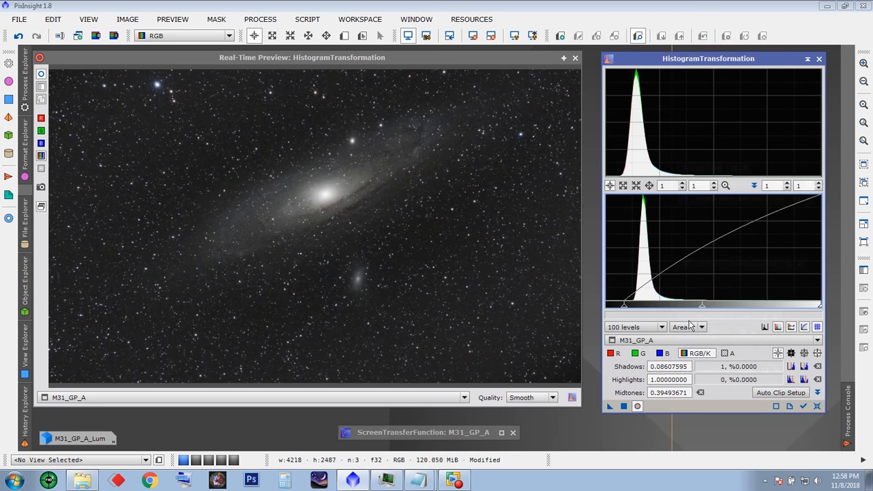
left_click_drag(701, 309, 685, 309)
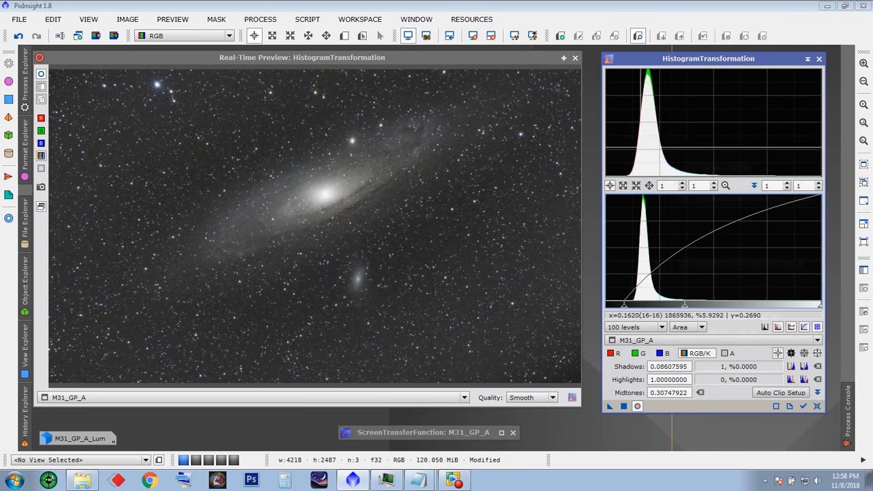
left_click(624, 407)
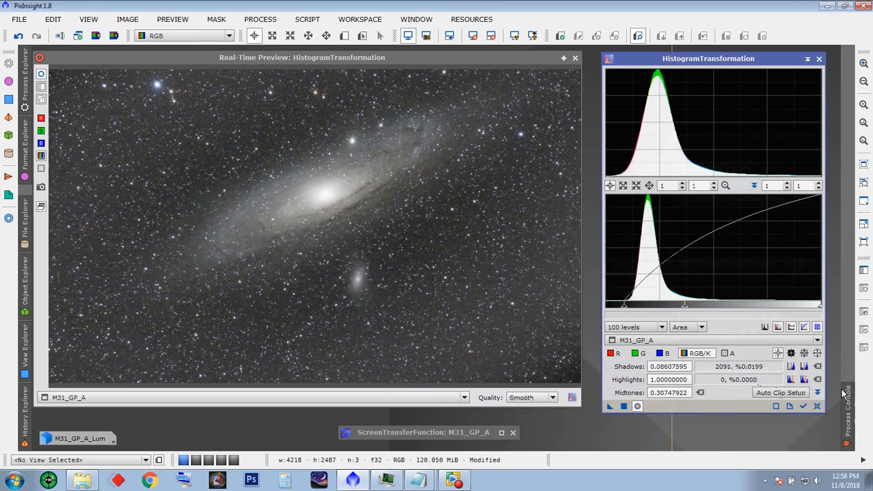
left_click(817, 406)
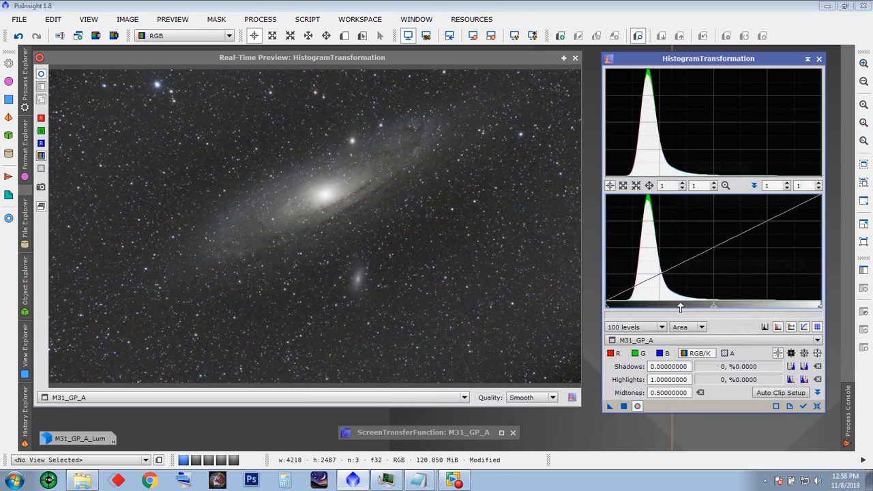
Step: Set the histogram midtones to about 0.448 and the shadows to about 0.073
left_click(712, 308)
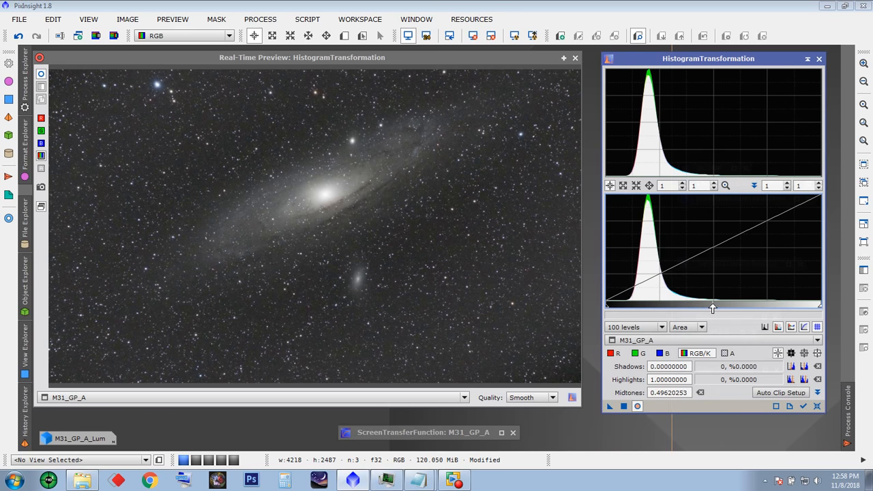
left_click_drag(712, 309, 703, 307)
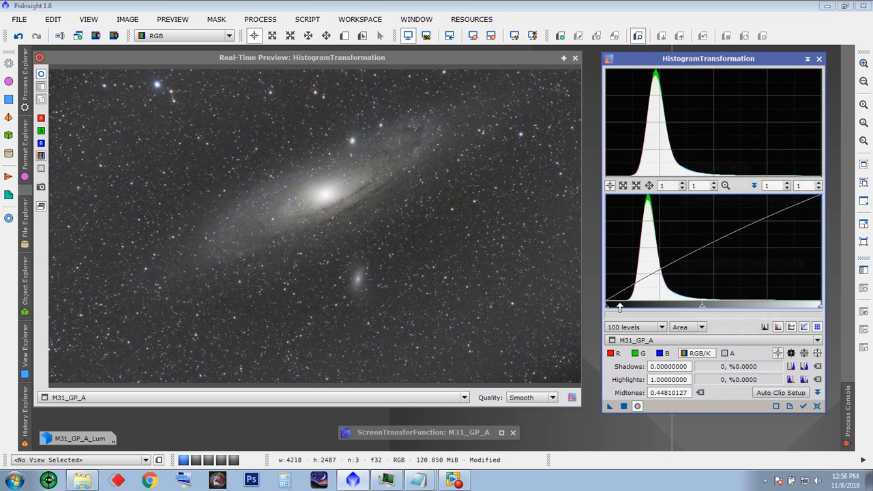
left_click_drag(607, 309, 621, 308)
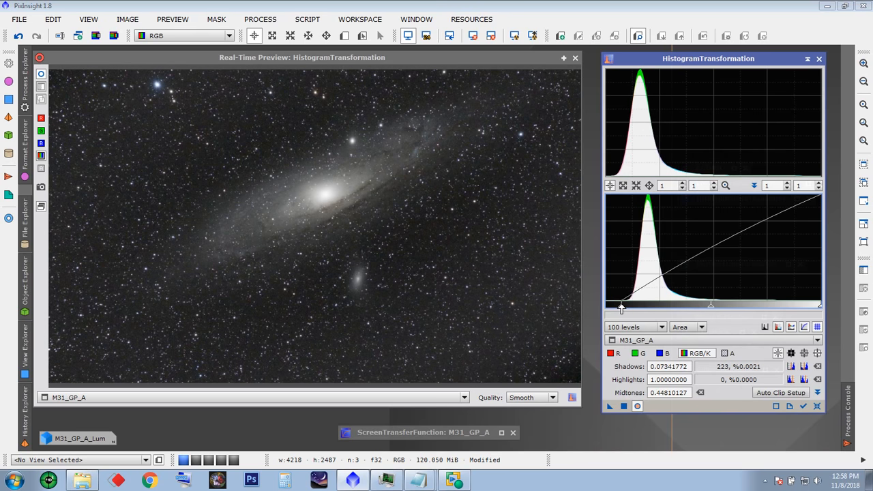
Step: Close the real-time preview, apply the current stretch to M31_GP_A, and reset the histogram settings
left_click(41, 74)
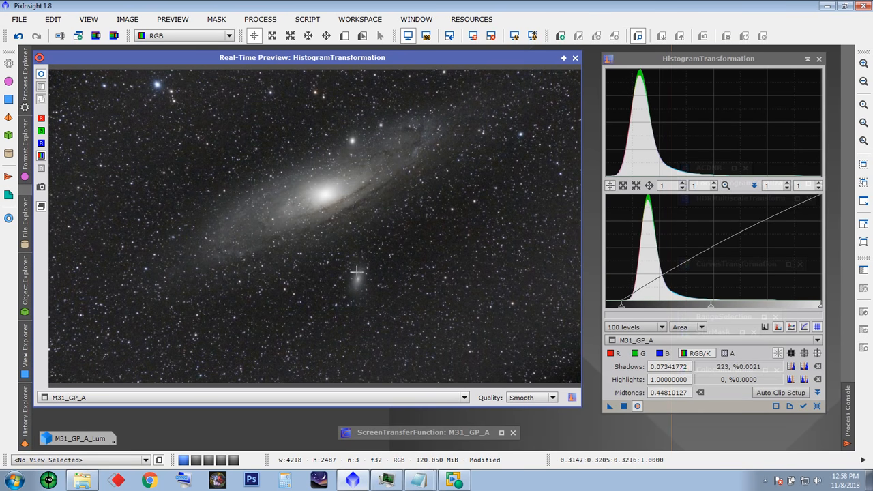
left_click_drag(528, 60, 516, 199)
left_click(562, 198)
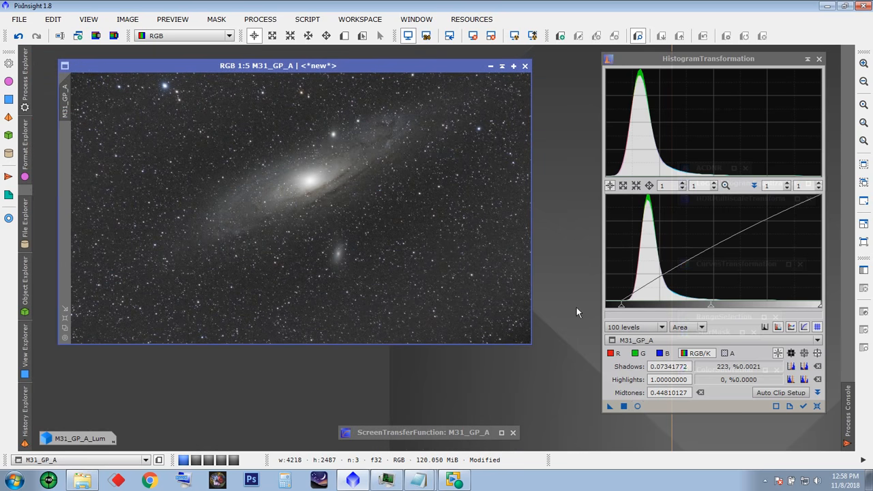
left_click_drag(607, 408, 309, 205)
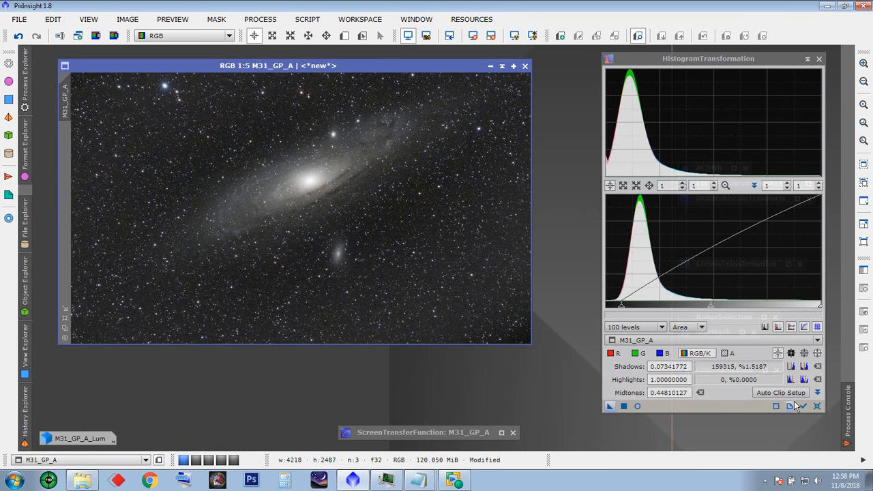
left_click(818, 407)
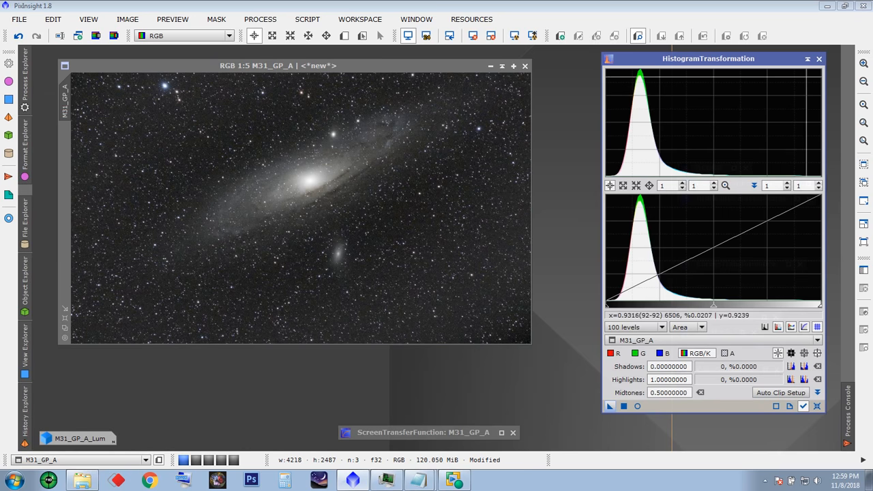
Step: Collapse HistogramTransformation and stow it with ScreenTransferFunction among the other collapsed process windows
left_click(808, 59)
left_click_drag(737, 236, 737, 61)
left_click_drag(404, 431, 711, 72)
left_click(335, 74)
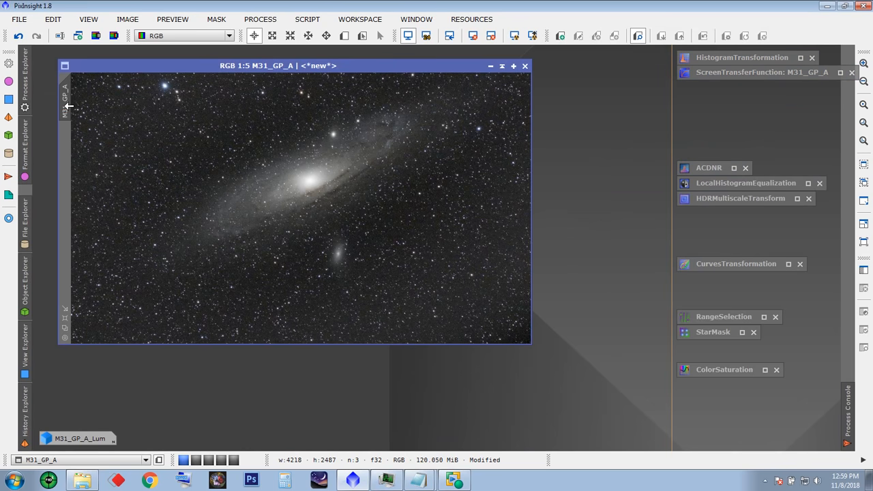
Step: Save the stretched image in the master folder as M31_GP_B.xisf
left_click(19, 19)
left_click(49, 115)
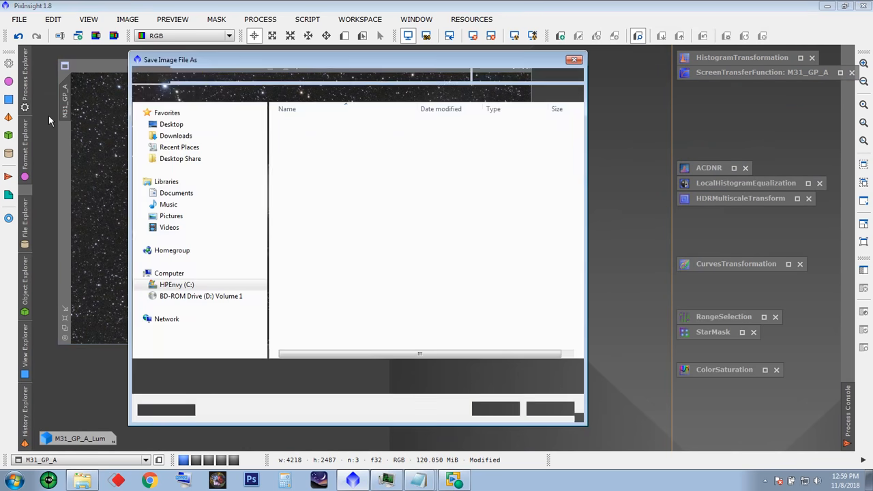
left_click(233, 370)
key("BackSpace")
type("B")
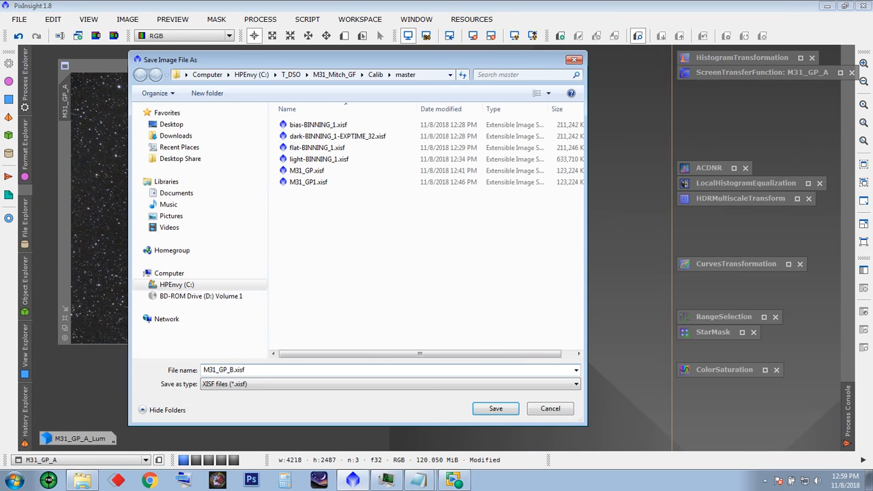
left_click(495, 409)
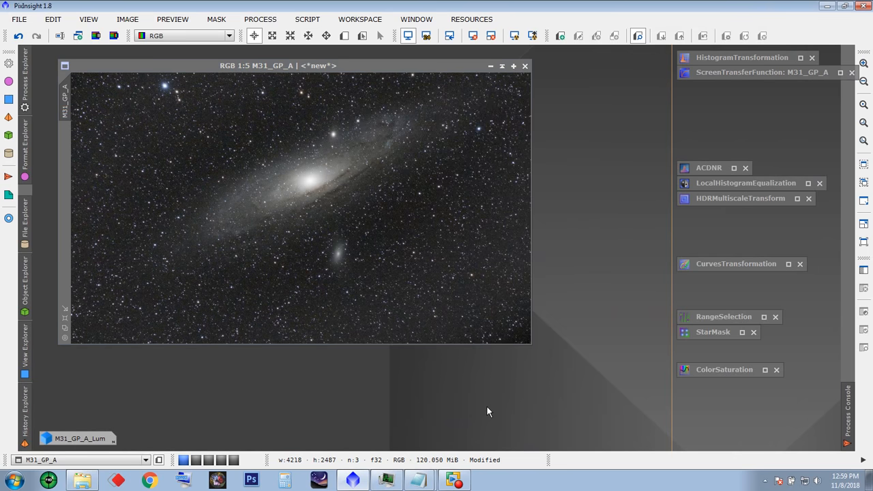
Step: Finish saving the stretched image as M31_GP_B.xisf
left_click(476, 364)
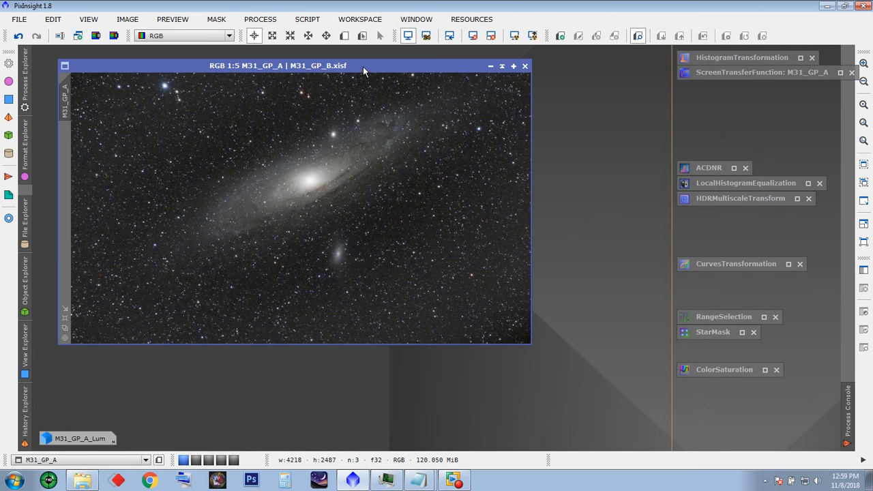
left_click_drag(363, 66, 363, 72)
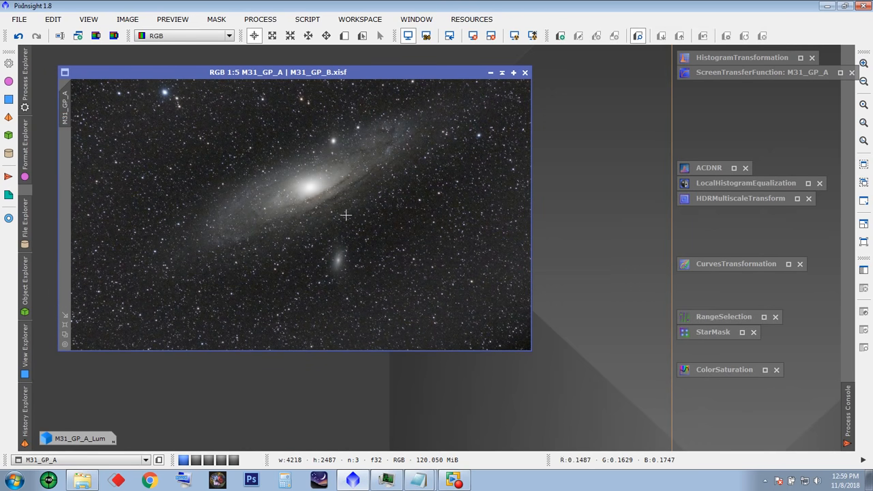
Step: Examine the stretched galaxy image and its star field at several magnifications
scroll(345, 223, "up", 4)
scroll(345, 248, "down", 5)
scroll(345, 247, "up", 1)
scroll(346, 213, "up", 4)
scroll(343, 213, "down", 5)
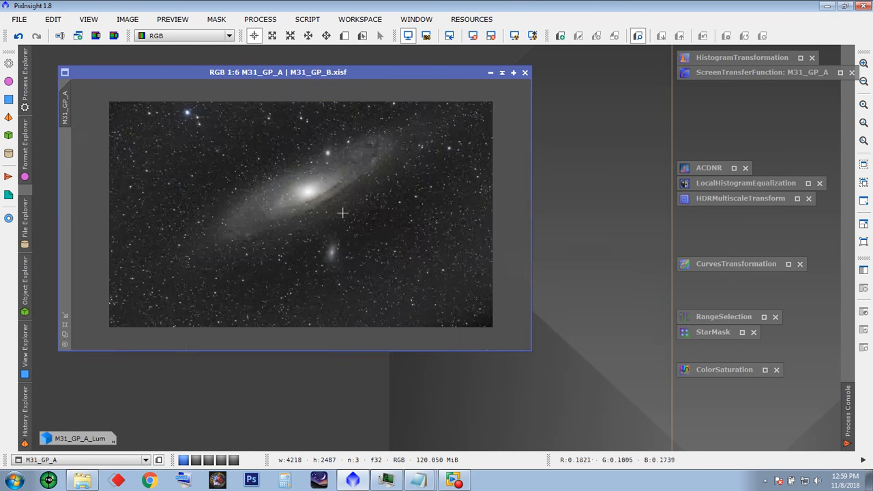
scroll(343, 213, "up", 1)
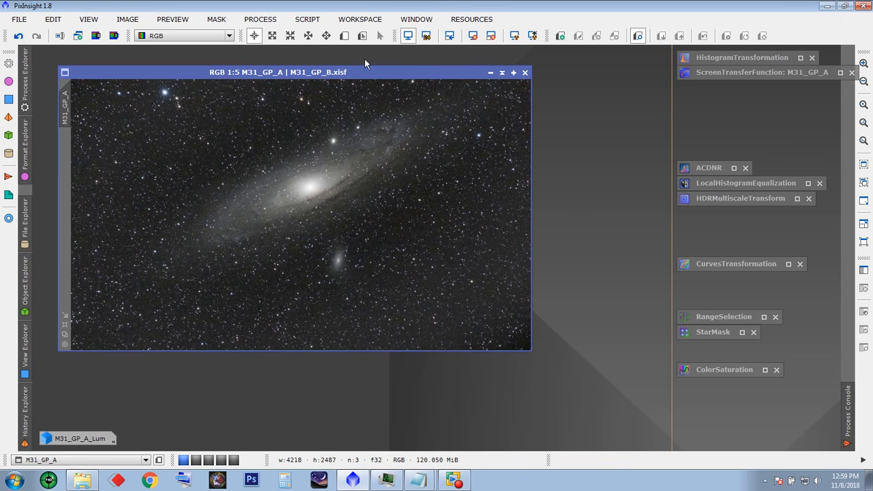
left_click_drag(367, 71, 357, 60)
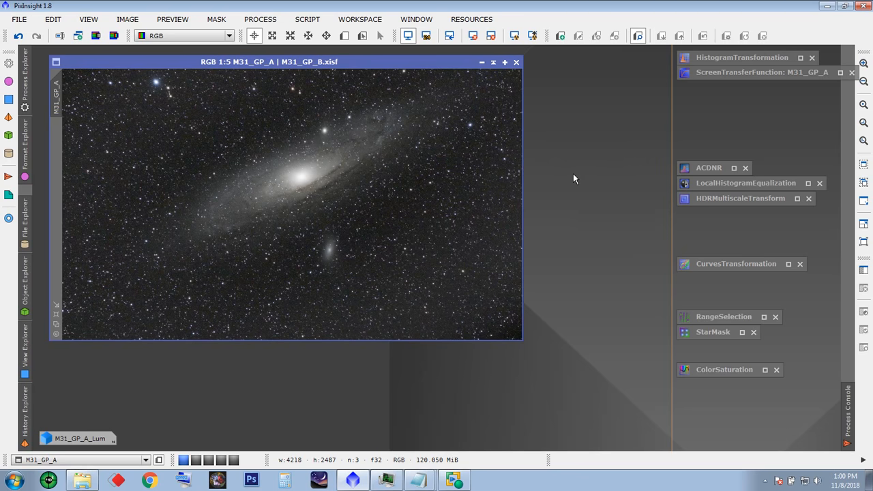
left_click_drag(394, 63, 396, 89)
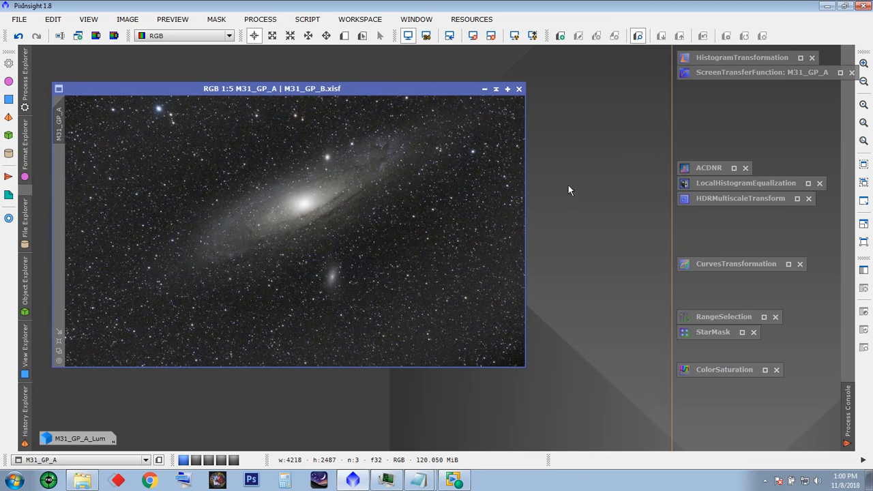
Step: View the M31_GP_A_Lum luminance image and minimise it again
double_click(80, 441)
left_click_drag(290, 90, 382, 98)
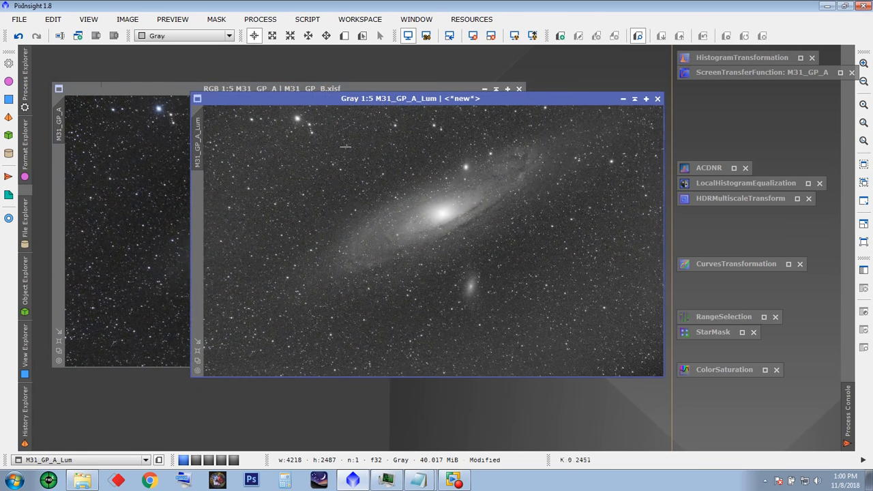
left_click(622, 99)
Step: Assign M31_GP_A_Lum as the non-inverted mask of the M31_GP_A image
left_click(216, 20)
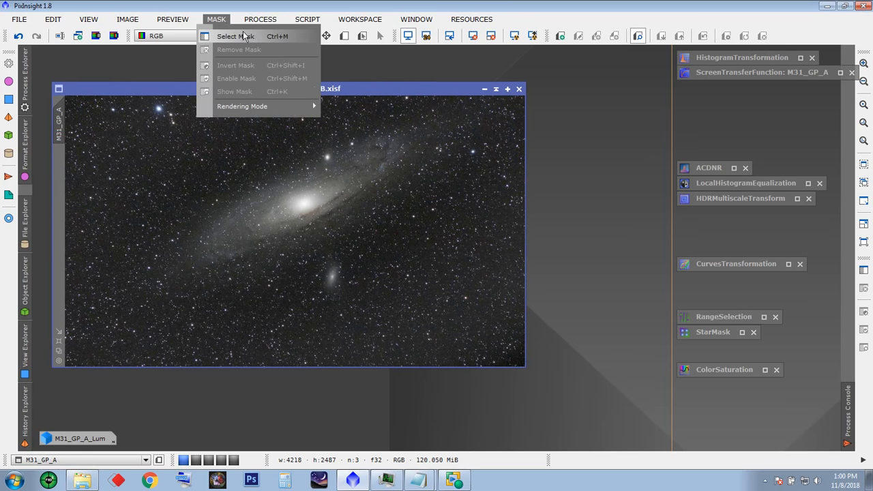
left_click(244, 34)
left_click(388, 236)
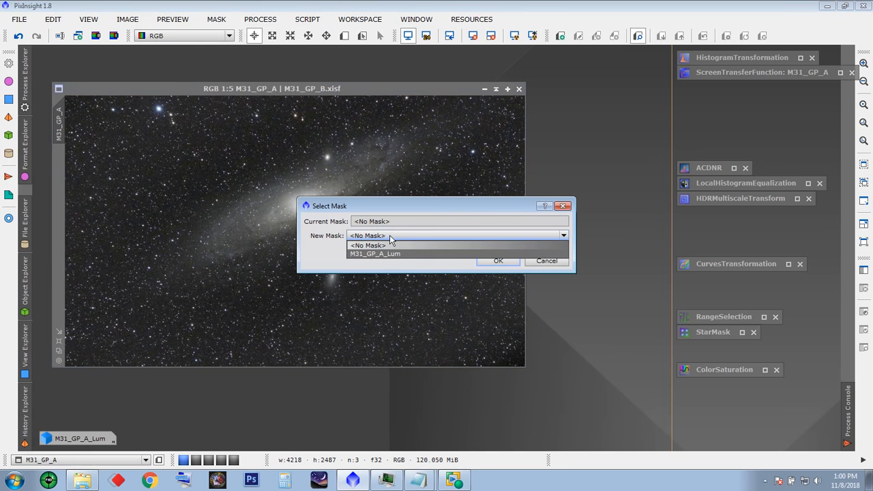
left_click(390, 253)
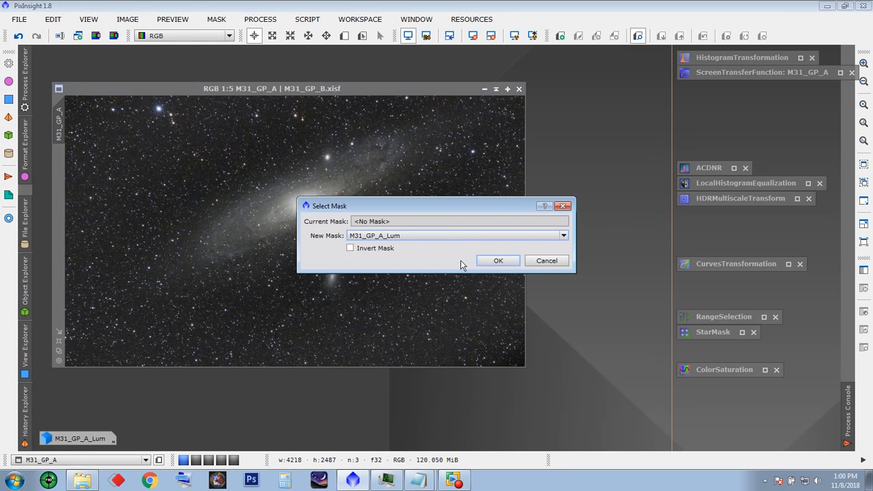
left_click(499, 261)
Step: Show and hide the mask overlay repeatedly to check the protected areas, leaving the overlay hidden
key("ctrl+k")
key("ctrl+k")
key("ctrl+k")
key("ctrl+k")
key("ctrl+k")
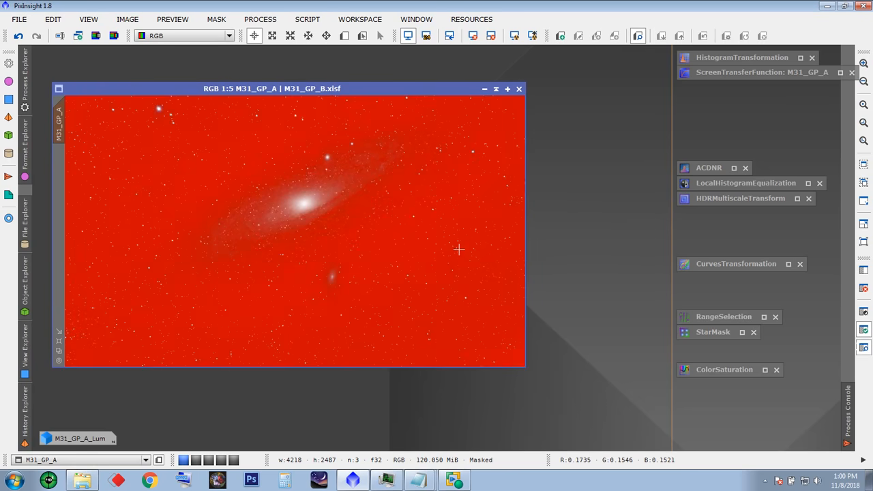
key("ctrl+k")
key("ctrl+k")
key("ctrl+k")
key("ctrl+k")
key("ctrl+k")
key("ctrl+k")
key("ctrl+k")
key("ctrl+k")
key("ctrl+k")
Step: Define a preview of about 1000 × 695 pixels over the galaxy's core and adjacent dust lanes, and view it at 1:2
left_click(344, 35)
left_click_drag(278, 157, 386, 234)
left_click(60, 169)
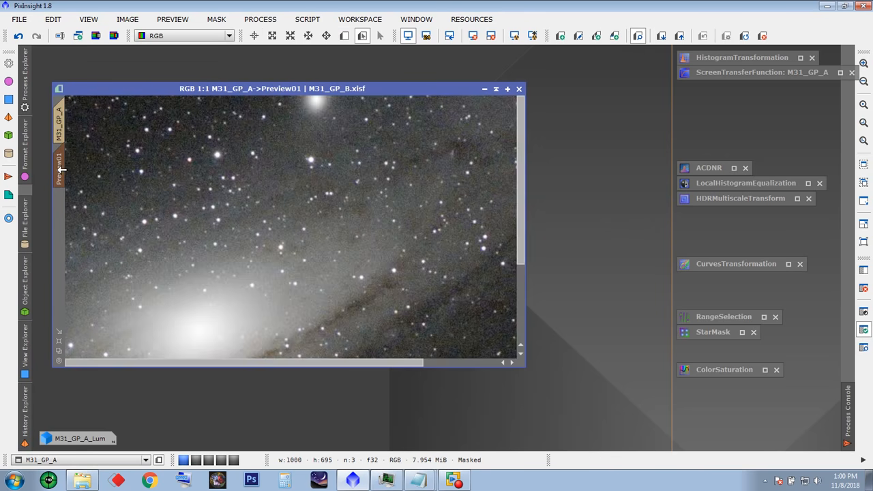
scroll(307, 189, "up", 1)
scroll(310, 188, "down", 3)
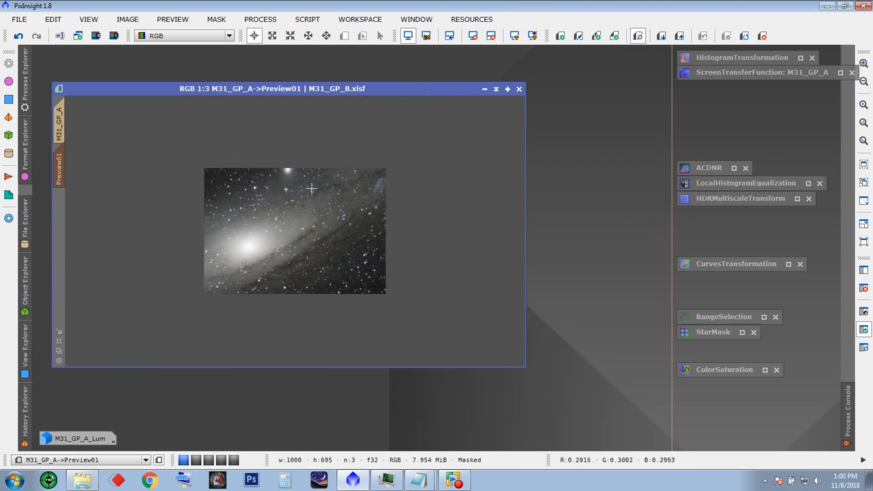
scroll(311, 188, "up", 1)
left_click_drag(437, 89, 428, 64)
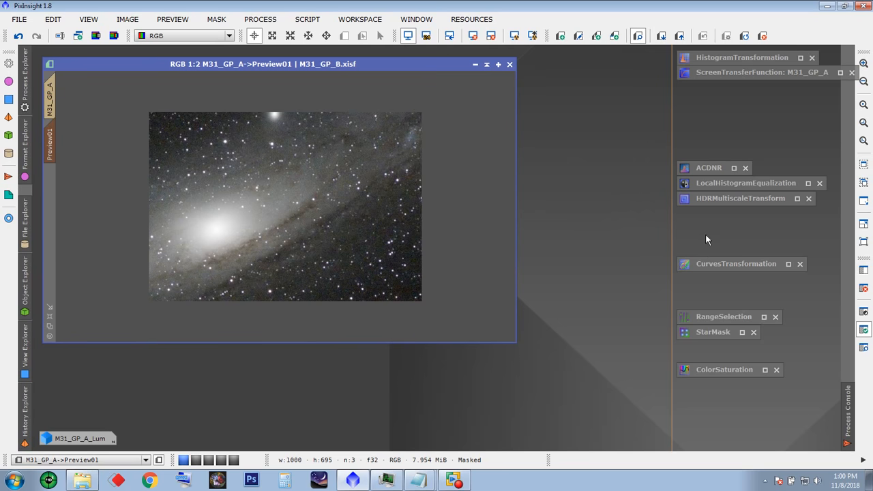
Step: Open HDRMultiscaleTransform and apply it to Preview01 with 6 layers and 1 iteration
double_click(729, 198)
left_click_drag(666, 102, 655, 88)
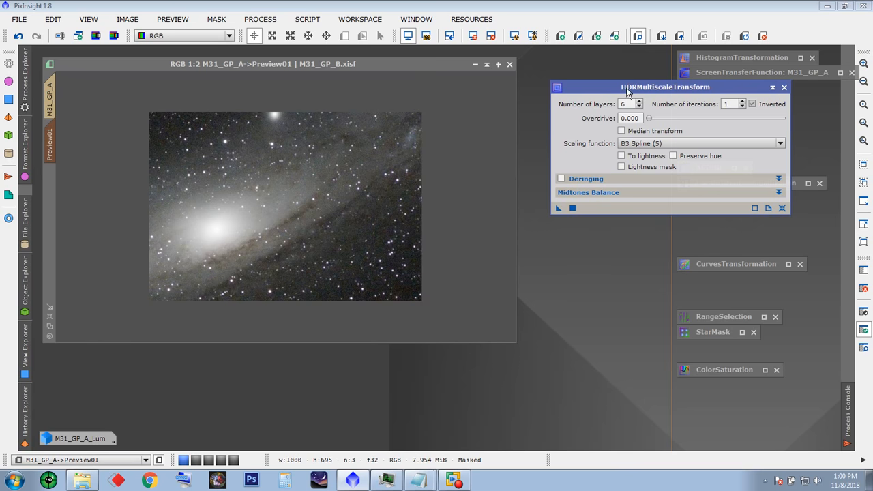
left_click_drag(627, 91, 642, 114)
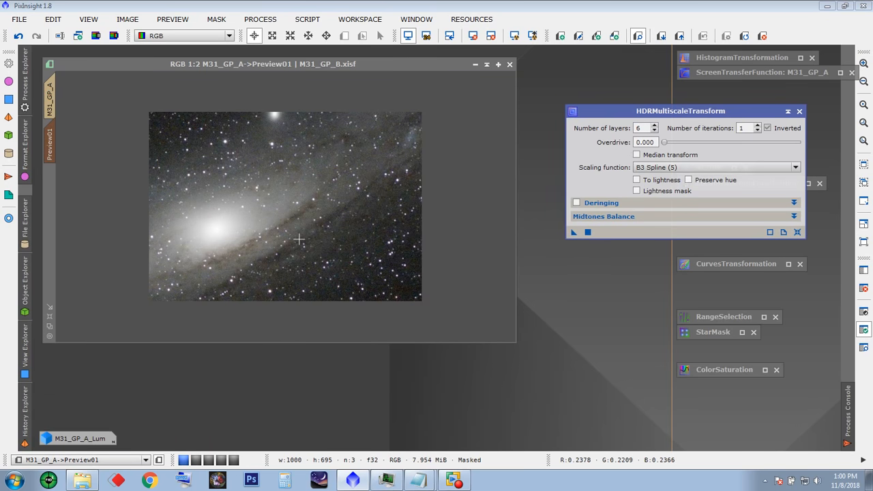
left_click_drag(661, 110, 642, 94)
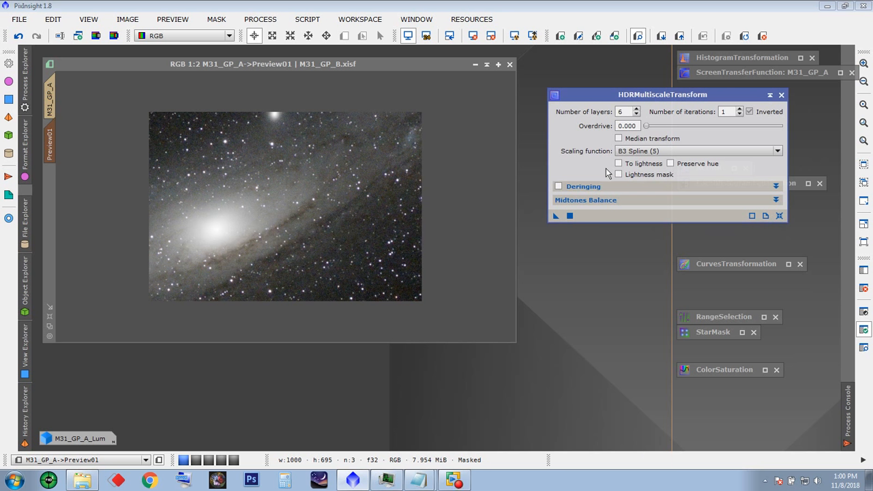
left_click_drag(556, 216, 342, 215)
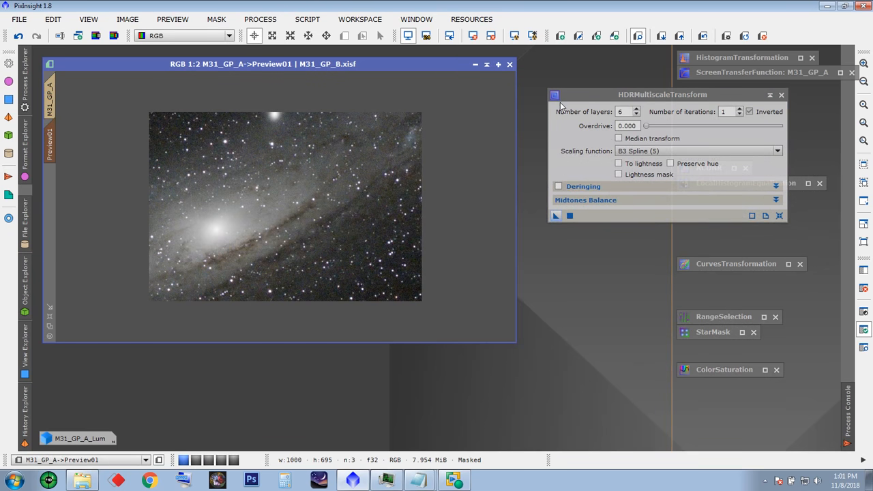
Step: Compare Preview01 before and after the HDR transform
left_click(703, 37)
left_click(704, 38)
left_click(703, 38)
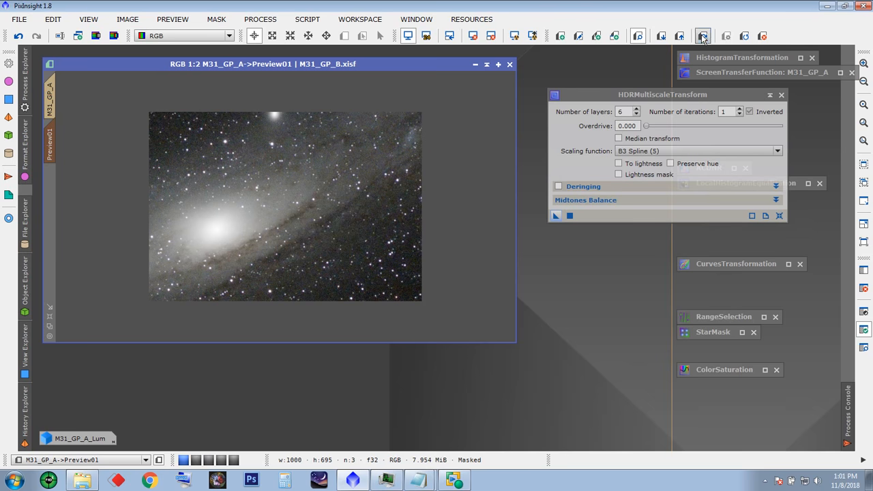
left_click(703, 38)
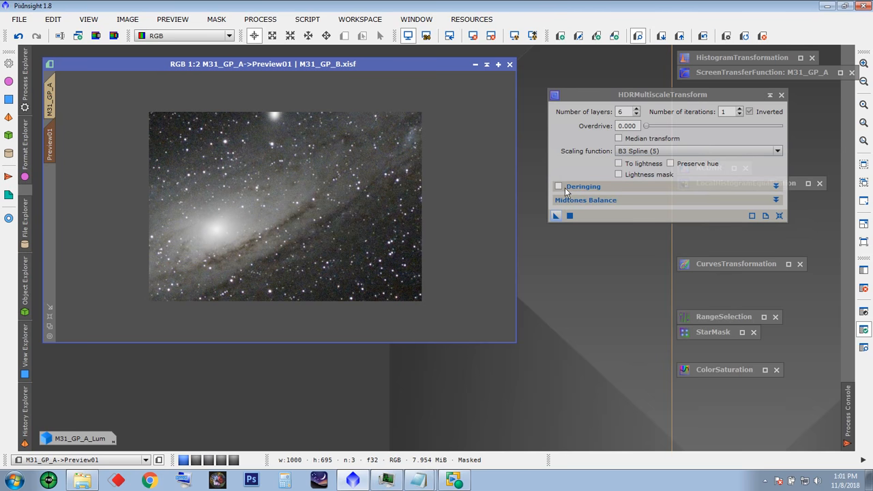
left_click(703, 38)
Step: Enable Deringing, reapply HDRMultiscaleTransform to Preview01, and compare the preview before and after
left_click(558, 187)
left_click_drag(556, 217, 272, 208)
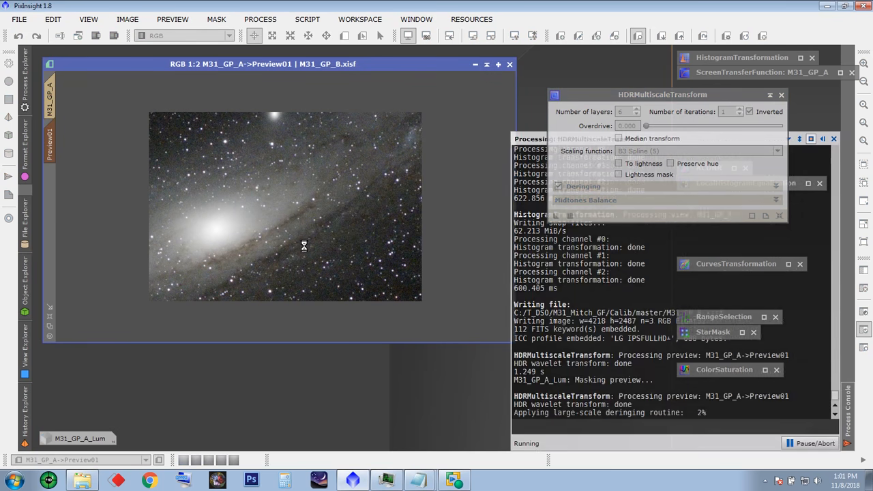
left_click(705, 40)
left_click(705, 40)
left_click(705, 39)
left_click(705, 40)
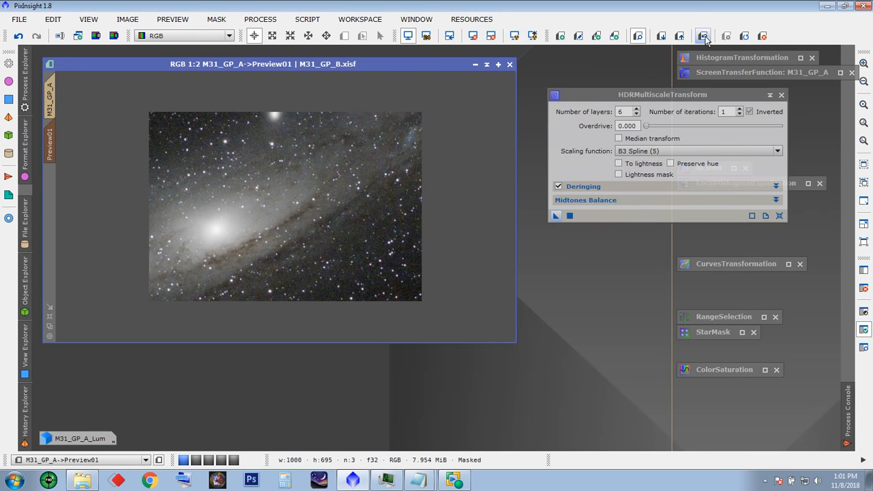
Step: Apply HDRMultiscaleTransform with Deringing to the full M31_GP_A image
left_click(51, 106)
left_click_drag(556, 216, 319, 188)
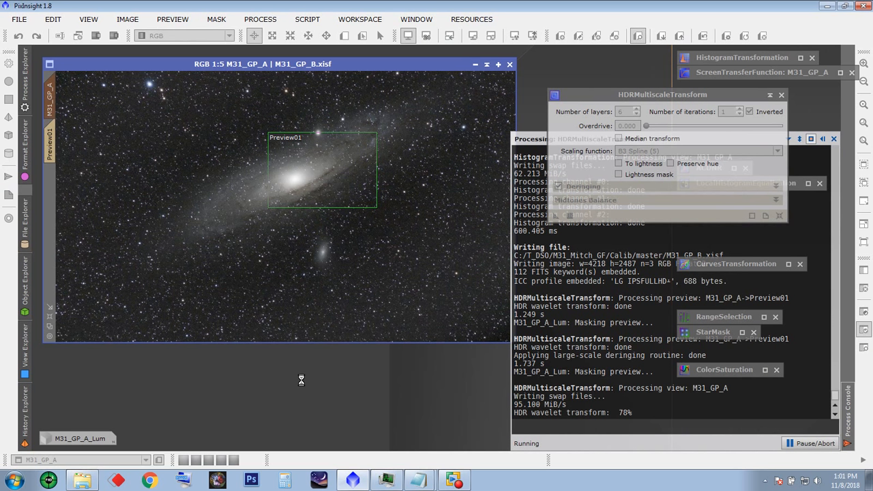
Step: Check the processor load in Windows Task Manager during the processing, and minimise it again
left_click(386, 480)
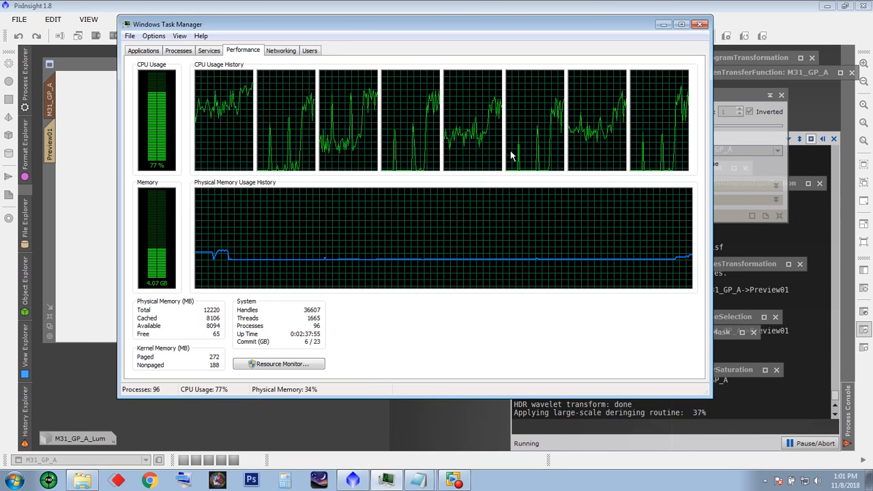
left_click_drag(493, 27, 487, 54)
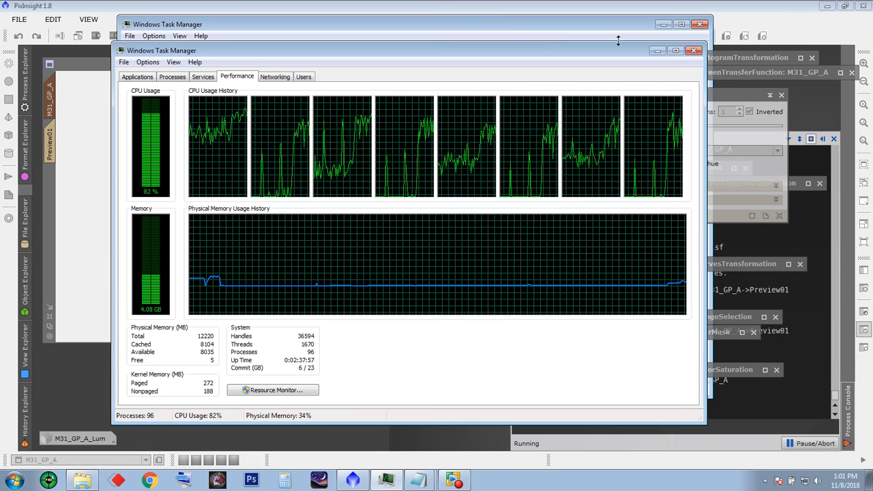
left_click(653, 52)
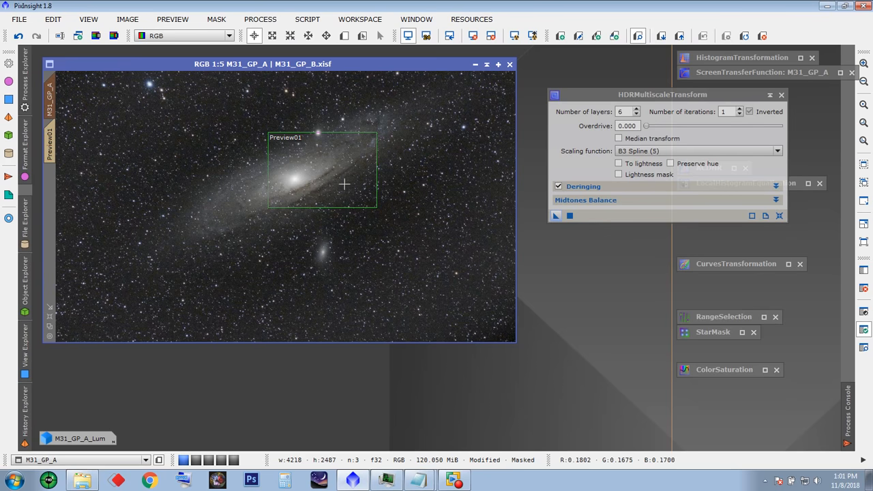
Step: Enlarge the M31_GP_A view to 1:4 and compare it with the HDR transform undone and redone, leaving the transform applied
scroll(335, 192, "up", 4)
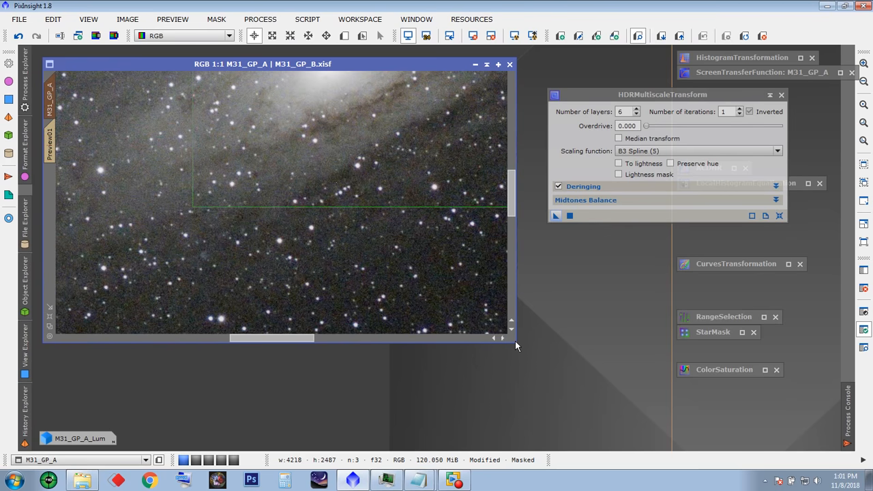
key("ctrl+0")
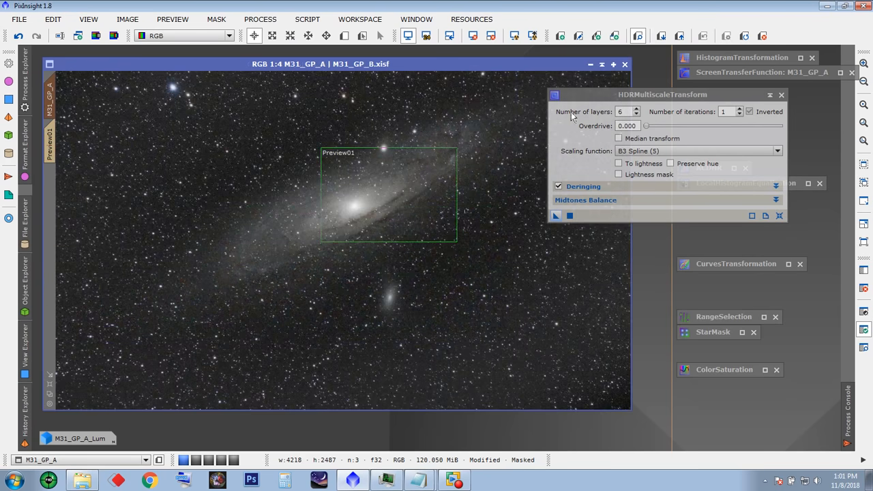
left_click_drag(577, 101, 676, 104)
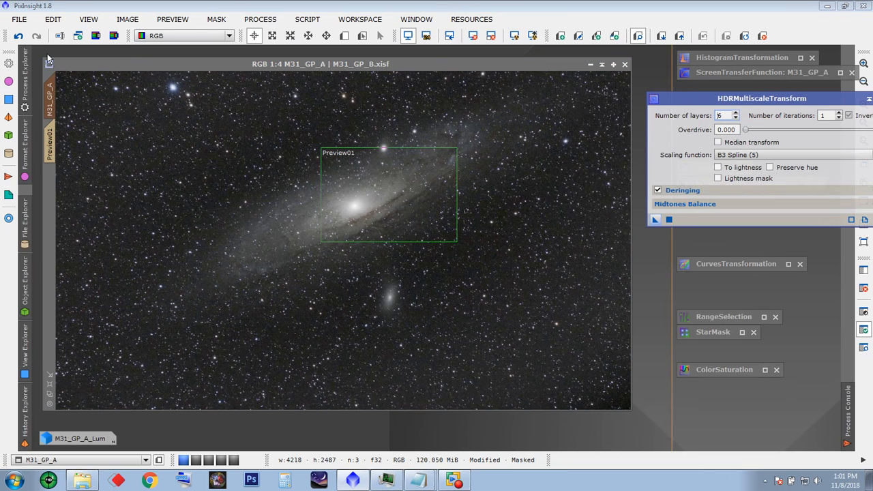
left_click(20, 37)
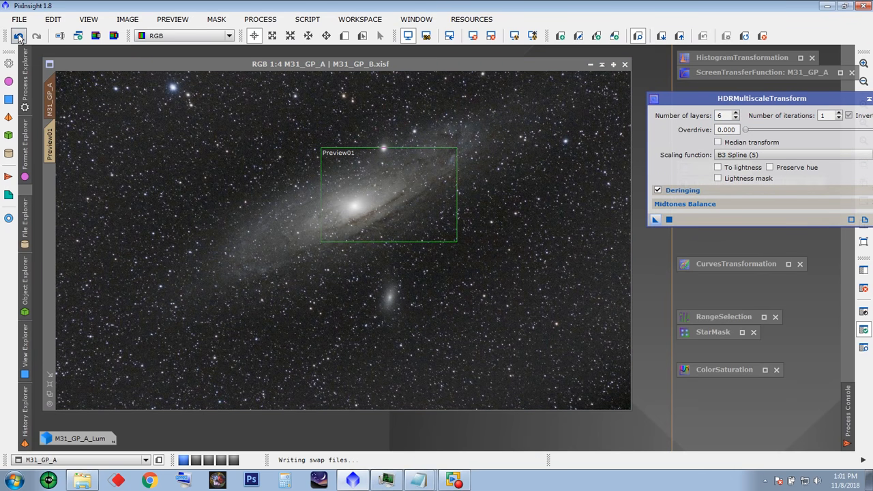
left_click(36, 38)
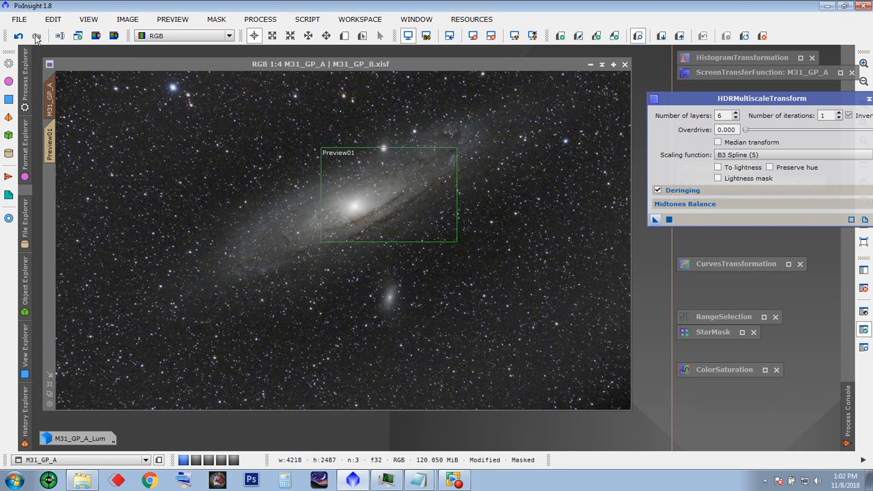
left_click(37, 38)
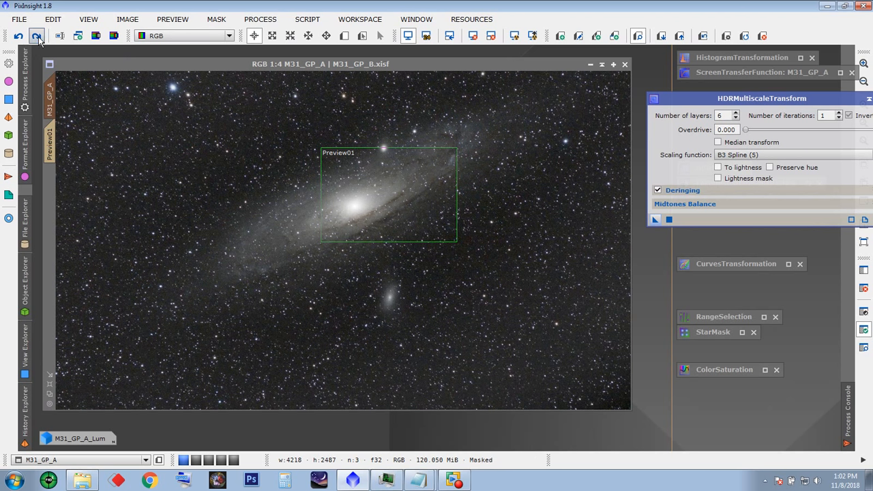
left_click(37, 37)
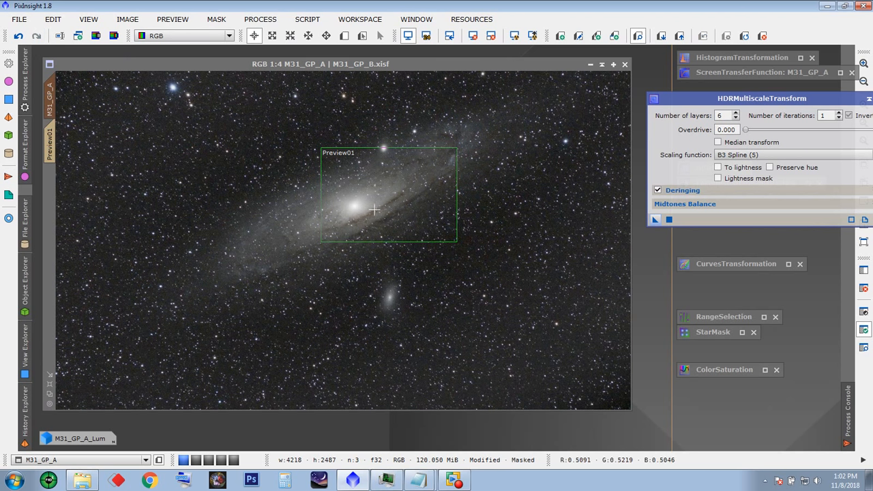
Step: Close the HDRMultiscaleTransform window
left_click_drag(741, 101, 568, 106)
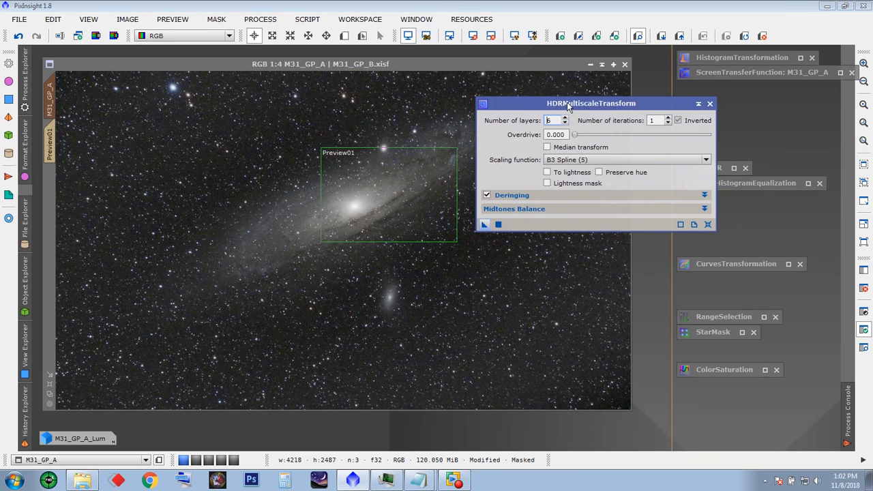
left_click(709, 104)
mouse_move(456, 484)
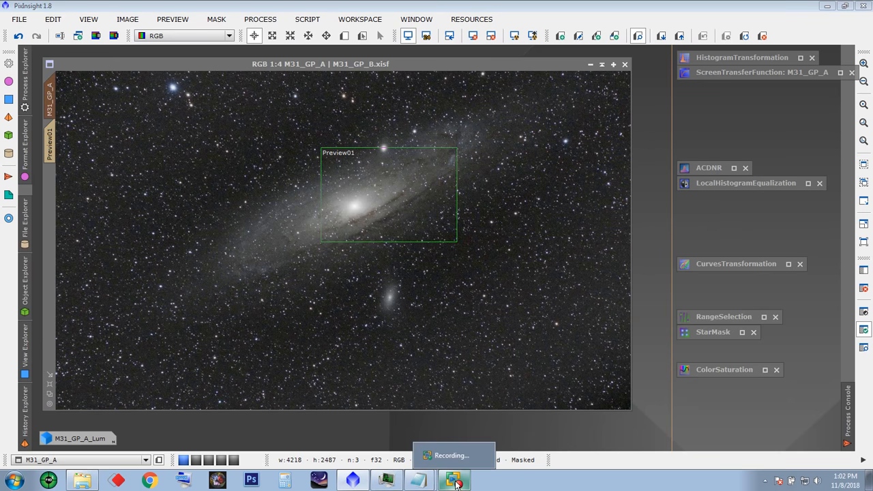
Step: Open LocalHistogramEqualization and start its real-time preview on Preview01 of M31_GP_A
left_click(563, 433)
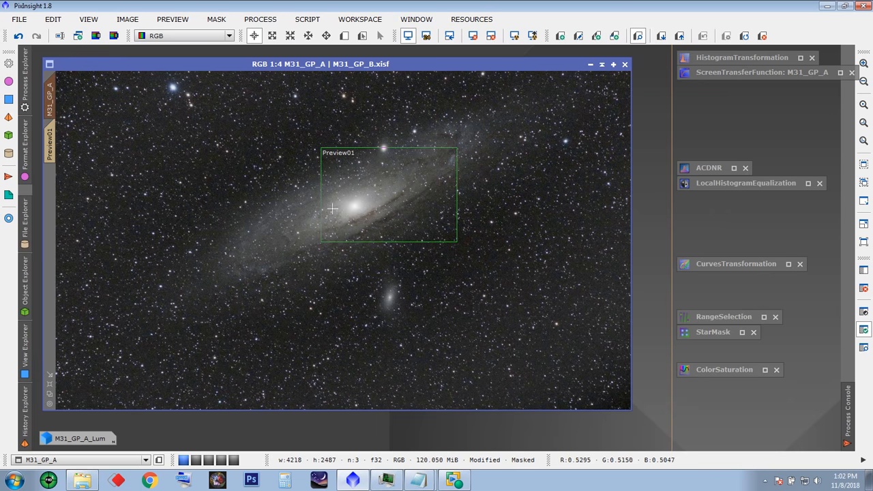
double_click(737, 184)
left_click_drag(699, 91, 699, 91)
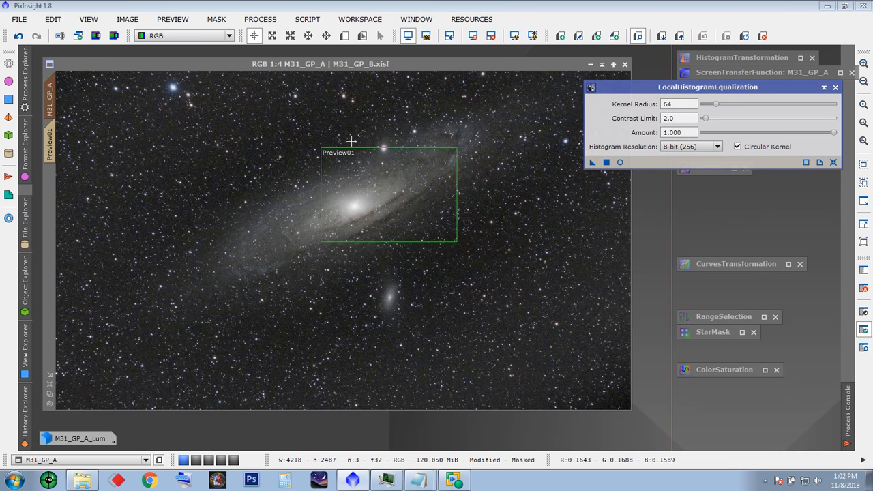
left_click(621, 162)
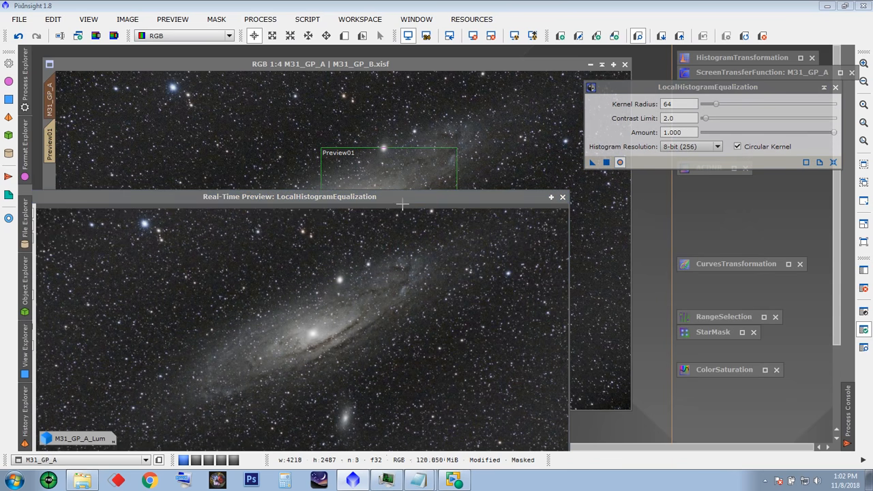
left_click_drag(410, 198, 427, 67)
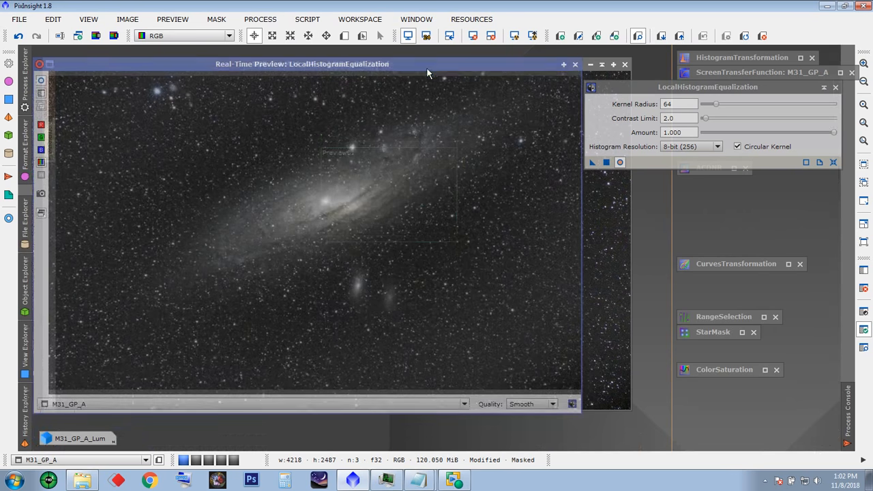
left_click(464, 404)
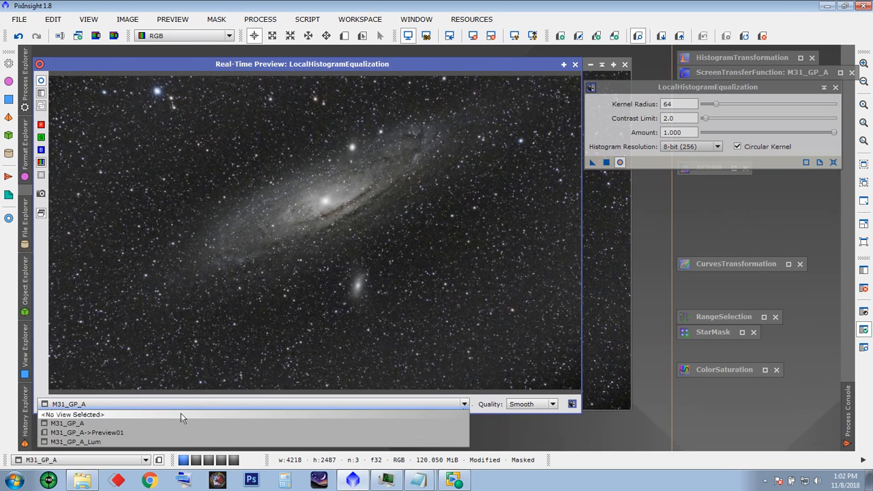
left_click(133, 434)
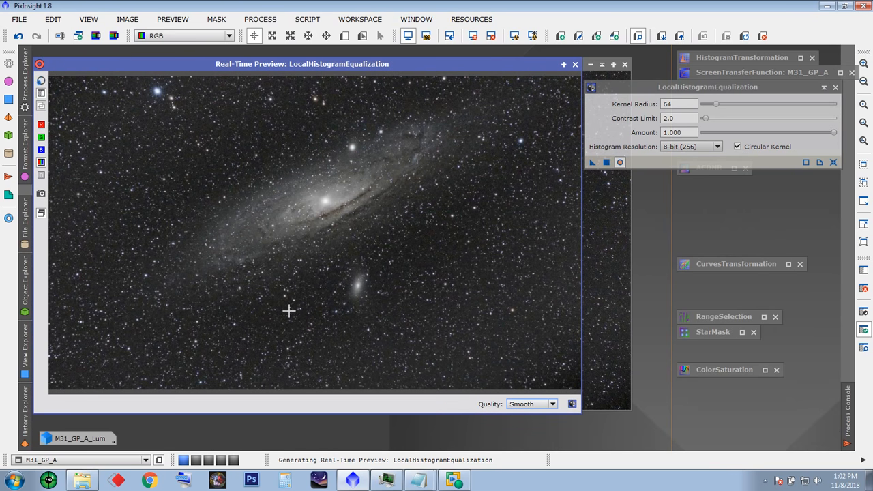
Step: Set the Amount to 0.200 and the Contrast Limit to 5.0, comparing Preview01 with and without the equalization
left_click_drag(833, 133, 729, 132)
left_click_drag(642, 88, 667, 102)
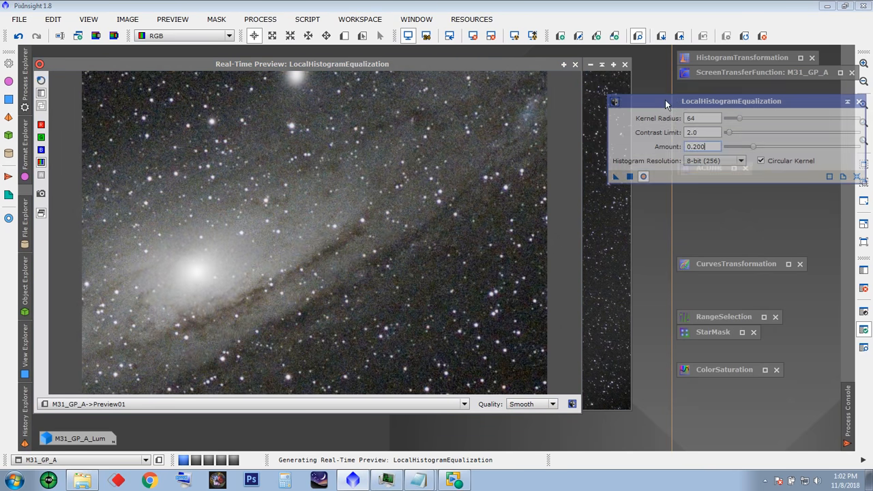
left_click(43, 84)
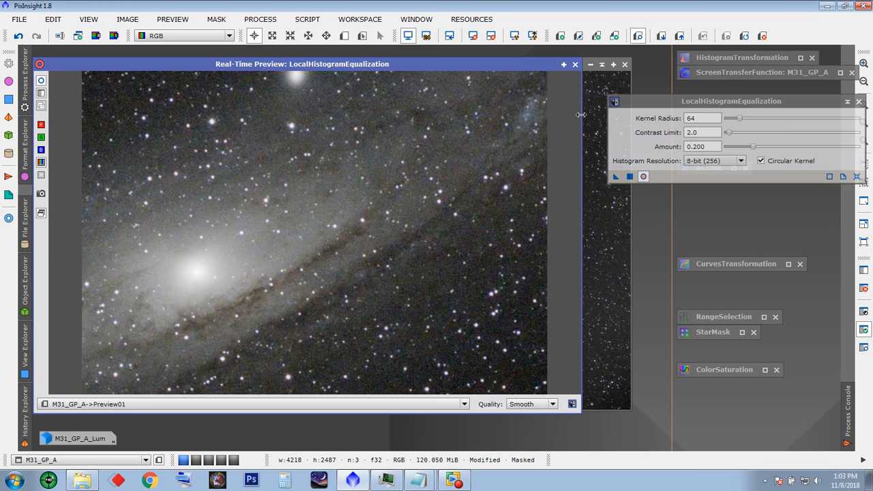
left_click_drag(637, 104, 628, 100)
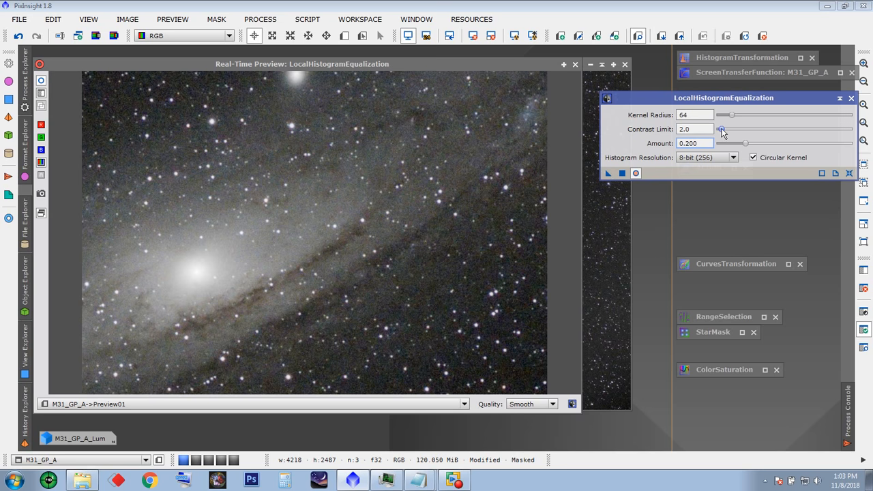
left_click_drag(721, 132, 729, 133)
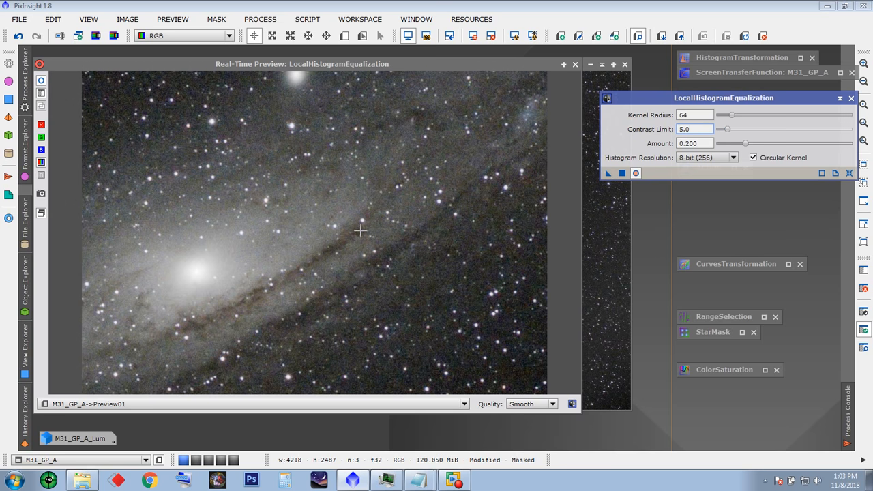
left_click(42, 81)
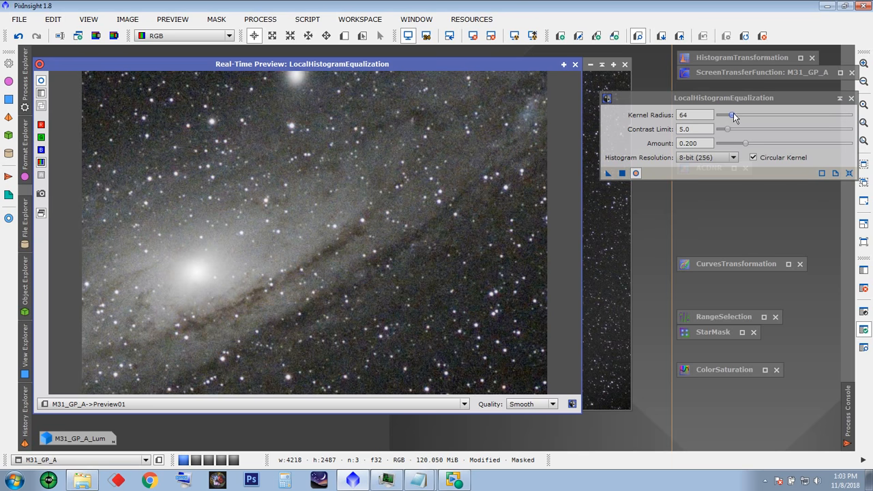
Step: Try a Kernel Radius of 20 and compare Preview01 with and without the effect several times
left_click_drag(732, 116, 721, 117)
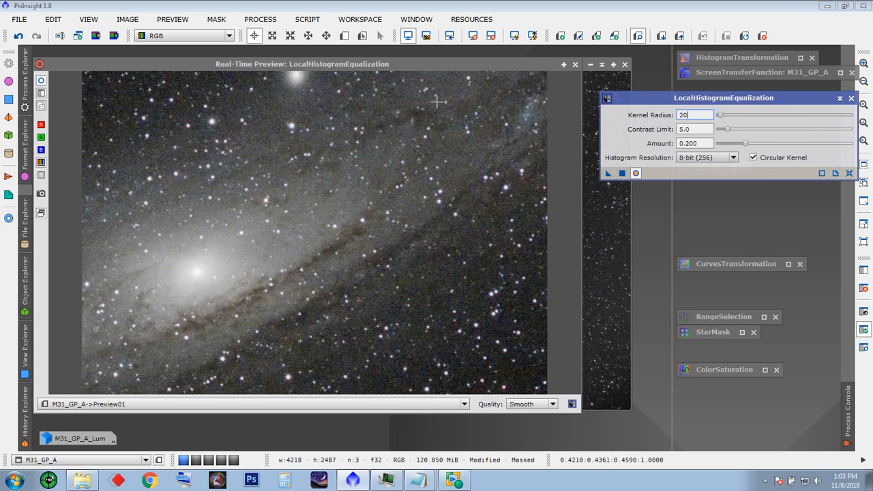
left_click(42, 81)
left_click(41, 82)
left_click(41, 81)
left_click(40, 81)
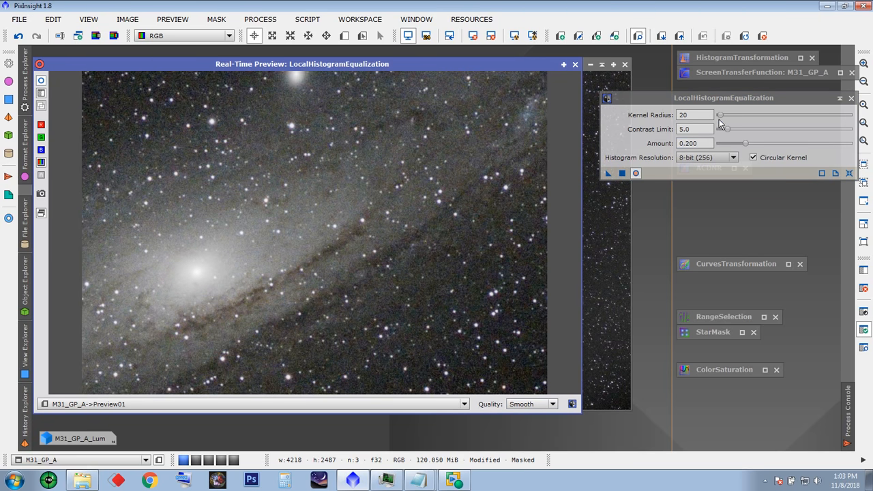
Step: Compare Kernel Radius values of 106, 142, 18 and 110 on Preview01 and settle on 80
left_click_drag(720, 116, 744, 118)
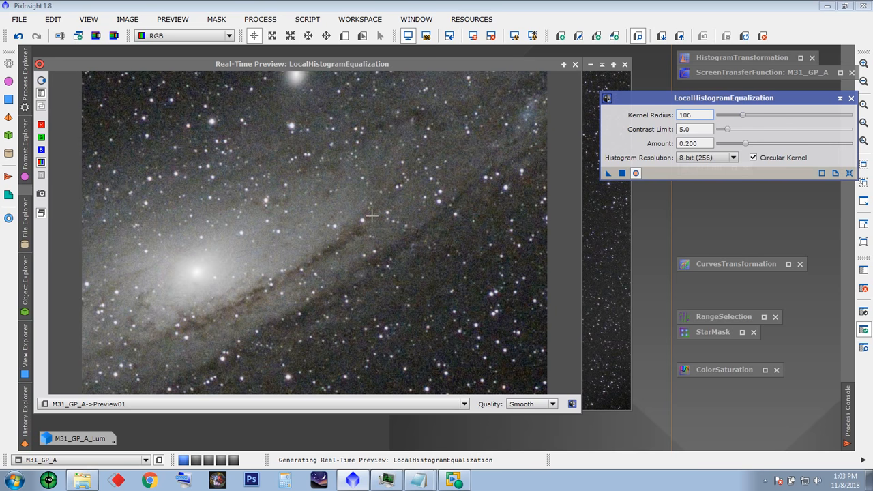
left_click(41, 82)
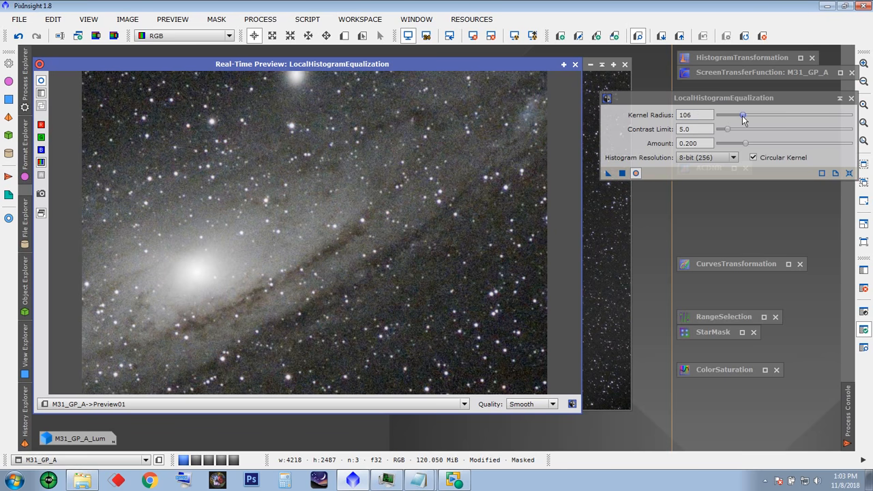
mouse_move(744, 120)
left_mouse_down()
mouse_move(721, 117)
mouse_move(752, 120)
left_mouse_up()
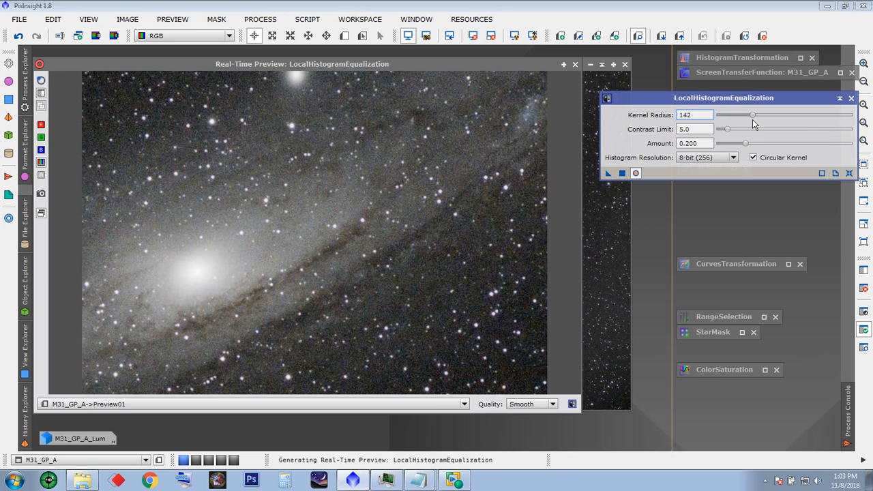
left_click_drag(752, 118, 721, 114)
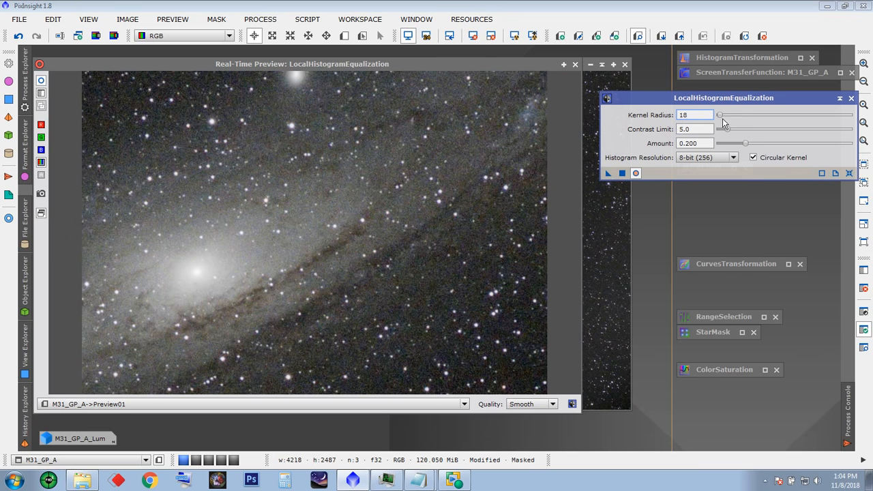
left_click_drag(721, 116, 742, 122)
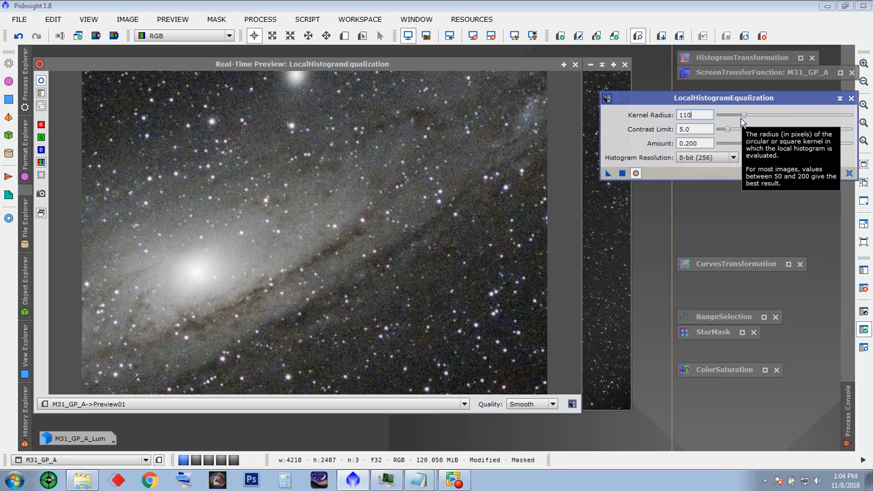
left_click(45, 85)
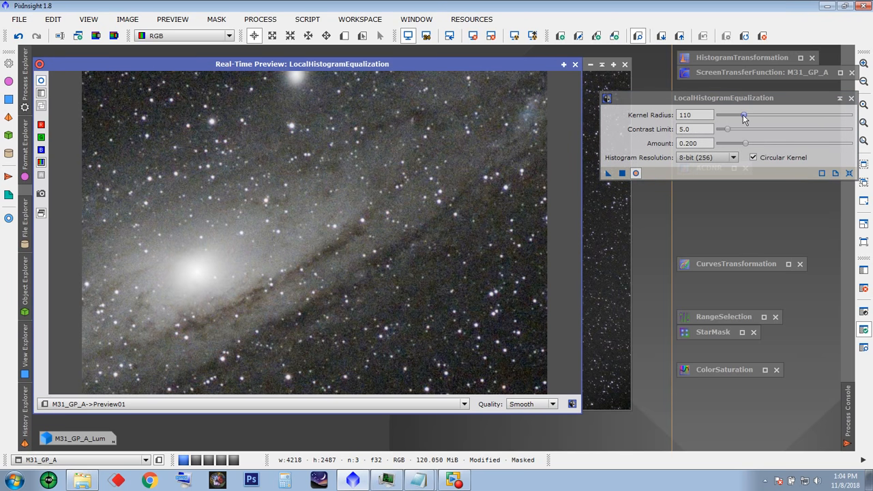
mouse_move(743, 117)
left_mouse_down()
mouse_move(721, 116)
mouse_move(736, 116)
left_mouse_up()
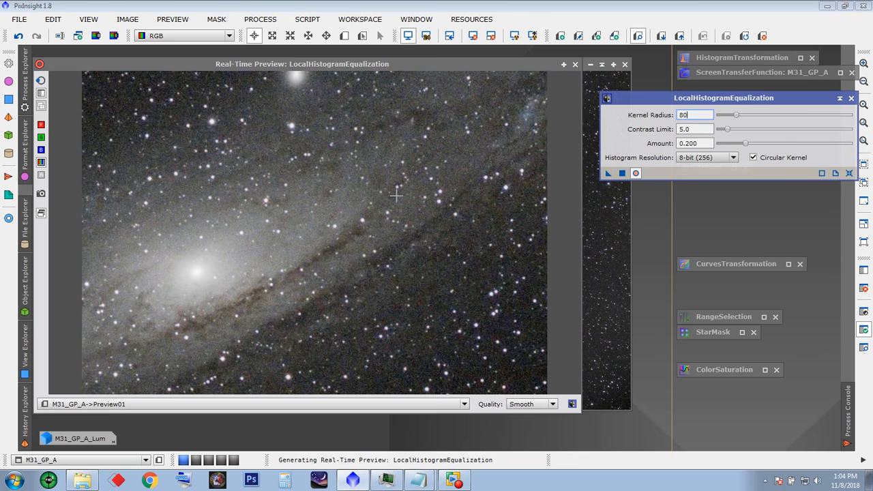
left_click(41, 81)
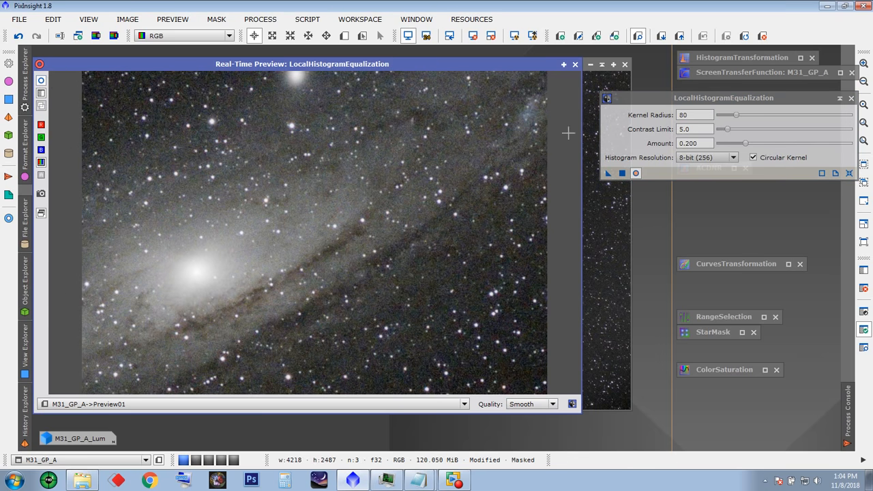
Step: Close the real-time preview and check the mask on M31_GP_A by repeatedly showing and hiding it
left_click(575, 64)
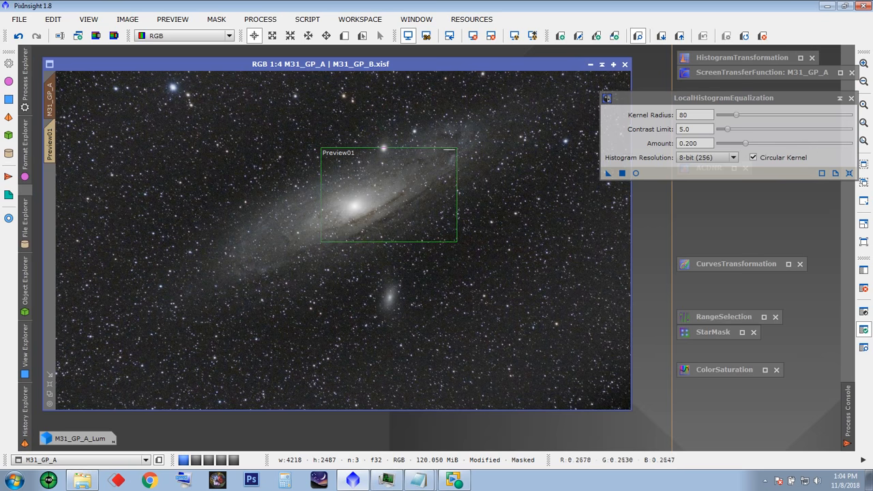
left_click(608, 174)
key("ctrl+k")
key("ctrl+k")
key("ctrl+k")
key("ctrl+k")
key("ctrl+k")
key("ctrl+k")
Step: Reopen the real-time preview on Preview01, try an Amount of 0.480 against the original, and return the Amount to 0.200
left_click(637, 174)
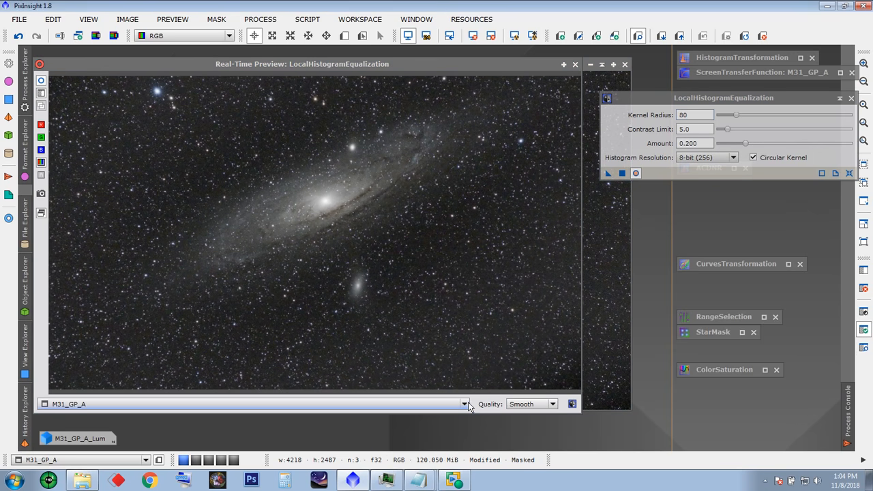
left_click(464, 404)
left_click(174, 433)
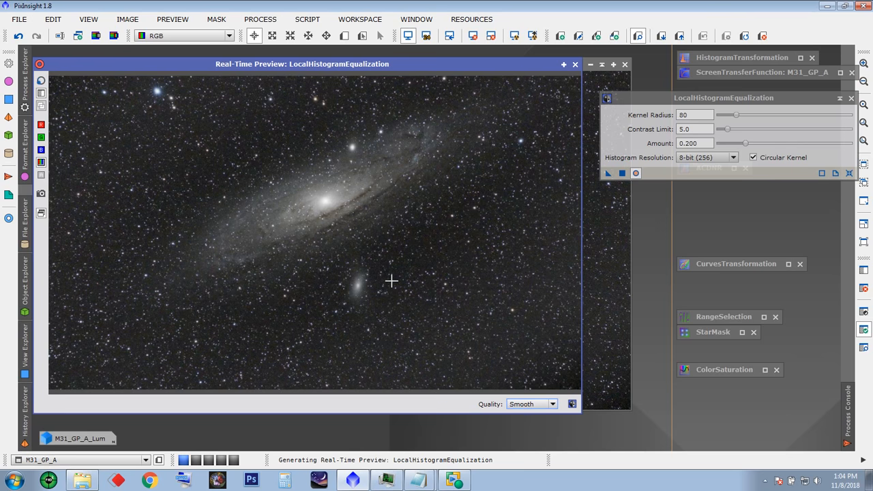
left_click_drag(746, 143, 783, 150)
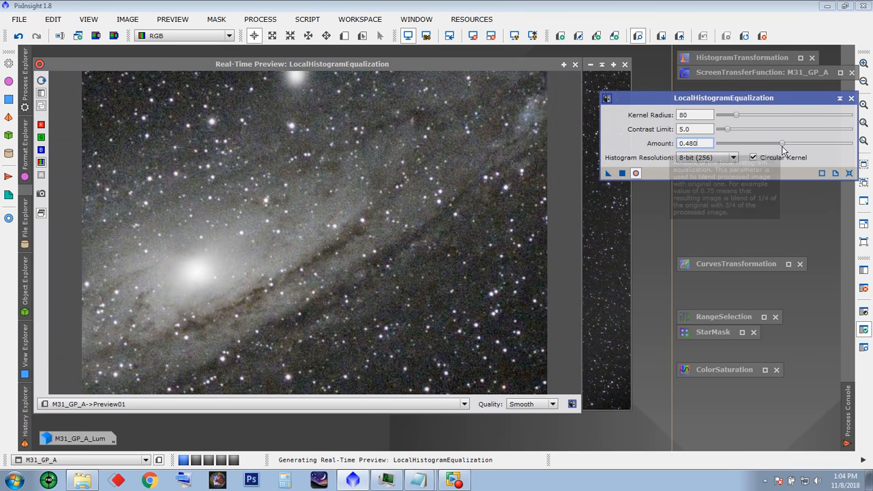
left_click(41, 80)
left_click(42, 82)
left_click(42, 82)
left_click(42, 82)
left_click(42, 82)
left_click(42, 82)
left_click(43, 82)
left_click(43, 82)
left_click(42, 82)
left_click_drag(784, 143, 746, 144)
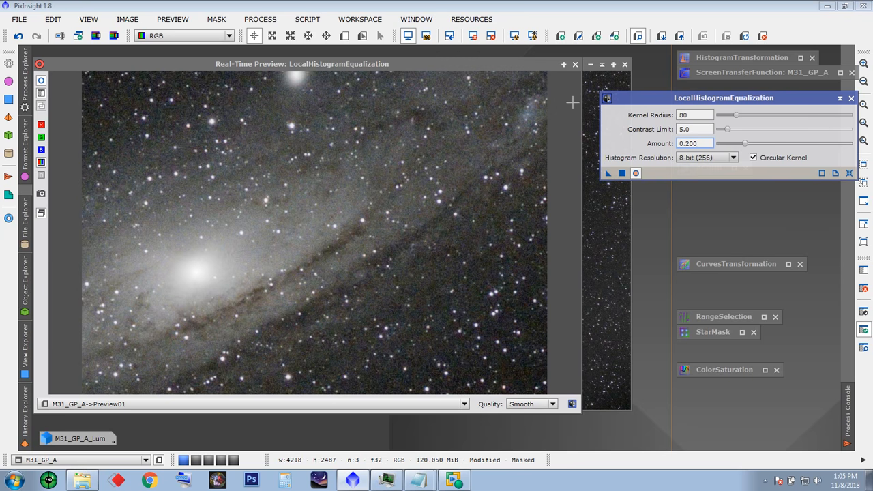
left_click(575, 64)
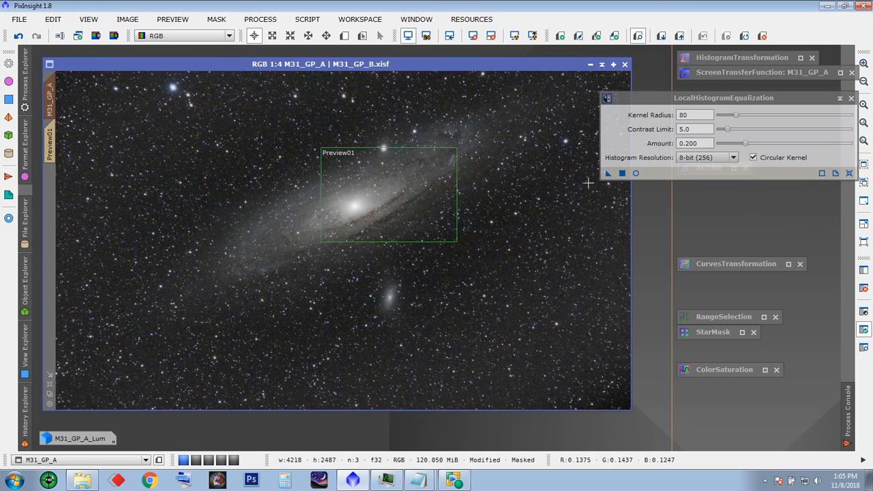
Step: Apply LocalHistogramEqualization to the full M31_GP_A image and close its window, moving the collapsed ACDNR window out of the way
left_click_drag(608, 173, 402, 186)
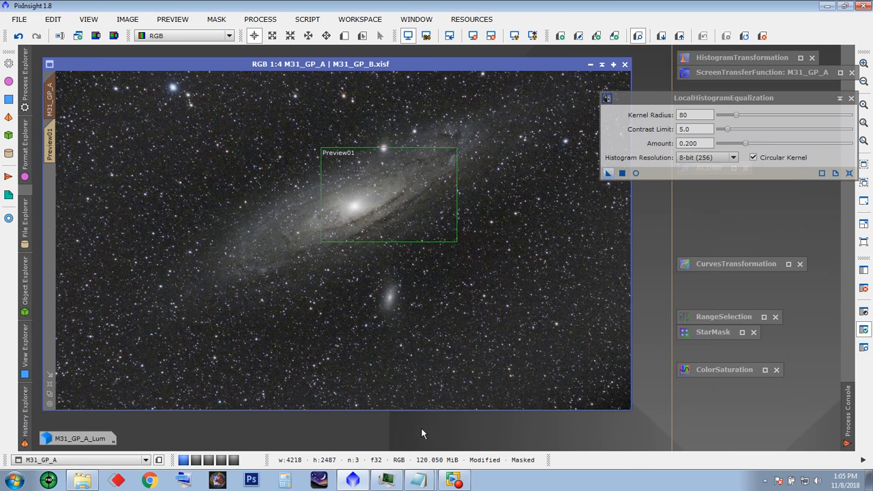
left_click(851, 99)
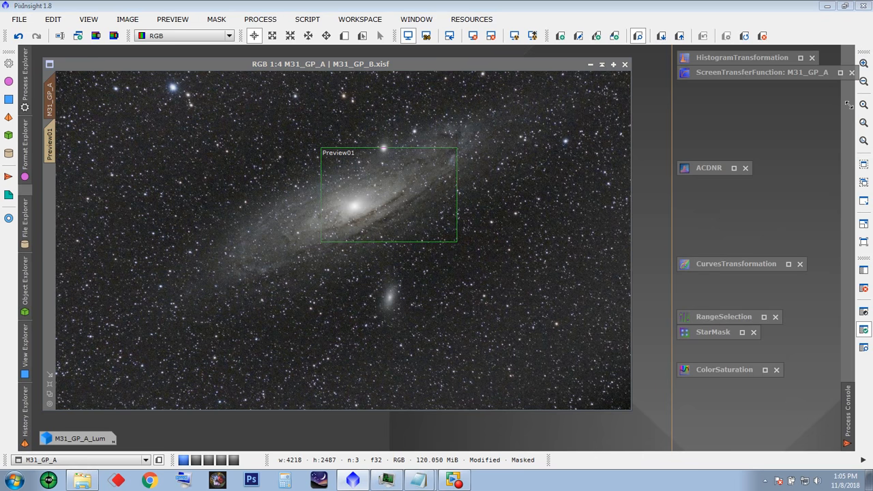
left_click_drag(719, 170, 718, 101)
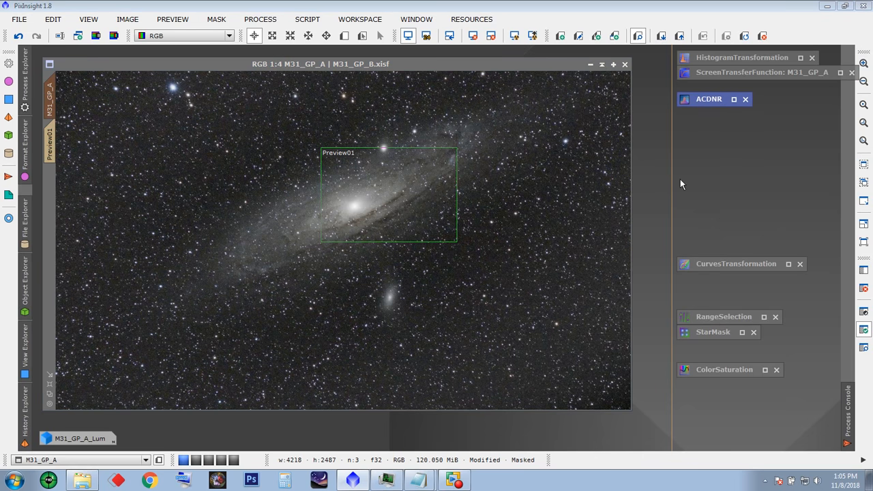
Step: Delete Preview01 from M31_GP_A and examine the galaxy's core and dust lanes at closer magnification
left_click(401, 67)
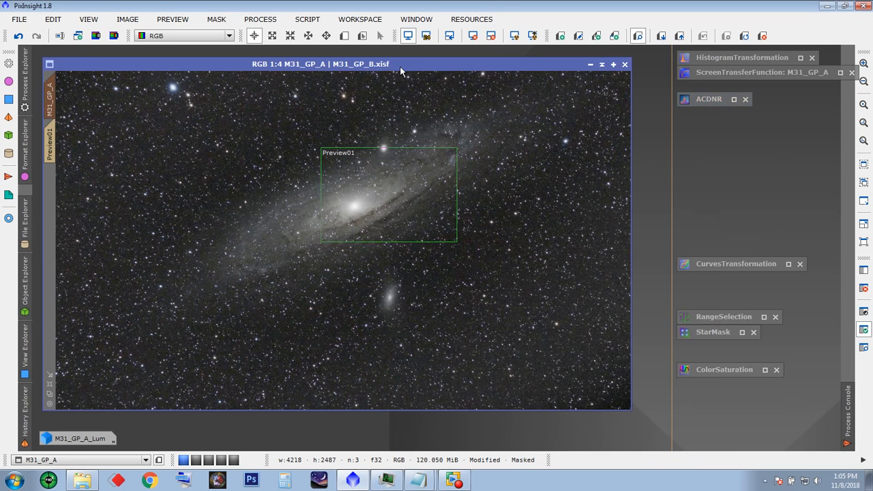
left_click(762, 38)
scroll(386, 271, "up", 5)
scroll(386, 271, "down", 5)
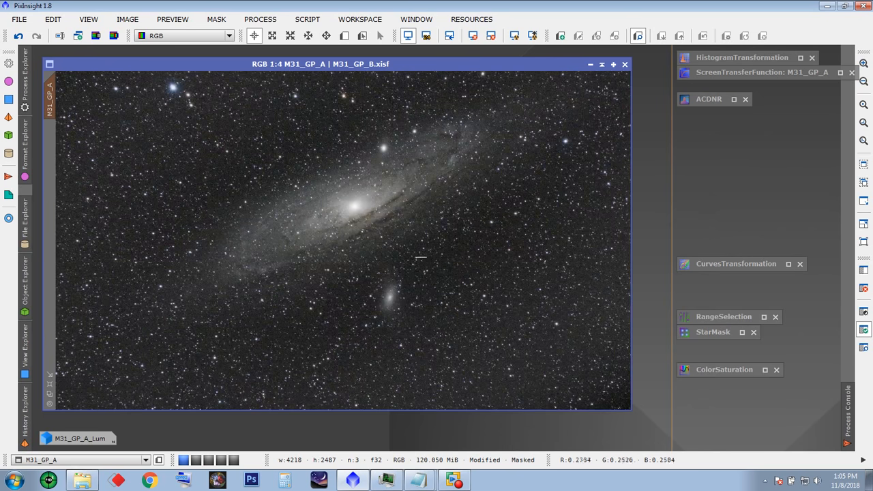
scroll(462, 269, "up", 1)
left_click_drag(625, 220, 624, 184)
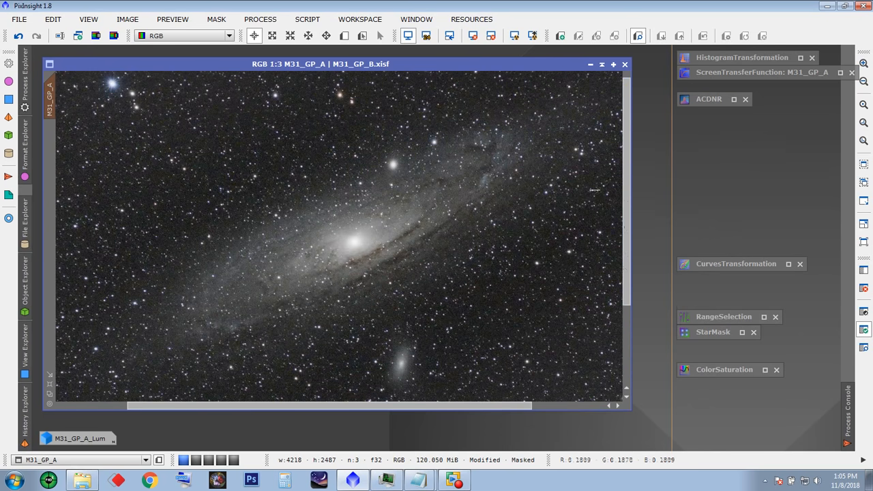
scroll(514, 220, "up", 1)
scroll(515, 217, "down", 1)
scroll(514, 214, "down", 1)
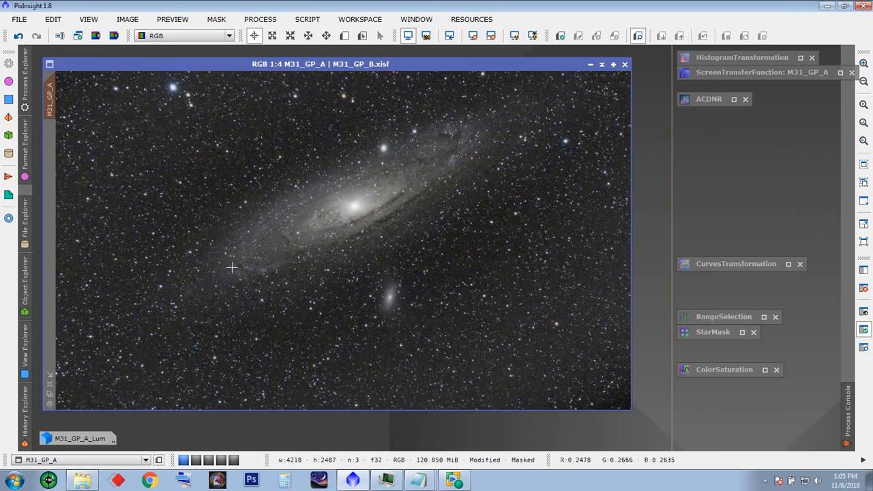
Step: Remove the mask from M31_GP_A and inspect the galaxy's core at closer magnification, returning to the full view
left_click(214, 21)
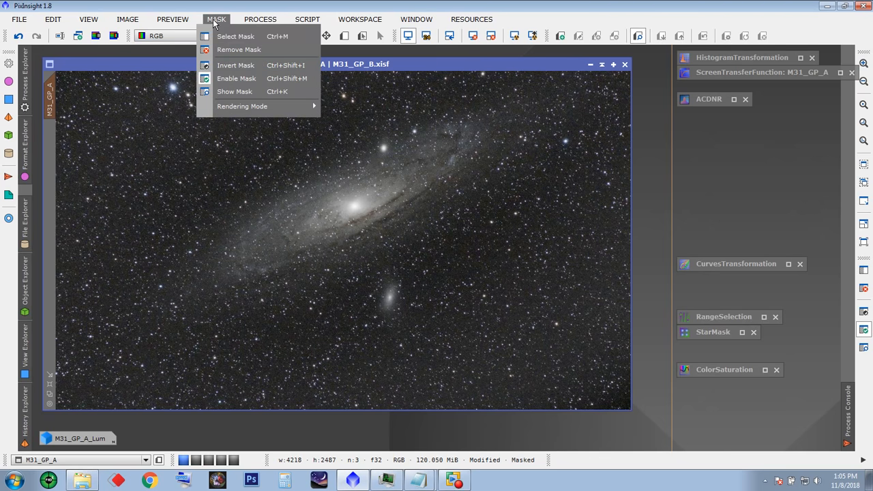
left_click(235, 50)
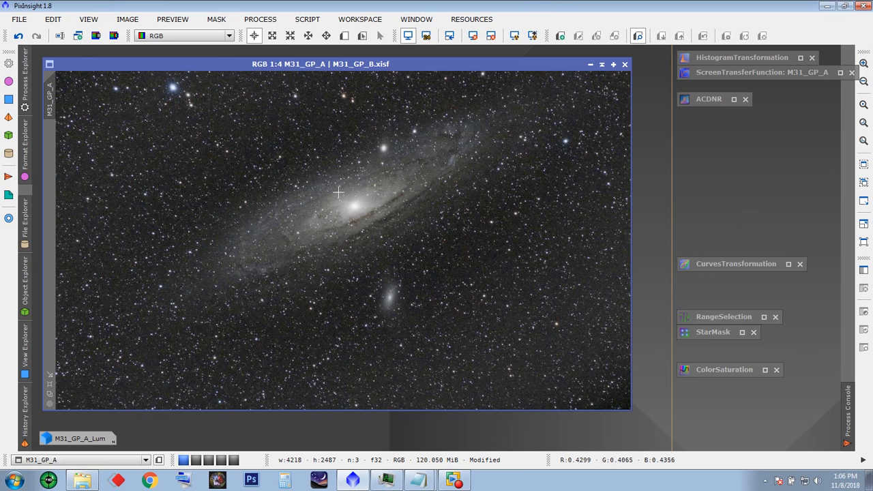
scroll(360, 205, "up", 2)
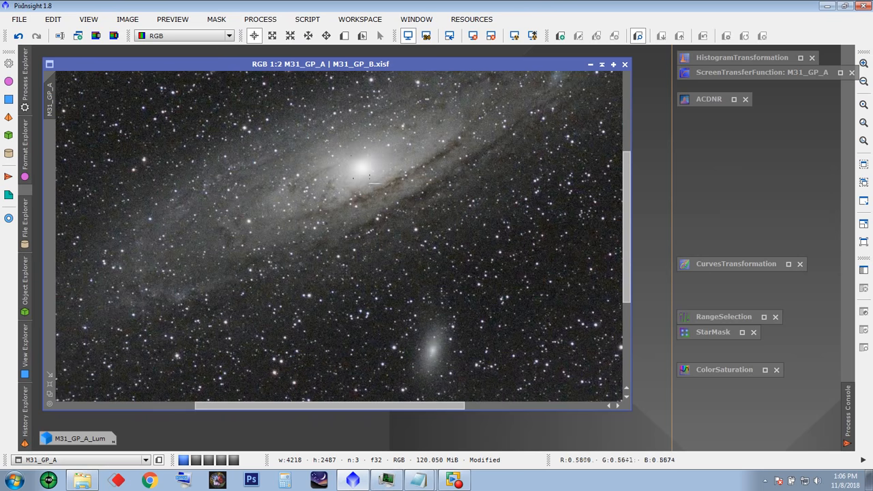
scroll(342, 238, "down", 1)
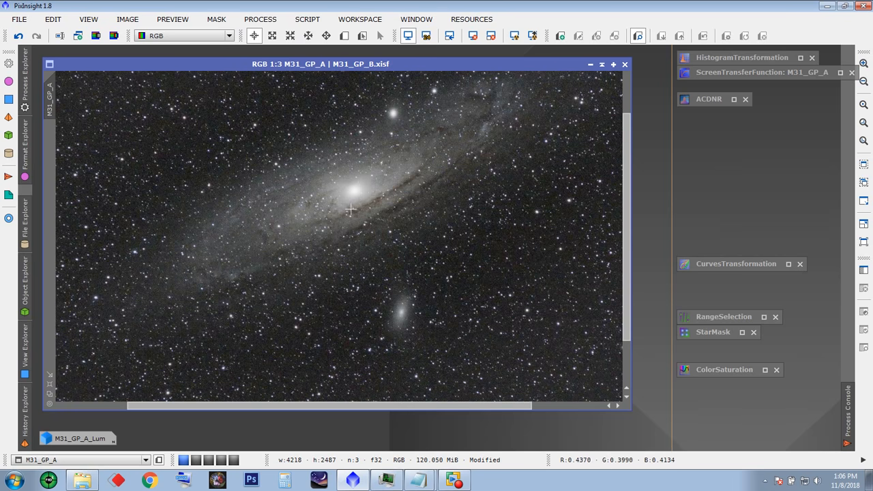
scroll(433, 202, "down", 1)
scroll(498, 223, "down", 1)
scroll(490, 222, "up", 1)
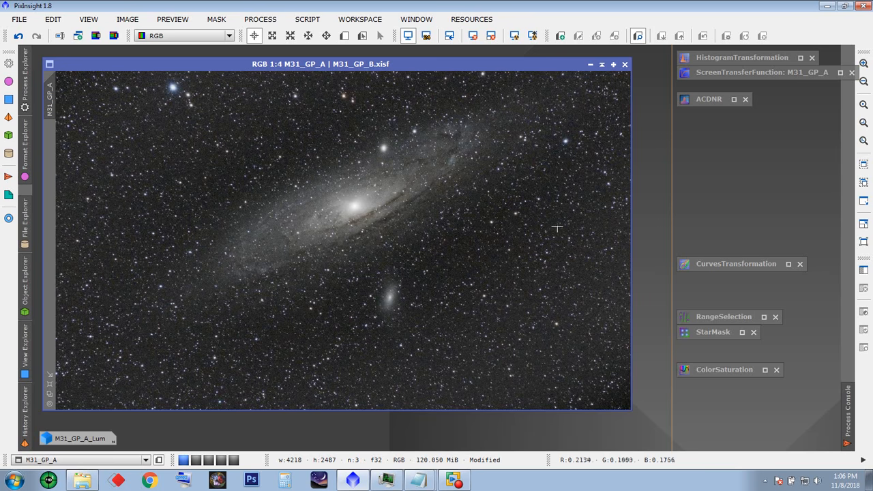
Step: Open StarMask beside the image and set the noise threshold to 0.40000 and the scale to 8
left_click_drag(703, 333, 705, 132)
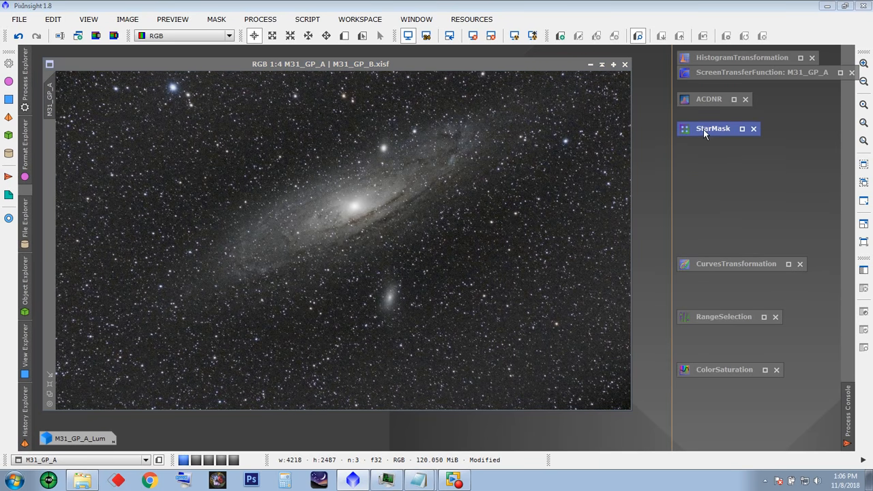
double_click(713, 129)
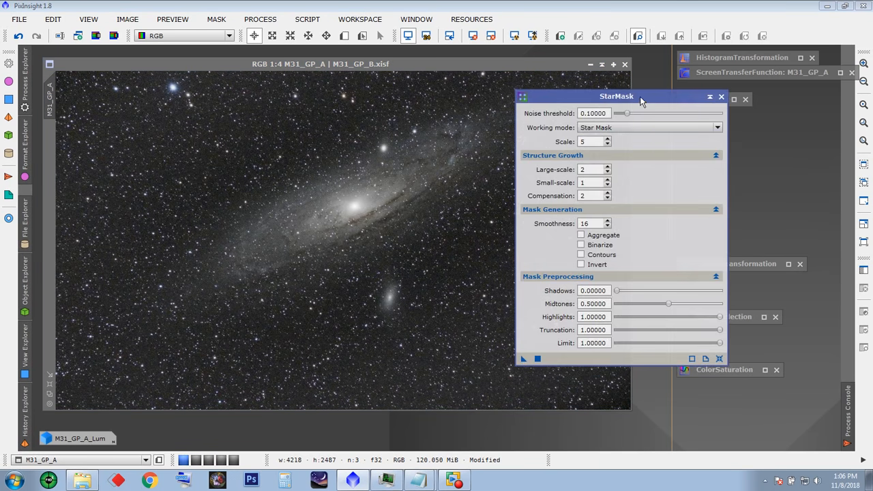
left_click_drag(640, 96, 632, 86)
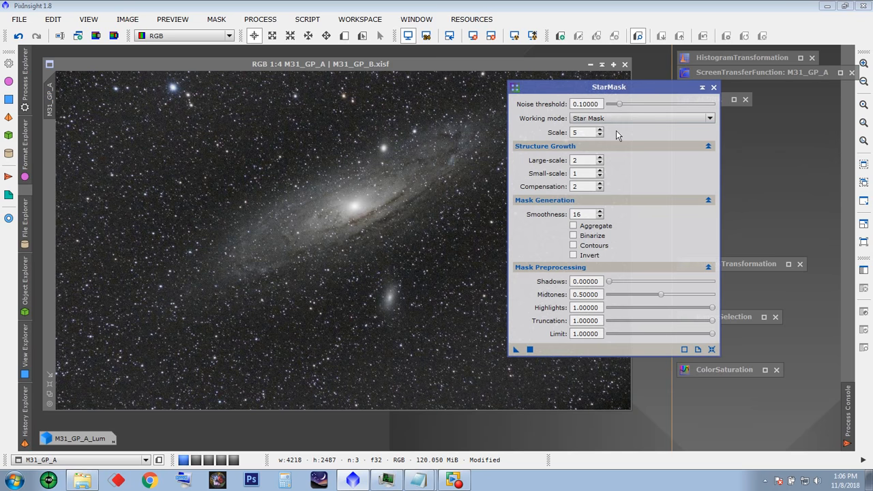
left_click_drag(593, 87, 756, 106)
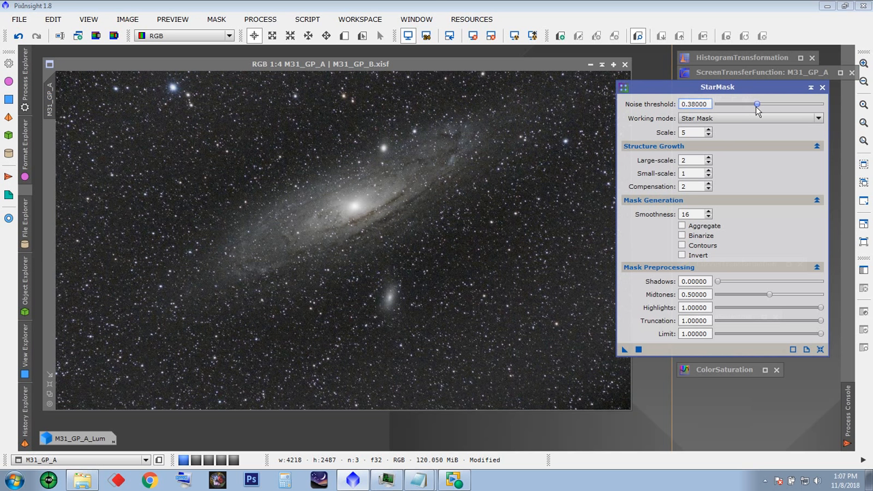
left_click(709, 129)
left_click(709, 130)
left_click(709, 130)
Step: Set StarMask's large-scale structure growth to 1, smoothness to 14 and truncation to 0.93000
left_click(709, 164)
left_click(709, 217)
left_click(709, 217)
left_click_drag(821, 321, 814, 322)
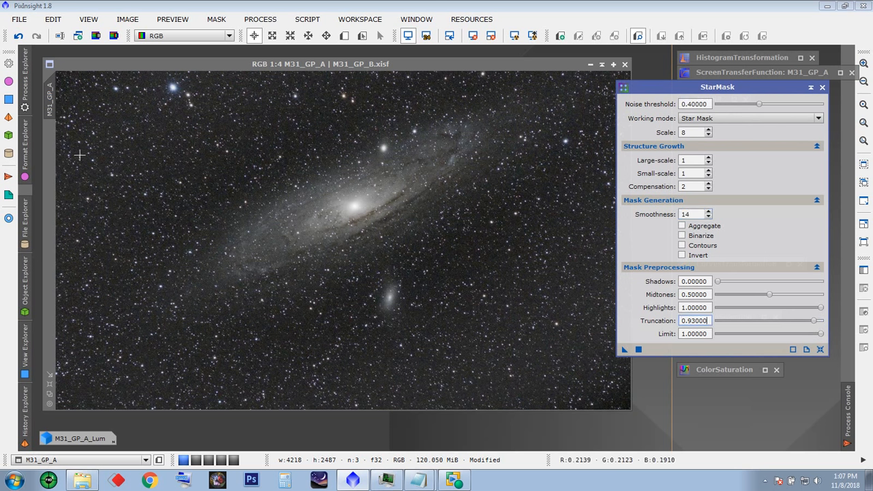
Step: Create a preview around the bright stars above the galaxy's core and generate a trial star mask from it
left_click(344, 35)
left_click_drag(331, 111, 392, 166)
left_click_drag(364, 130, 334, 106)
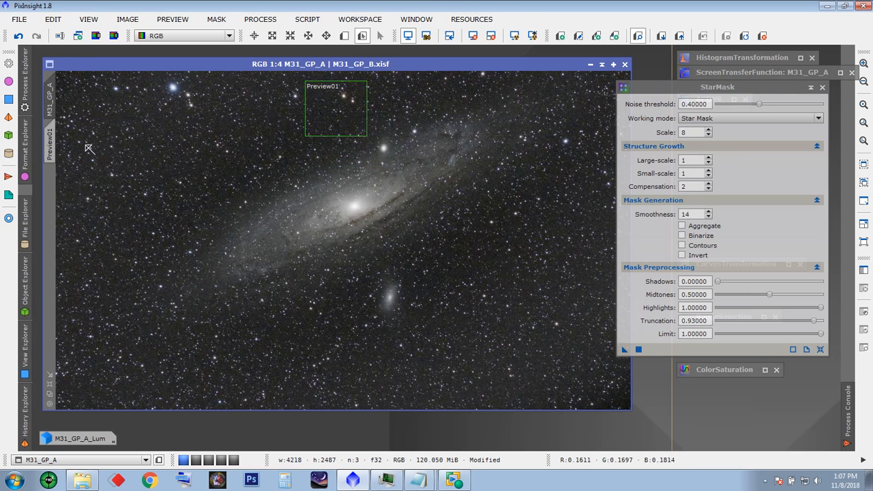
left_click(49, 143)
left_click_drag(623, 350, 355, 237)
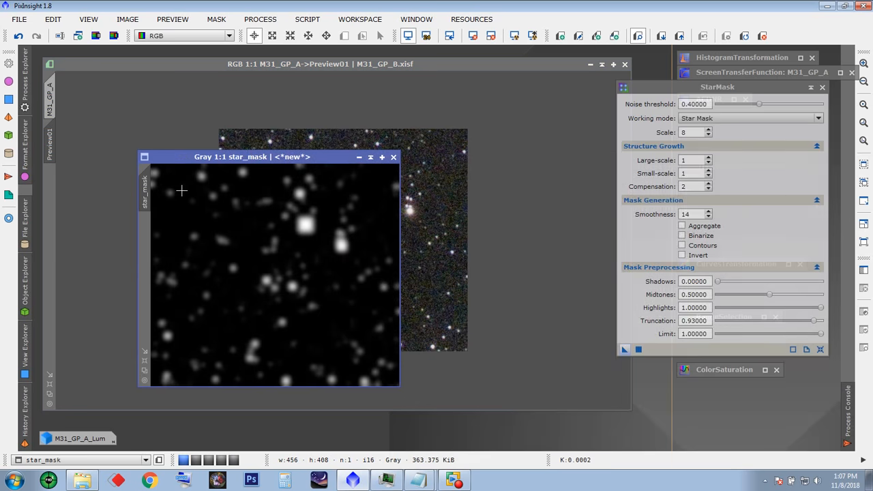
Step: Compare the trial star mask with Preview01 by overlaying the two windows and placing them side by side
left_click_drag(232, 157, 452, 101)
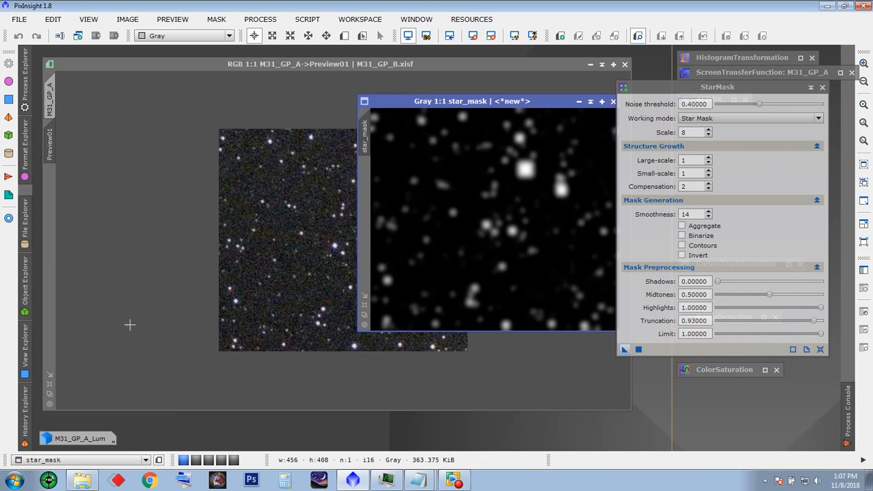
left_click(50, 395)
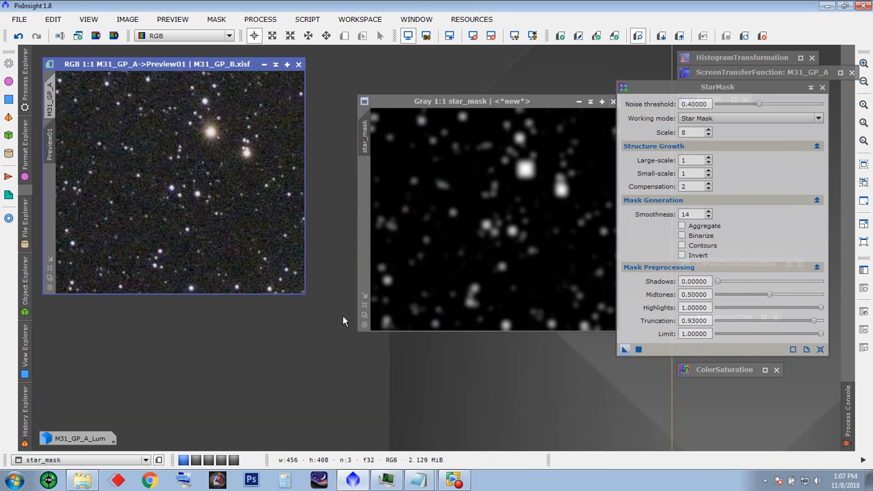
left_click_drag(434, 104, 384, 68)
left_click_drag(437, 69, 174, 68)
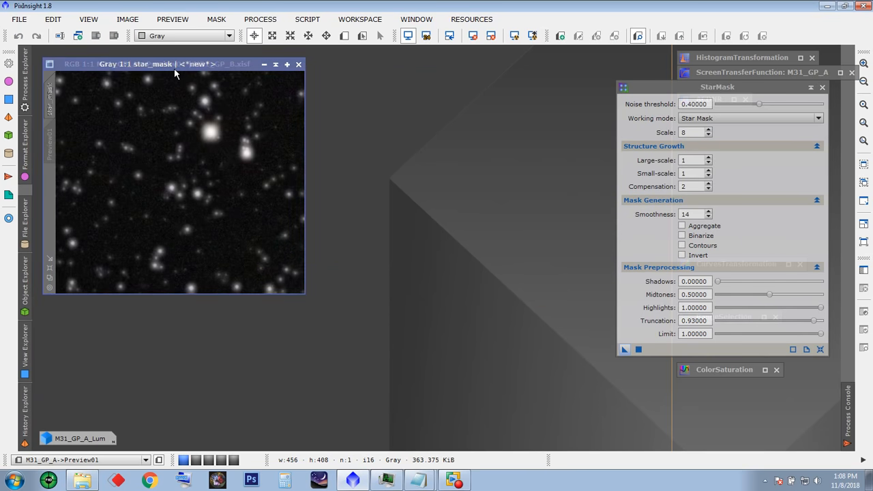
left_click_drag(174, 73, 437, 80)
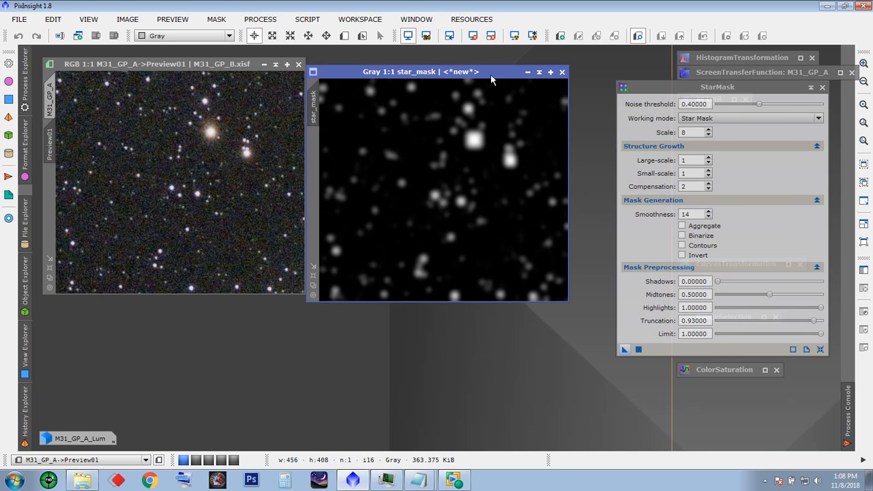
left_click_drag(490, 74, 505, 67)
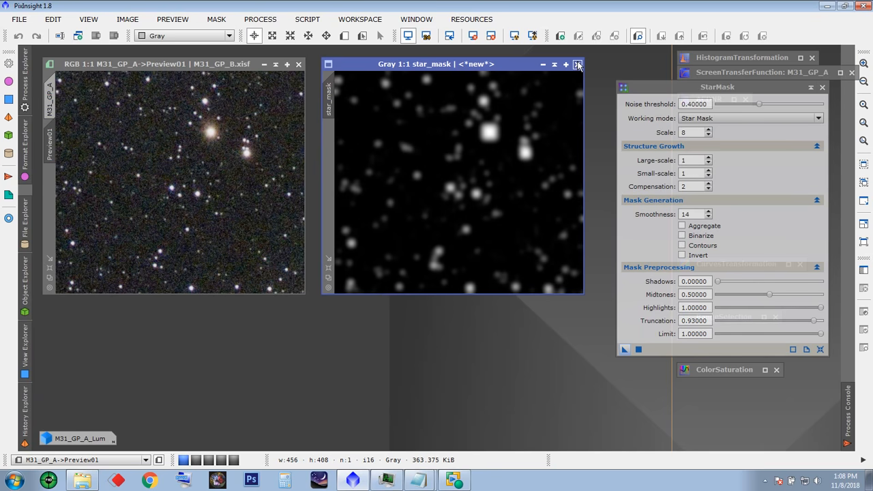
Step: Close the trial star mask and return to the full M31_GP_A image, fitting its window to the whole frame
left_click(577, 65)
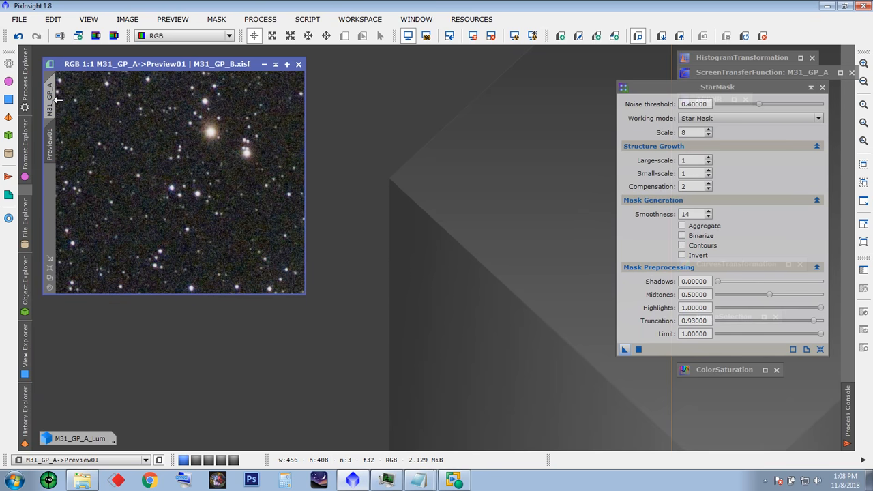
left_click(49, 96)
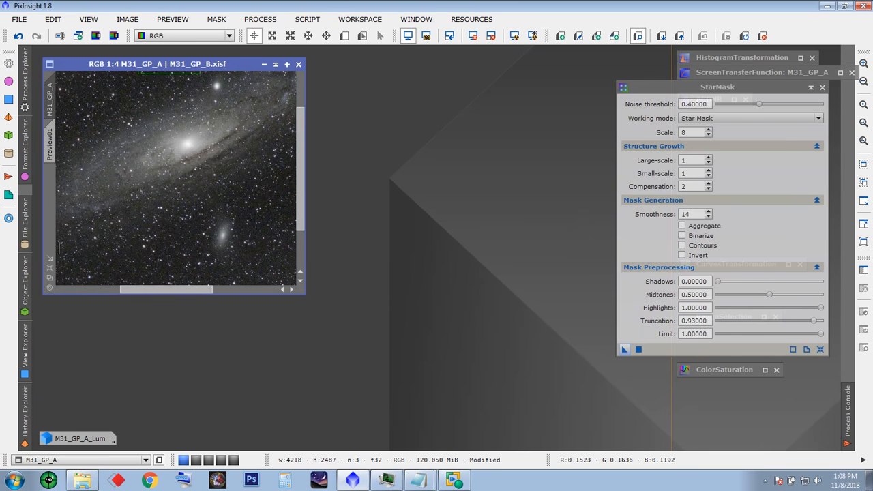
left_click(49, 277)
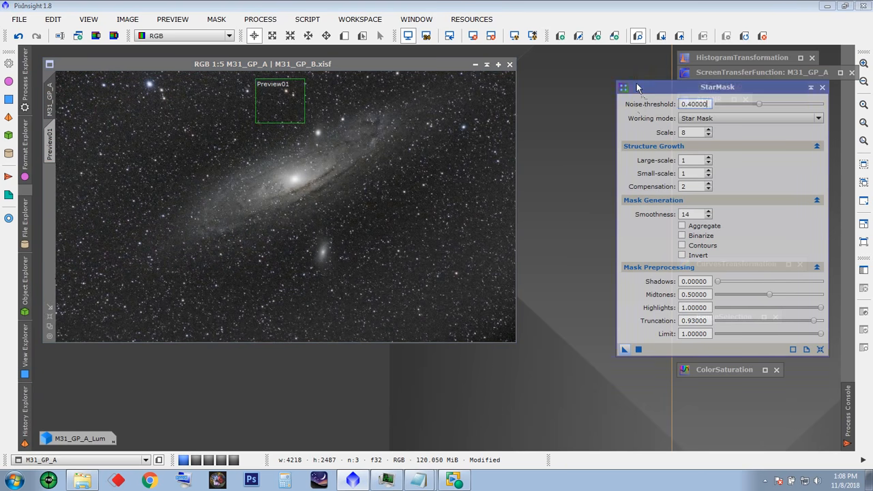
Step: Generate a star mask from the full M31_GP_A image and collapse the StarMask window
left_click_drag(649, 88, 579, 80)
left_click_drag(554, 345, 236, 155)
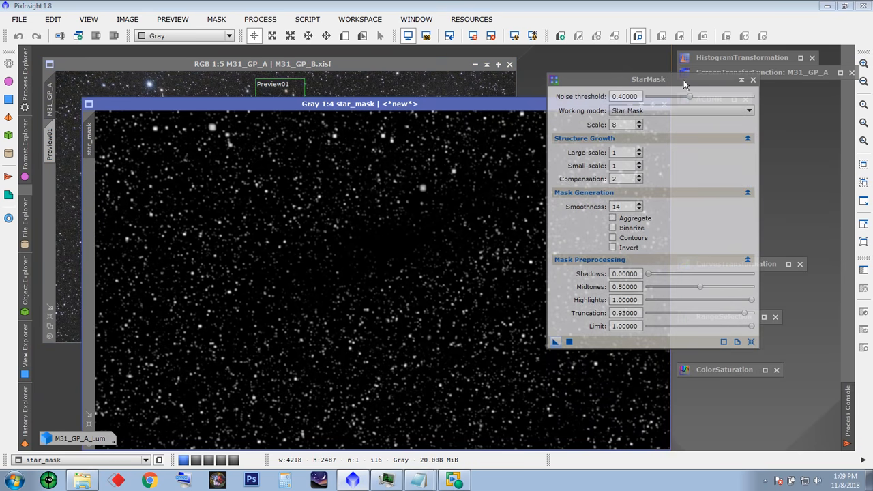
left_click(742, 100)
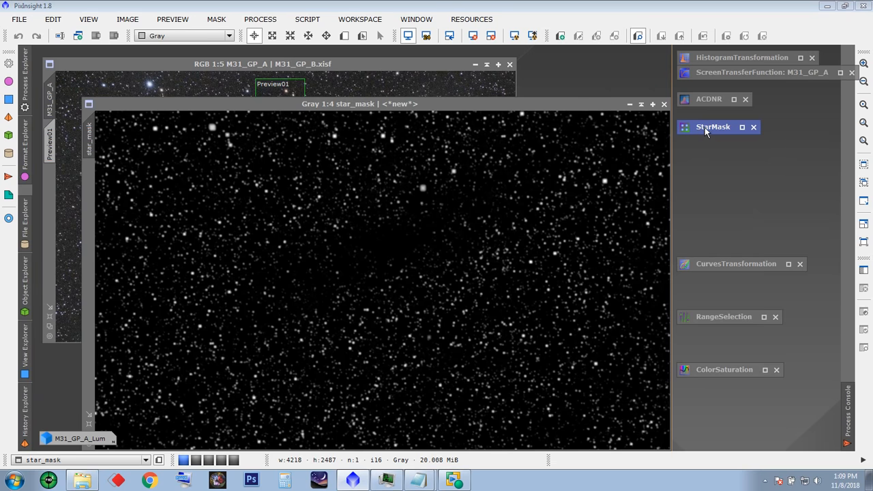
Step: Apply star_mask as the mask of M31_GP_A, minimize the mask window and park its icon beside M31_GP_A_Lum
mouse_move(85, 440)
left_mouse_down()
mouse_move(81, 392)
mouse_move(80, 442)
left_mouse_up()
left_click(88, 434)
left_click_drag(201, 104, 391, 89)
left_click_drag(283, 124, 56, 200)
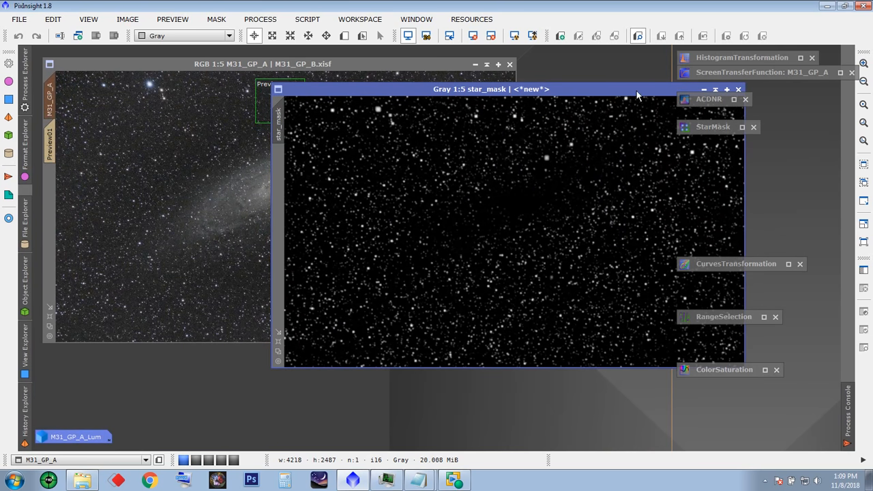
left_click_drag(641, 90, 553, 106)
left_click(615, 105)
left_click_drag(443, 249, 137, 440)
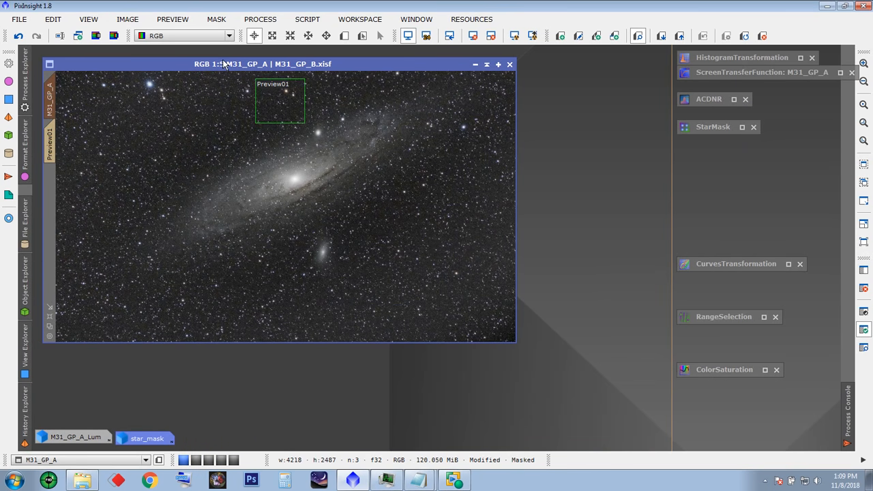
Step: Check the star mask's coverage on M31_GP_A by repeatedly showing and hiding the mask overlay
key("ctrl+k")
key("ctrl+k")
key("ctrl+k")
key("ctrl+k")
key("ctrl+k")
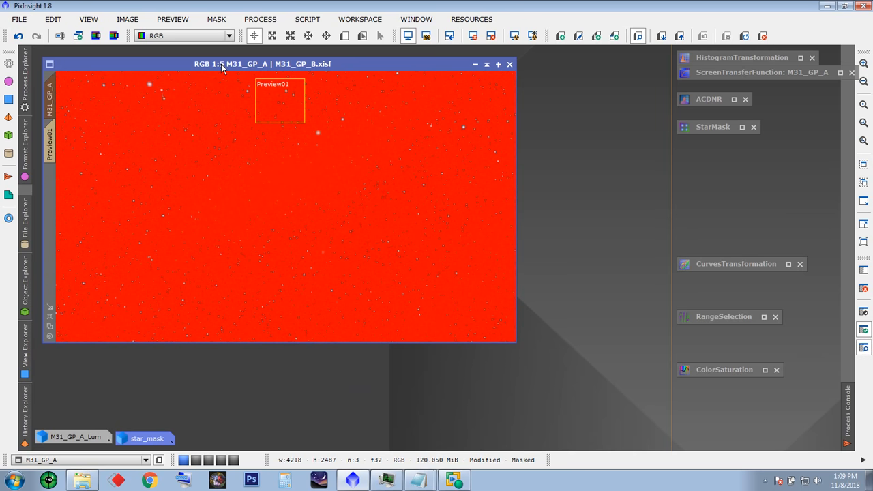
key("ctrl+k")
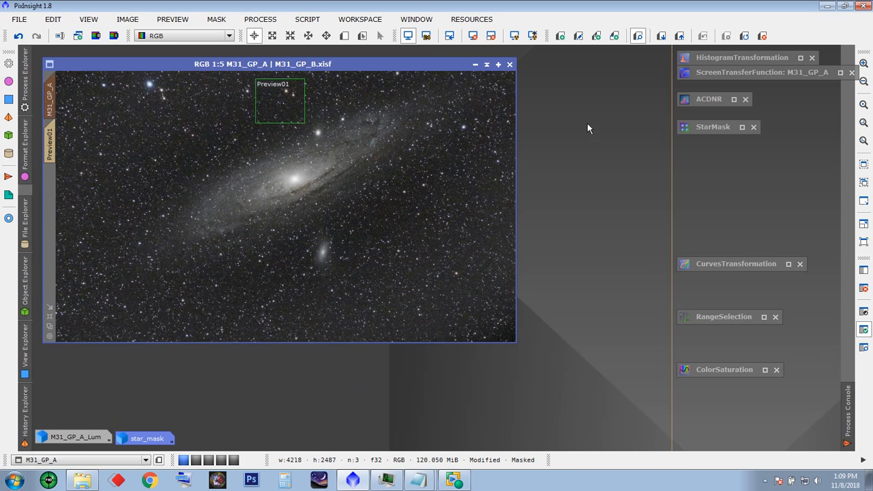
Step: Switch to Preview01 and open MorphologicalTransformation, placing its window clear of the image
left_click(55, 146)
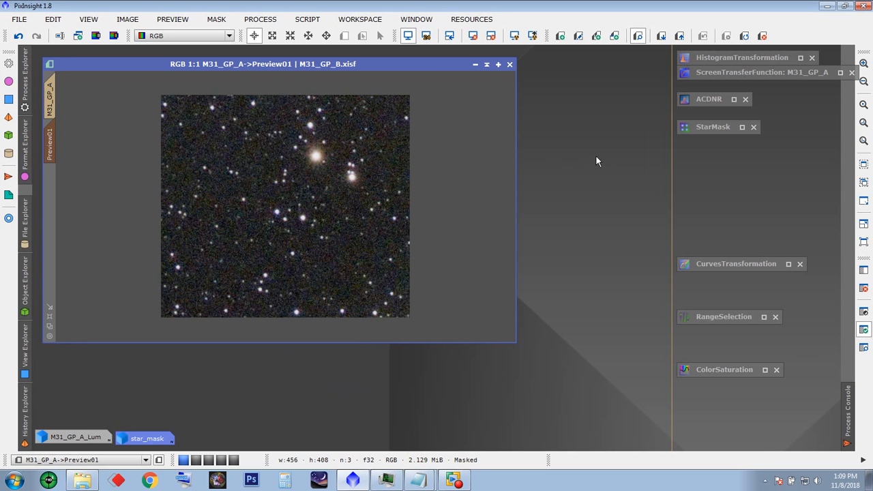
left_click(270, 22)
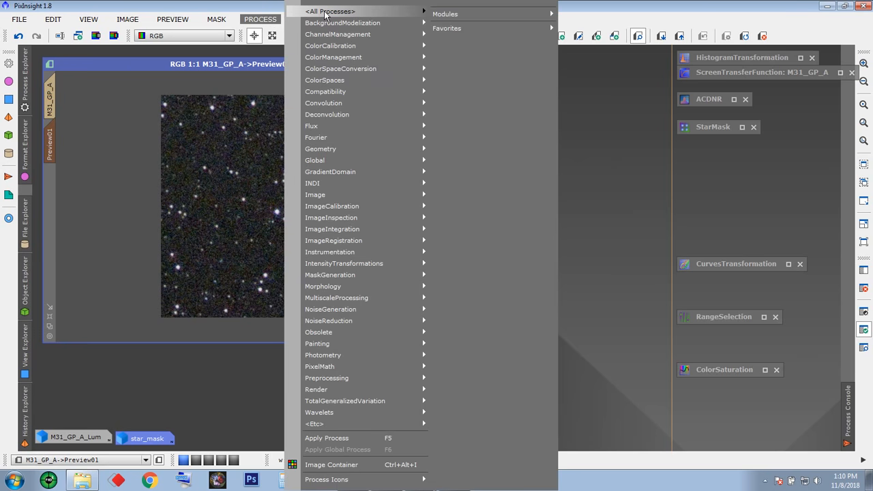
mouse_move(325, 12)
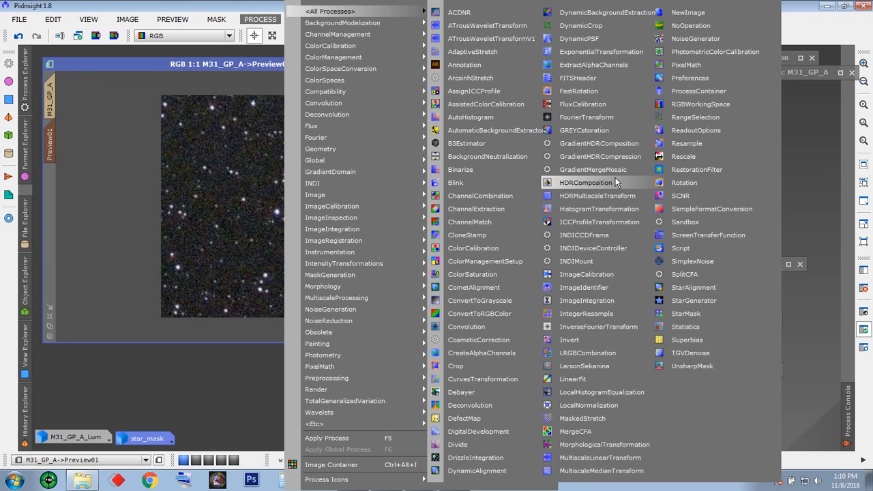
left_click(613, 444)
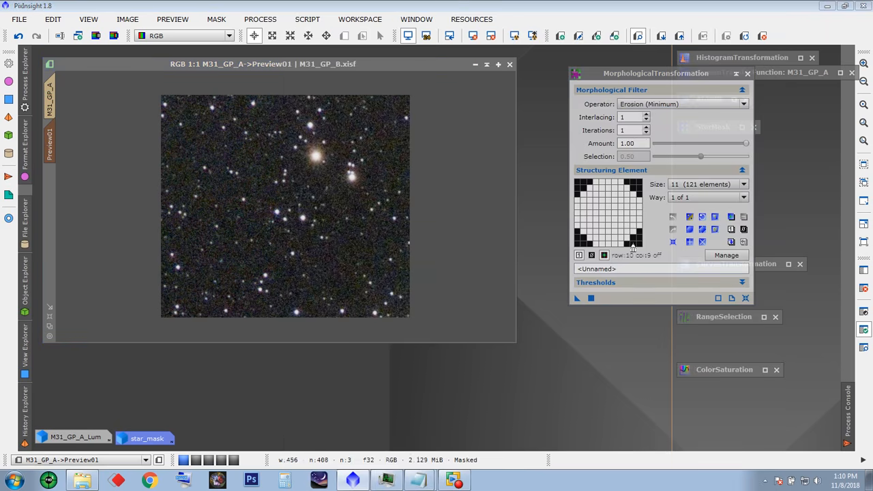
left_click_drag(638, 86, 690, 54)
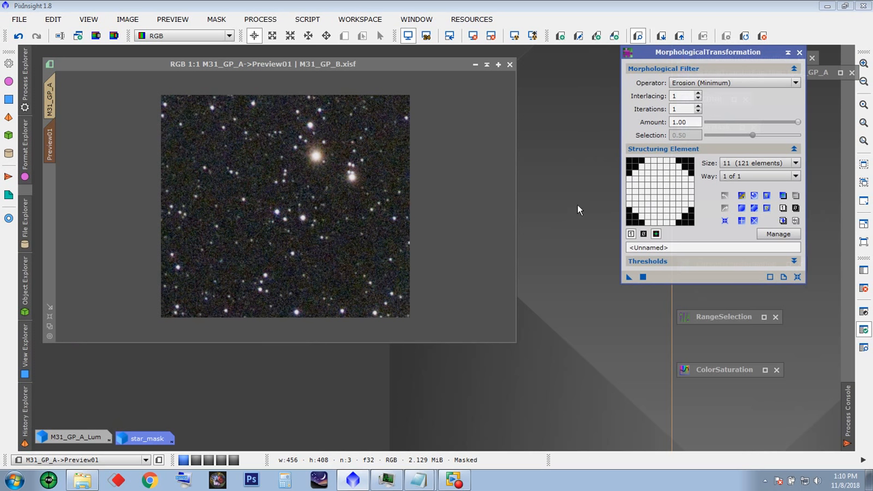
left_click_drag(692, 55, 667, 60)
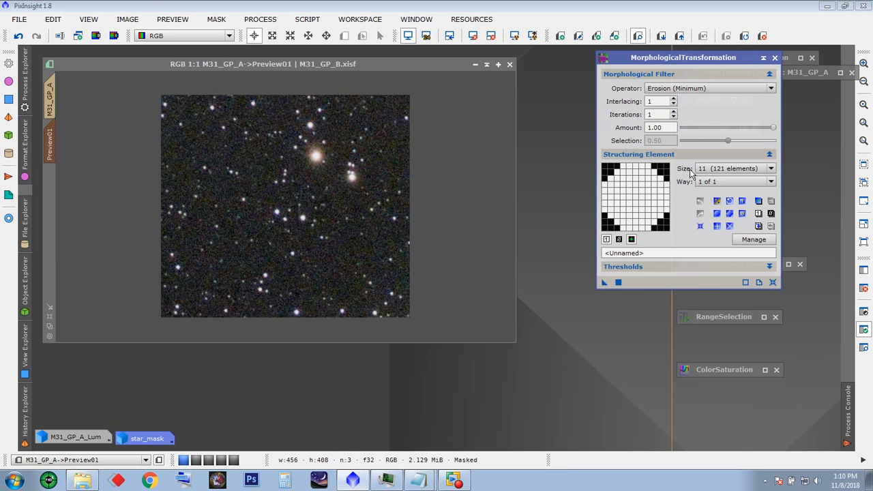
Step: Set the structuring element size to 9 (81 elements) and give it a circular shape
left_click(772, 168)
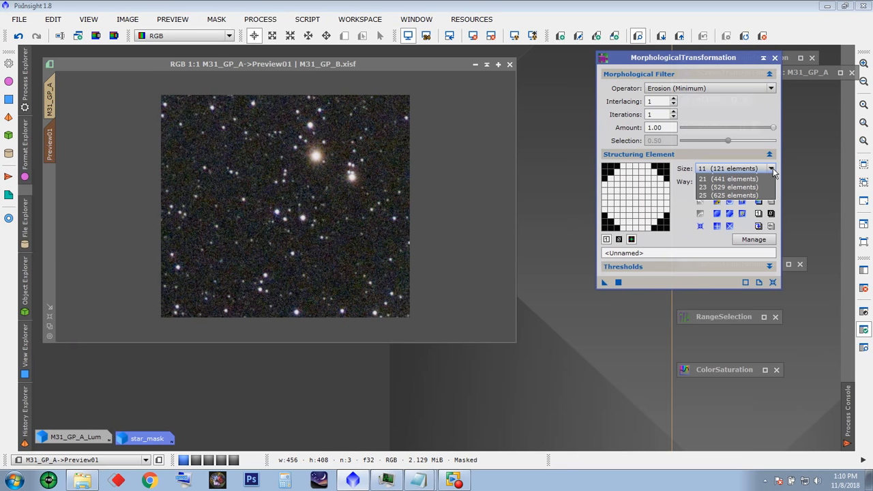
left_click(727, 203)
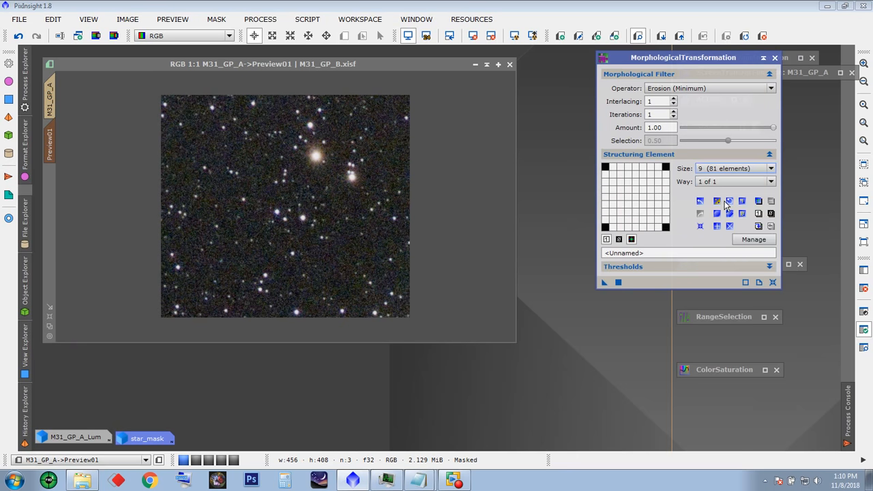
left_click(717, 213)
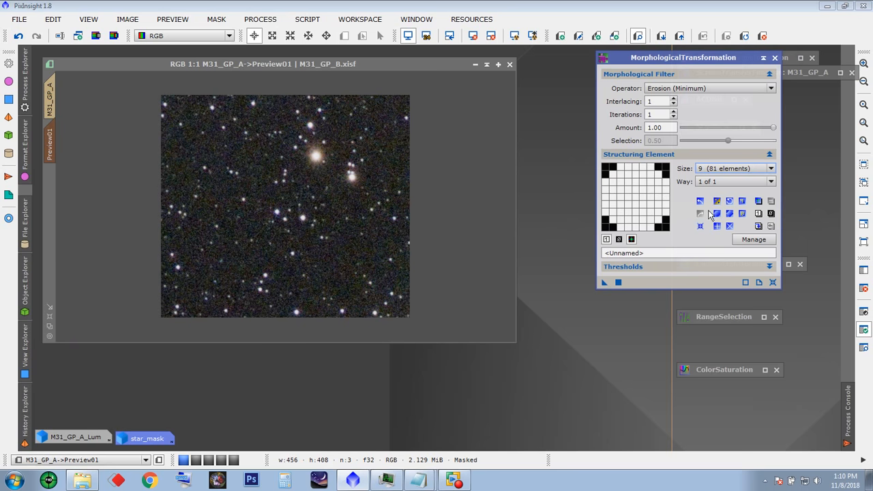
Step: Test MorphologicalTransformation on Preview01 with the Erosion (Minimum) operator at an amount of 1.00
left_click_drag(639, 70, 641, 85)
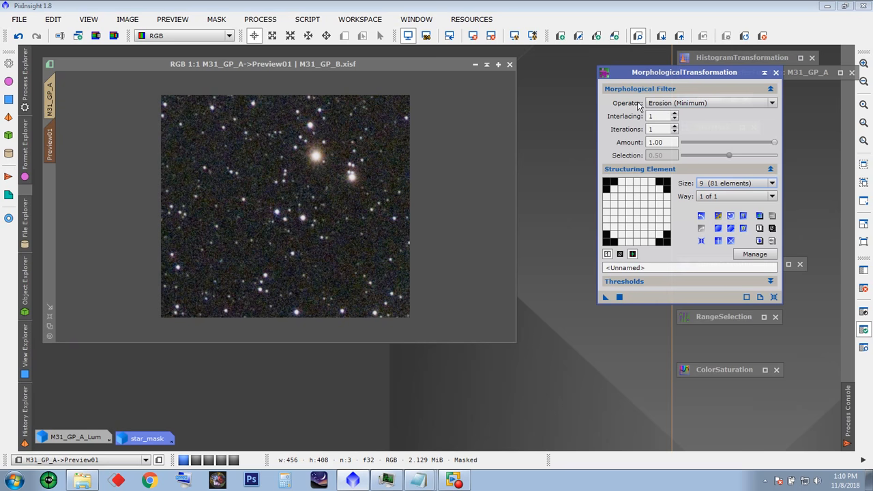
left_click(773, 104)
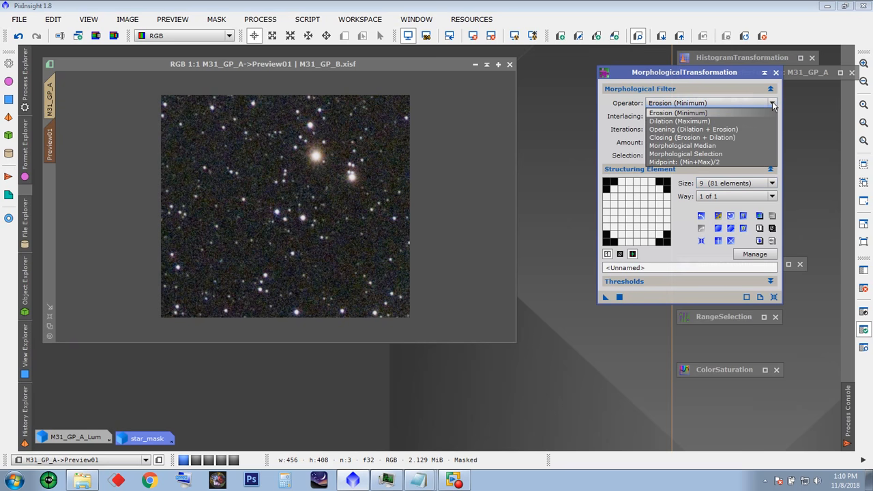
left_click(711, 155)
left_click(723, 103)
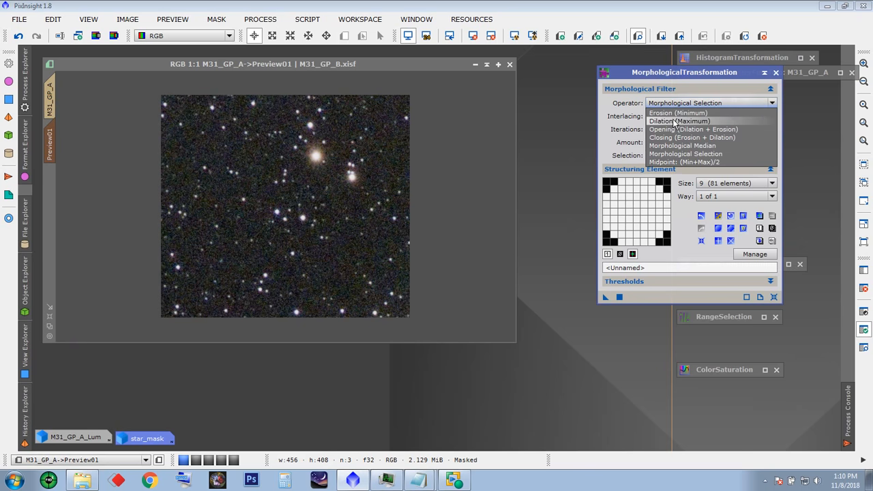
left_click(675, 114)
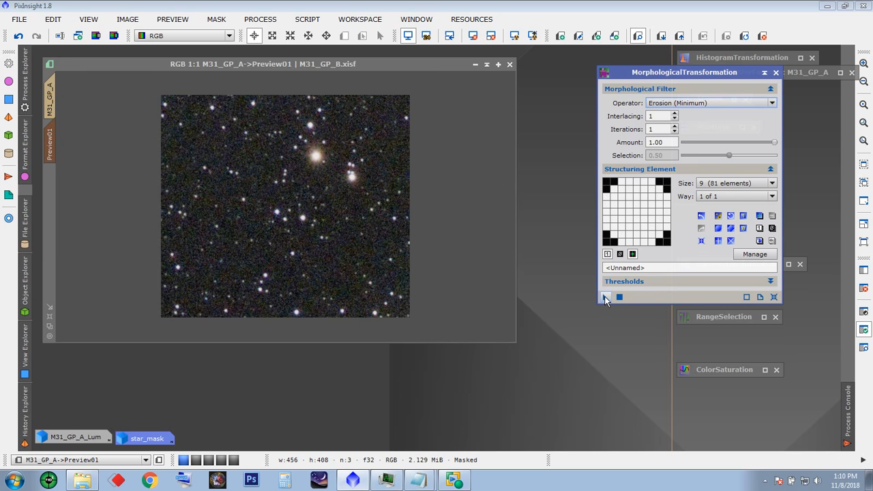
left_click_drag(605, 299, 298, 194)
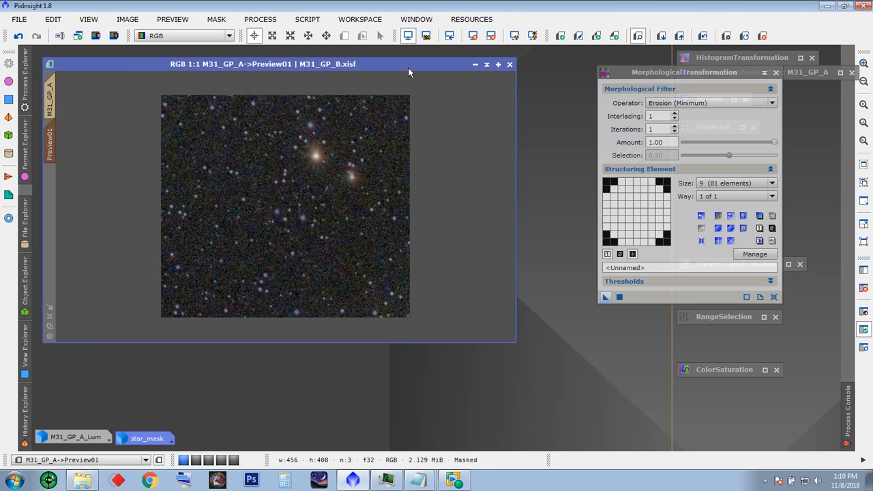
Step: Compare Preview01 before and after the erosion by switching repeatedly between the two states
left_click_drag(408, 68, 440, 83)
left_click(704, 39)
left_click(704, 39)
left_click(704, 39)
left_click(704, 39)
left_click(704, 39)
left_click(704, 39)
left_click(704, 39)
left_click(704, 39)
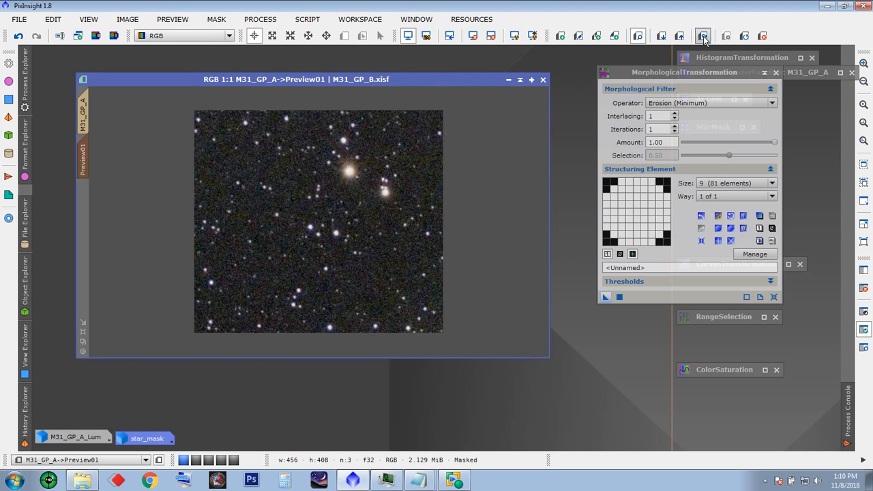
left_click(704, 39)
Step: Set the erosion amount to 0.80, try it on Preview01 and compare the preview before and after
left_click_drag(774, 144, 756, 141)
left_click(607, 297)
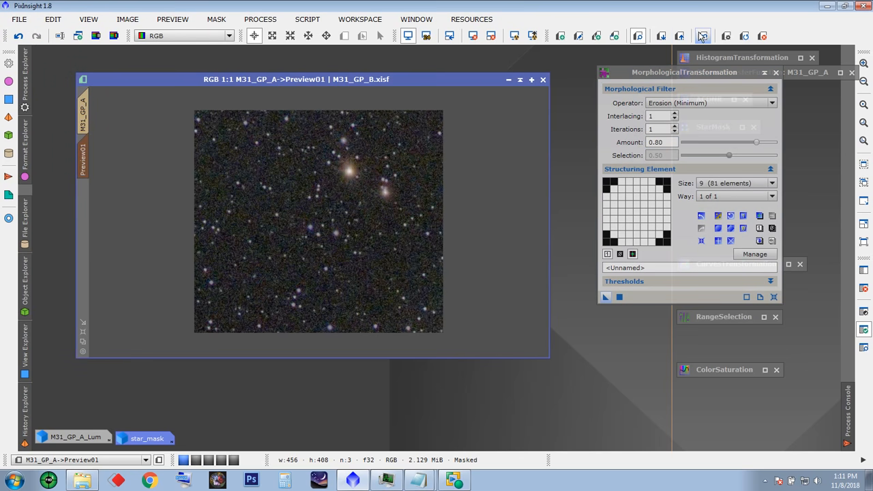
left_click(703, 36)
left_click(703, 36)
left_click(702, 36)
Step: Try the 0.80 erosion on the full M31_GP_A image and inspect its stars at several magnifications
left_click(83, 115)
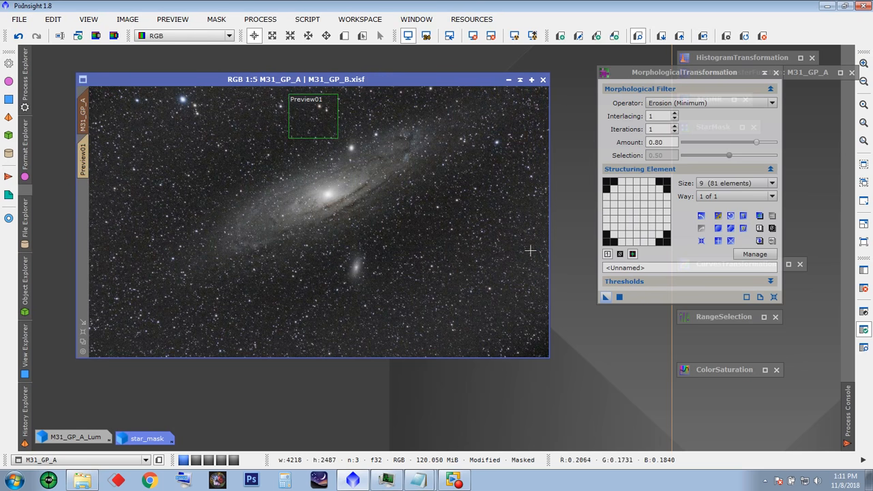
left_click_drag(605, 297, 462, 248)
scroll(411, 264, "up", 4)
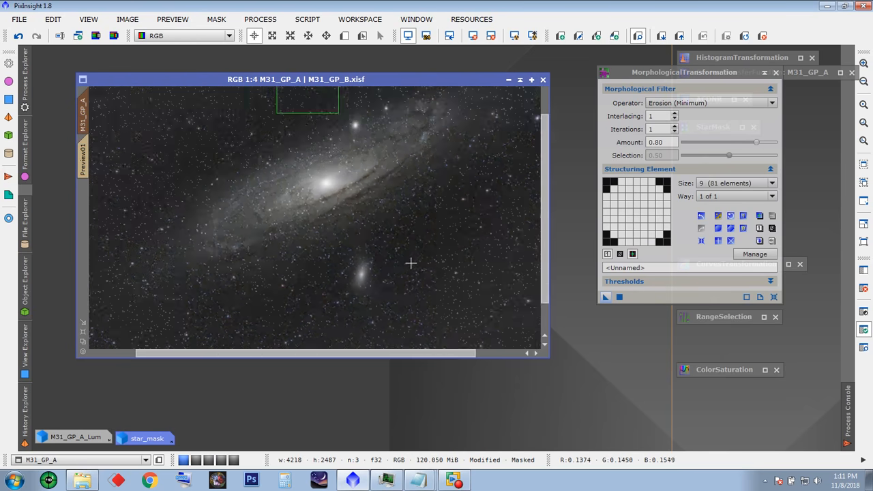
mouse_move(544, 206)
left_mouse_down()
mouse_move(534, 267)
mouse_move(543, 197)
left_mouse_up()
scroll(419, 222, "down", 5)
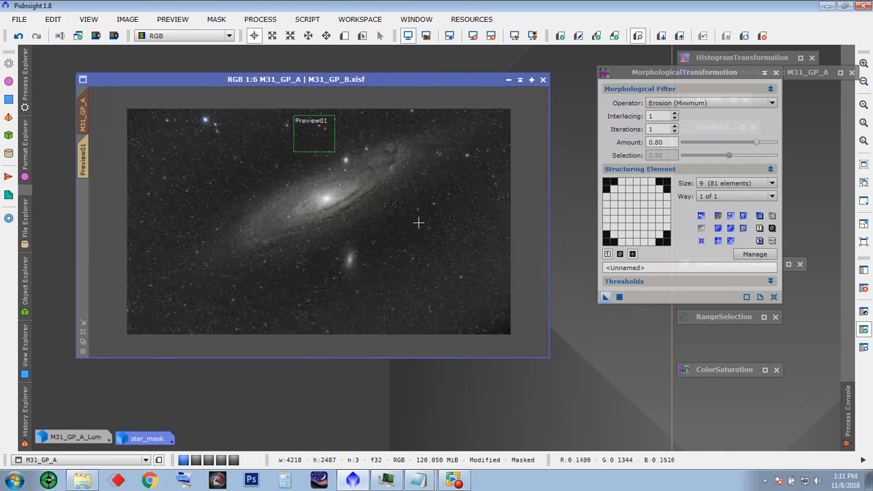
scroll(419, 222, "up", 1)
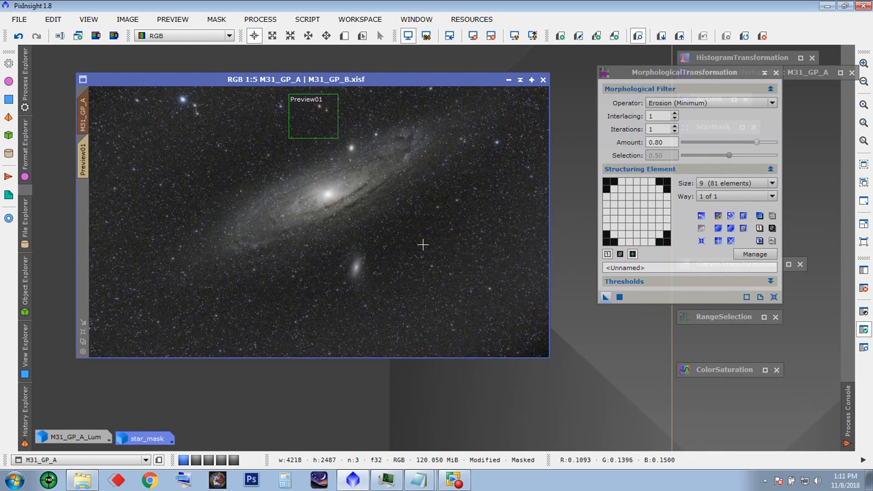
Step: Compare M31_GP_A with and without the erosion by undoing and redoing it, and leave it undone
left_click(19, 39)
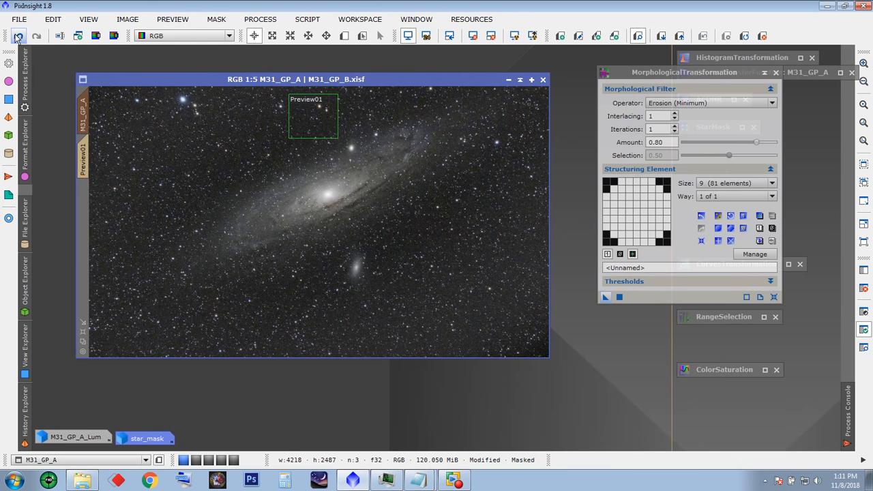
left_click(37, 37)
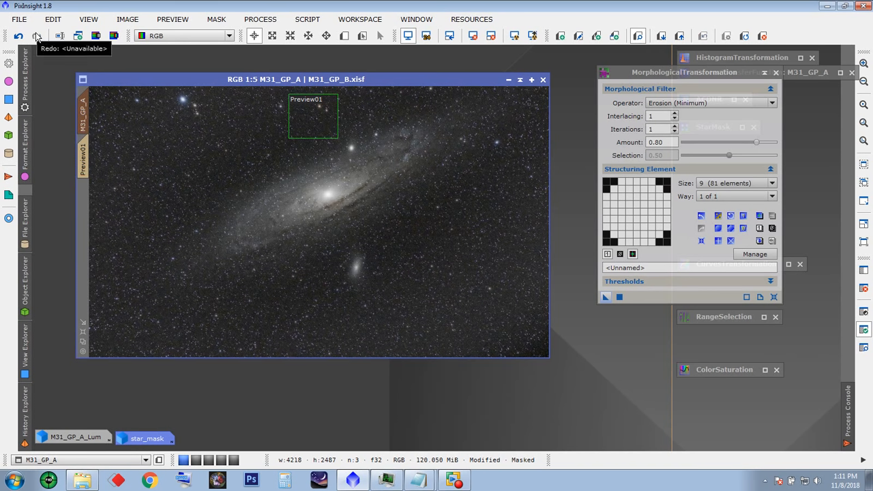
left_click(18, 37)
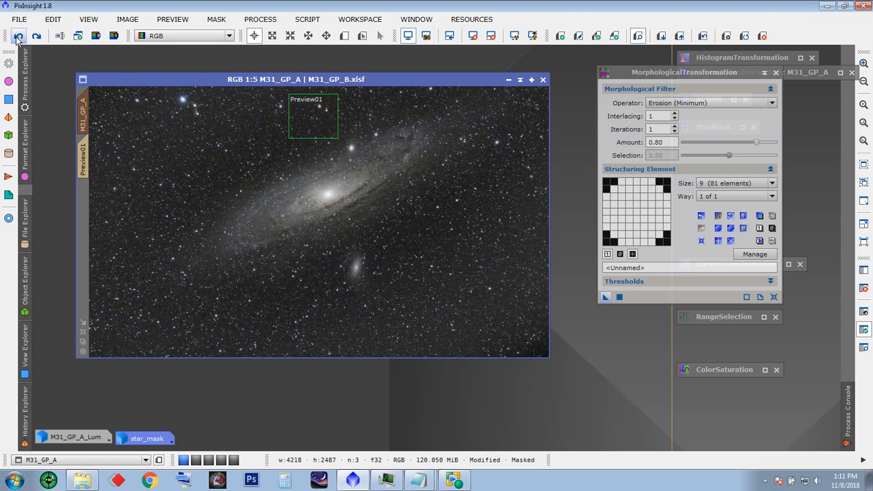
left_click(37, 37)
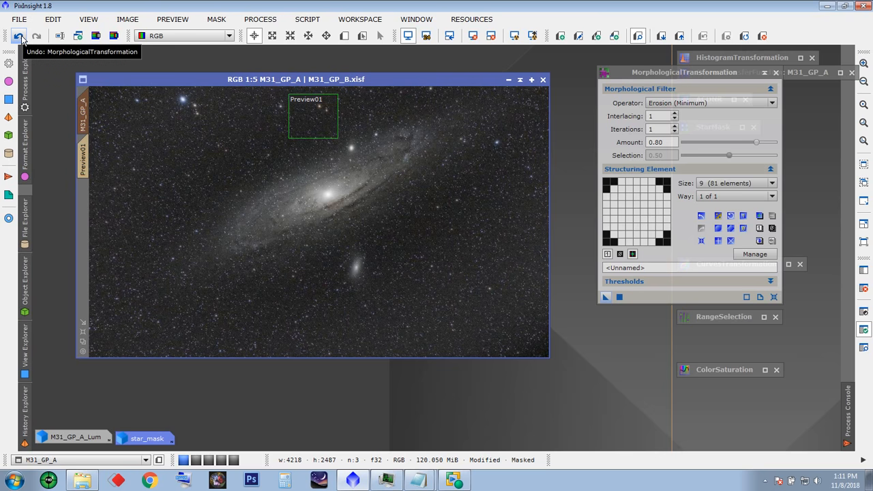
left_click(19, 37)
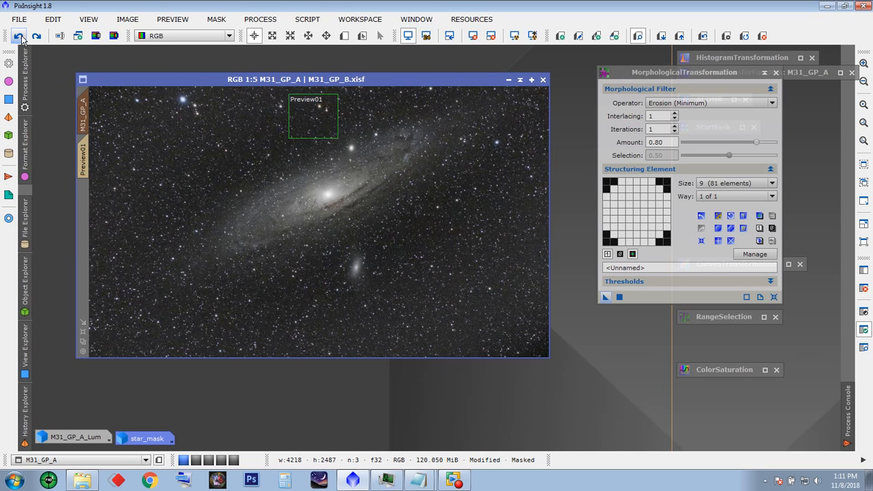
Step: Return to Preview01 and compare its stars with and without the 0.80 erosion
left_click(84, 164)
left_click(704, 36)
left_click(703, 36)
left_click(704, 36)
left_click(704, 36)
Step: Set the erosion amount to 0.49, apply it to Preview01 and compare the preview before and after
left_click_drag(758, 143, 730, 142)
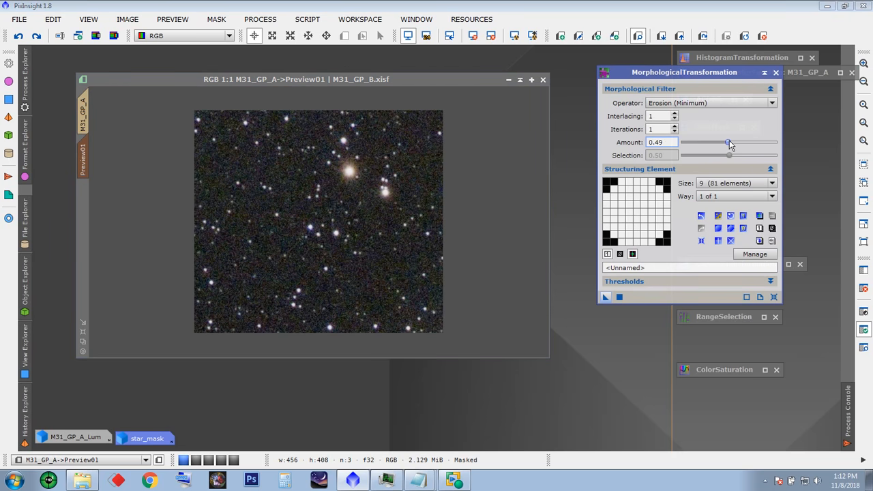
left_click(772, 184)
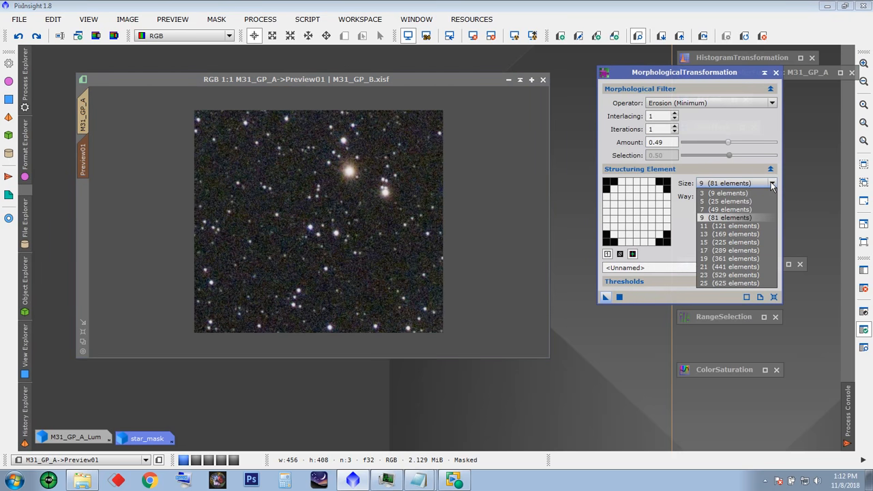
left_click(771, 184)
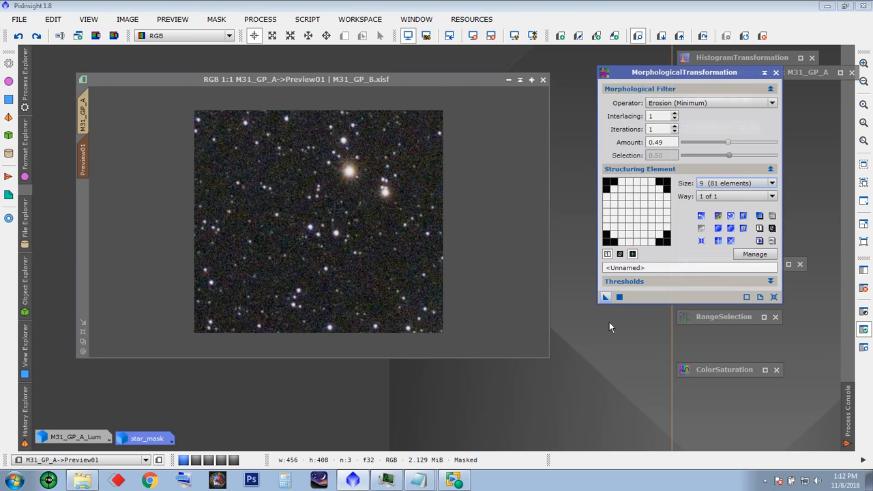
left_click_drag(605, 297, 338, 222)
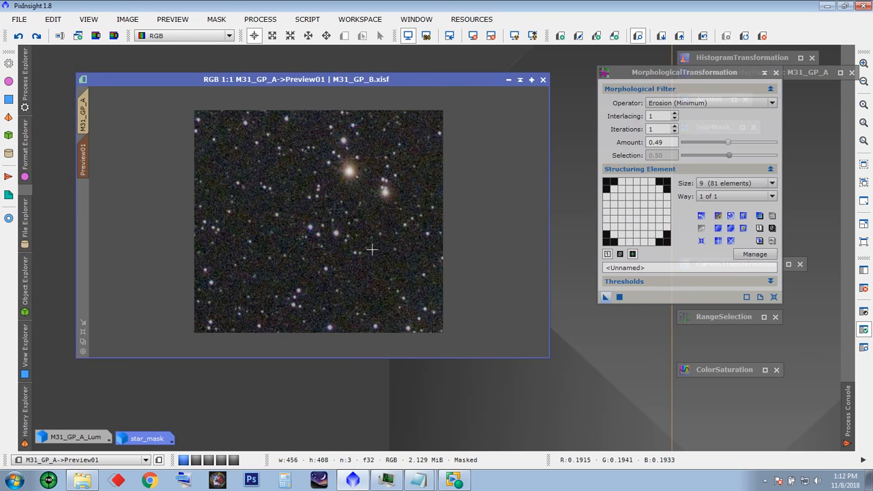
left_click(703, 38)
left_click(703, 37)
left_click(704, 38)
left_click(703, 38)
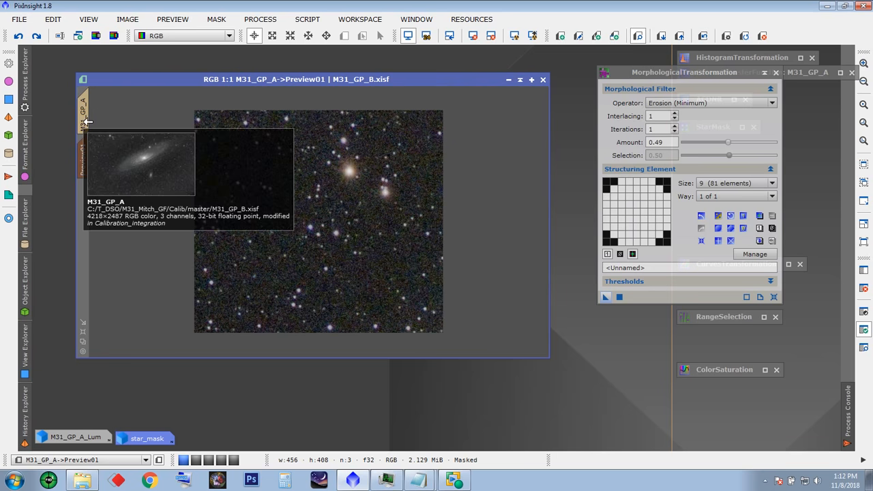
Step: Apply the 0.49 erosion to the full M31_GP_A image and inspect the reduced stars
left_click(87, 121)
left_click_drag(605, 297, 464, 279)
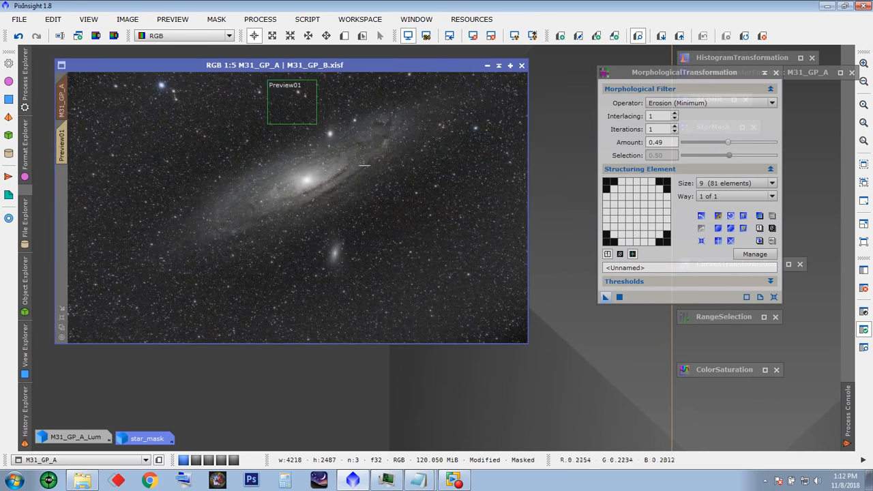
scroll(368, 235, "up", 3)
scroll(368, 236, "down", 3)
scroll(368, 236, "down", 1)
scroll(368, 235, "up", 1)
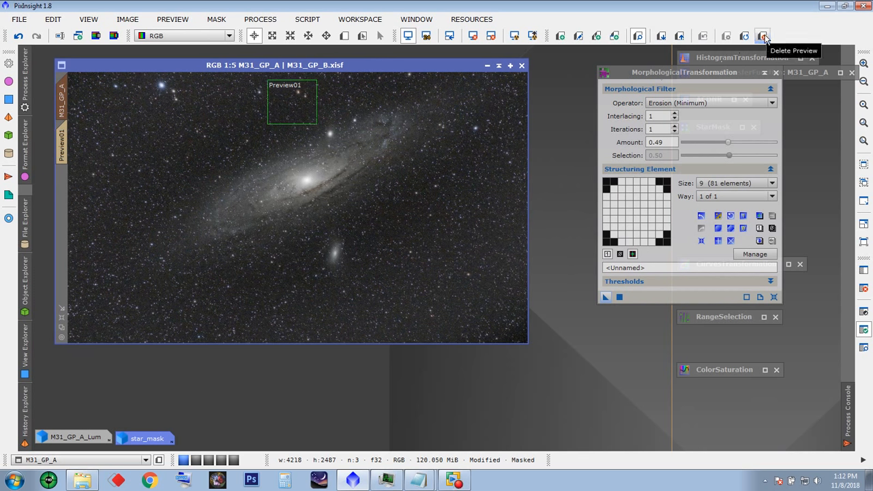
Step: Switch back to Preview01 and close MorphologicalTransformation
left_click(63, 145)
left_click_drag(673, 72, 634, 98)
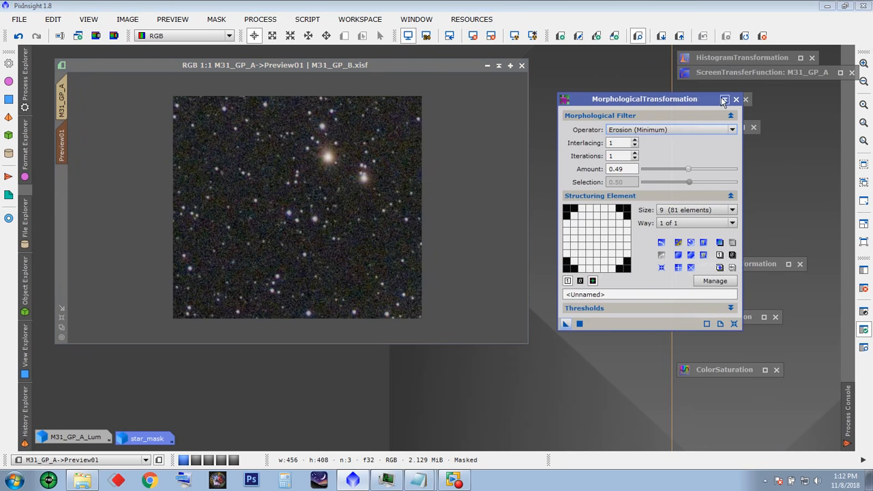
left_click(736, 100)
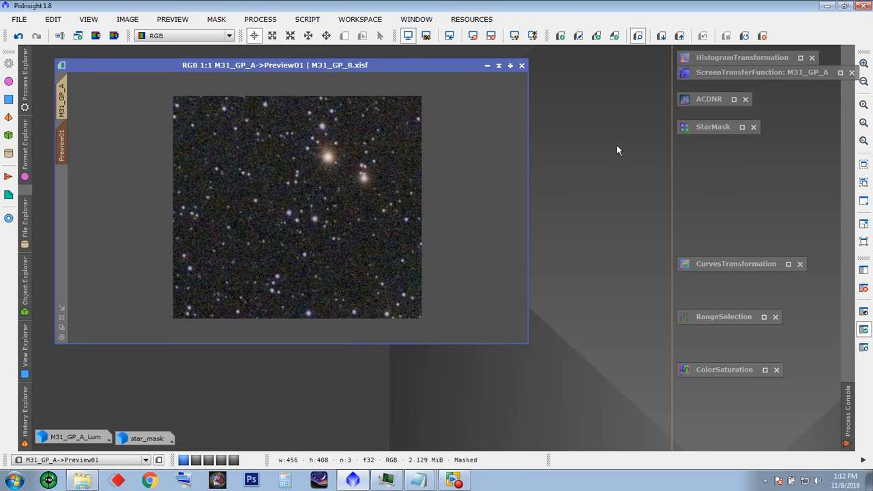
left_click(260, 19)
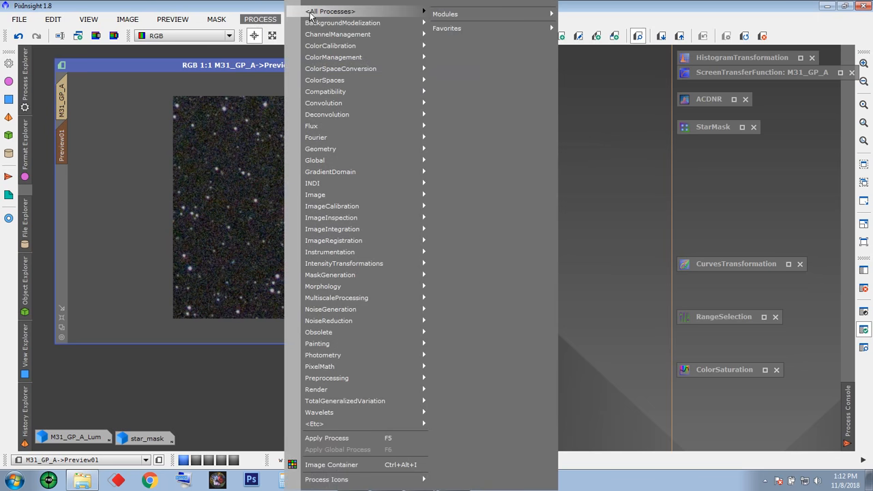
mouse_move(310, 12)
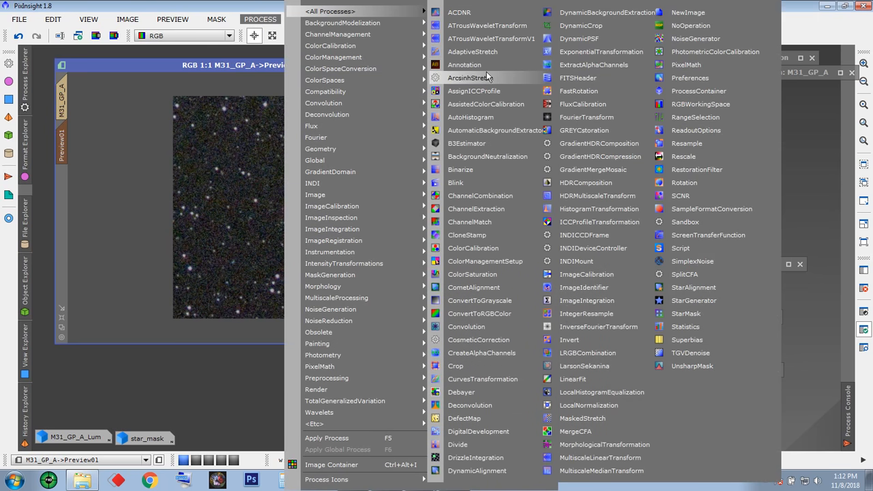
left_click(740, 167)
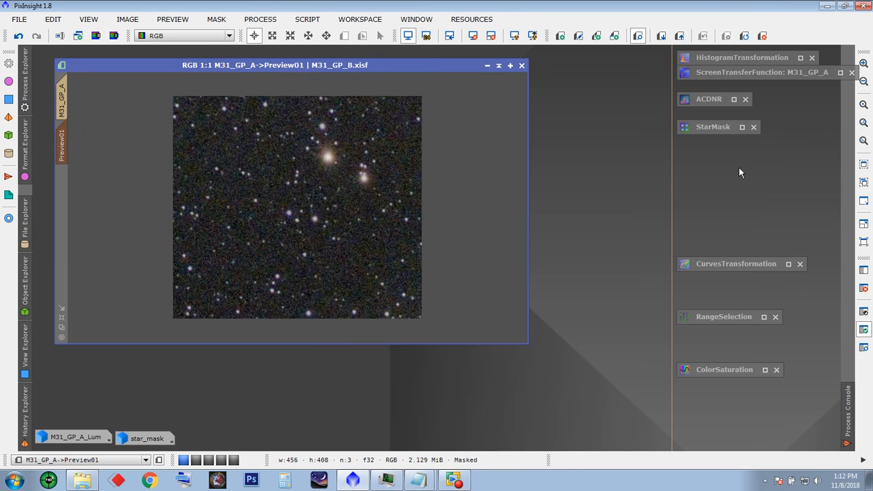
Step: Open CurvesTransformation with its real-time preview, shrinking the preview window and placing it beside the curve window
double_click(749, 264)
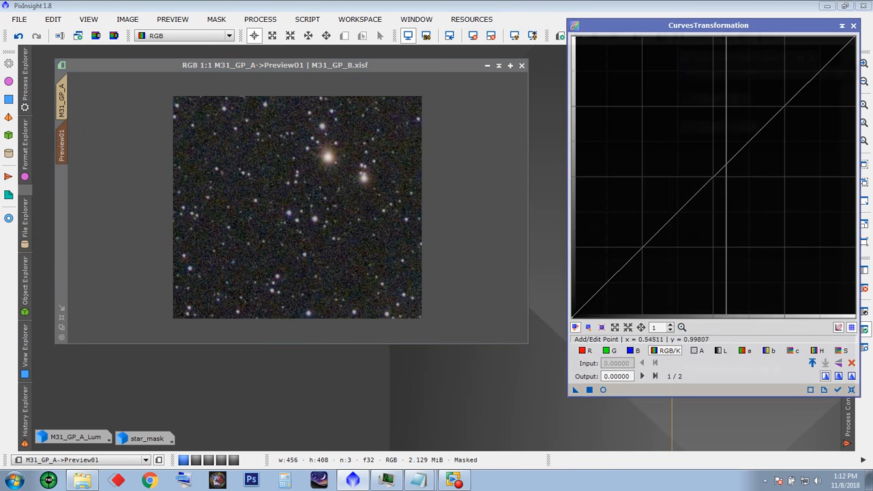
left_click(601, 410)
left_click_drag(394, 69, 317, 71)
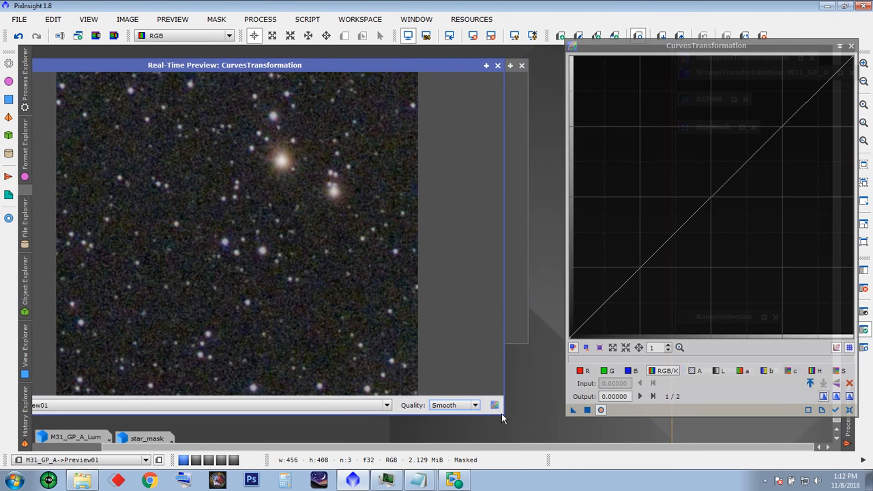
left_click_drag(501, 413, 382, 336)
left_click_drag(228, 59, 343, 81)
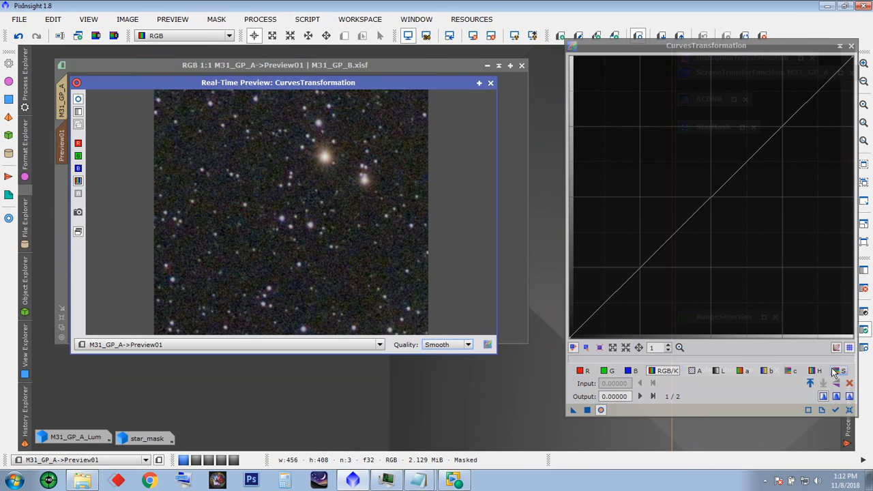
Step: Raise the saturation curve with a point at input 0.08445, output 0.21042, compare the effect and close the real-time preview
left_click(839, 370)
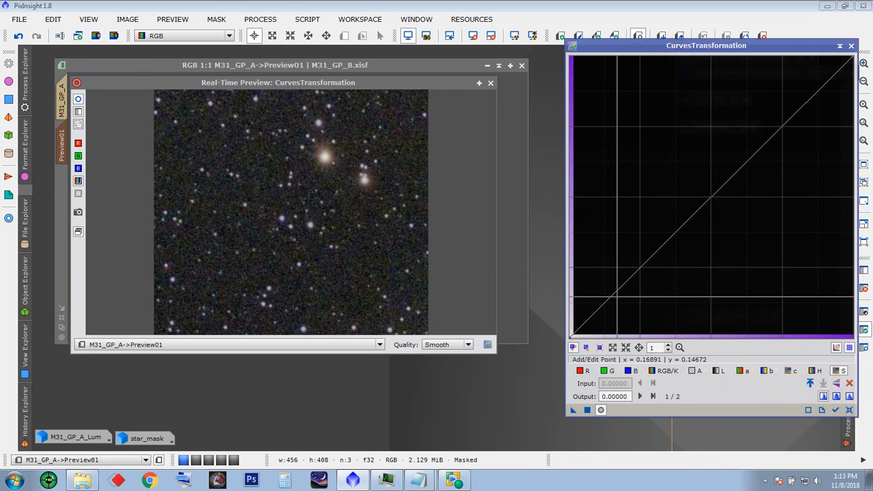
left_click_drag(609, 295, 592, 278)
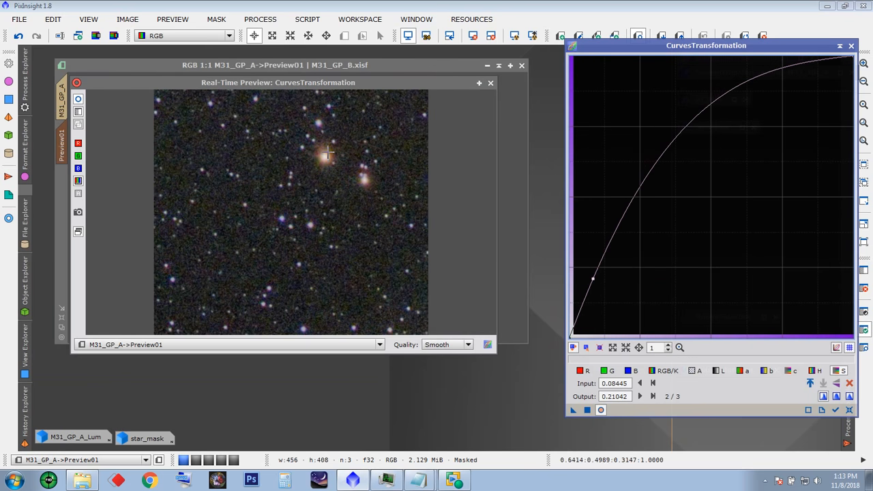
left_click(79, 101)
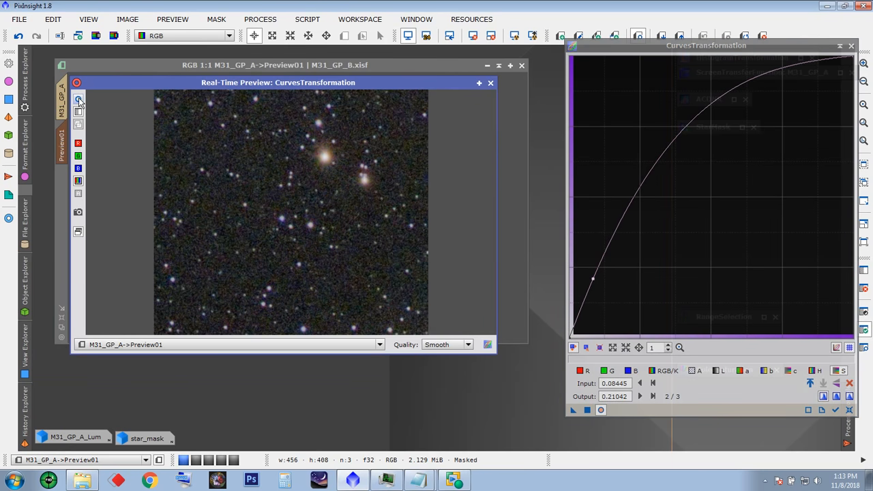
left_click(492, 84)
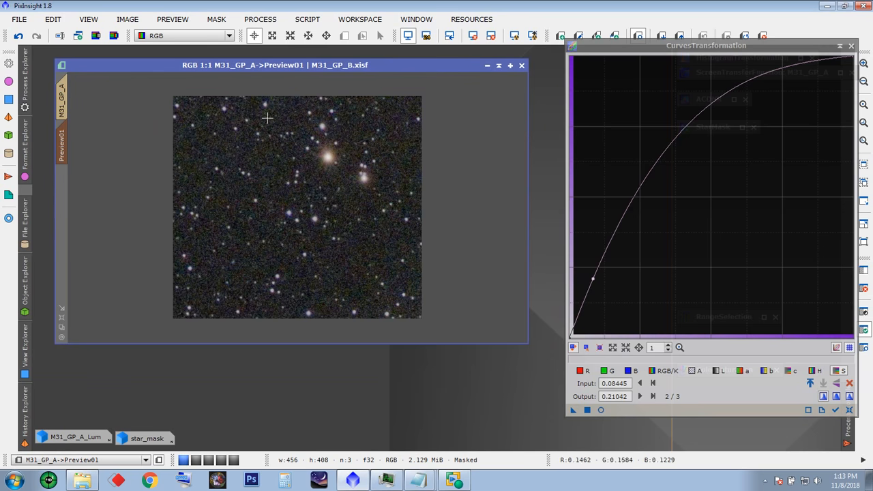
Step: Apply the raised saturation curve to the full M31_GP_A image and compare the star colors before and after
left_click(64, 102)
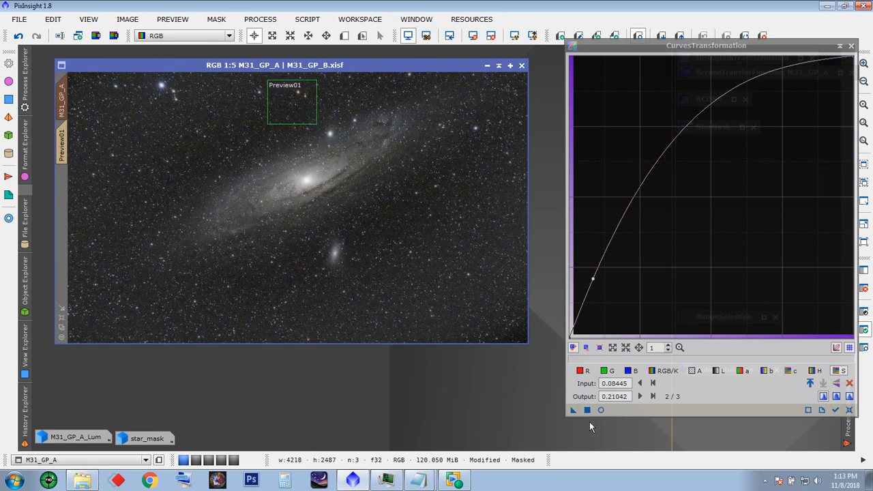
left_click_drag(575, 412, 408, 258)
key("ctrl+k")
key("ctrl+k")
key("ctrl+k")
key("ctrl+k")
key("ctrl+k")
key("ctrl+k")
key("ctrl+k")
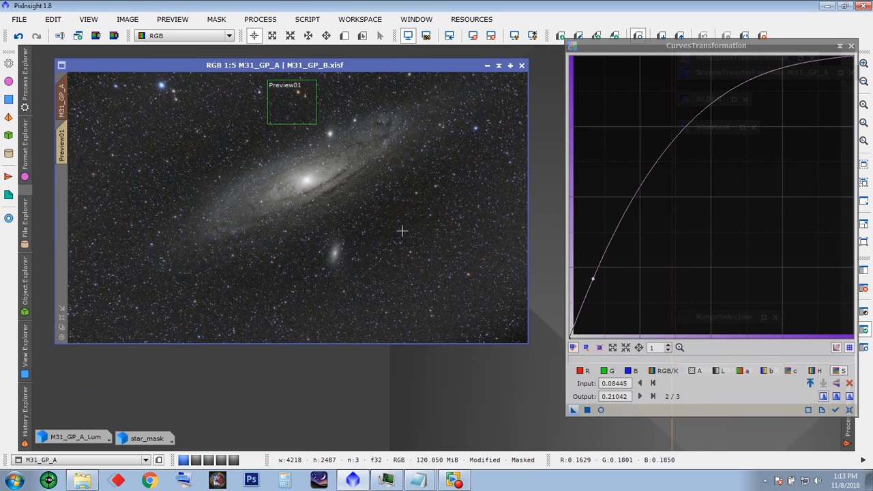
key("ctrl+k")
key("ctrl+k")
key("ctrl+k")
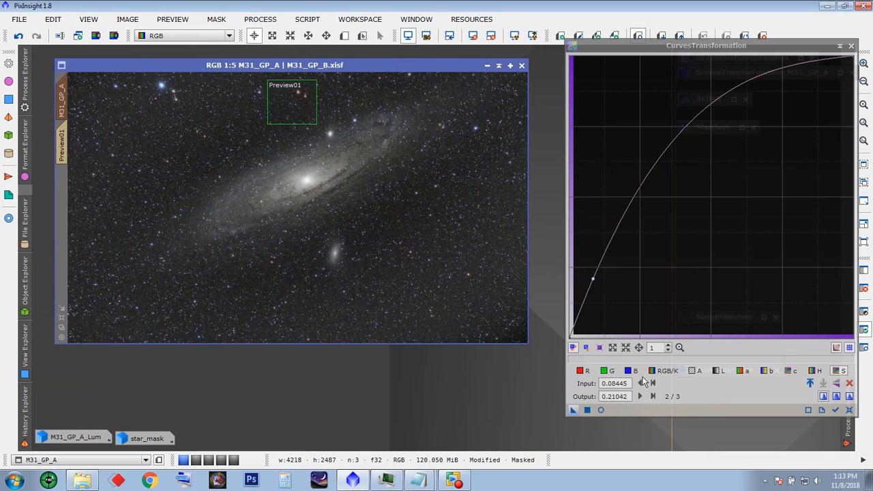
Step: Show the RGB/K curve and open a real-time preview of M31_GP_A->Preview01
left_click(600, 410)
left_click(665, 370)
left_click(837, 347)
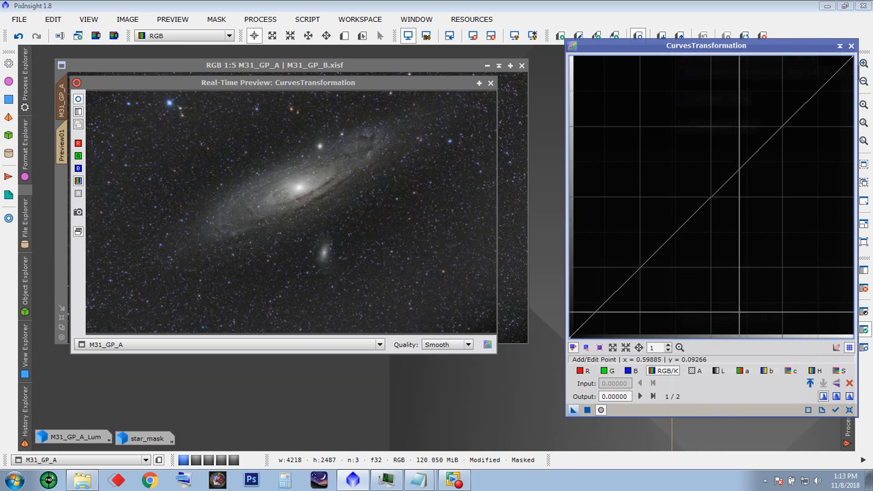
left_click(379, 345)
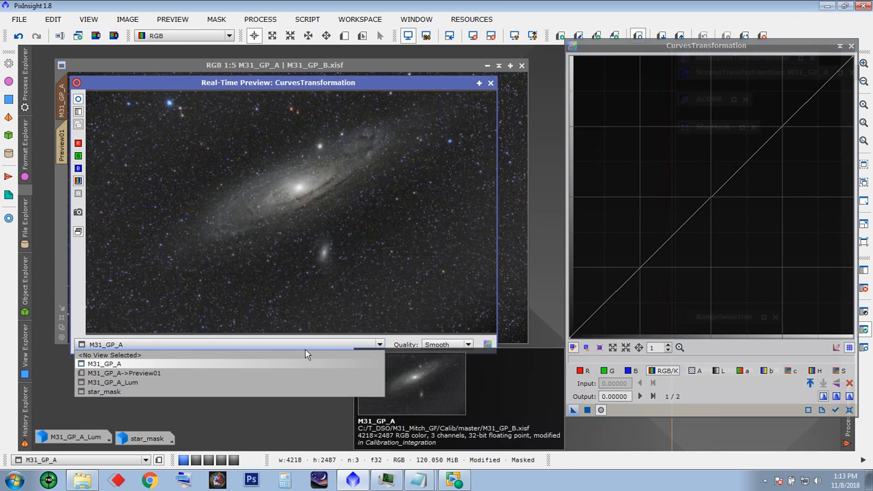
left_click(182, 376)
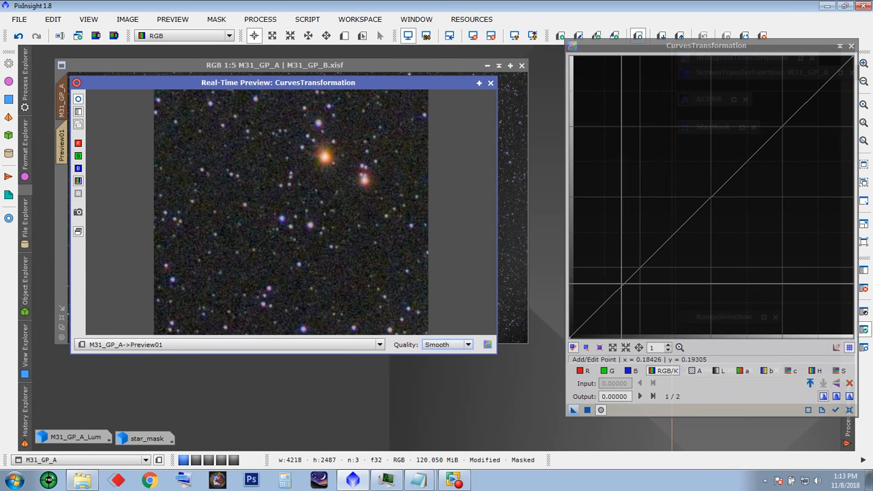
Step: Try an RGB/K curve point at input 0.20537, output 0.17375, check the saturation curve, and reset CurvesTransformation
left_click(635, 301)
left_click_drag(635, 301, 626, 285)
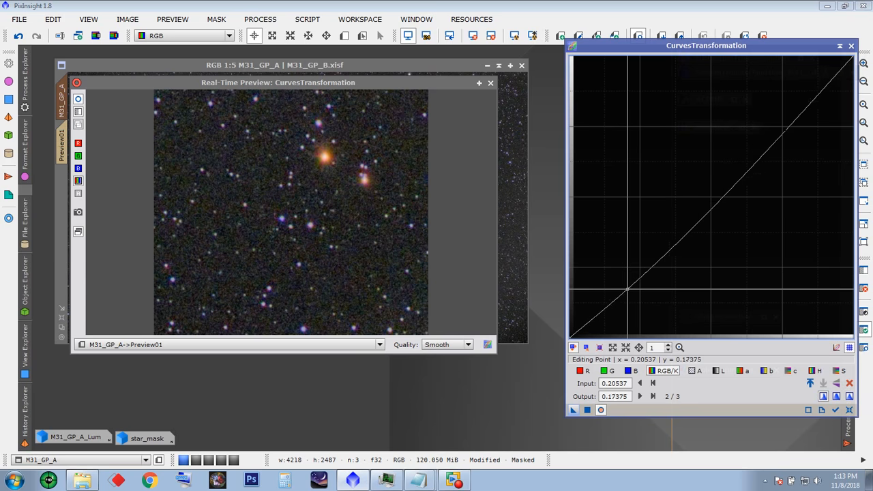
left_click(840, 371)
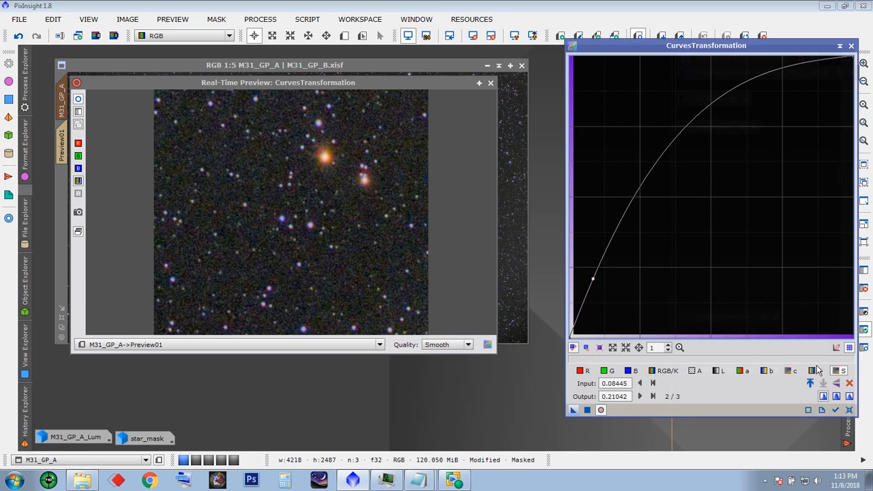
left_click(850, 410)
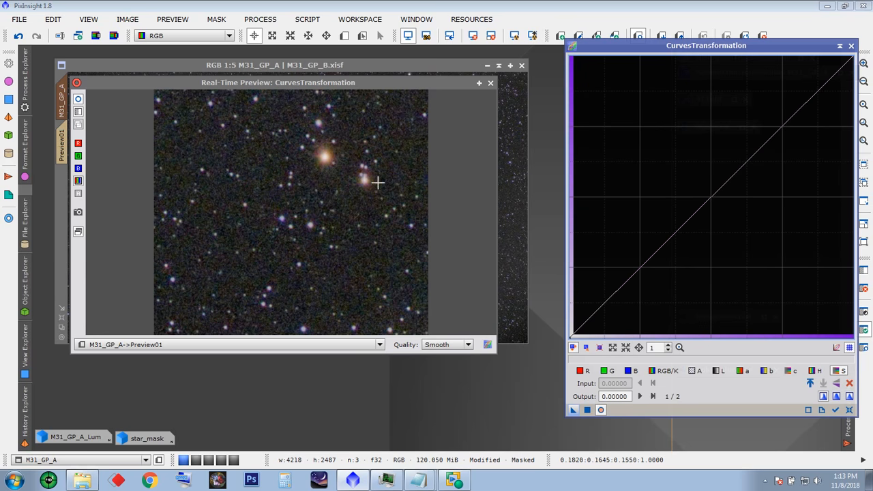
Step: Raise the RGB/K curve with a point at input 0.21113, output 0.26834, compare the effect and close the real-time preview
left_click(663, 370)
left_click(658, 296)
left_click_drag(659, 296, 629, 262)
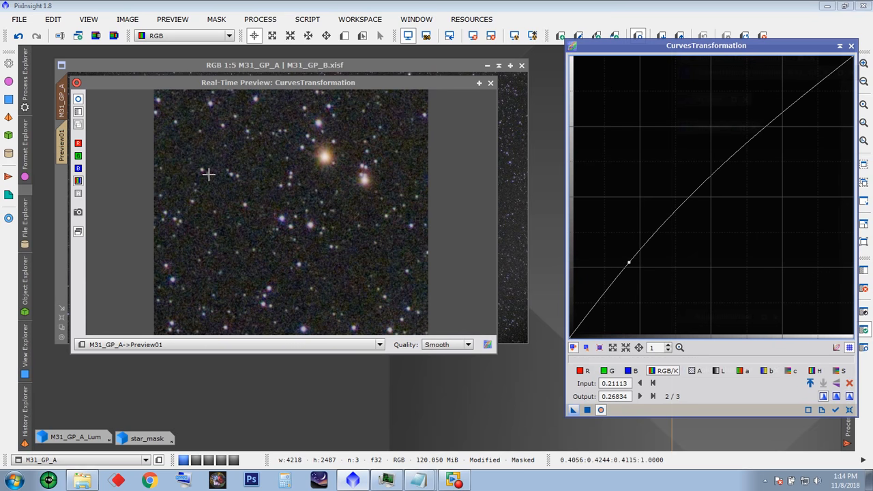
left_click(79, 101)
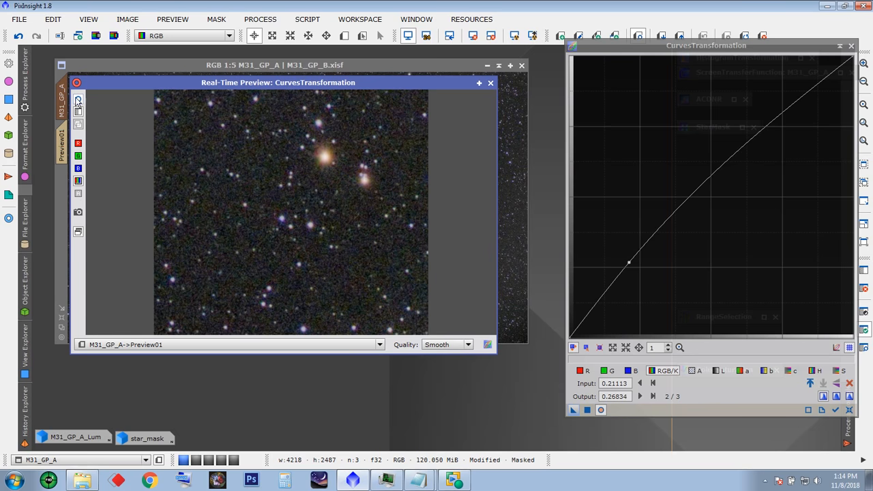
left_click(490, 82)
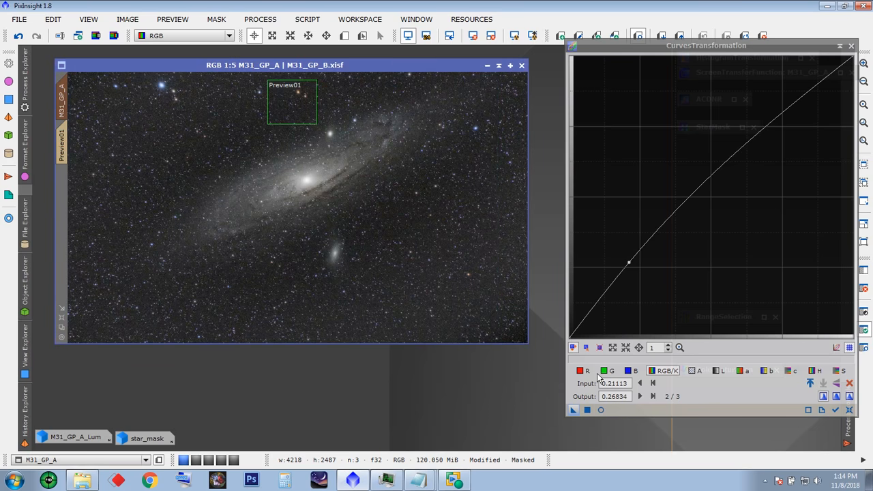
Step: Apply the raised RGB/K curve to the full M31_GP_A image, then reset CurvesTransformation and stow it collapsed below StarMask
left_click_drag(574, 411, 442, 281)
left_click(849, 409)
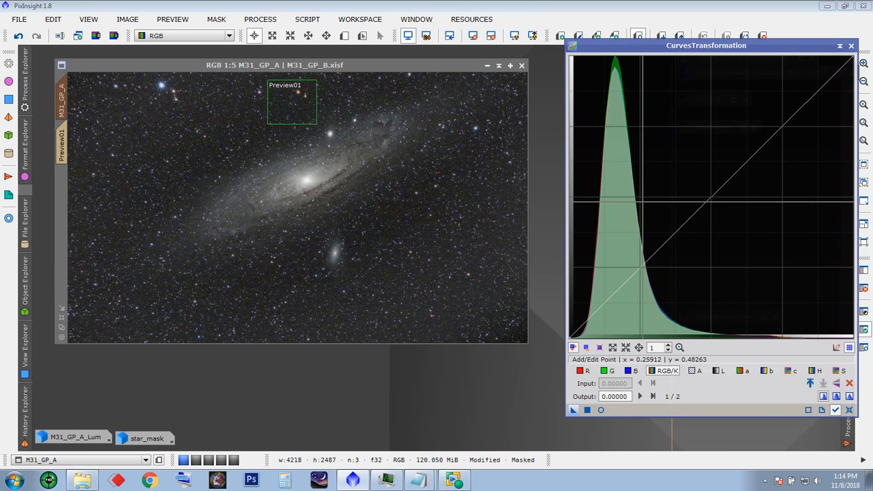
left_click(840, 47)
left_click_drag(724, 262, 729, 153)
Step: Remove the star mask from the M31_GP_A image
left_click(320, 64)
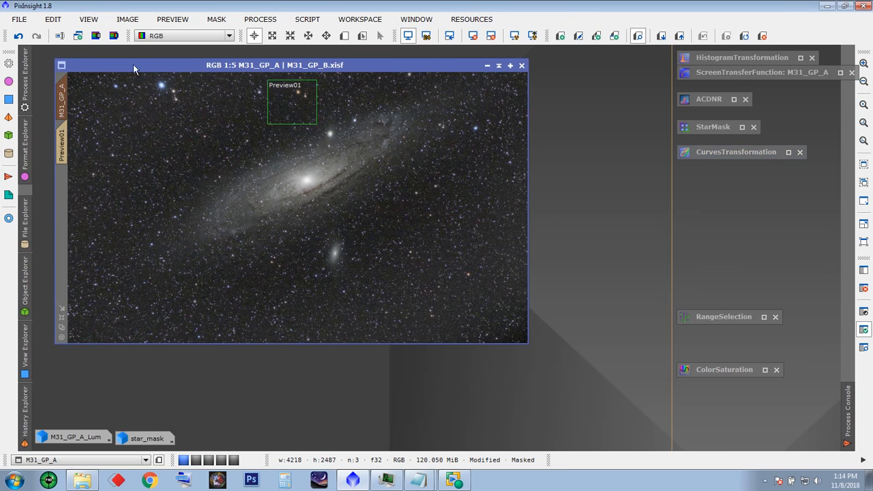
left_click(206, 23)
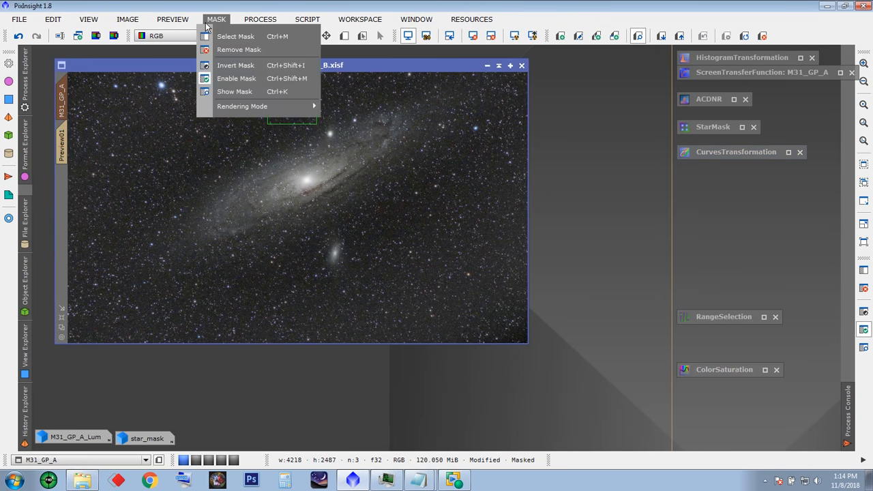
left_click(236, 50)
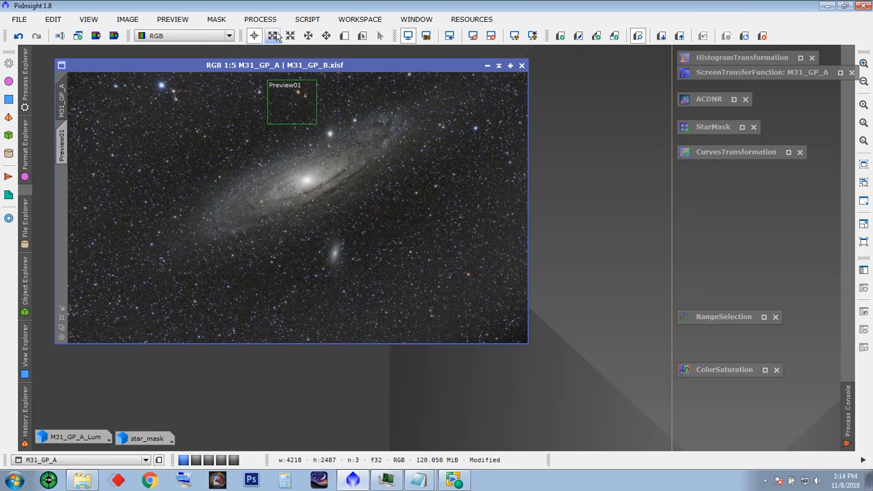
Step: Open SCNR beside the image and apply green removal to M31_GP_A with Average Neutral protection and amount 1.00
left_click(260, 20)
mouse_move(315, 12)
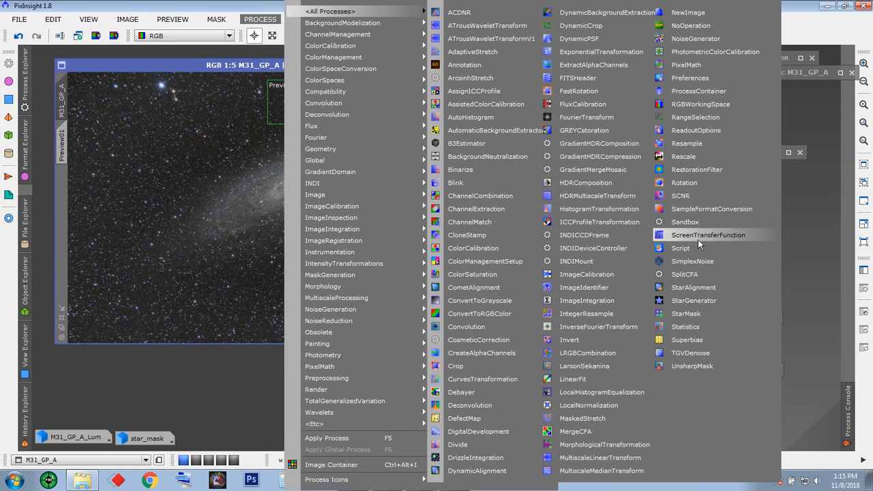
left_click(686, 195)
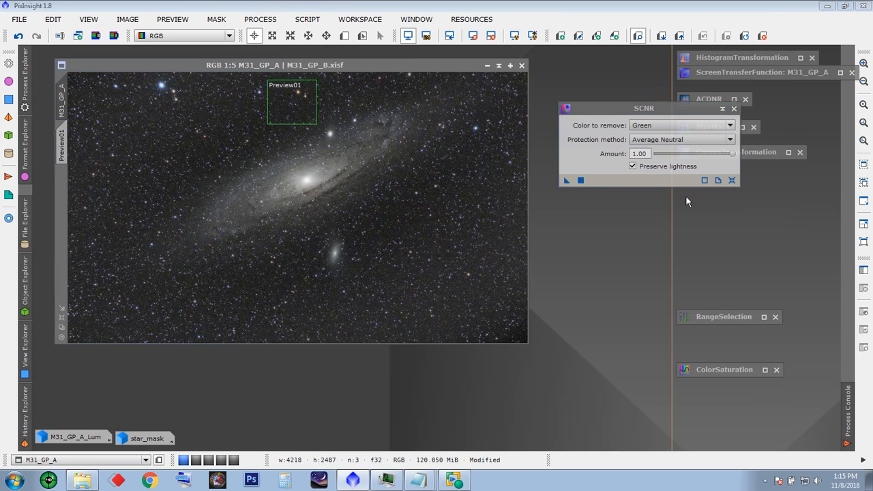
left_click_drag(627, 113, 705, 171)
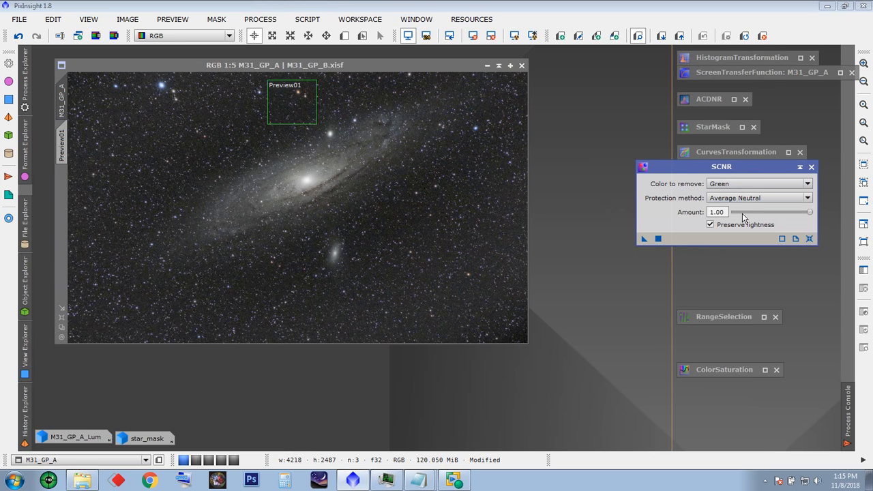
left_click_drag(369, 67, 367, 84)
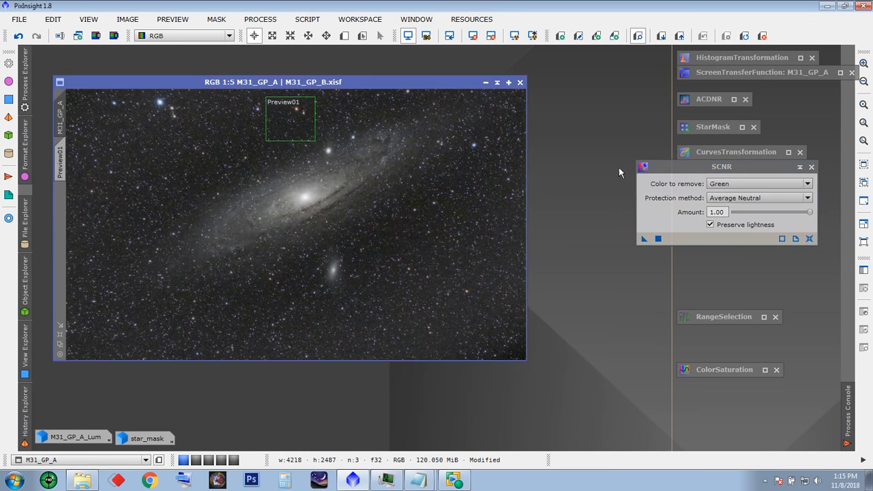
left_click_drag(643, 244, 393, 270)
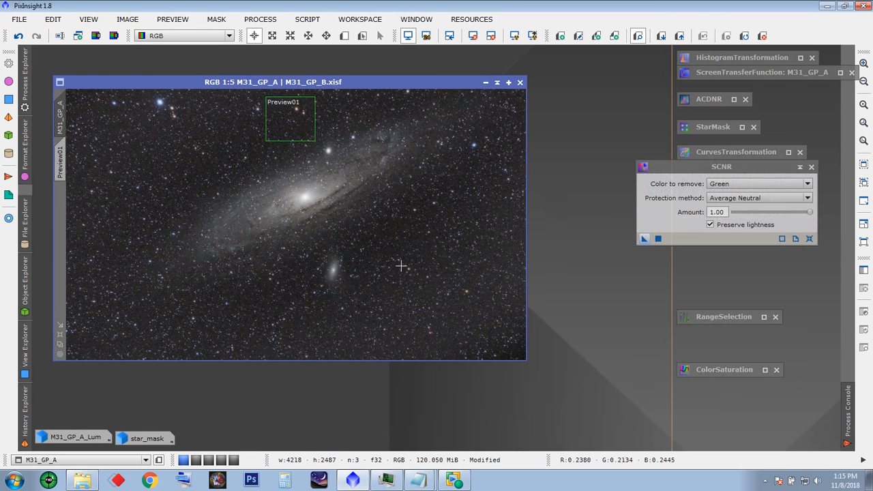
Step: Inspect the background and stars of M31_GP_A up close and undo the full-strength green removal
scroll(400, 263, "up", 5)
left_click_drag(518, 214, 519, 267)
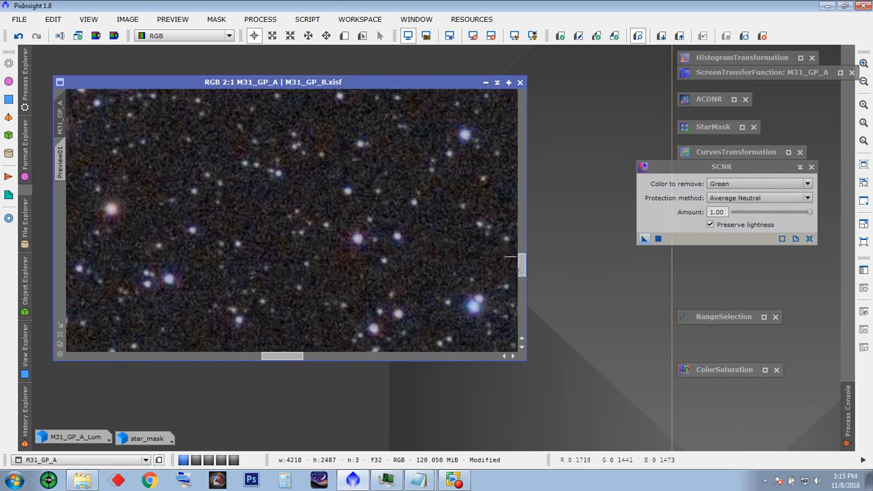
left_click(18, 38)
scroll(291, 234, "down", 3)
scroll(292, 234, "down", 6)
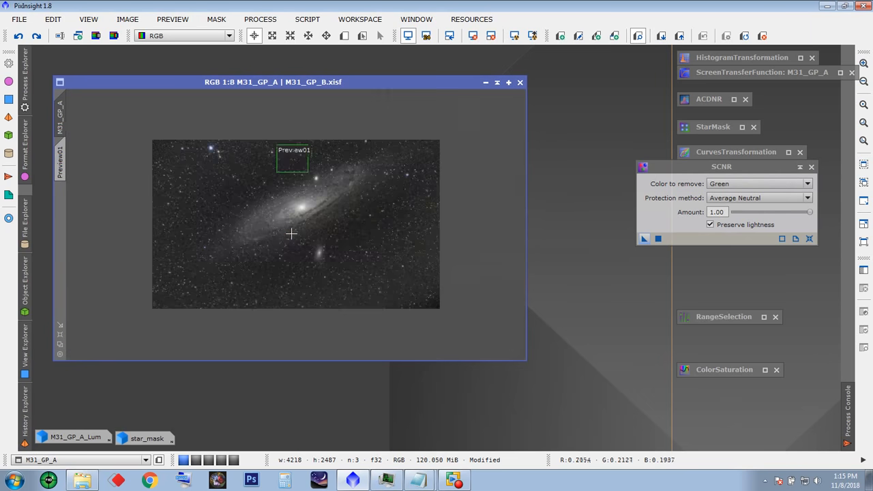
scroll(292, 234, "up", 5)
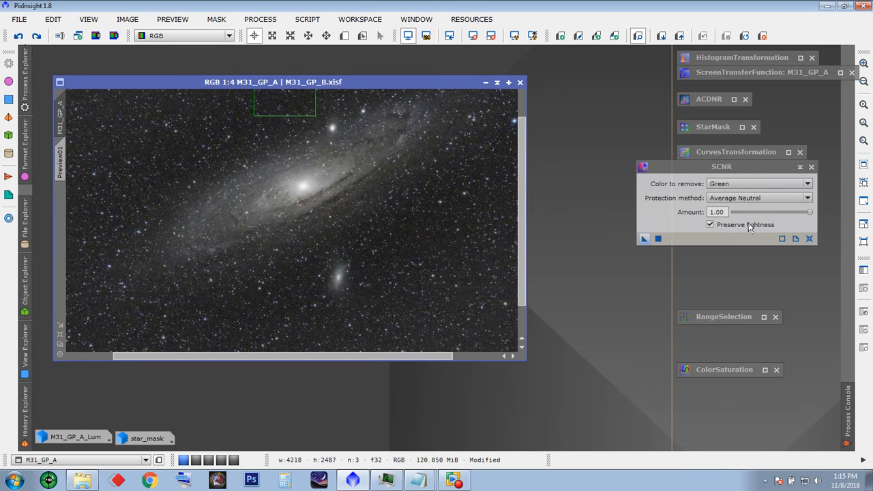
Step: Try SCNR green removal on M31_GP_A at amount 0.52, compare the result, undo it and close SCNR
left_click_drag(805, 210, 776, 211)
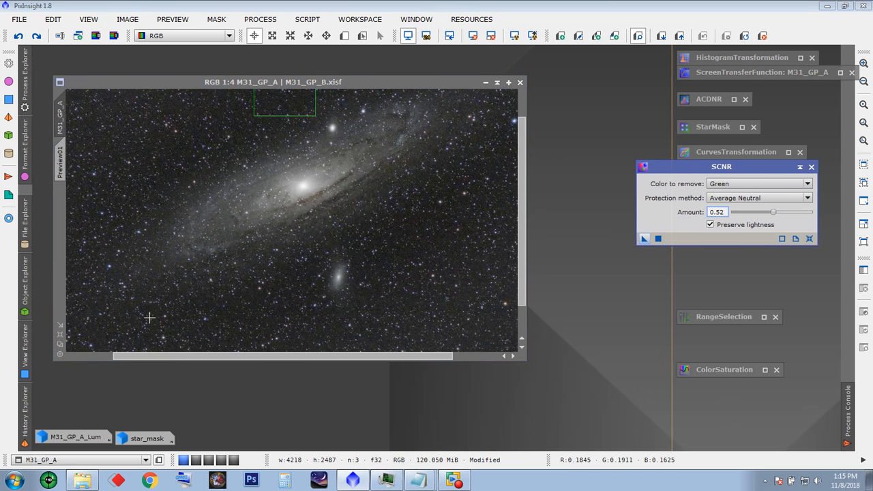
left_click(61, 346)
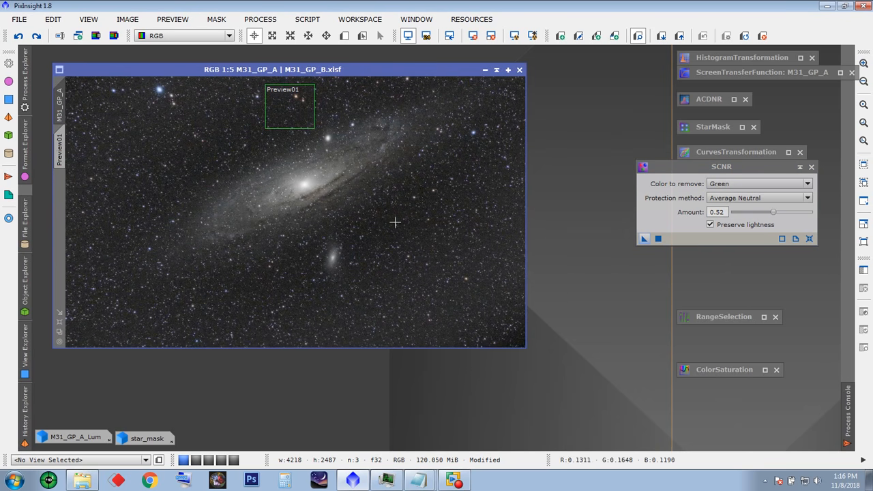
left_click(644, 238)
left_click_drag(643, 238, 418, 246)
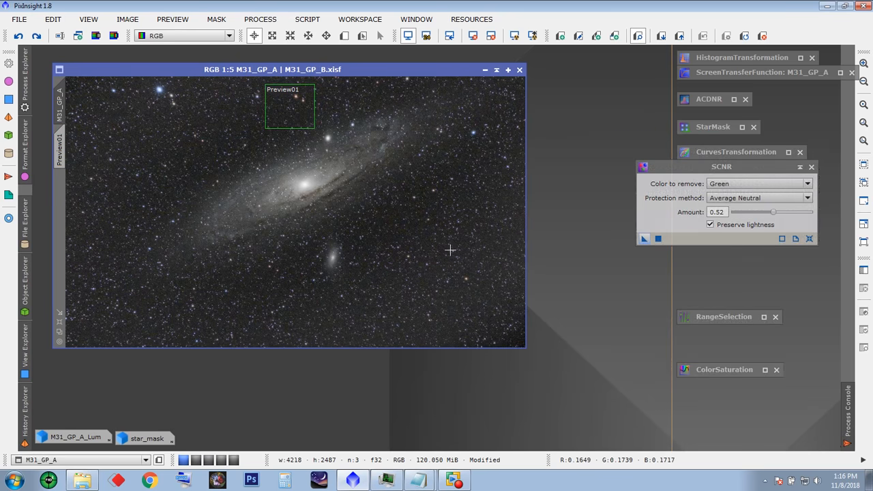
key("ctrl+1")
scroll(440, 249, "down", 5)
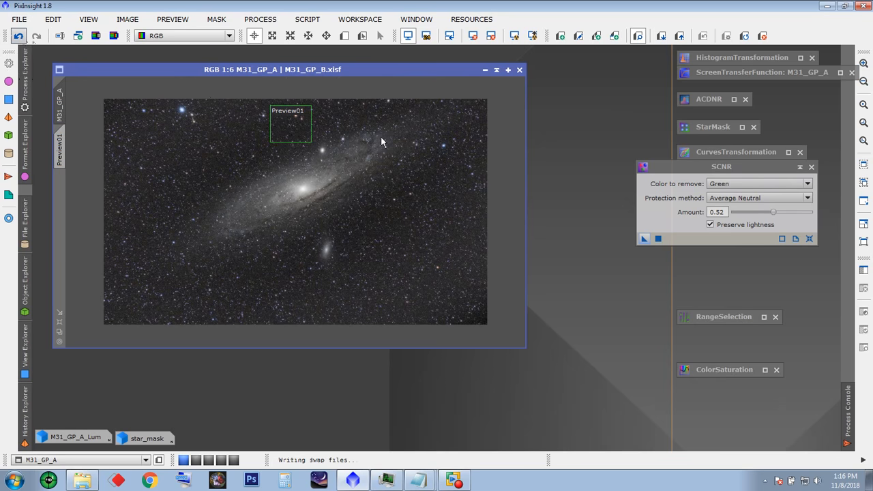
key("ctrl+z")
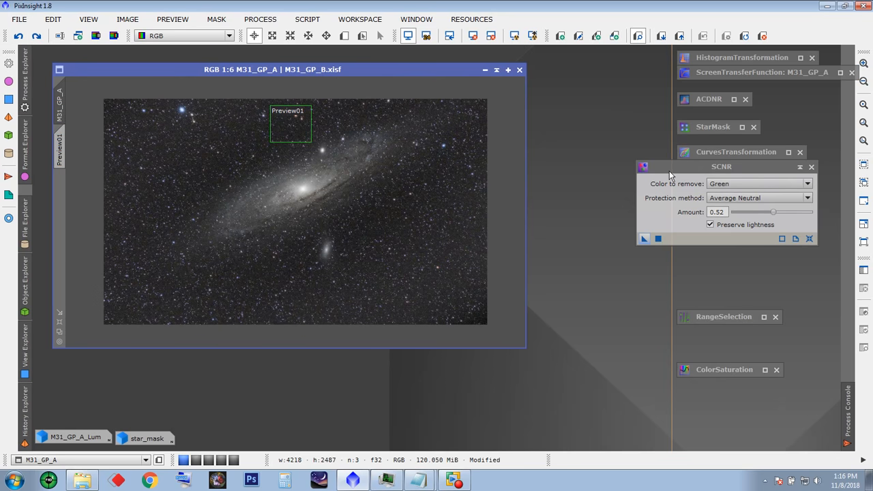
left_click(812, 167)
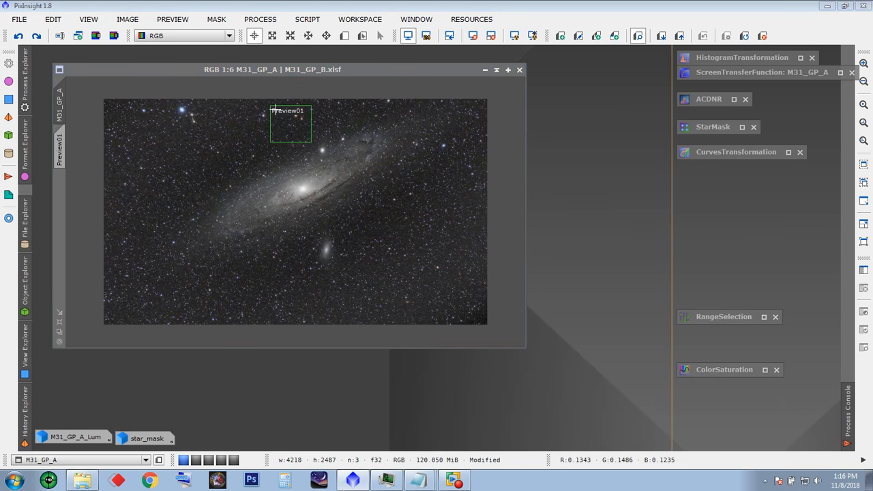
Step: Enlarge and reposition the M31_GP_A window to show the whole galaxy, and delete its Preview01
left_click(61, 322)
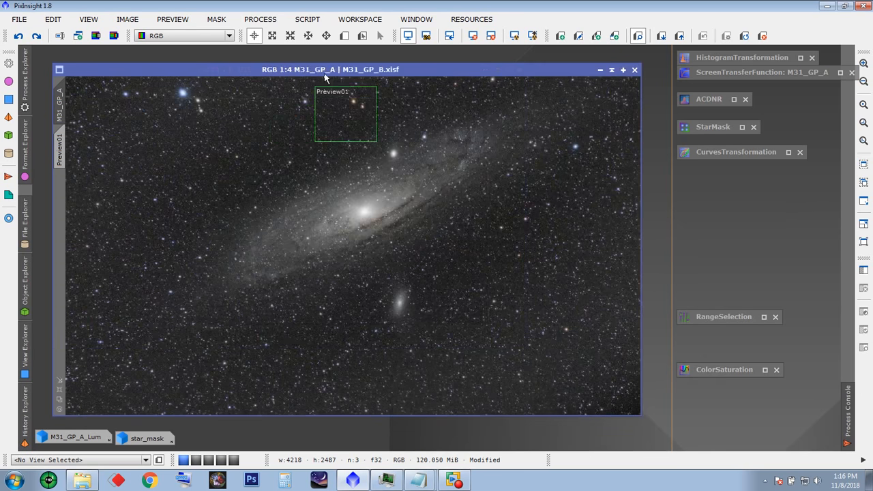
left_click_drag(324, 74, 304, 64)
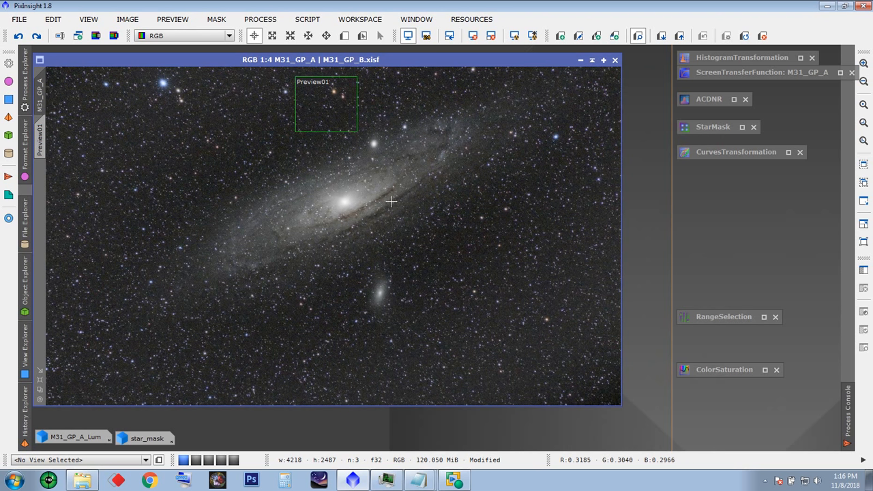
left_click(762, 36)
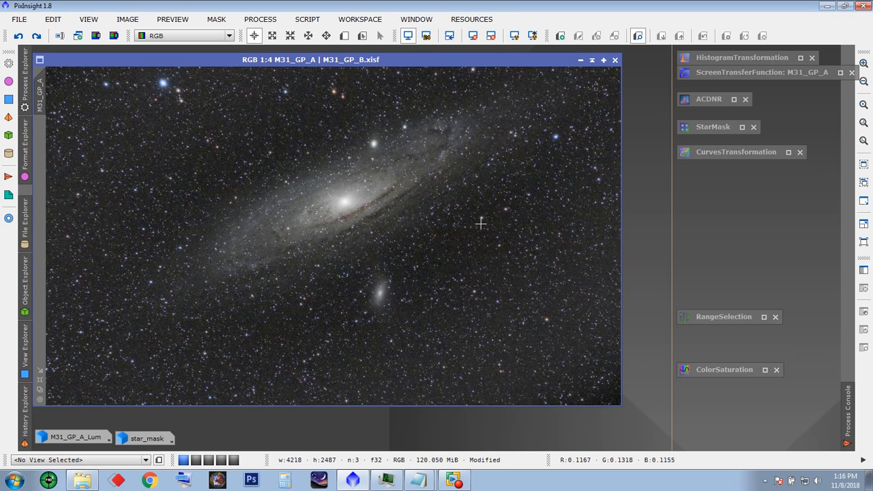
left_click_drag(418, 61, 419, 54)
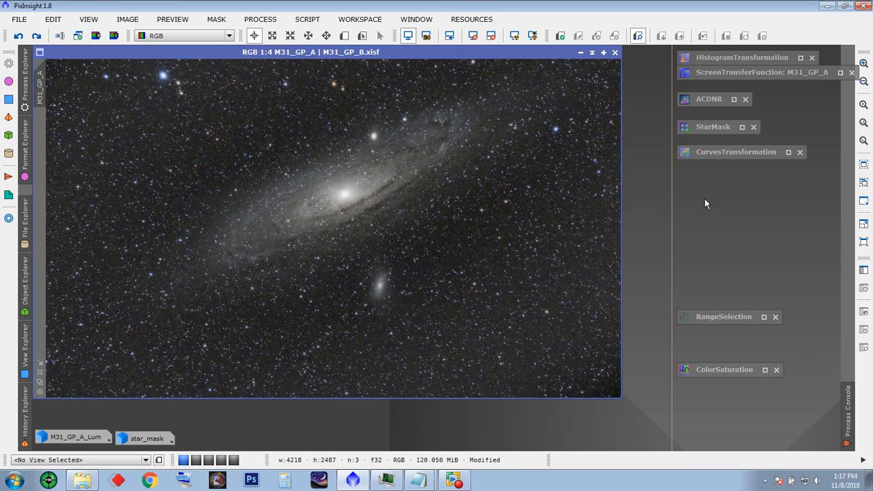
Step: Open CurvesTransformation with a real-time preview of M31_GP_A and sample the sky background beside the galaxy
double_click(730, 152)
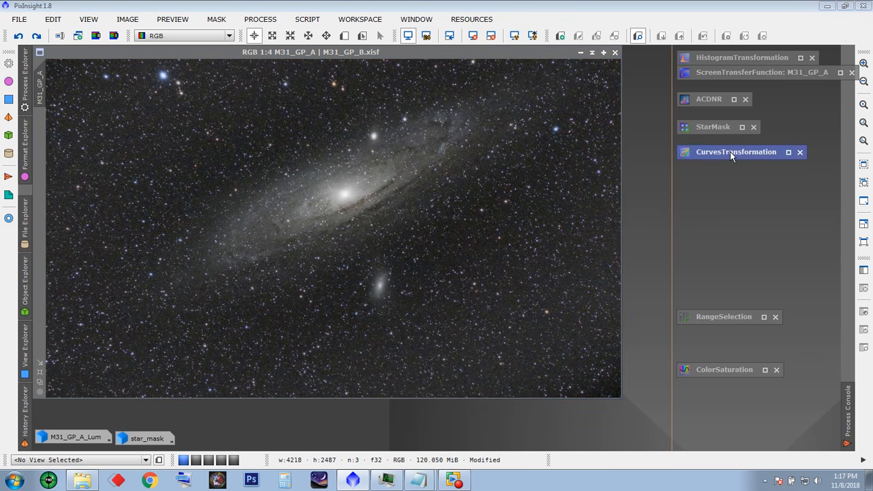
left_click_drag(691, 8, 691, 31)
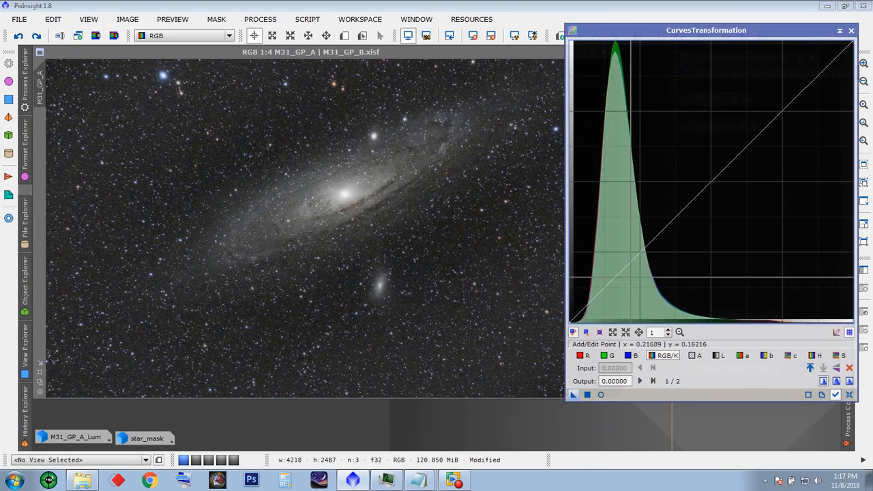
left_click(601, 394)
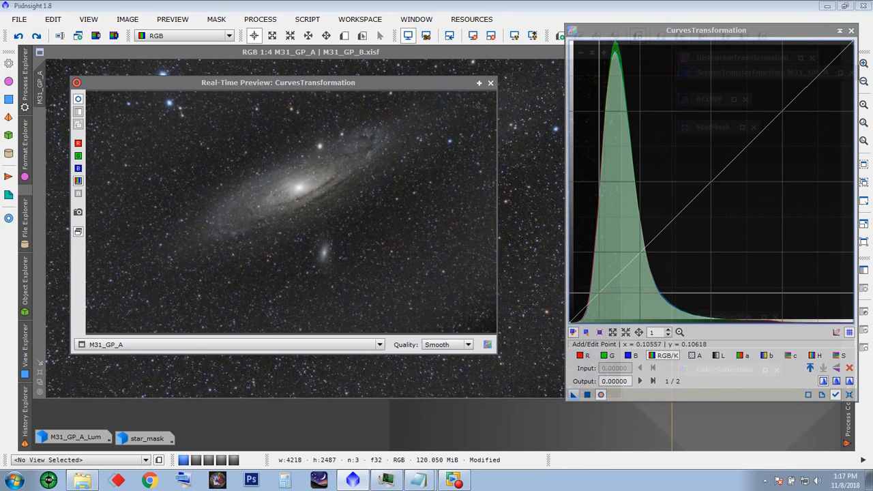
left_click(386, 231)
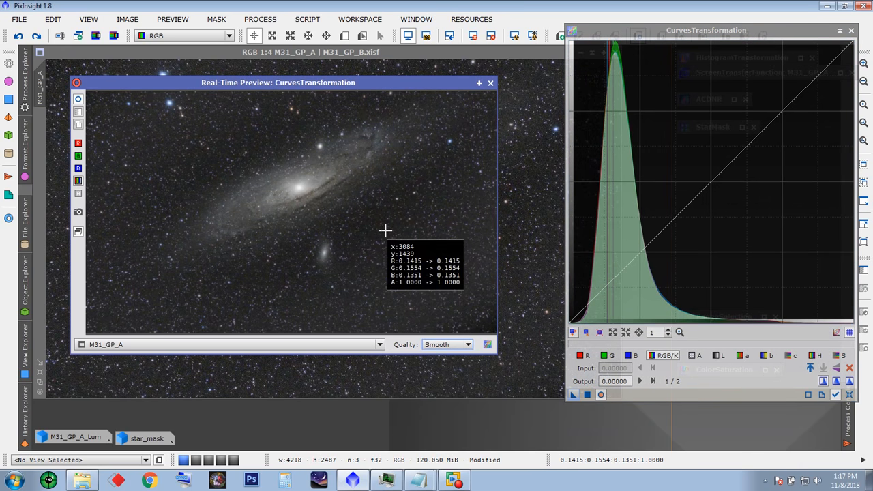
left_click(386, 231)
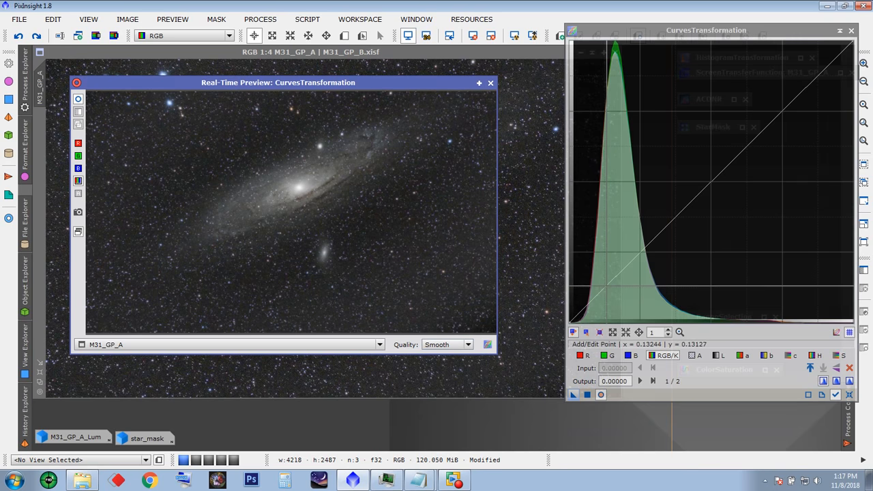
Step: Try a contrast curve on RGB/K, lowering a shadow point at input about 0.13 to output 0.108 and raising the midtones
left_click(606, 286)
left_click(311, 186)
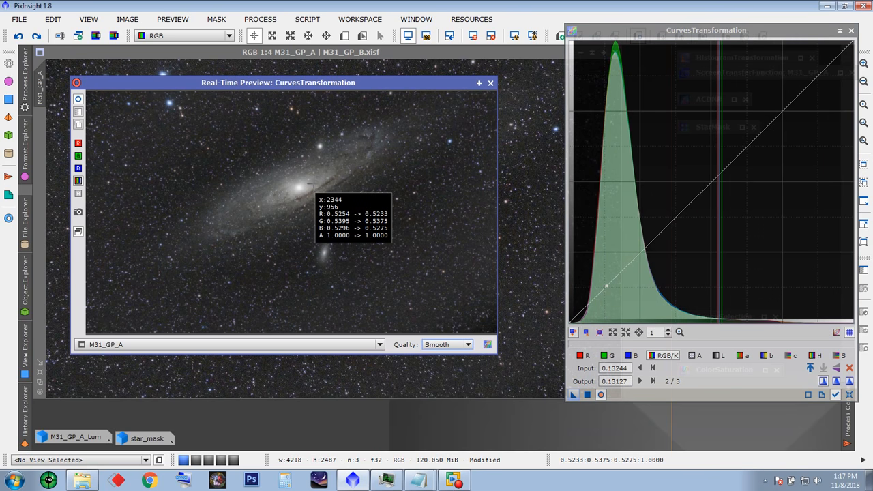
left_click(717, 178)
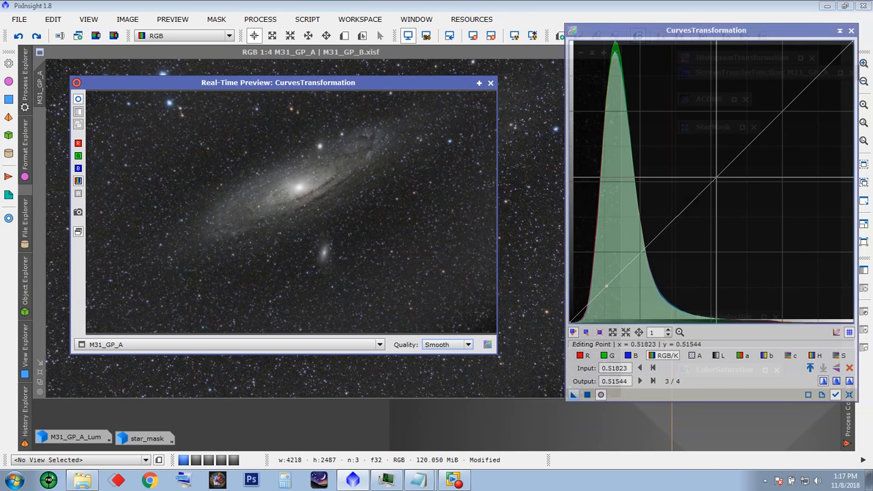
left_click_drag(719, 179, 711, 168)
left_click_drag(606, 286, 606, 292)
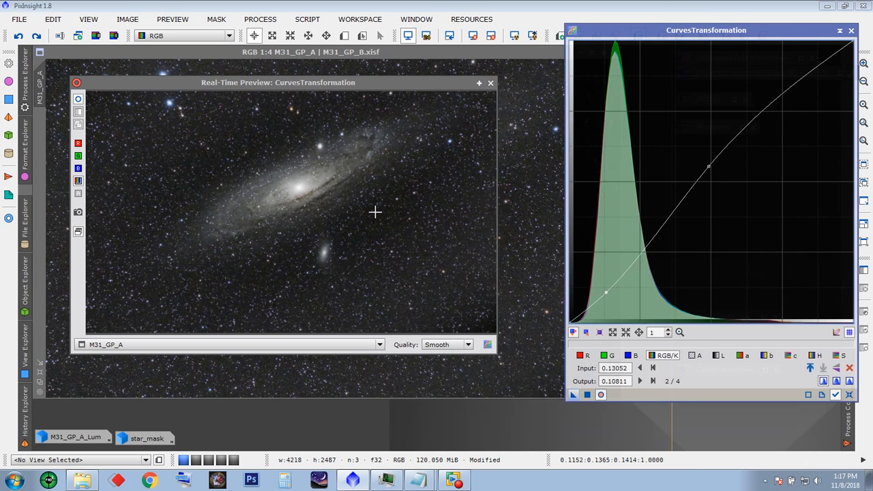
Step: Compare the preview with and without the curve, discard the curve and close CurvesTransformation
left_click(78, 101)
left_click(78, 101)
left_click(79, 101)
left_click(79, 101)
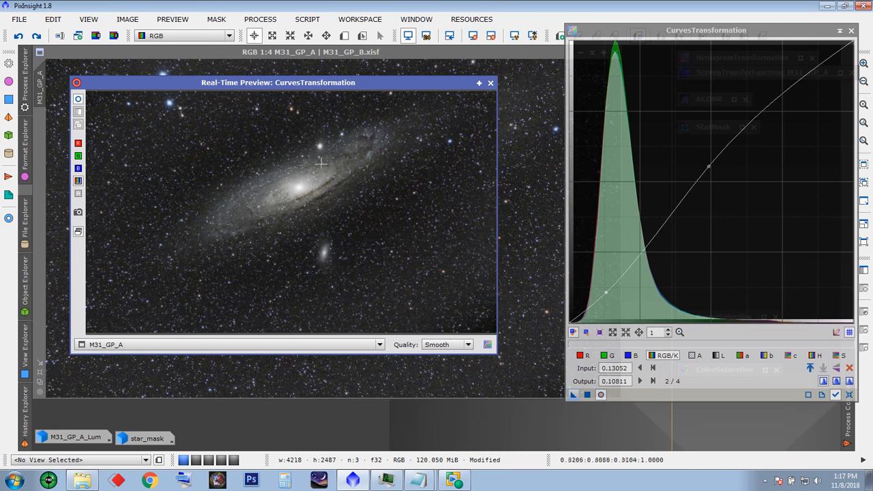
left_click(490, 83)
left_click_drag(608, 31, 537, 73)
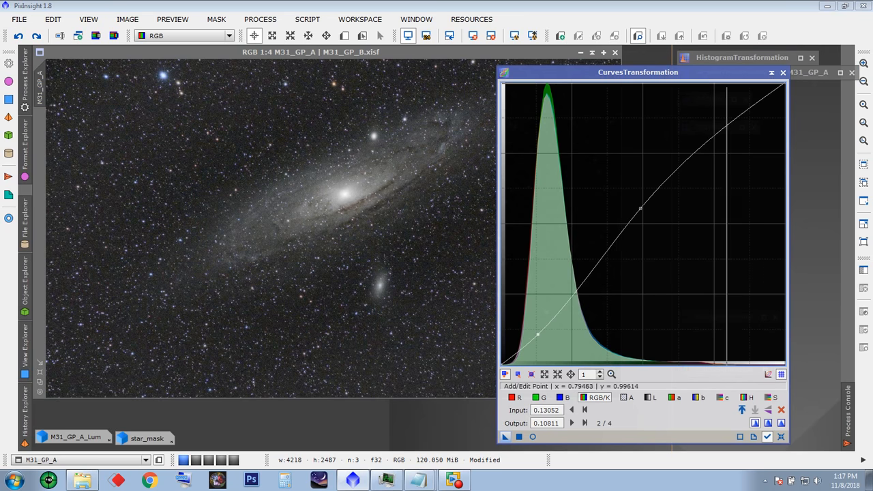
left_click(782, 437)
left_click(783, 73)
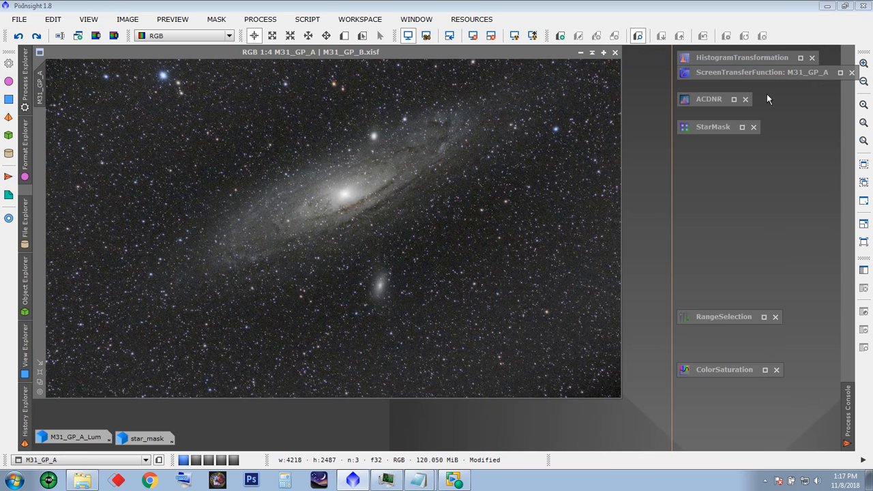
Step: Open RangeSelection beside the image and show an enlarged real-time preview of the mask for M31_GP_A
double_click(727, 316)
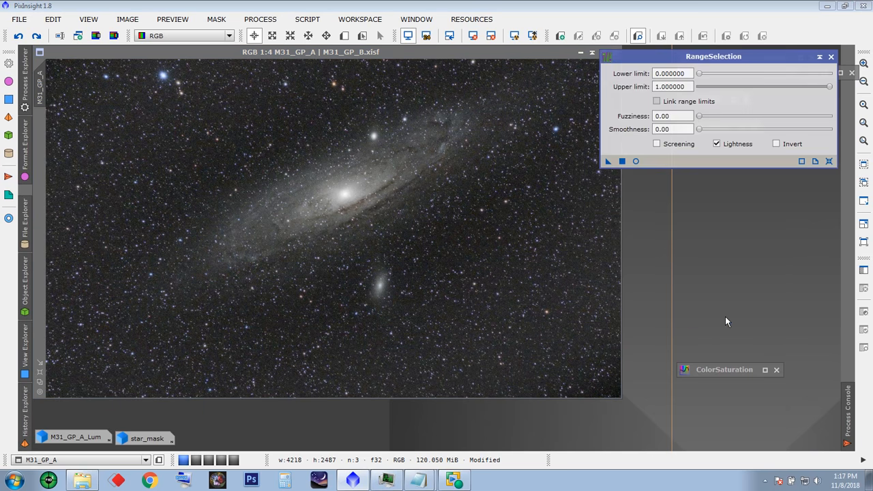
left_click_drag(710, 59, 725, 75)
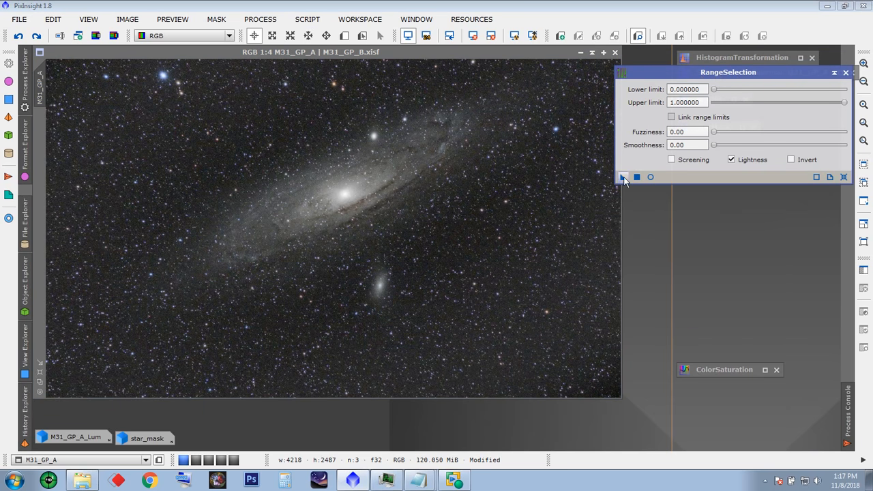
left_click(651, 177)
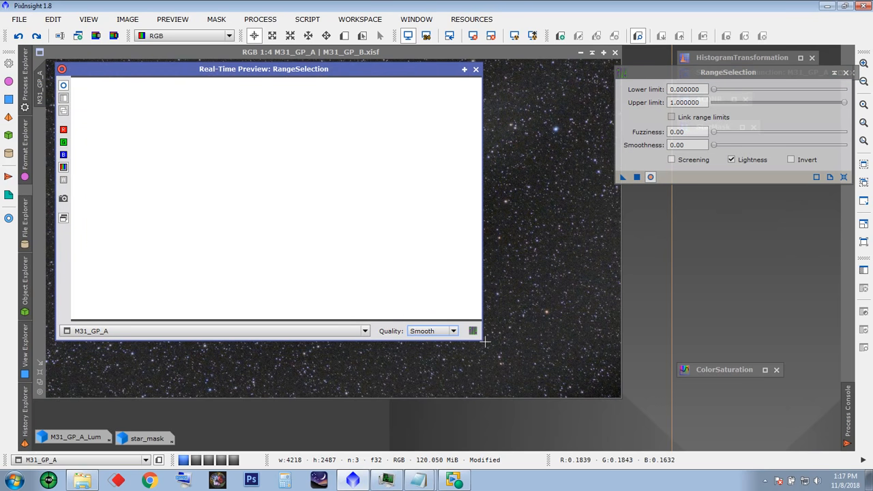
left_click_drag(481, 339, 563, 416)
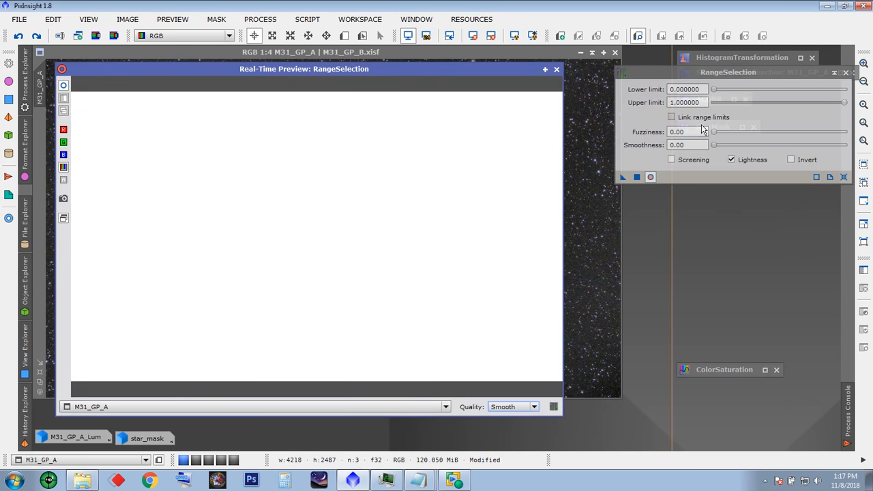
Step: Isolate the galaxy in the range mask with lower limit 0.22, fuzziness 0.06 and smoothness 37
left_click_drag(714, 91, 746, 105)
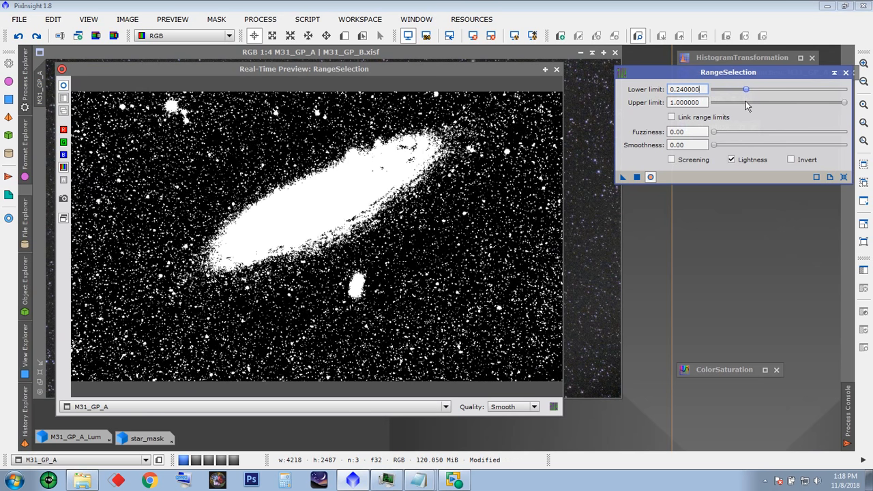
left_click_drag(714, 146, 759, 146)
left_click(715, 131)
left_click_drag(715, 132, 723, 136)
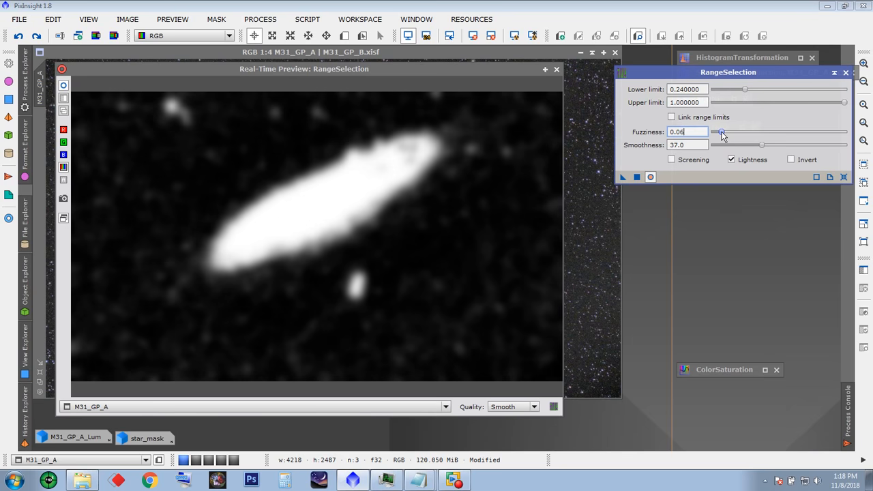
left_click_drag(747, 92, 743, 92)
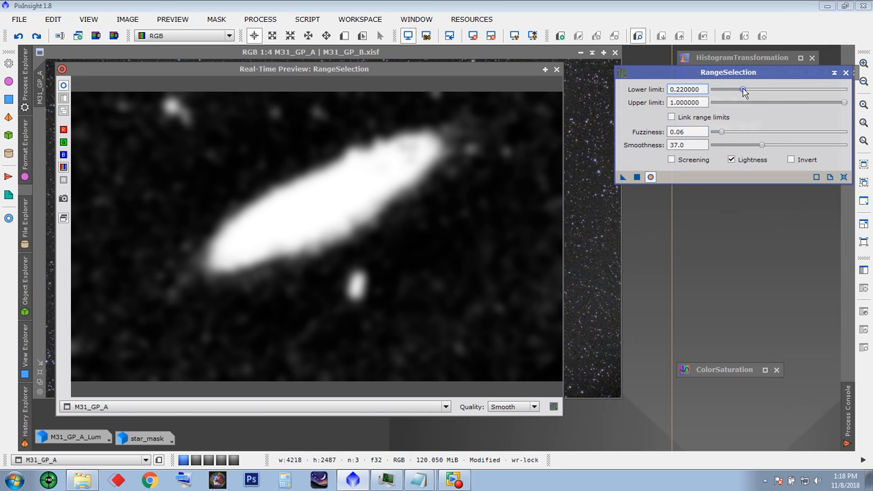
Step: Close the preview, generate the range mask from M31_GP_A, collapse RangeSelection and reposition the mask window
left_click(557, 70)
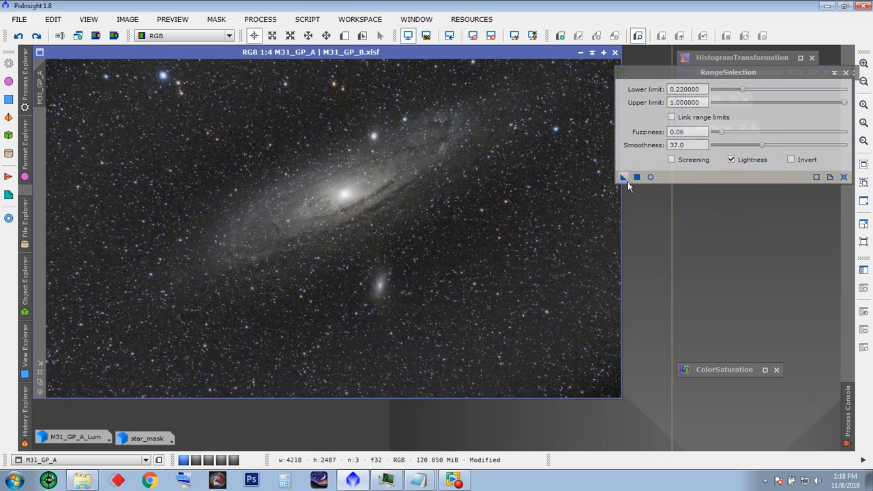
left_click(636, 178)
left_click_drag(624, 177, 573, 197)
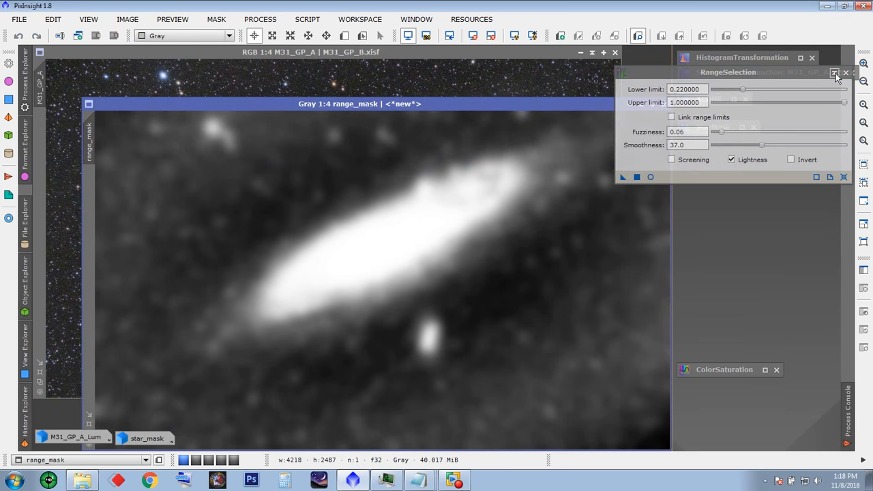
left_click(834, 73)
left_click_drag(529, 106, 503, 72)
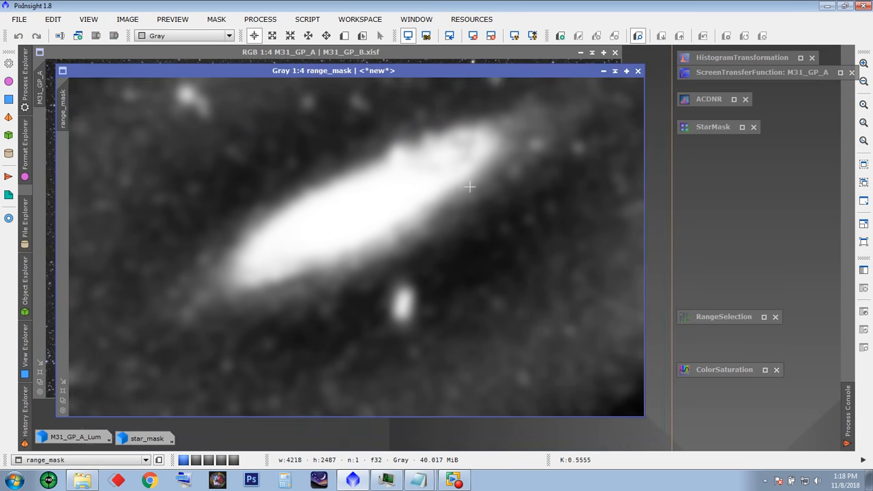
left_click_drag(404, 71, 399, 64)
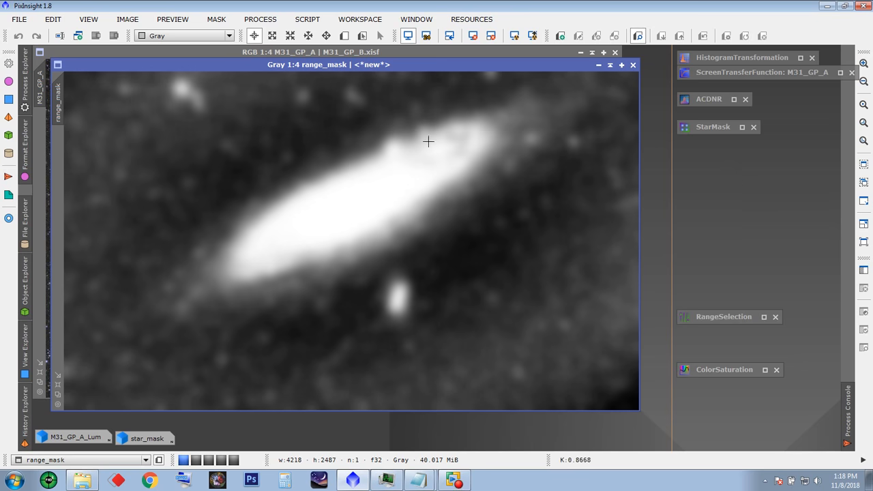
Step: Open CurvesTransformation beside range_mask and start its real-time preview
left_click(260, 20)
mouse_move(330, 11)
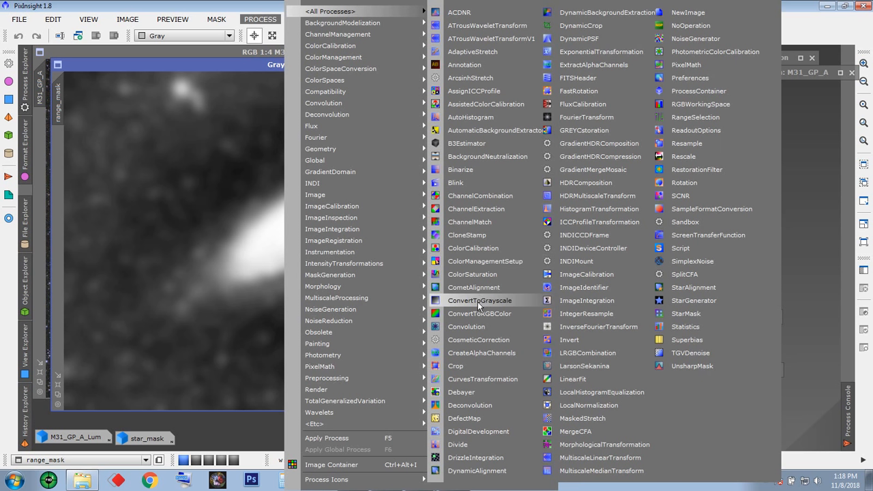
left_click(486, 380)
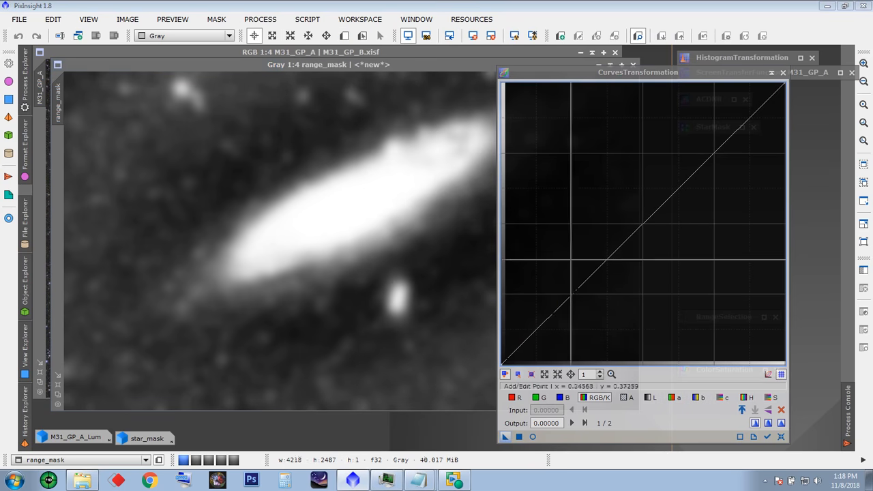
left_click_drag(638, 76, 698, 28)
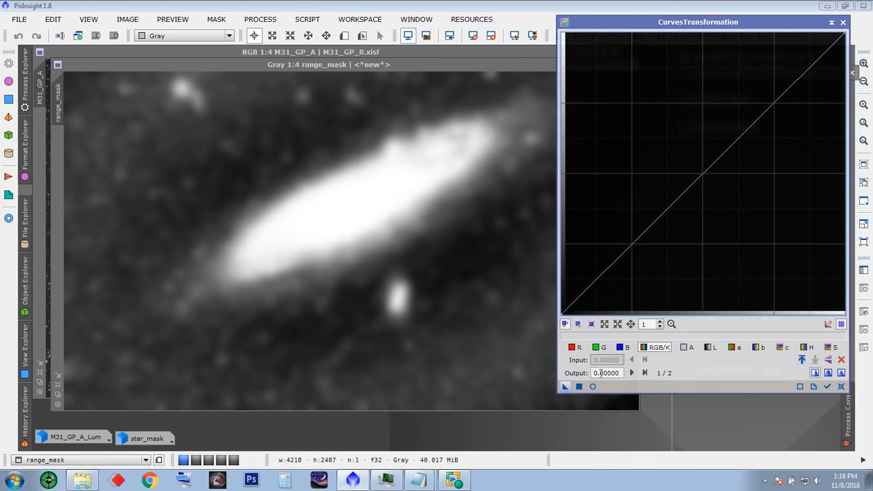
left_click(593, 387)
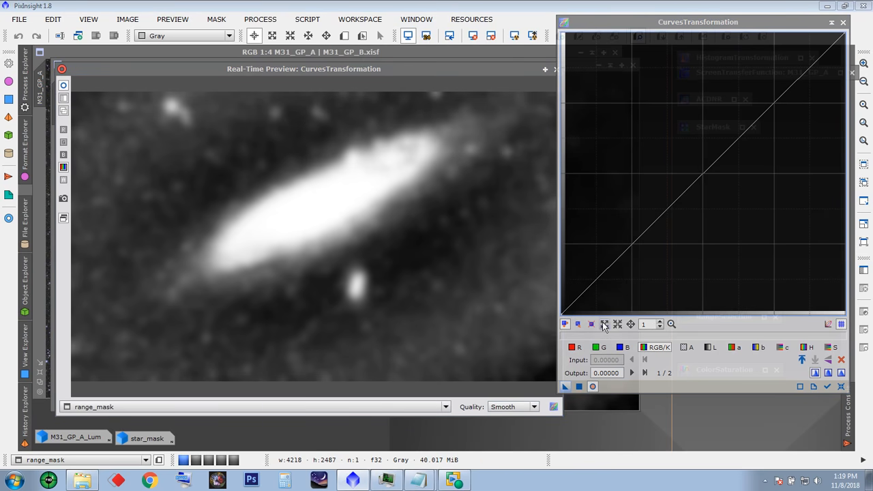
Step: Darken the background of range_mask with an RGB/K curve point at input 0.13244 and output 0.05019, and close the preview
left_click_drag(596, 279, 598, 301)
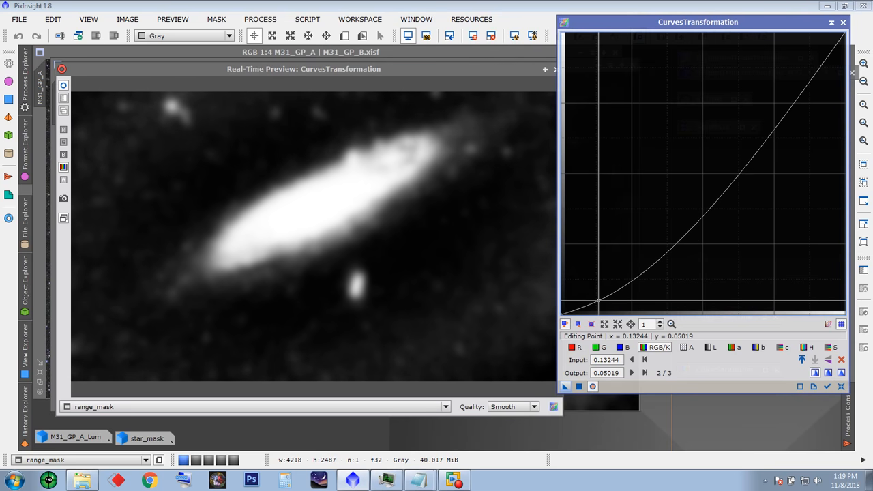
left_click(579, 386)
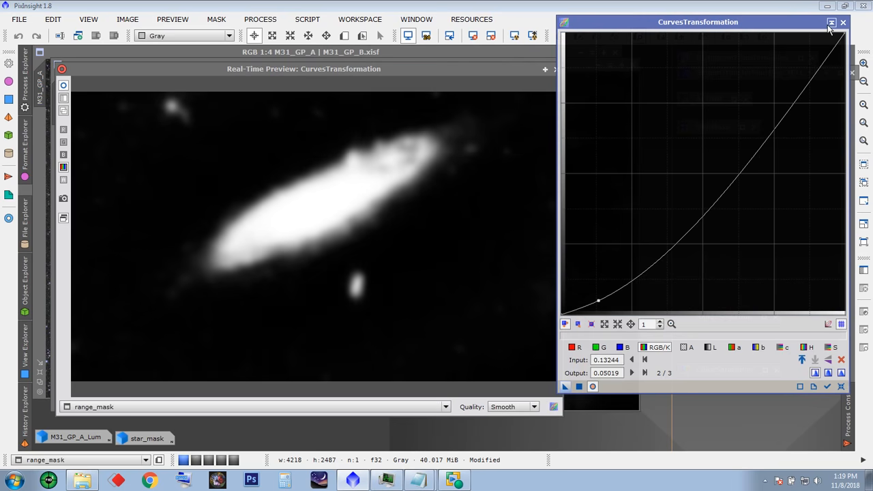
left_click(832, 23)
left_click(557, 69)
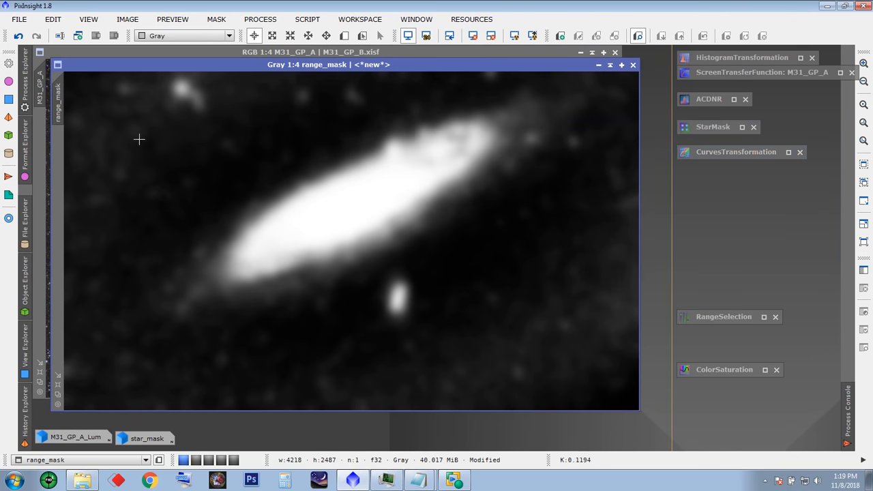
Step: Fit the range_mask and M31_GP_A windows at 1:5 zoom and arrange them so both are accessible
left_click(58, 393)
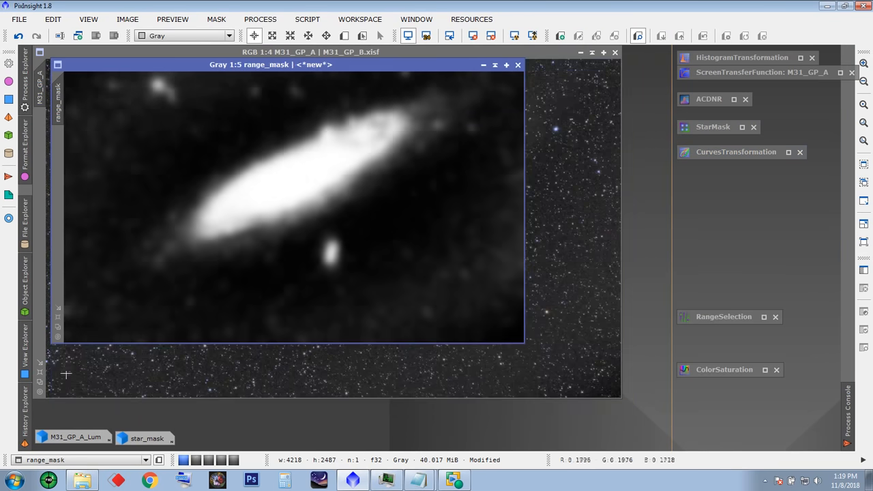
left_click(39, 381)
left_click_drag(178, 53, 202, 143)
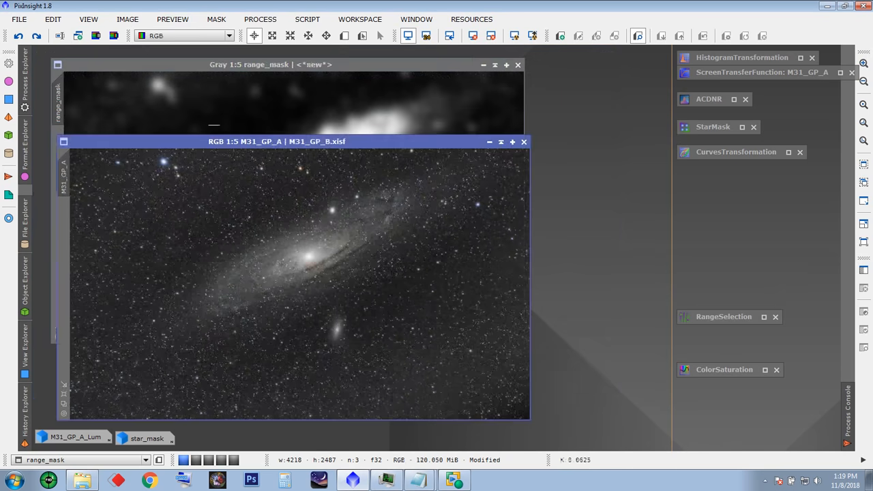
left_click(214, 122)
left_click_drag(224, 67, 380, 124)
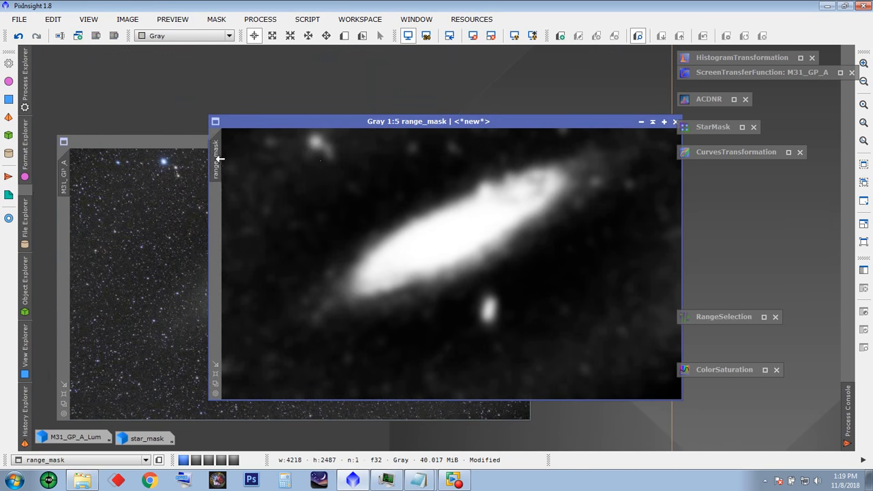
Step: Apply range_mask as the mask of M31_GP_A, iconize the mask window beside star_mask and reposition the image
left_click_drag(63, 236, 63, 235)
left_click_drag(593, 123, 485, 73)
left_click(531, 73)
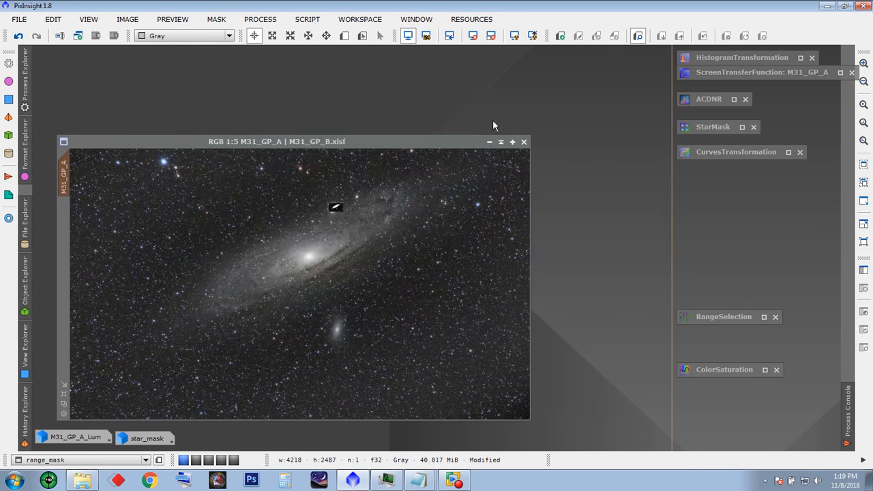
left_click_drag(369, 214, 214, 437)
left_click_drag(263, 142, 247, 77)
Step: Toggle the red mask overlay on M31_GP_A repeatedly to check the galaxy's coverage, leaving the overlay hidden
key("ctrl+k")
key("ctrl+k")
key("ctrl+k")
key("ctrl+k")
key("ctrl+k")
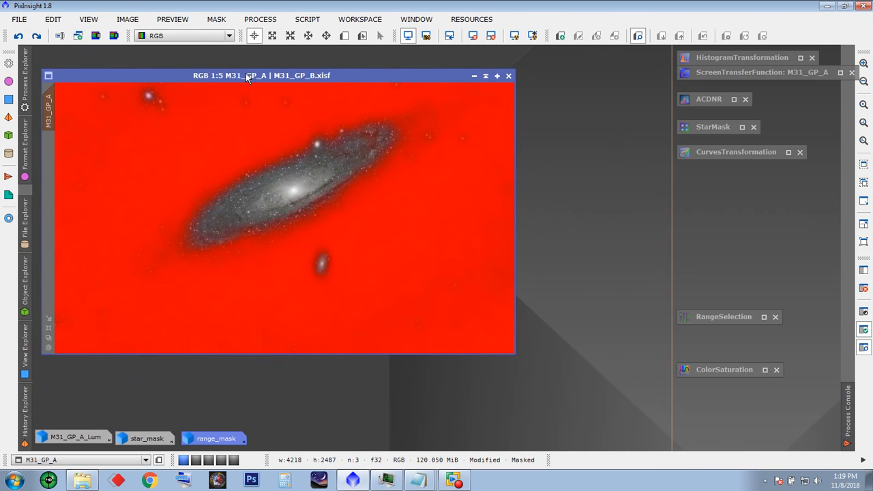
key("ctrl+k")
key("ctrl+k")
key("ctrl+k")
key("ctrl+k")
key("ctrl+k")
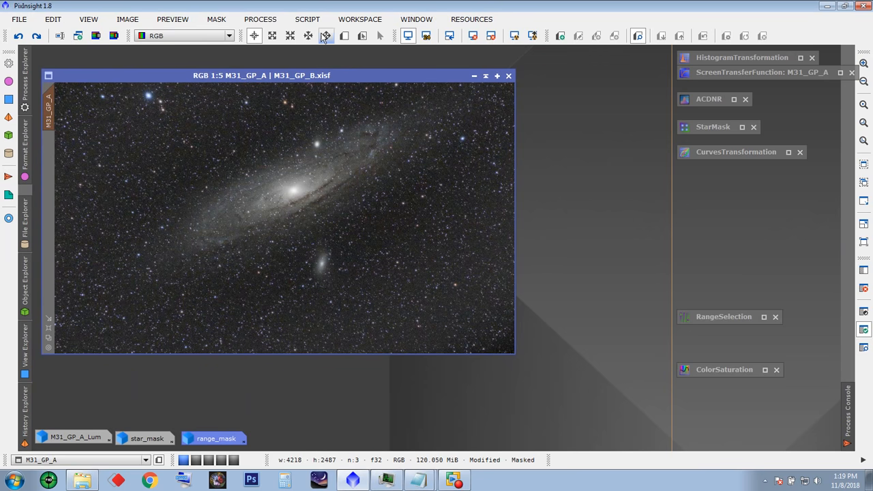
Step: Create a preview of about 1365 × 965 pixels around the galaxy core of M31_GP_A and view it at 1:3 zoom
left_click(344, 35)
left_click_drag(232, 138, 373, 239)
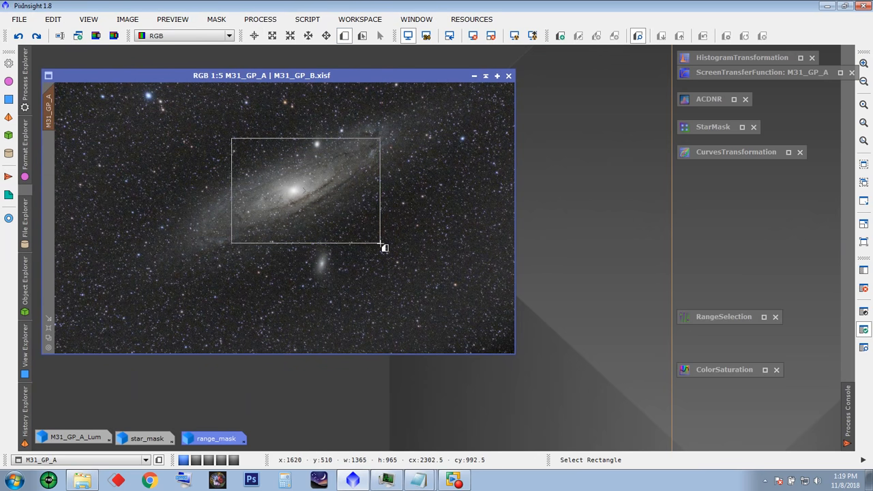
left_click(50, 156)
scroll(109, 183, "down", 3)
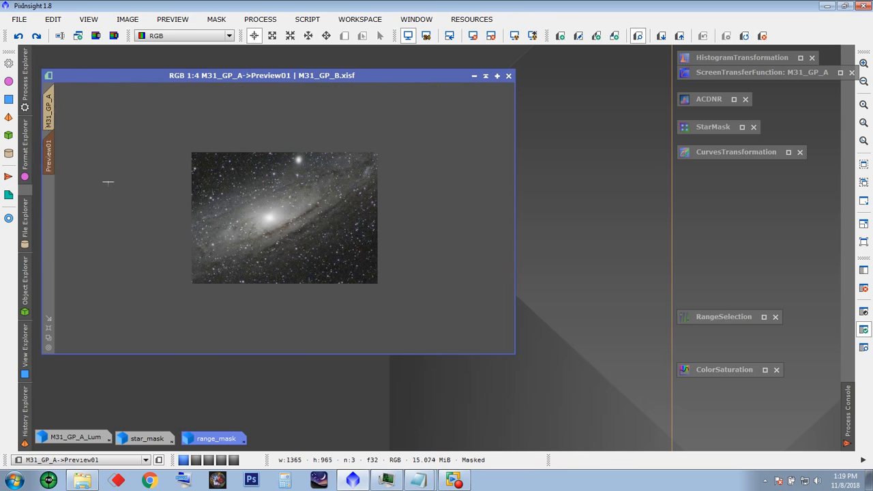
scroll(109, 183, "up", 1)
left_click(570, 177)
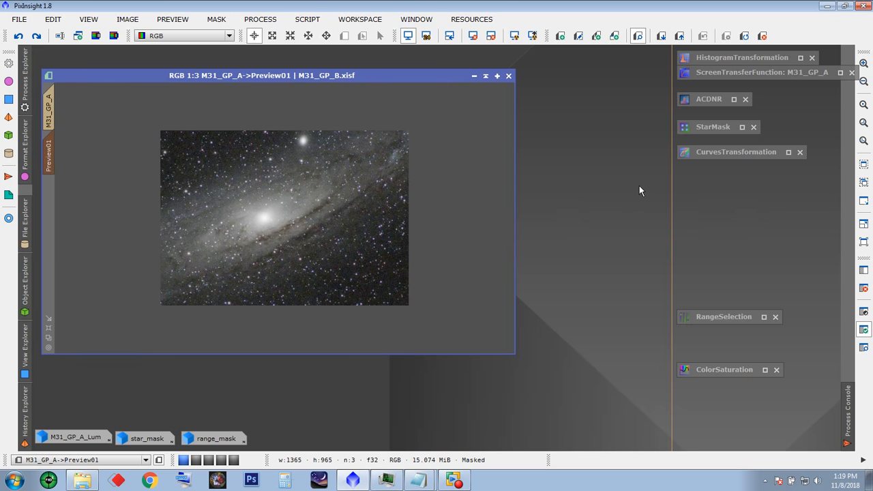
Step: Reset CurvesTransformation to a straight line, enable active view tracking and start its real-time preview on Preview01
double_click(725, 154)
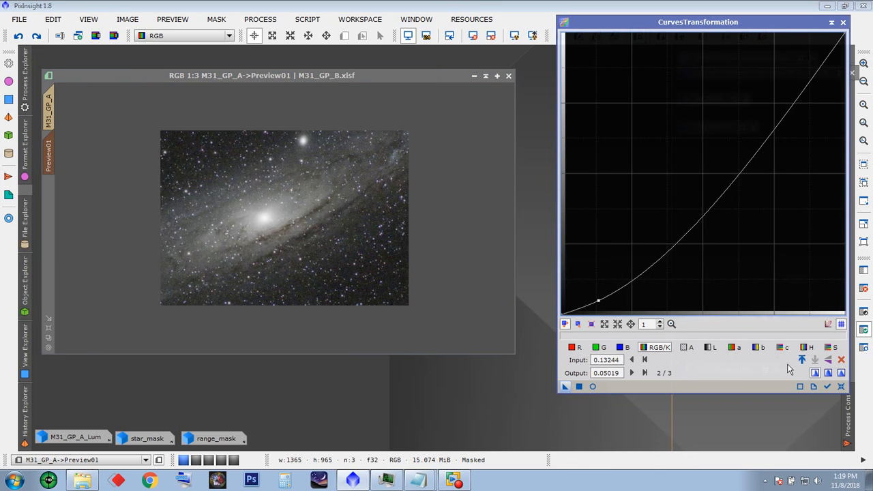
left_click(842, 387)
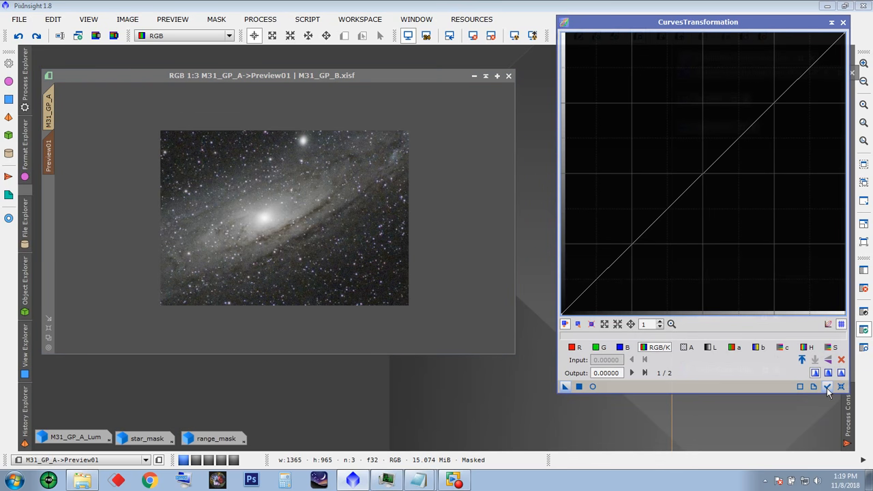
left_click(827, 387)
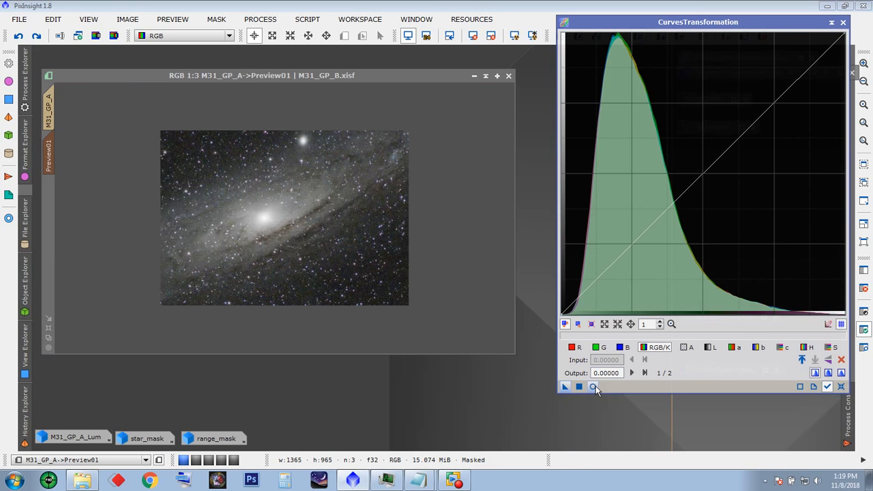
left_click(593, 386)
left_click_drag(421, 73, 413, 66)
Step: Try darkening Preview01 with RGB/K curve points at input 0.45298, output 0.35521 and input 0.18426, output 0.12162
left_click(683, 207)
left_click_drag(684, 207, 690, 214)
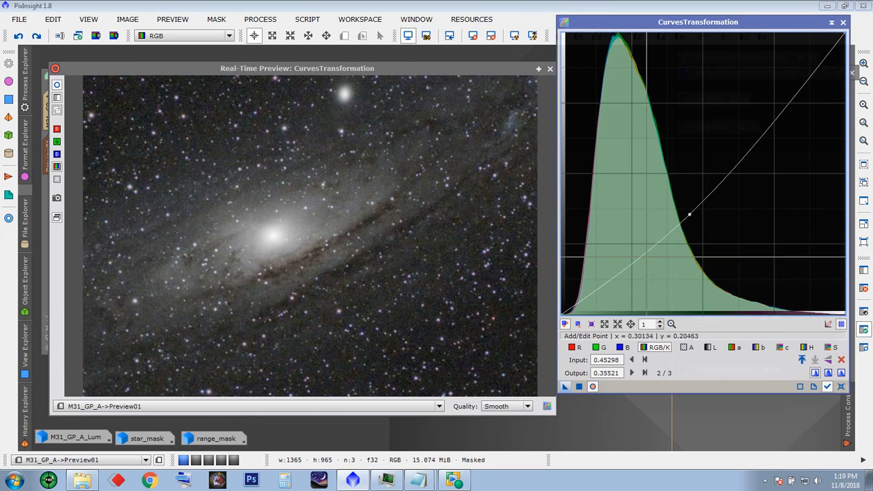
left_click_drag(592, 290, 613, 281)
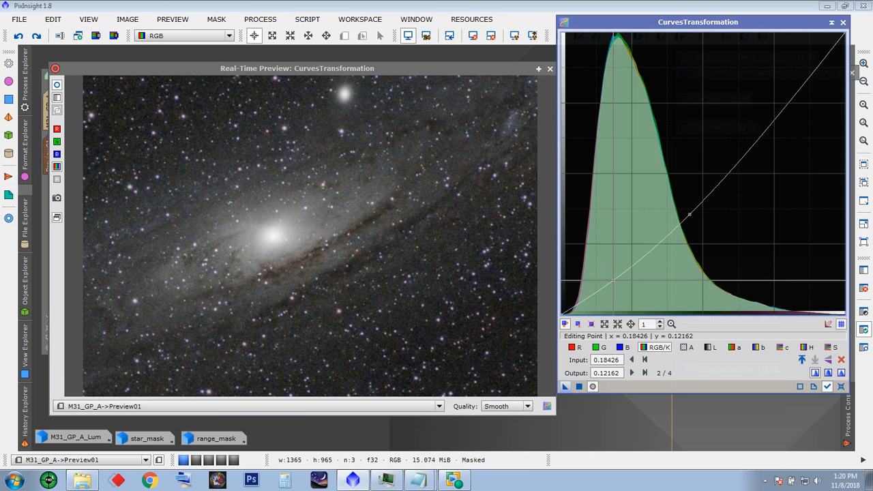
Step: Toggle the curve's effect in the real-time preview repeatedly to compare the galaxy before and after darkening
left_click(57, 86)
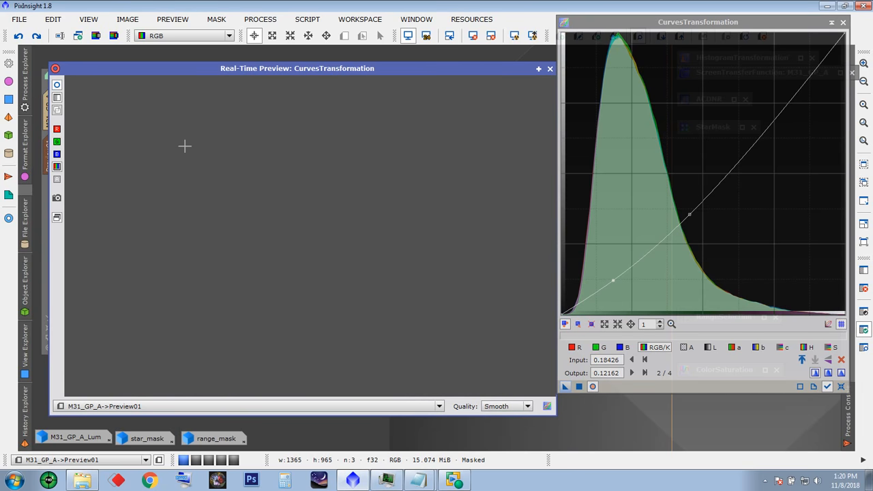
left_click(439, 406)
left_click(145, 435)
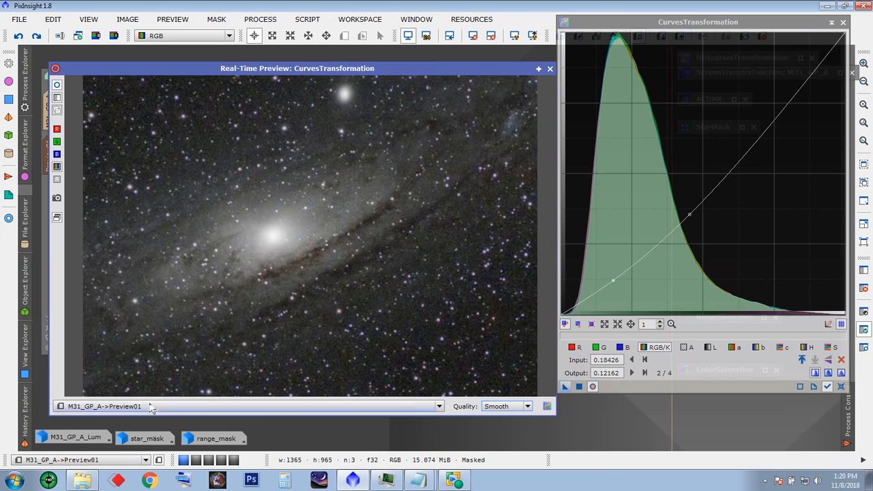
left_click(58, 86)
left_click(57, 86)
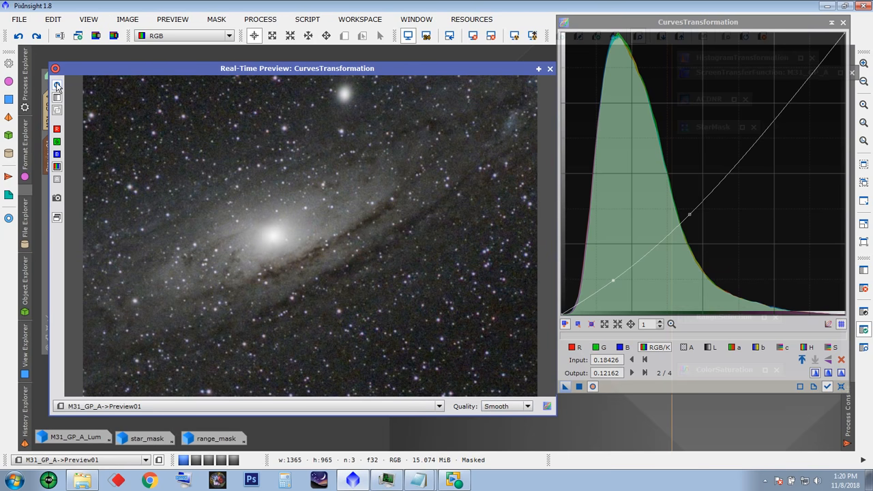
left_click(58, 86)
left_click(57, 86)
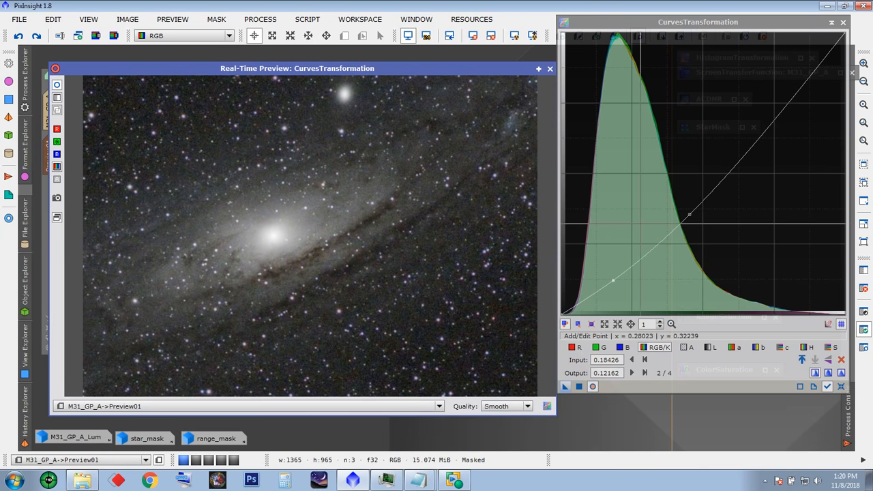
Step: Move the upper RGB/K point to input 0.42226, output 0.43629, compare the effect, close the real-time preview and try the S-curve on Preview01
left_click_drag(689, 214, 680, 192)
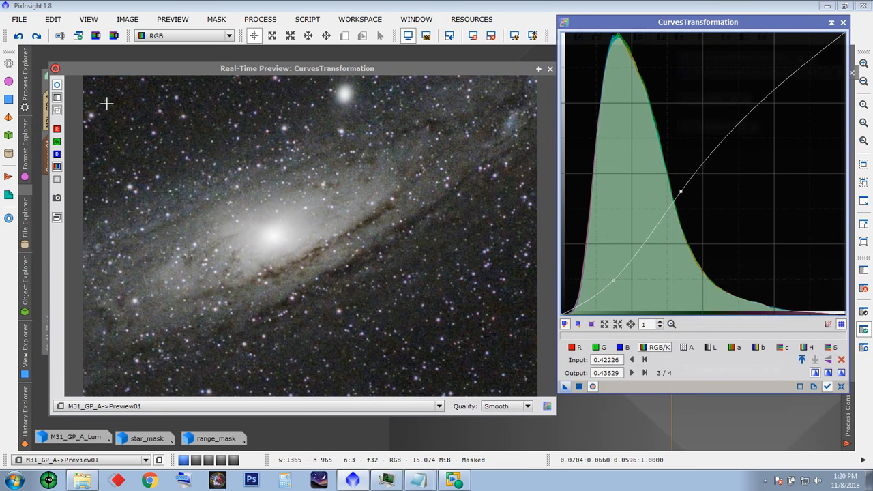
left_click(57, 86)
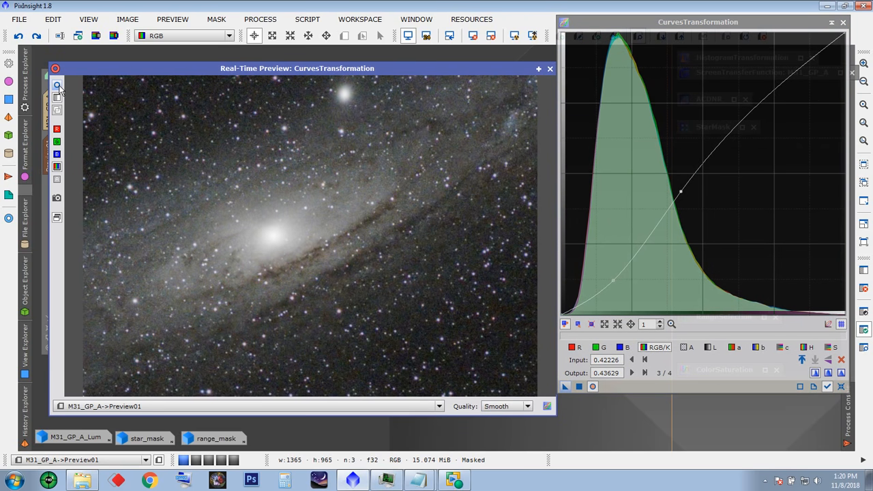
left_click(59, 89)
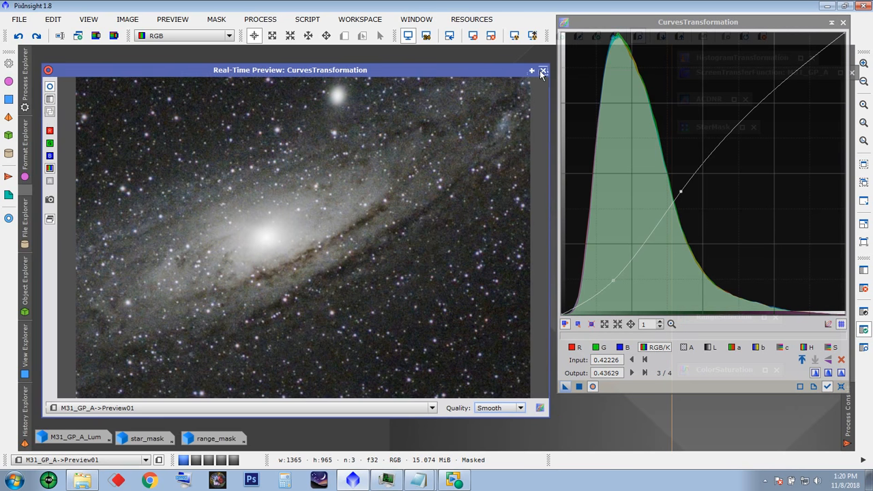
left_click(549, 69)
left_click_drag(565, 387, 386, 247)
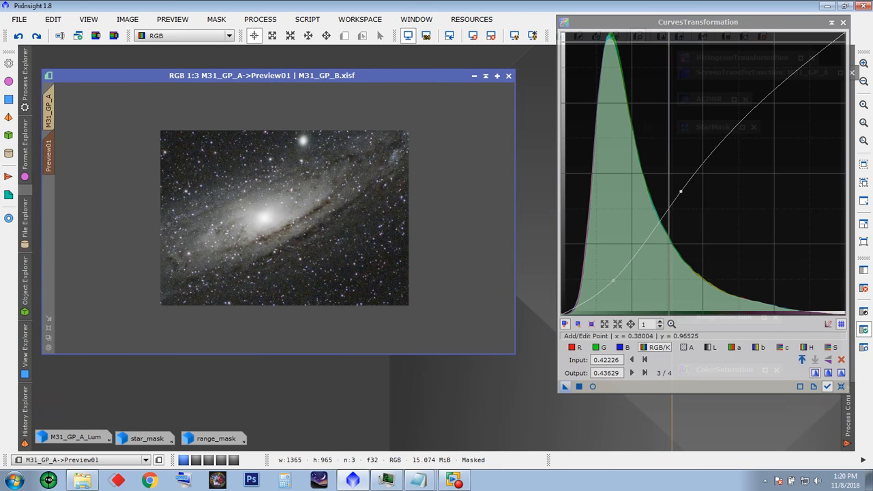
Step: Move the curves window aside and compare Preview01 before and after the S-curve
left_click_drag(674, 24, 660, 101)
left_click(703, 36)
left_click(704, 37)
left_click(704, 37)
left_click(704, 37)
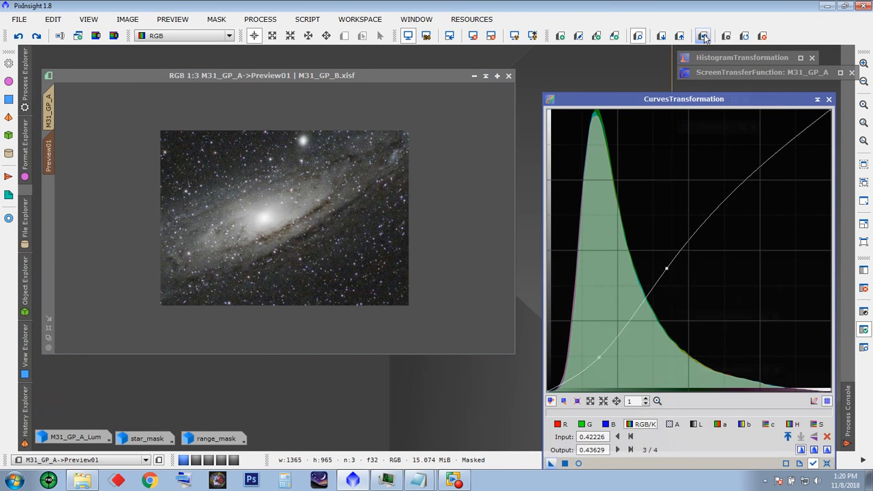
Step: Try the S-curve on the full M31_GP_A image and undo it
left_click(49, 111)
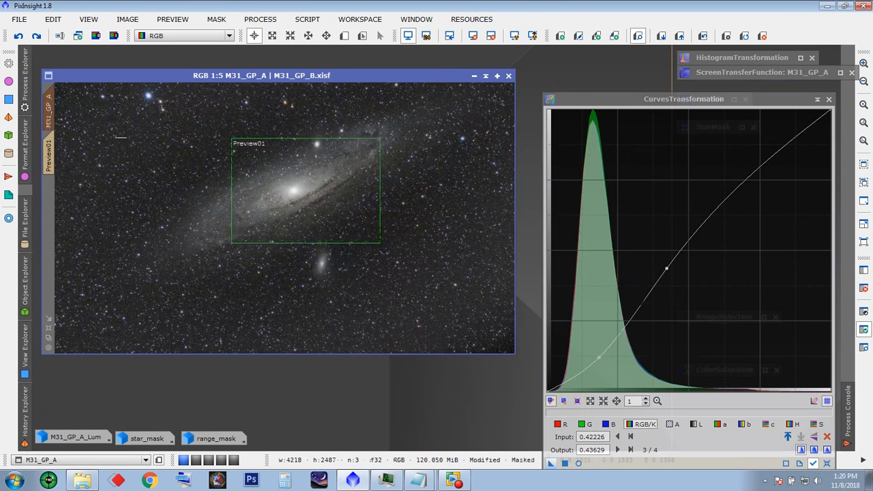
left_click_drag(633, 103, 624, 62)
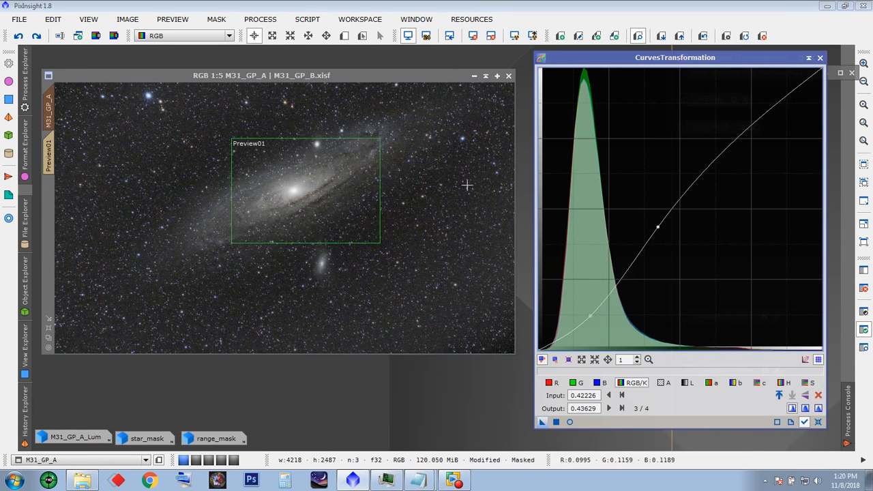
left_click_drag(544, 424, 358, 248)
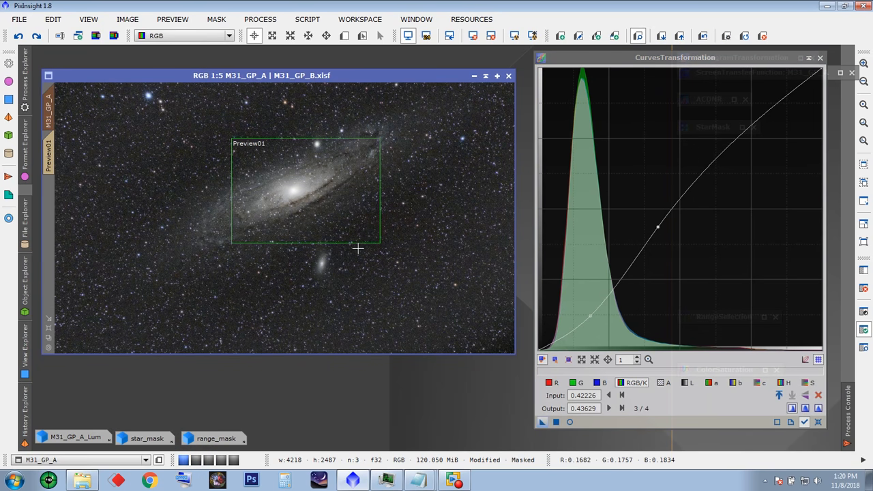
left_click(19, 37)
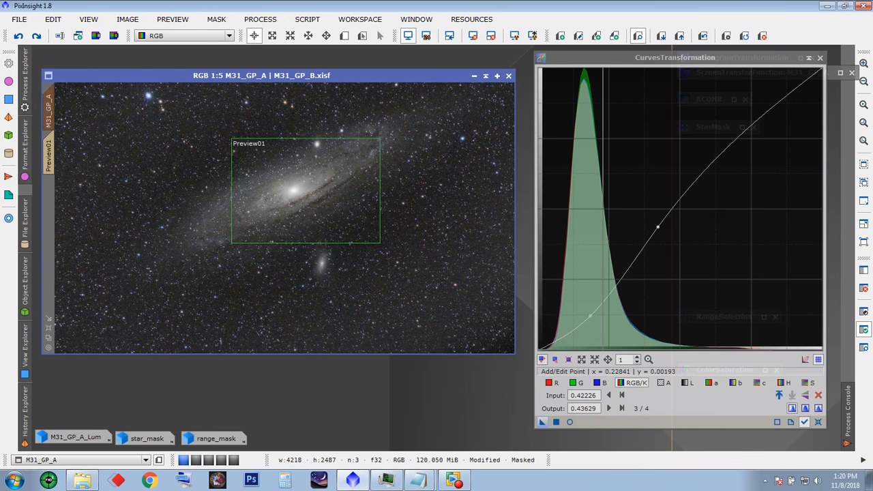
Step: Reset the curve and brighten the full M31_GP_A image with an RGB/K point at input 0.16507, output 0.22394, checking it in real-time preview
left_click(570, 421)
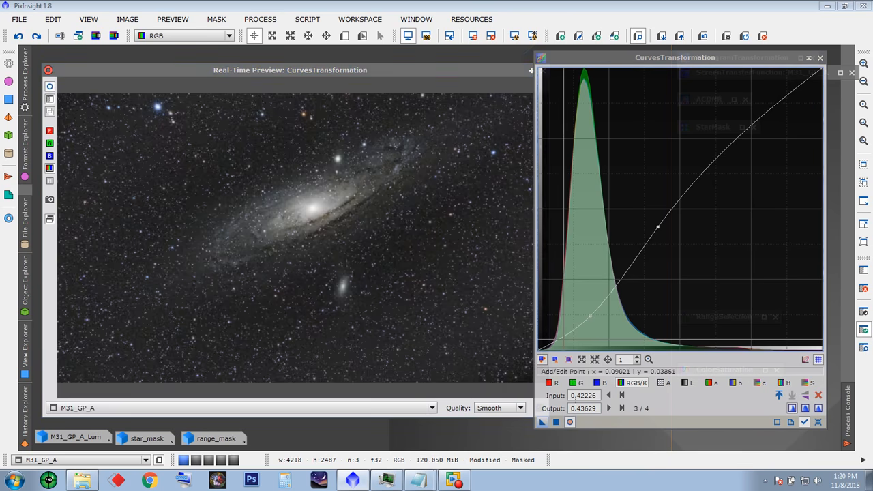
left_click(818, 422)
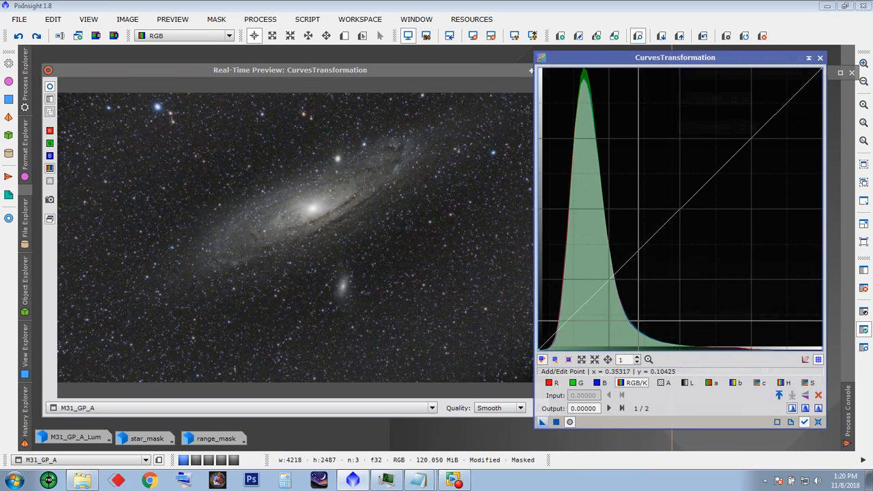
left_click_drag(609, 300, 586, 287)
left_click_drag(580, 58, 611, 73)
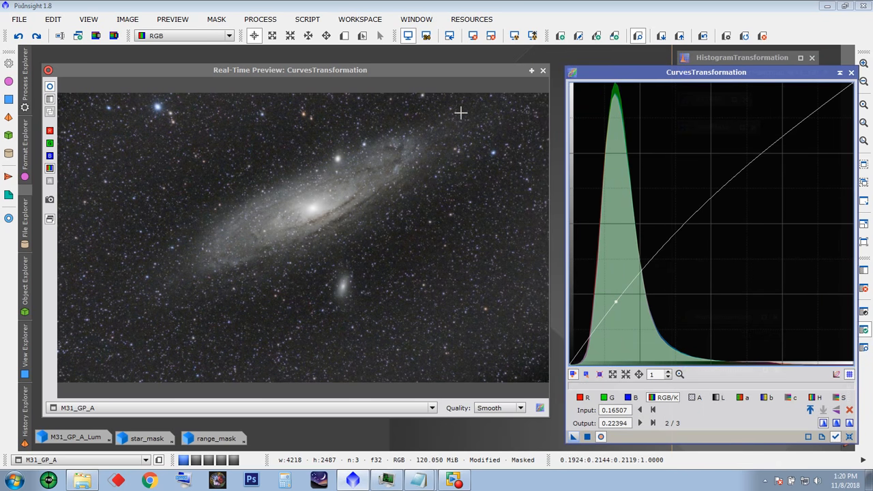
left_click(543, 71)
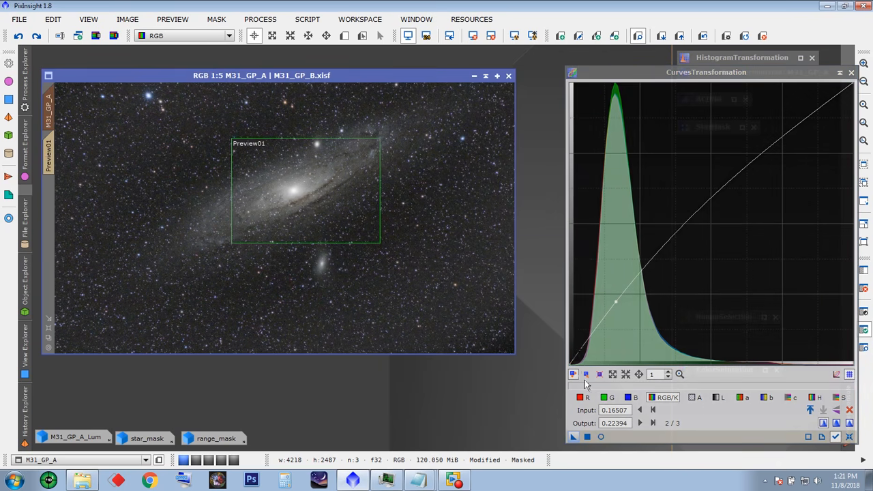
left_click_drag(574, 437, 342, 232)
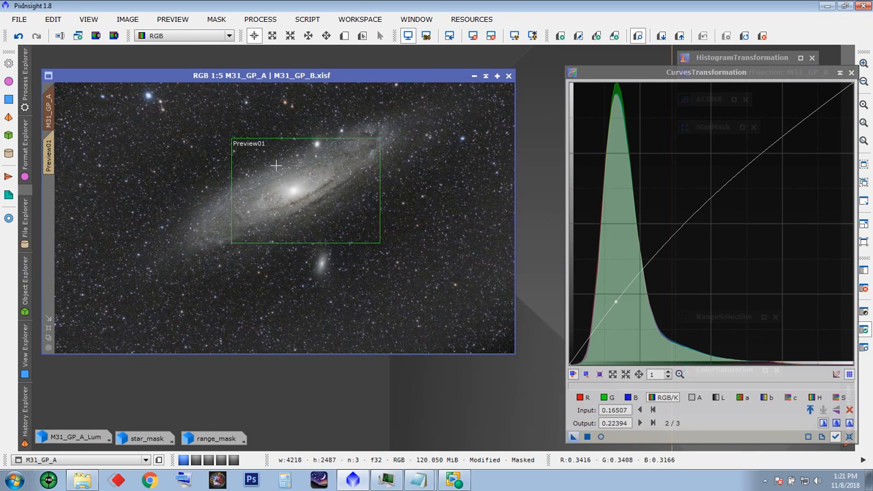
Step: Try an S-shaped RGB/K curve on M31_GP_A in real-time preview, with the lower point at input 0.16315, output 0.15251
scroll(279, 192, "up", 3)
scroll(279, 192, "down", 3)
left_click_drag(588, 73, 506, 75)
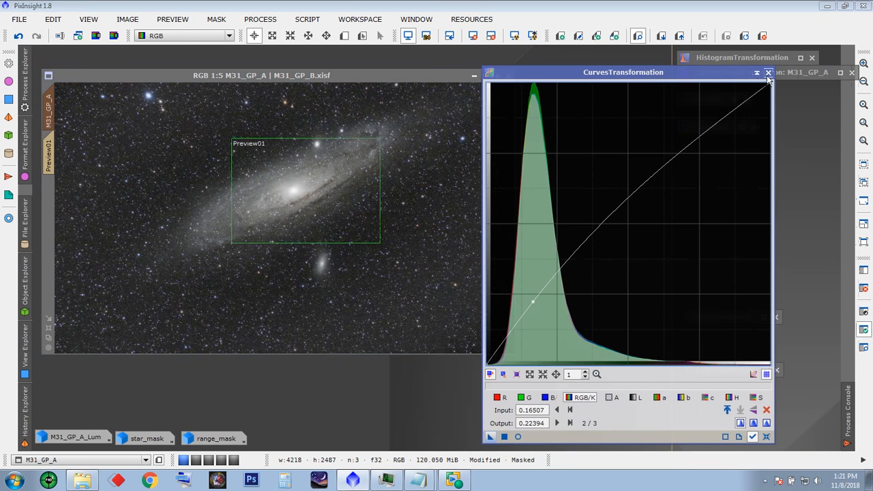
left_click_drag(534, 300, 615, 210)
left_click_drag(529, 313, 533, 322)
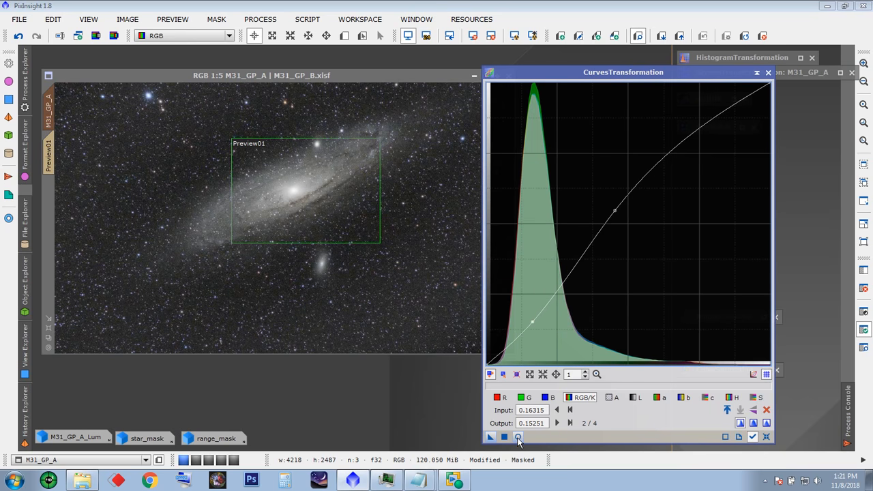
left_click(518, 437)
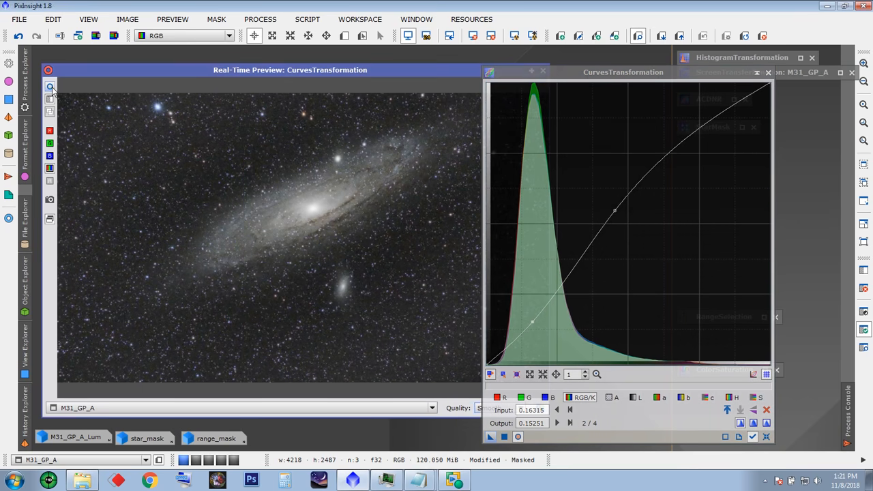
left_click_drag(623, 72, 667, 66)
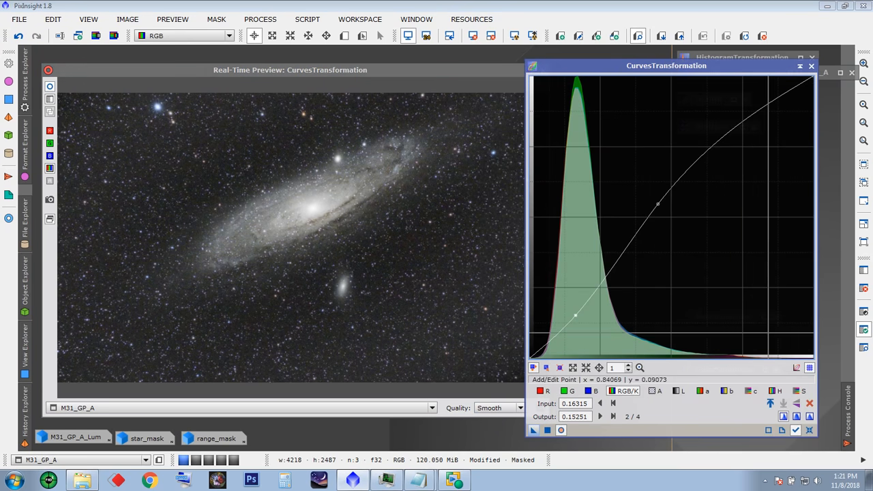
Step: Reset the curve, apply a slight darkening to M31_GP_A with an RGB/K point at input 0.13436, output 0.11583, and reposition the curves window
left_click(810, 428)
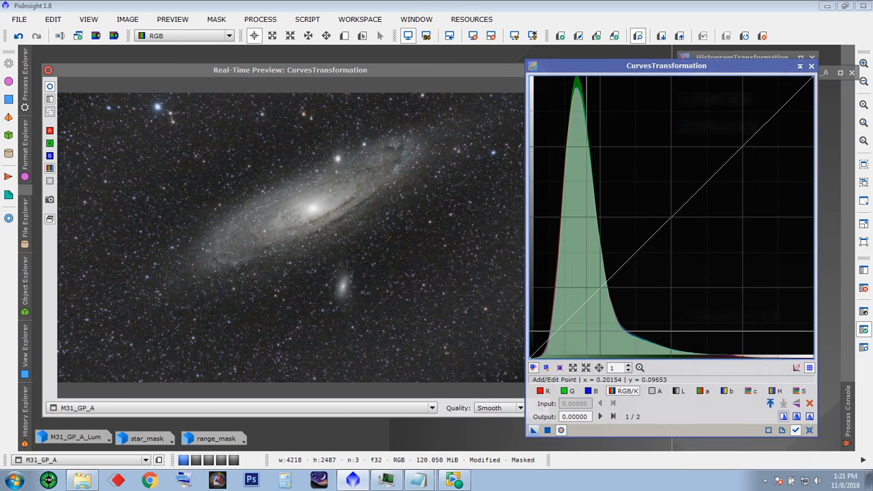
left_click(566, 323)
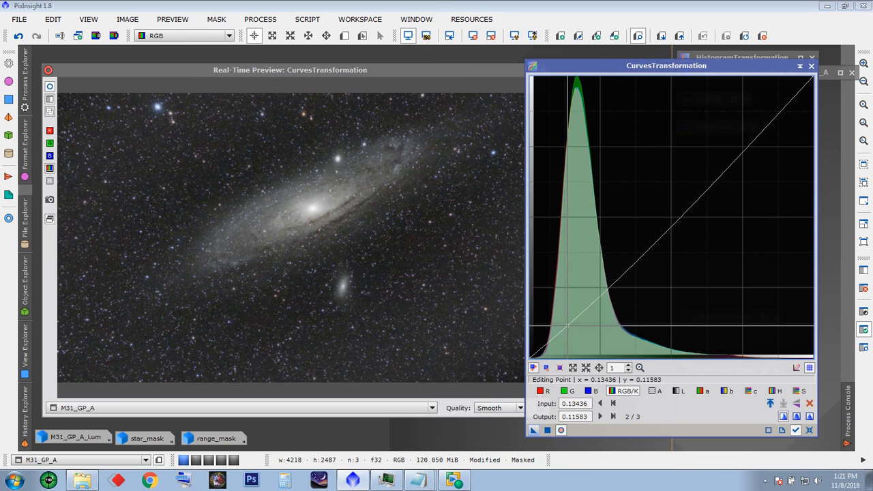
left_click_drag(567, 69, 599, 68)
left_click(543, 70)
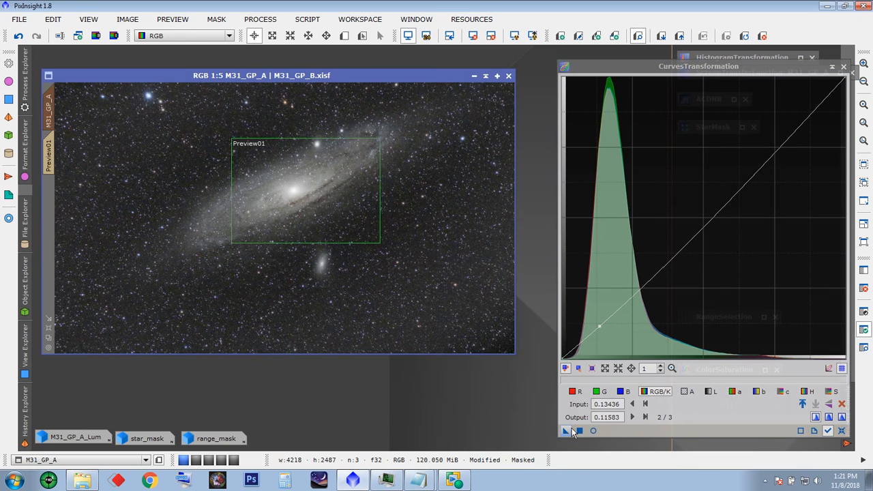
left_click_drag(565, 431, 361, 253)
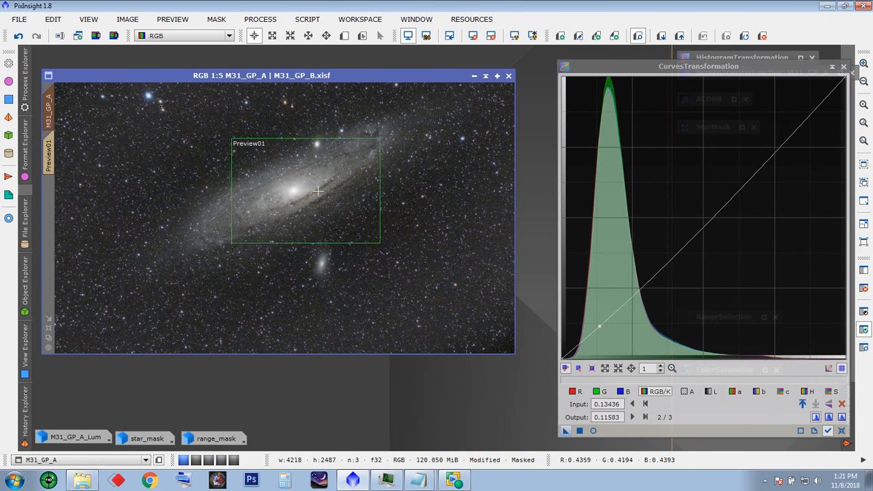
left_click_drag(677, 73, 681, 52)
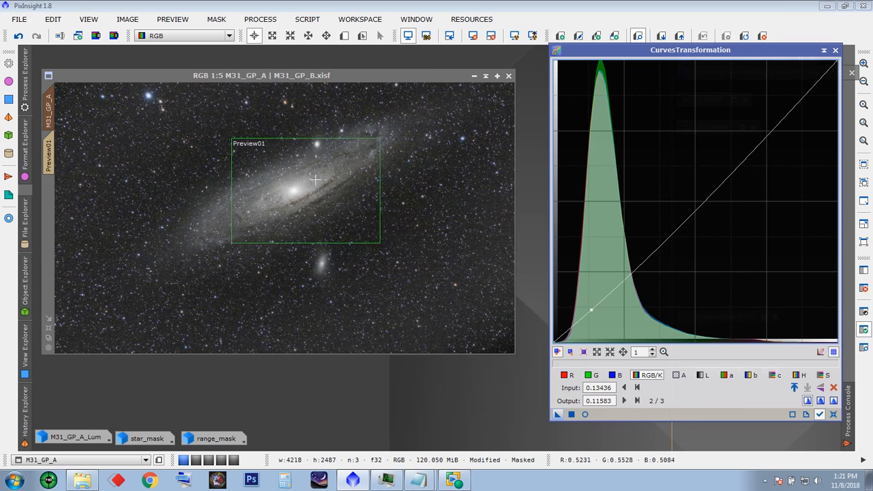
Step: Check the slight RGB/K darkening of M31_GP_A in a real-time preview, arrange the windows side by side, and reset the curve
left_click(586, 414)
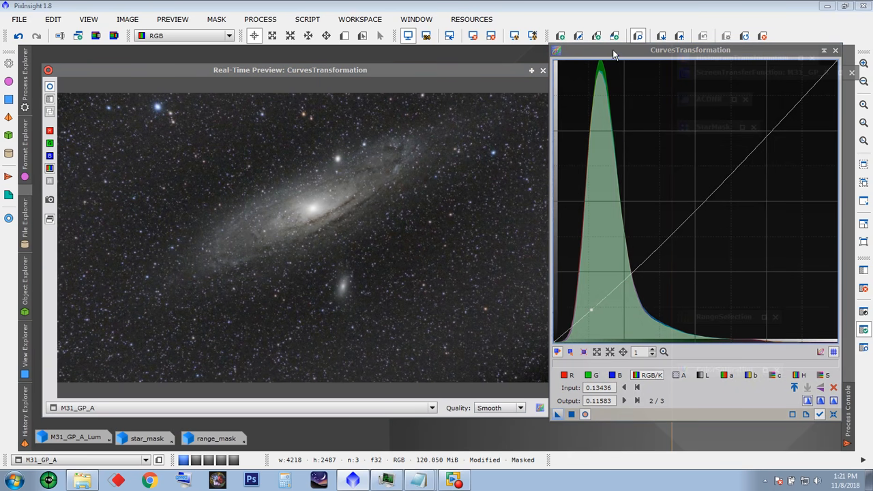
left_click_drag(614, 51, 619, 58)
left_click_drag(552, 417, 513, 394)
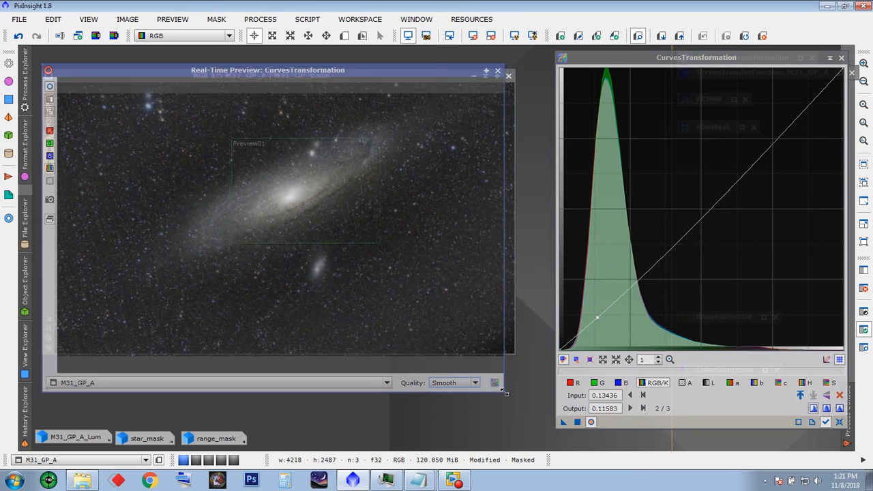
left_click_drag(588, 62, 541, 60)
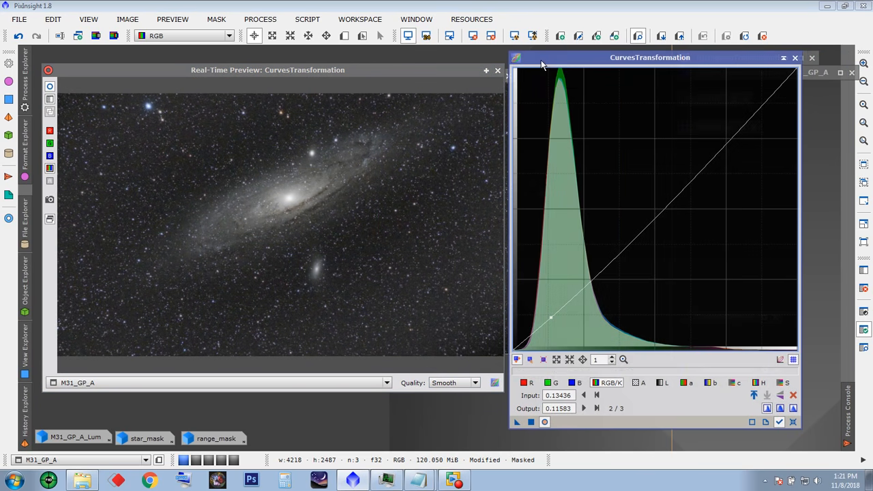
left_click(794, 422)
Step: Raise the saturation curve with a point at input 0.13244, output 0.29537, comparing the real-time preview with the original image
left_click(783, 383)
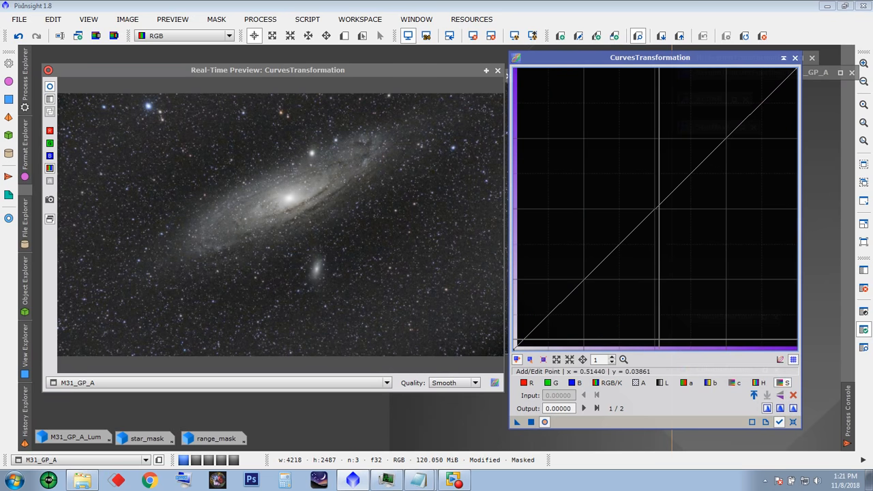
left_click_drag(631, 60, 666, 61)
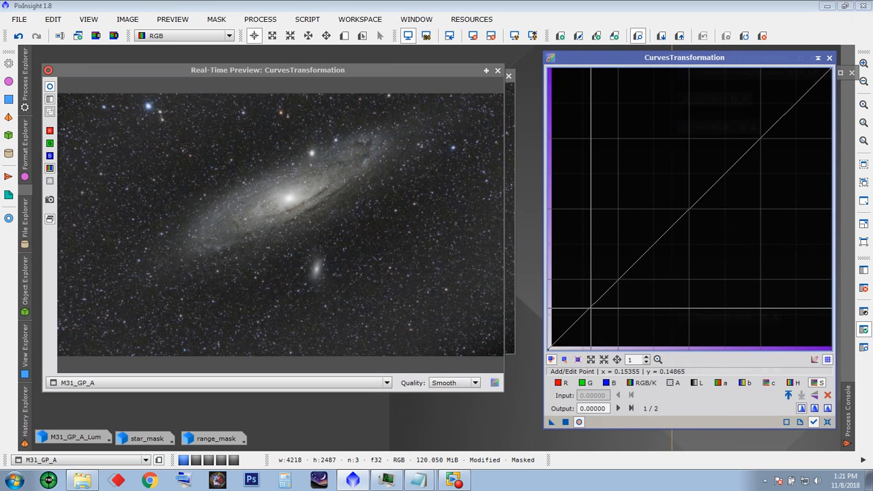
left_click_drag(590, 309, 586, 273)
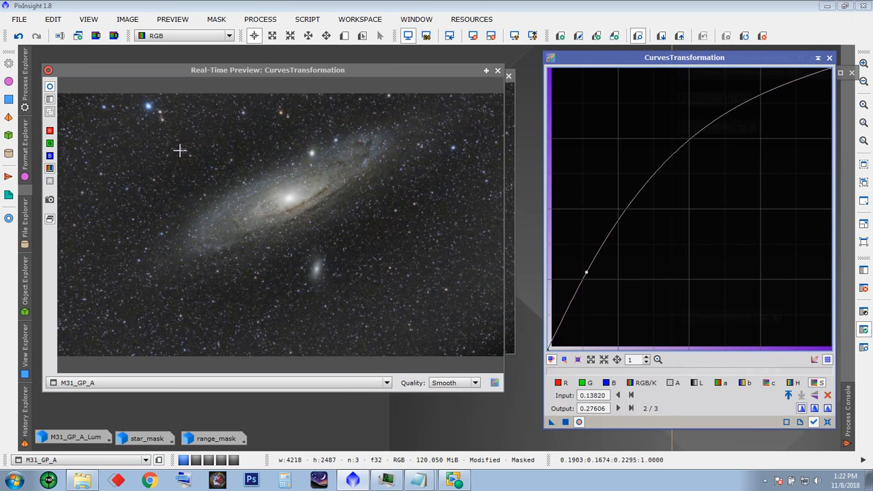
left_click(50, 88)
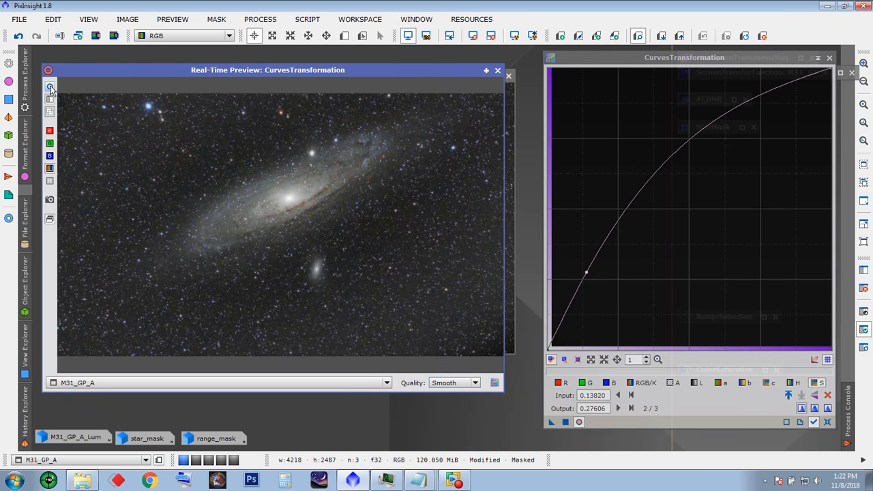
left_click_drag(586, 273, 585, 266)
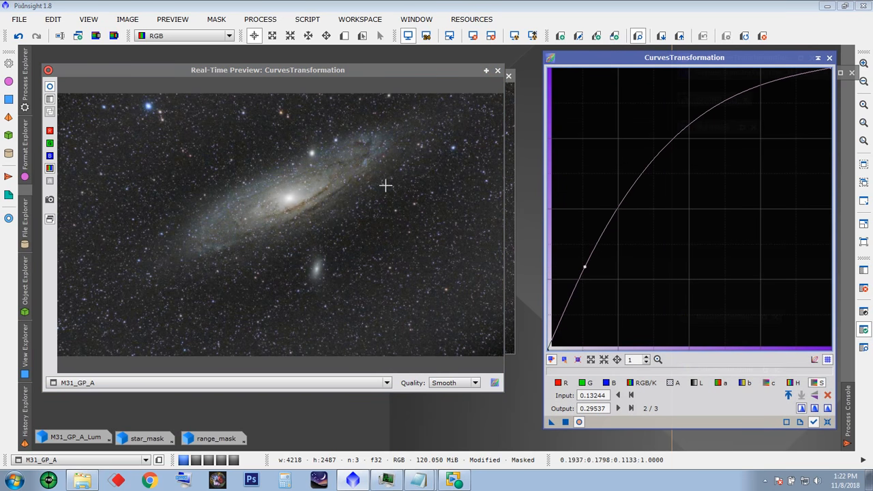
Step: Show Preview01 in the real-time preview and ease the saturation point to input 0.13820, output 0.28378
left_click(386, 382)
left_click(118, 414)
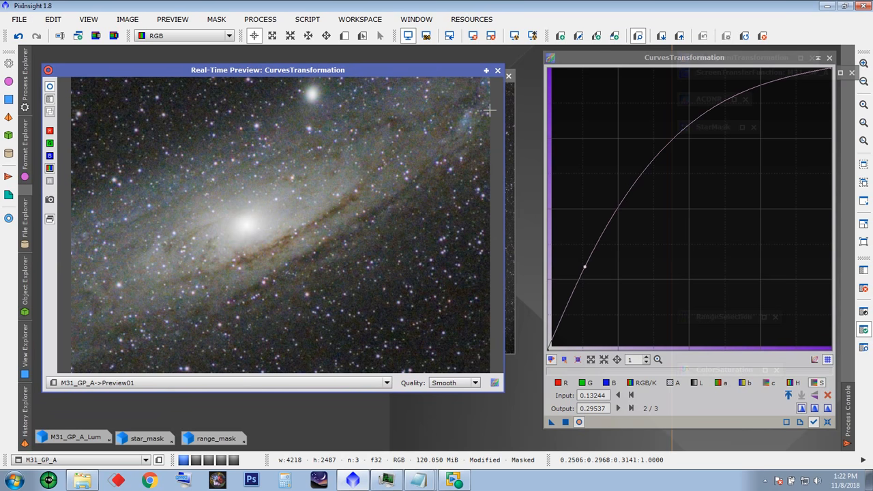
left_click_drag(584, 267, 586, 272)
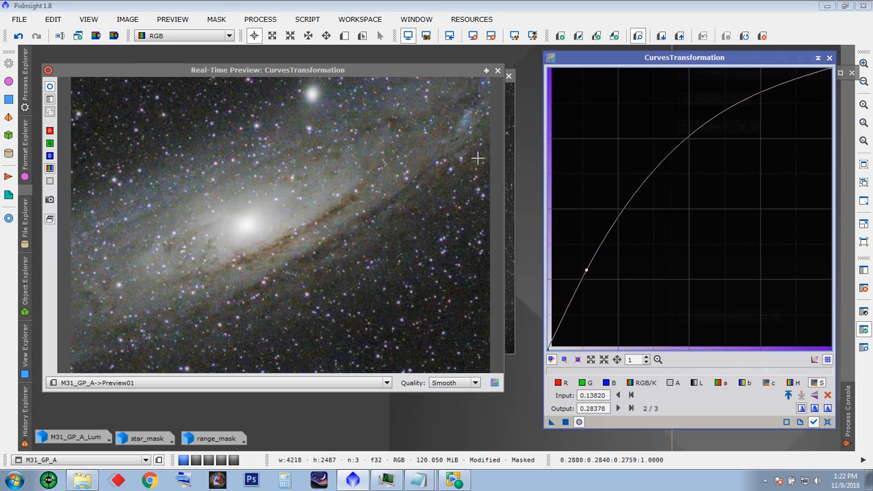
Step: Close the real-time preview, apply the saturation curve to M31_GP_A, and inspect the galaxy's color up close
left_click(497, 70)
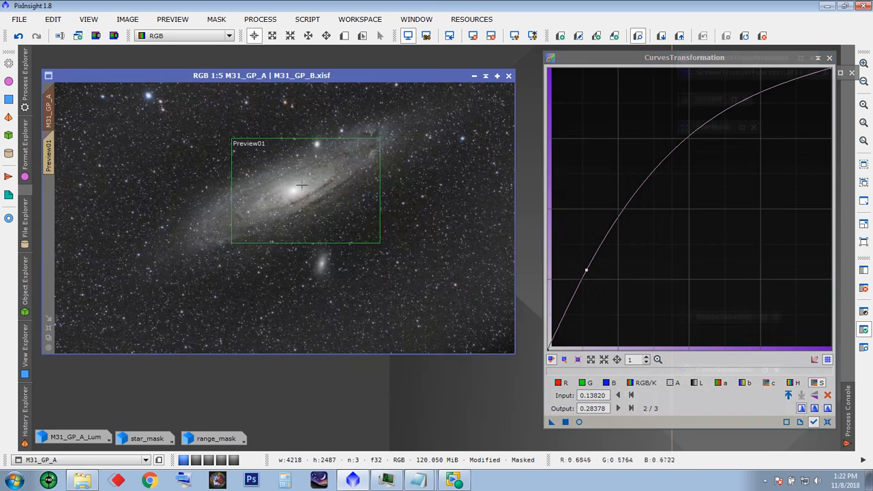
left_click(552, 423)
scroll(275, 239, "up", 3)
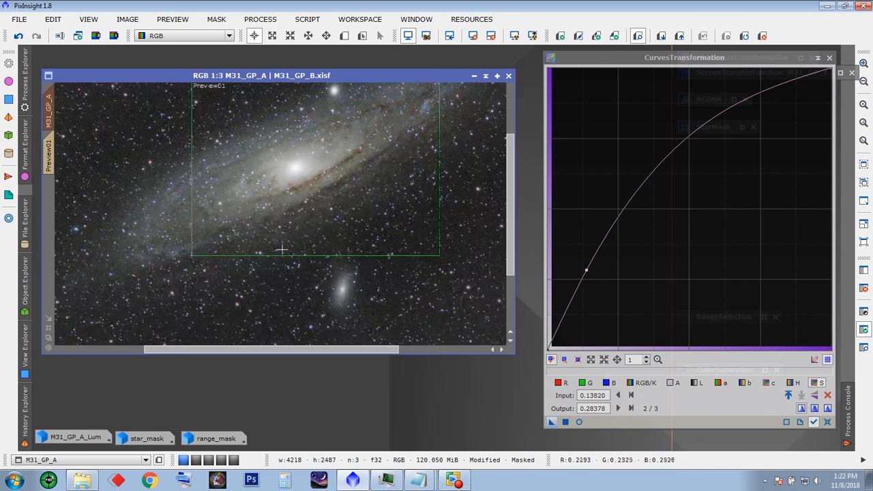
left_click_drag(507, 202, 513, 174)
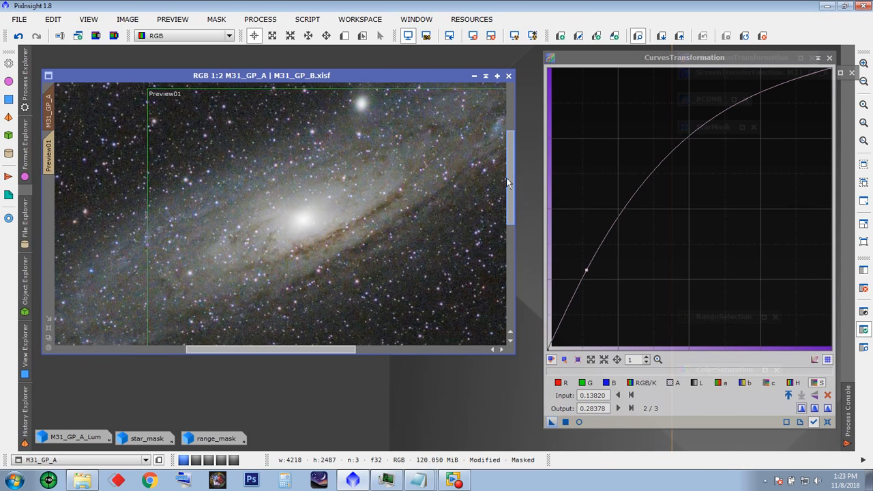
scroll(304, 286, "down", 3)
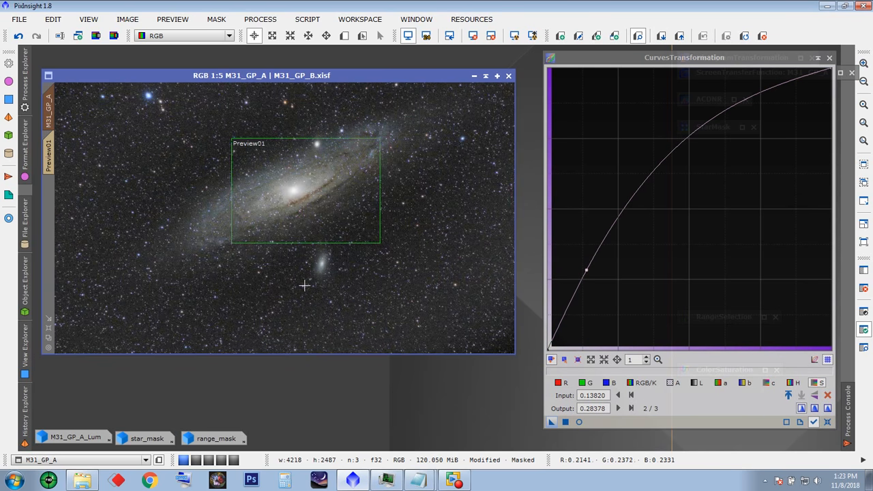
Step: Delete Preview01 from M31_GP_A, reset and close CurvesTransformation, and slightly reposition the image window
left_click(763, 41)
left_click(827, 423)
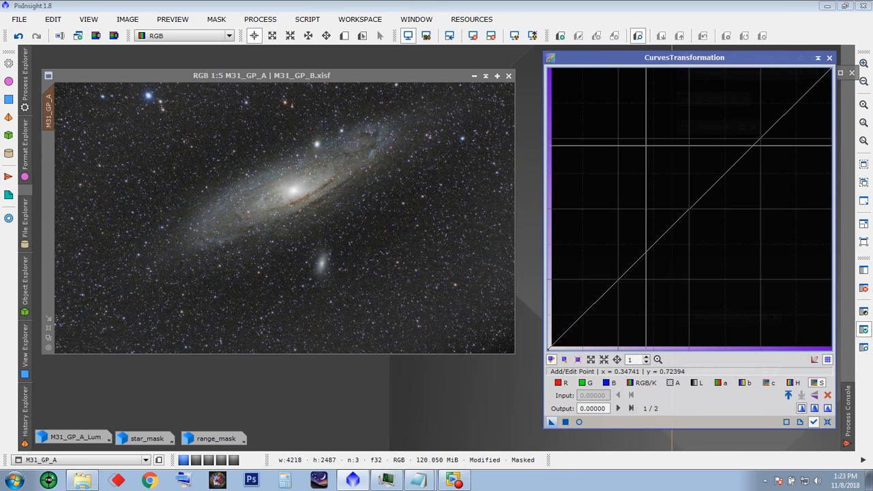
left_click(650, 386)
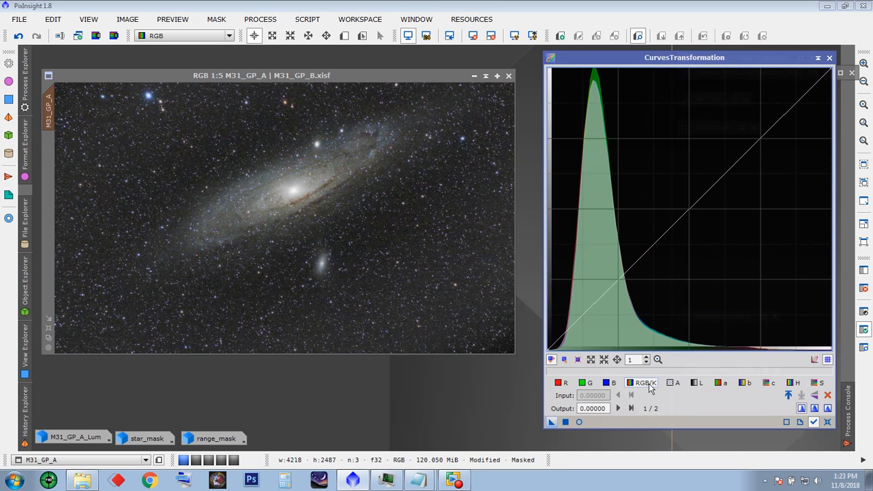
left_click(830, 58)
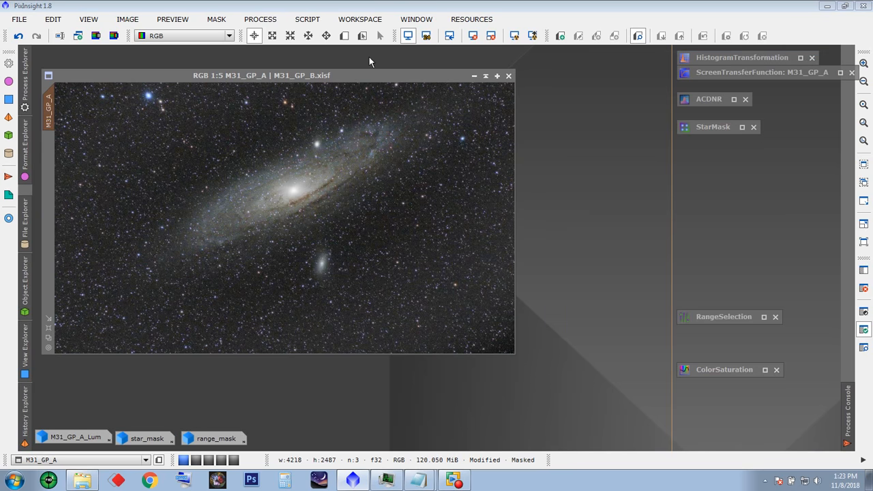
left_click_drag(354, 76, 358, 72)
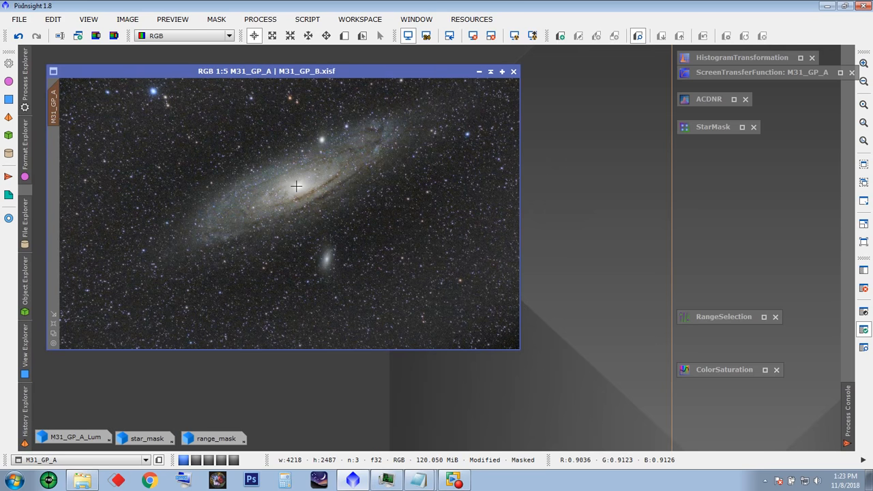
Step: Create a new preview of about 1085 × 960 pixels around the galaxy core and examine its noise at 1:1
left_click(344, 36)
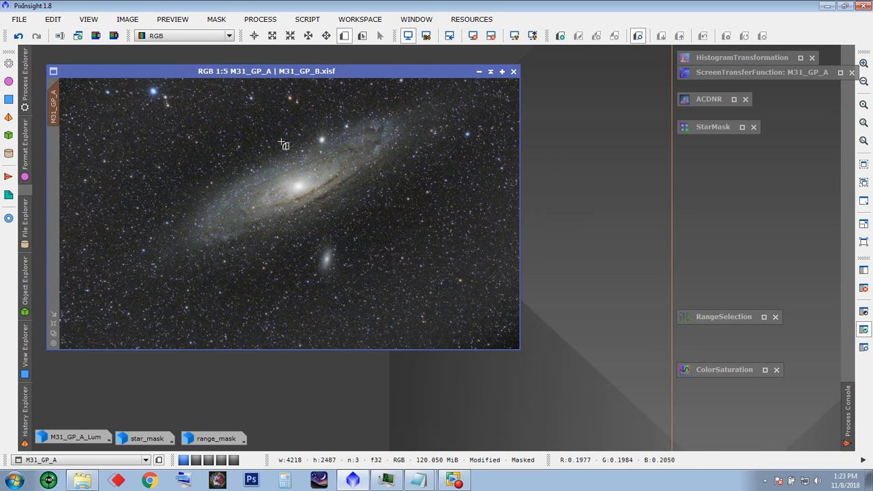
left_click_drag(226, 153, 348, 259)
left_click(54, 153)
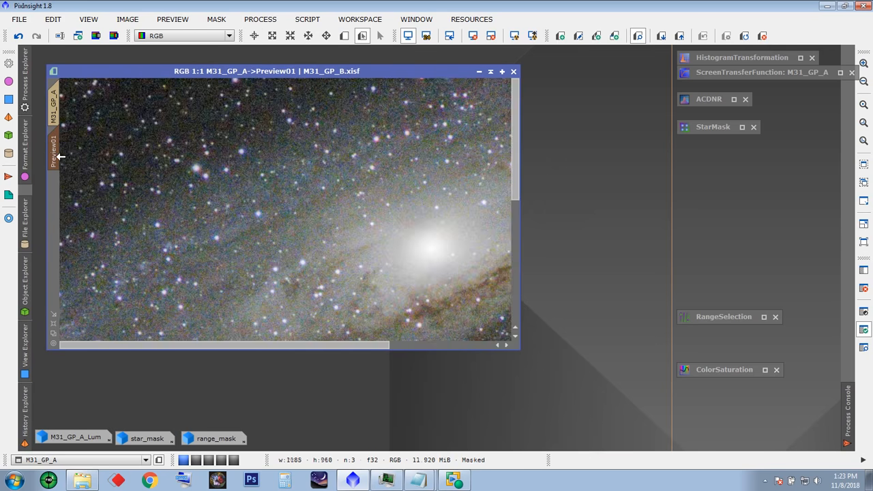
scroll(283, 268, "down", 1)
scroll(283, 274, "up", 1)
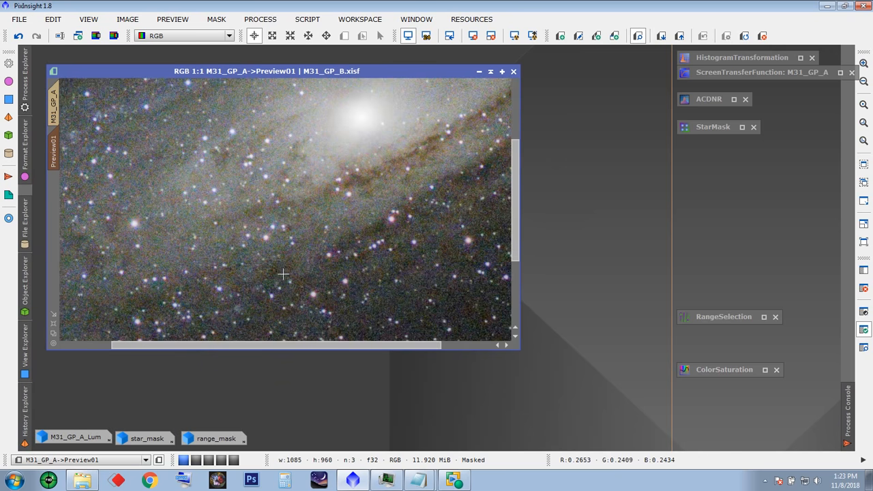
Step: Open the ACDNR noise reduction settings and remove the mask from M31_GP_A
double_click(707, 99)
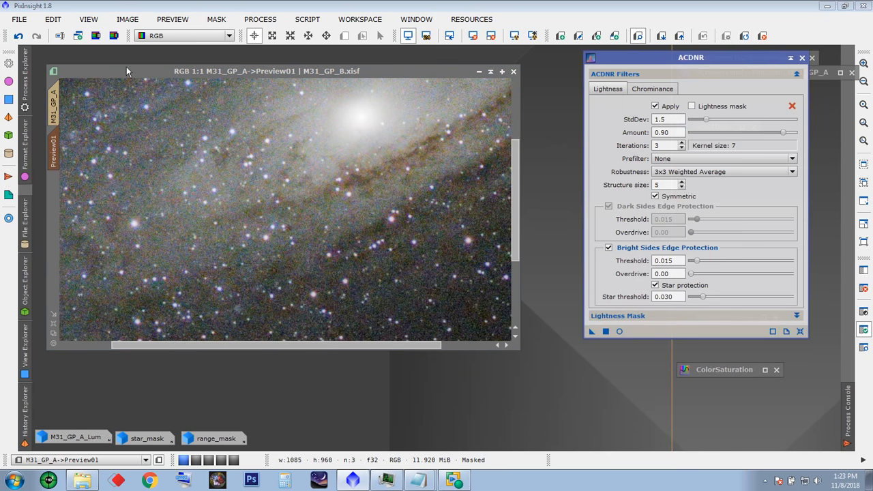
left_click(217, 19)
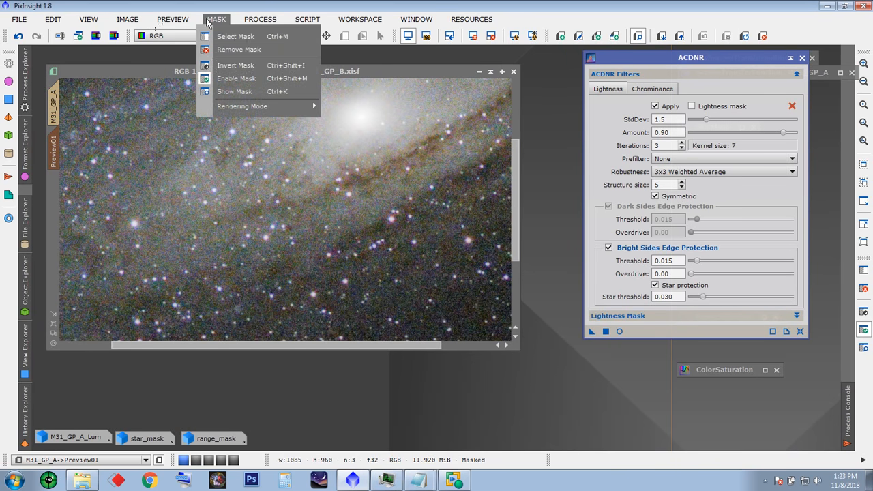
left_click(226, 51)
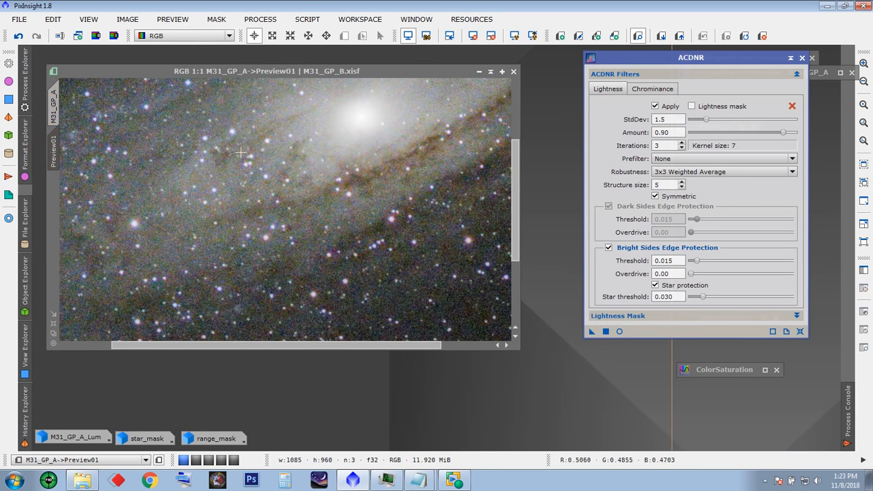
scroll(297, 241, "down", 1)
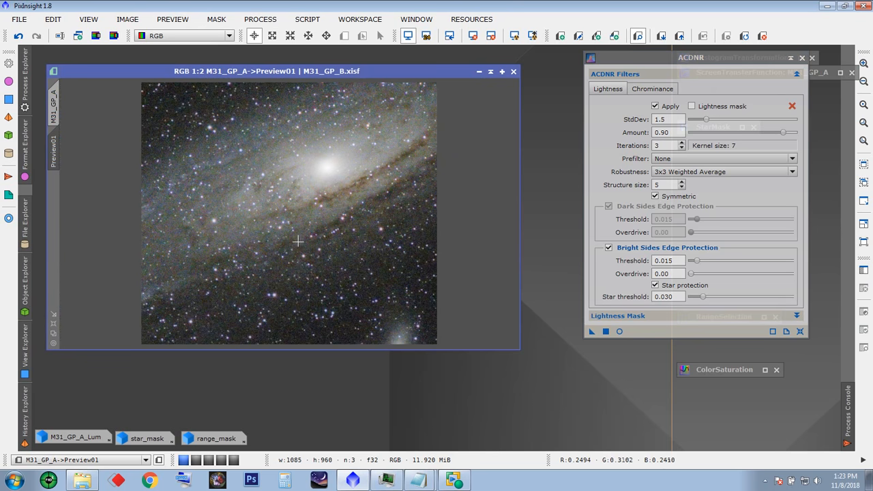
Step: Start an ACDNR real-time preview on Preview01 and display its lightness mask
left_click_drag(722, 63, 751, 34)
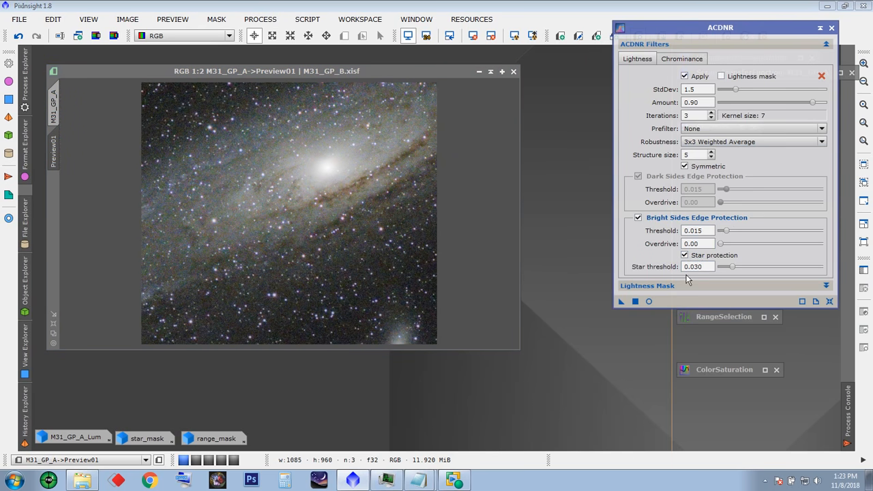
left_click(650, 300)
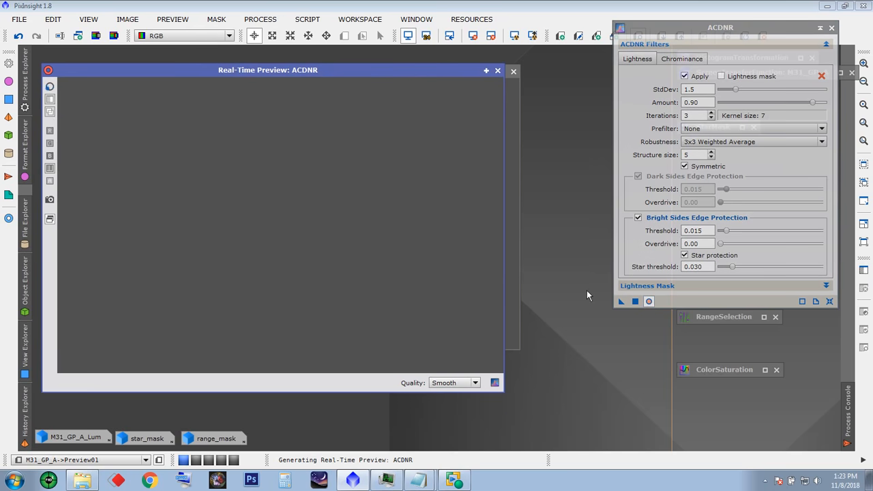
left_click(679, 286)
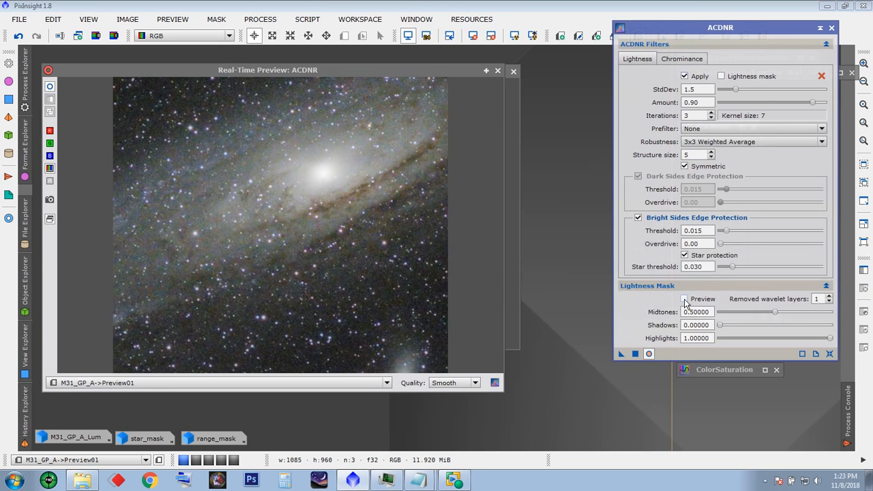
left_click(685, 299)
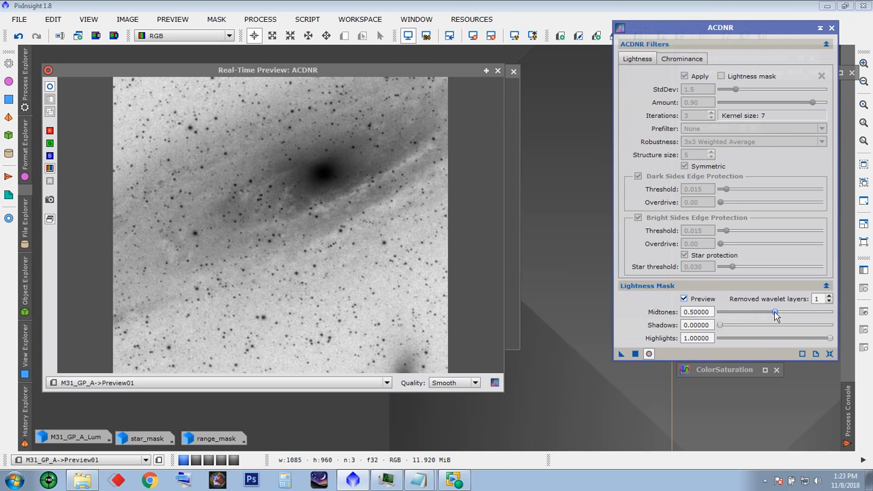
Step: Try the lightness mask with midtones 0.30, shadows 0.23 and highlights 0.71
left_click_drag(774, 311, 753, 310)
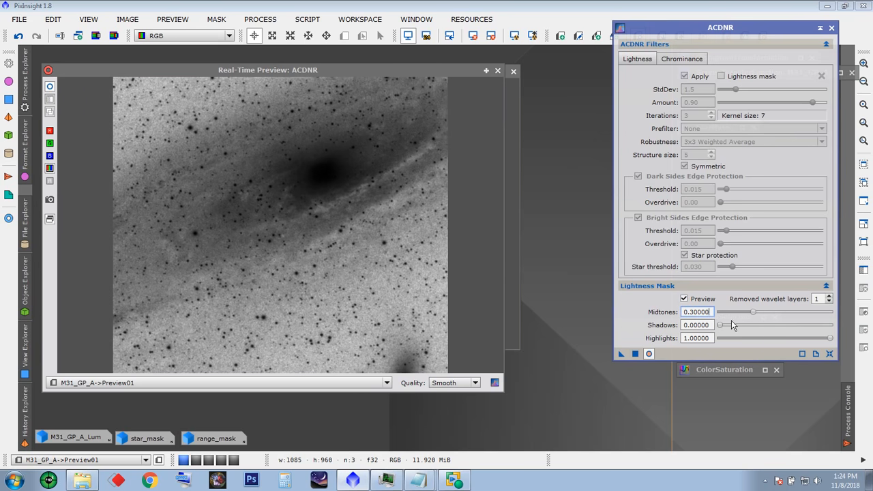
left_click_drag(719, 326, 743, 324)
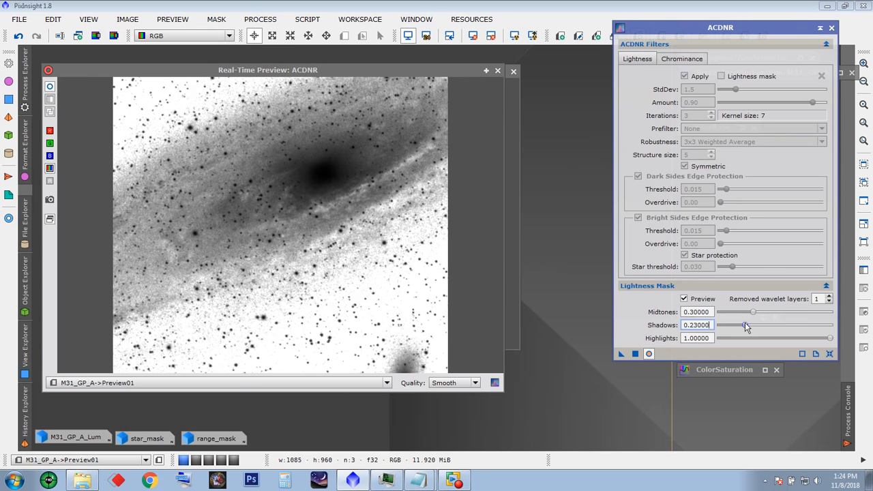
left_click_drag(829, 337, 798, 338)
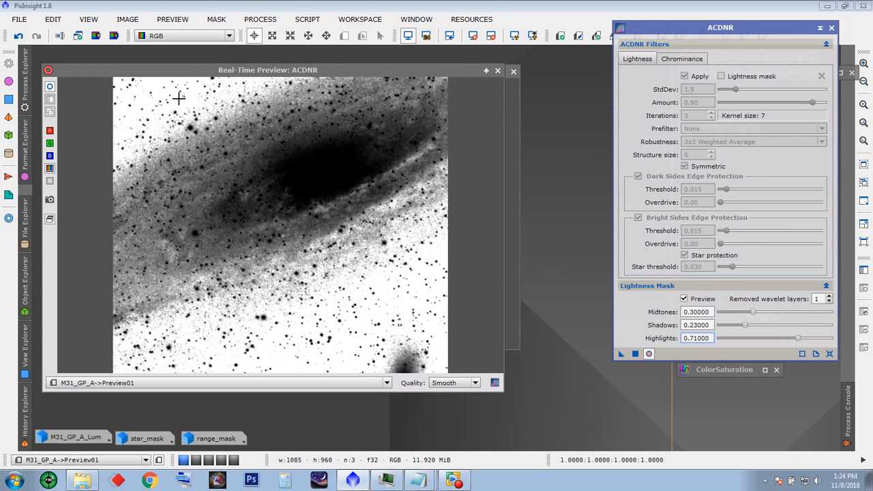
Step: Set the lightness mask to midtones 0.41, shadows 0.48 and highlights 0.86, and turn off the mask preview
mouse_move(309, 74)
left_mouse_down()
mouse_move(353, 89)
mouse_move(314, 67)
left_mouse_up()
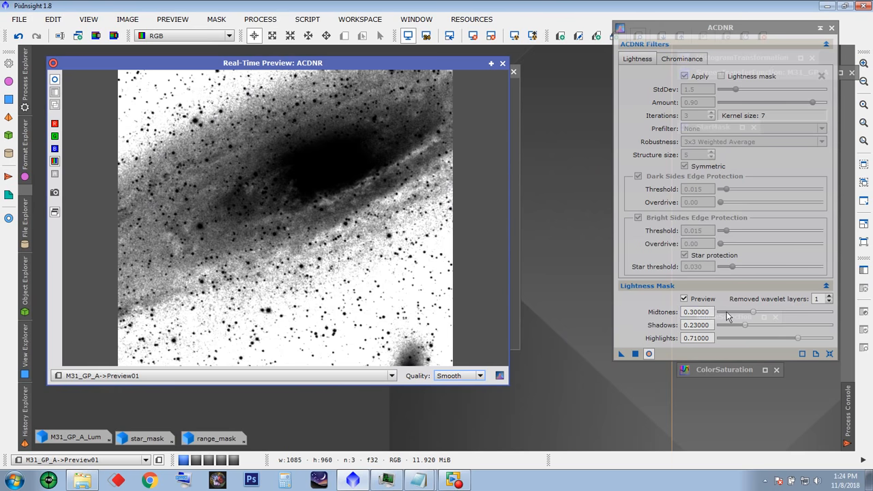
left_click_drag(751, 312, 815, 339)
mouse_move(756, 322)
left_mouse_down()
mouse_move(778, 322)
mouse_move(771, 322)
left_mouse_up()
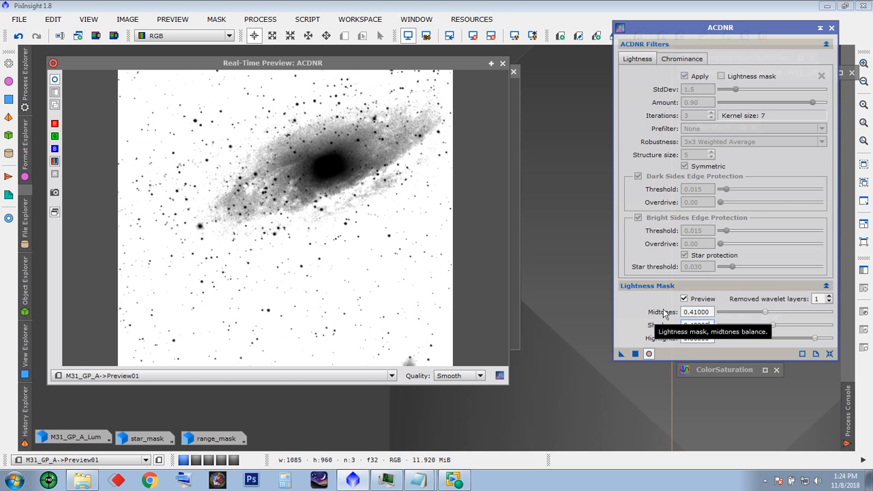
left_click(684, 299)
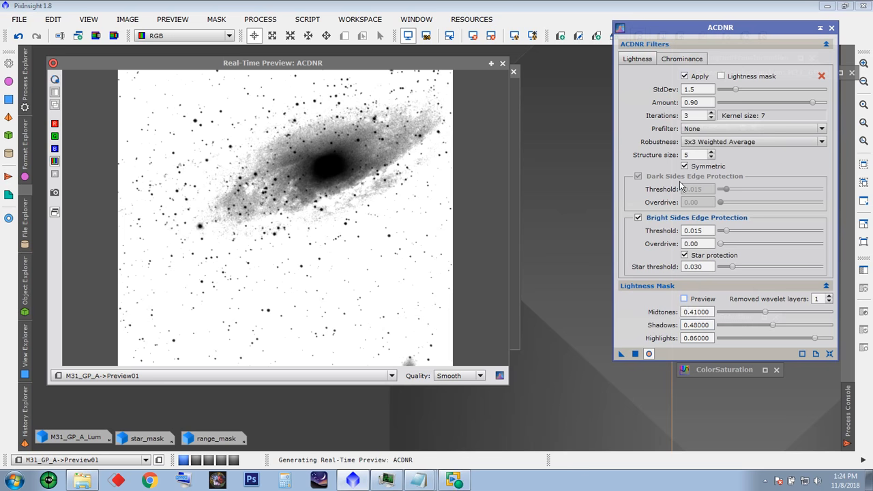
Step: Enable the lightness mask for ACDNR's lightness filter and arrange the real-time preview and ACDNR windows side by side
left_click(721, 77)
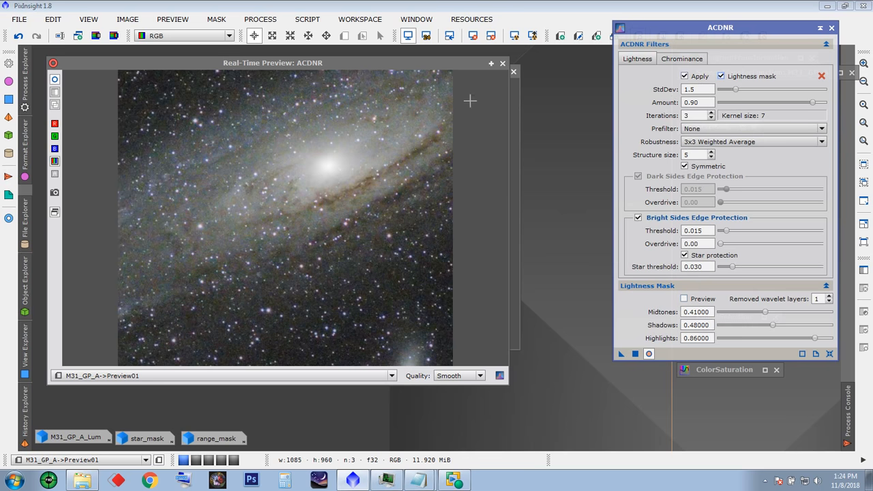
left_click_drag(400, 62, 410, 70)
left_click_drag(676, 31, 603, 76)
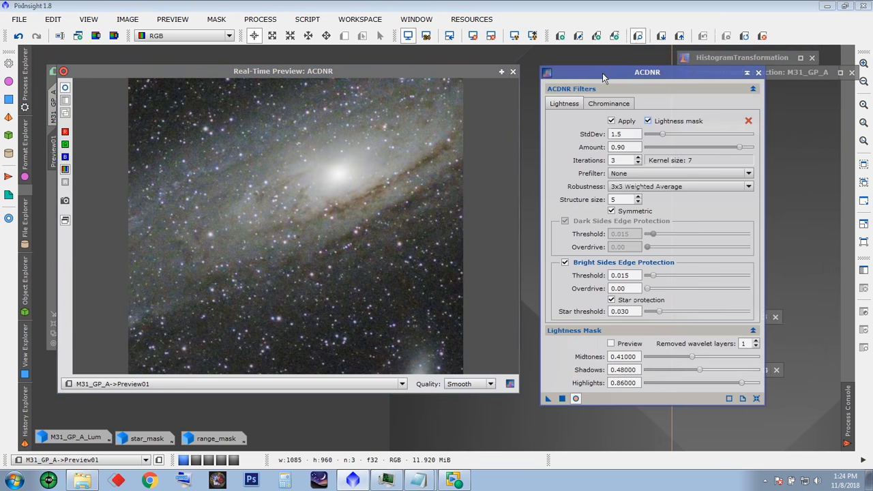
Step: Compare Preview01 with and without the ACDNR noise reduction in the real-time preview
left_click(65, 89)
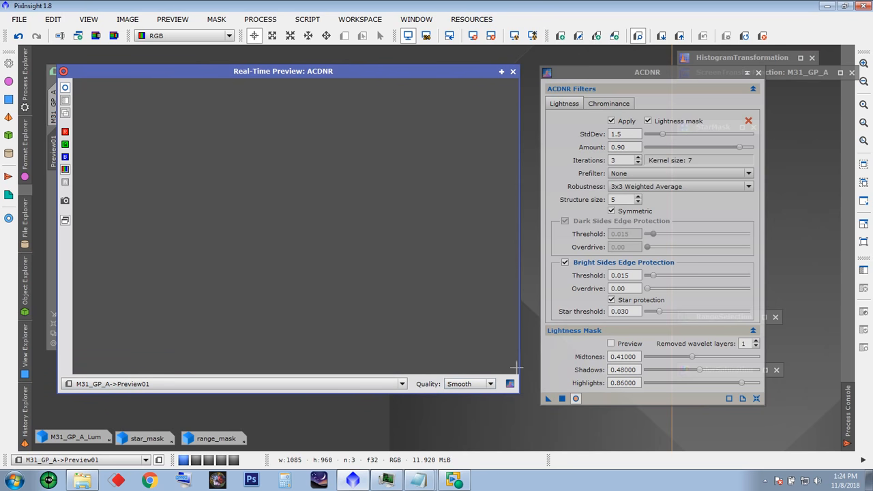
left_click(575, 399)
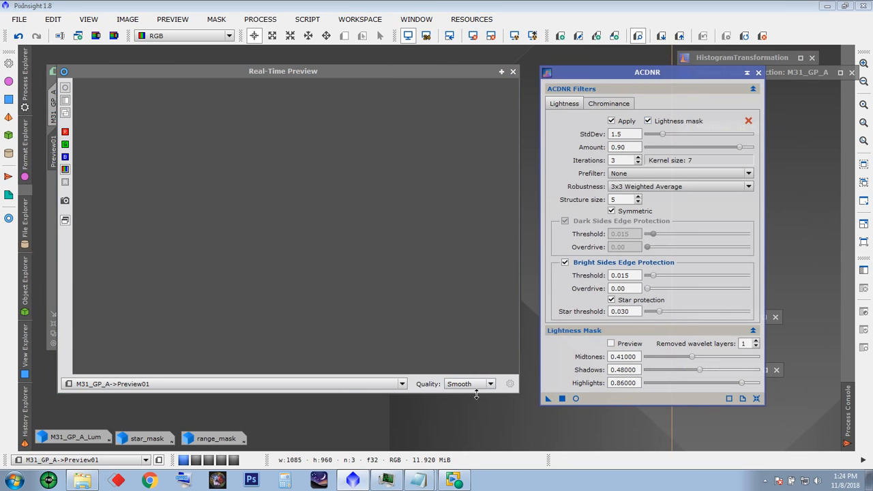
left_click(178, 384)
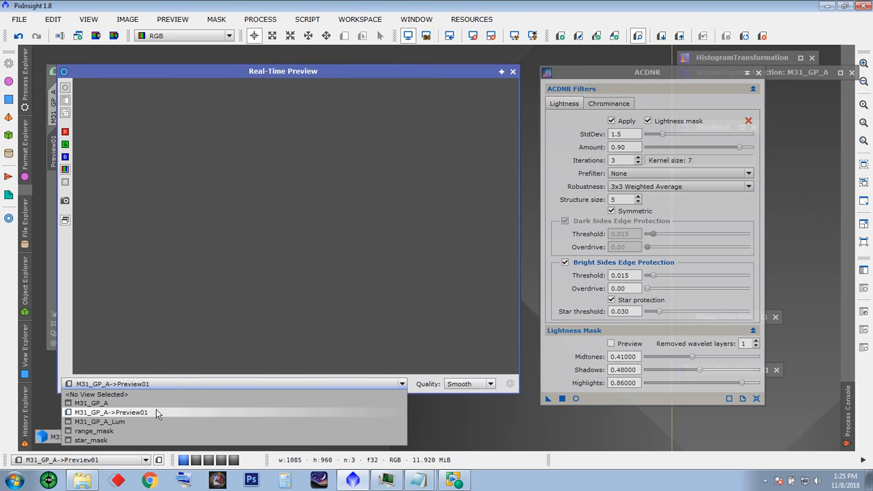
left_click(157, 410)
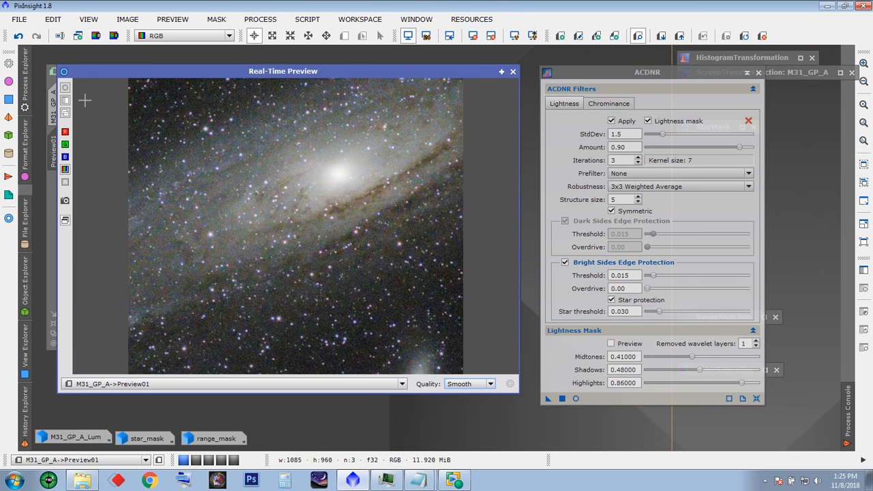
left_click(576, 399)
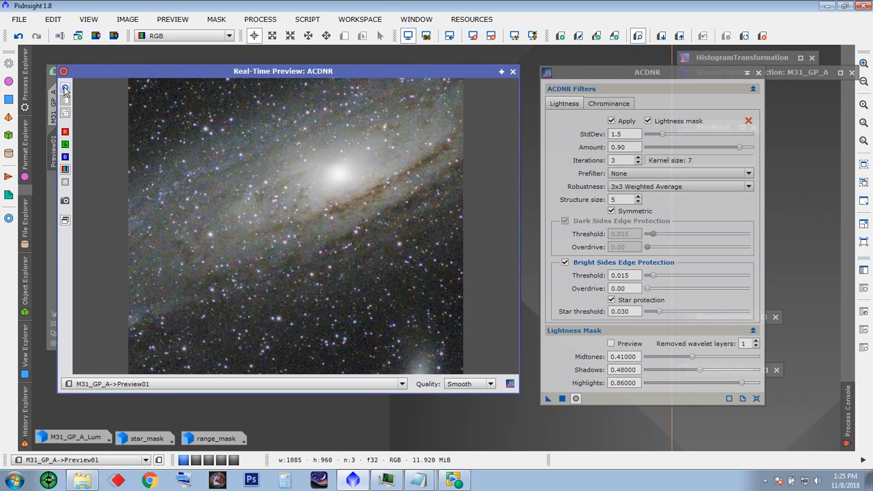
Step: Close the real-time preview and apply the ACDNR settings to the full M31_GP_A image
left_click(513, 71)
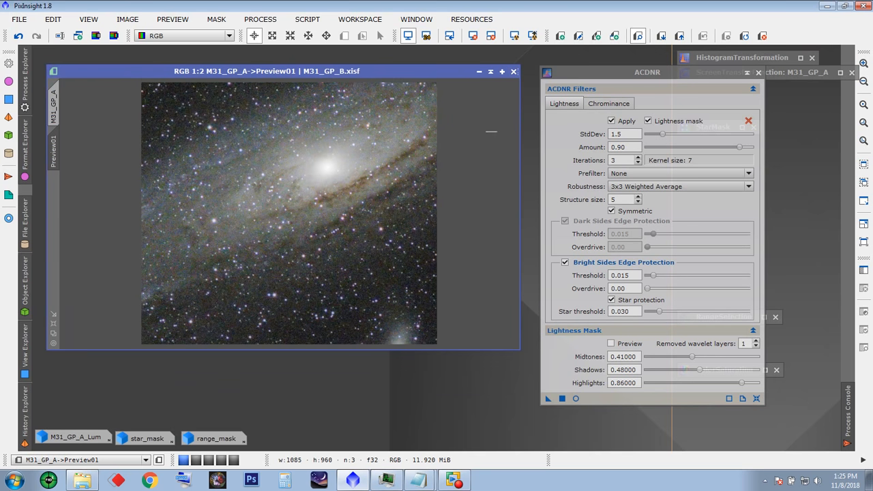
left_click(59, 111)
scroll(308, 289, "up", 1)
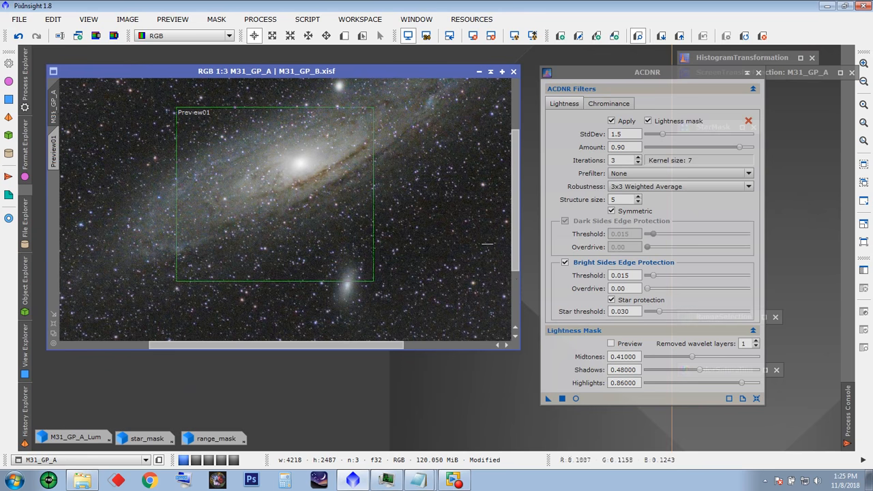
left_click_drag(509, 179, 514, 144)
left_click_drag(546, 398, 328, 236)
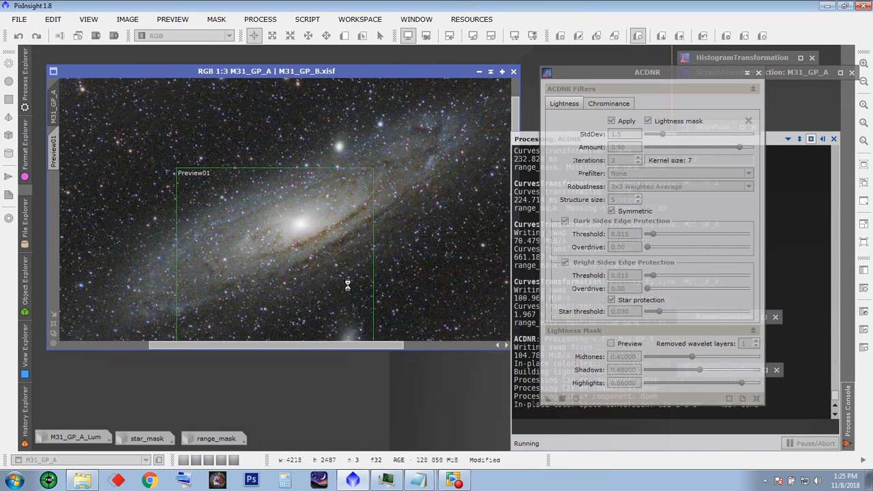
Step: Close ACDNR and delete Preview01 from M31_GP_A
left_click(759, 73)
left_click(53, 323)
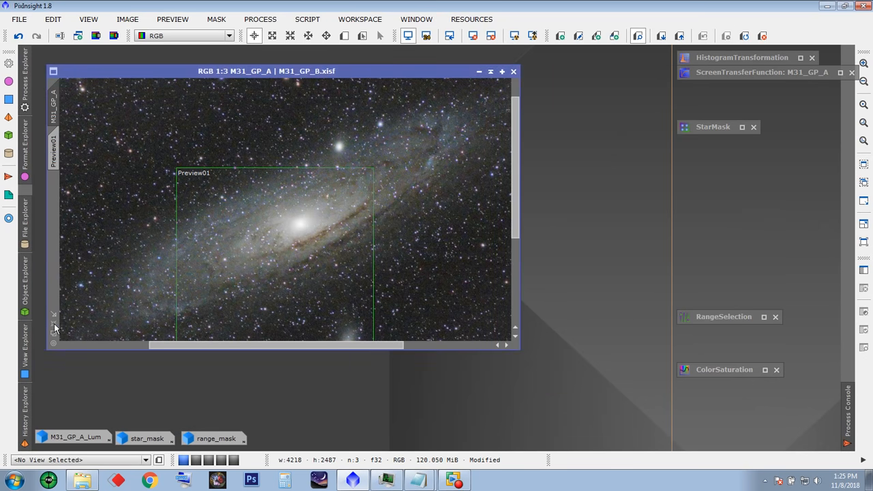
left_click(762, 36)
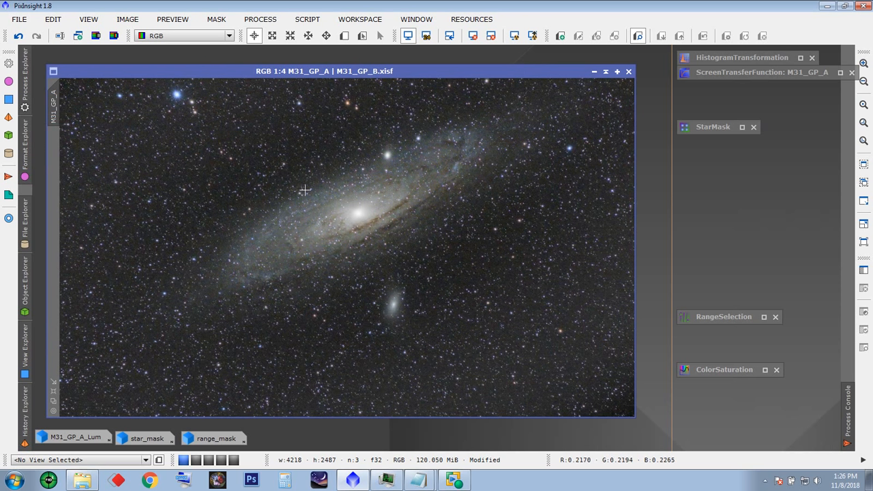
Step: Save M31_GP_A as the FITS file M31_GP_B.fit in 16-bit integer format
left_click(19, 19)
left_click(56, 119)
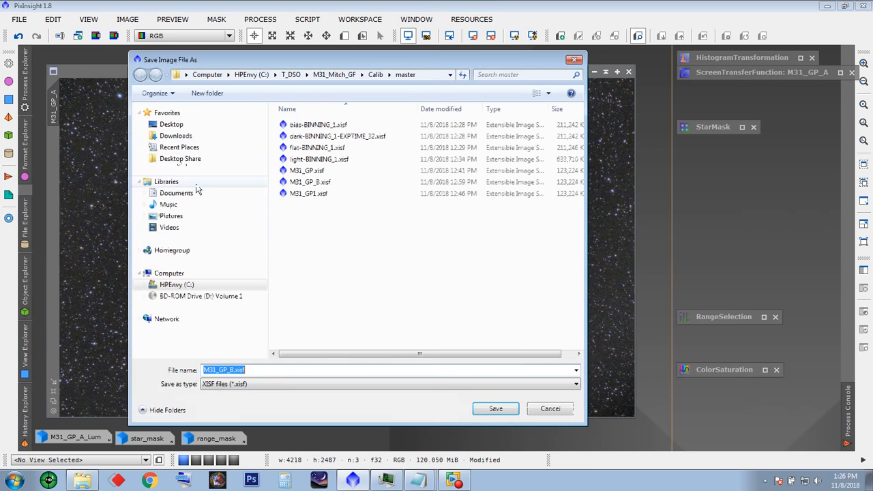
left_click(276, 384)
left_click(262, 291)
left_click(479, 408)
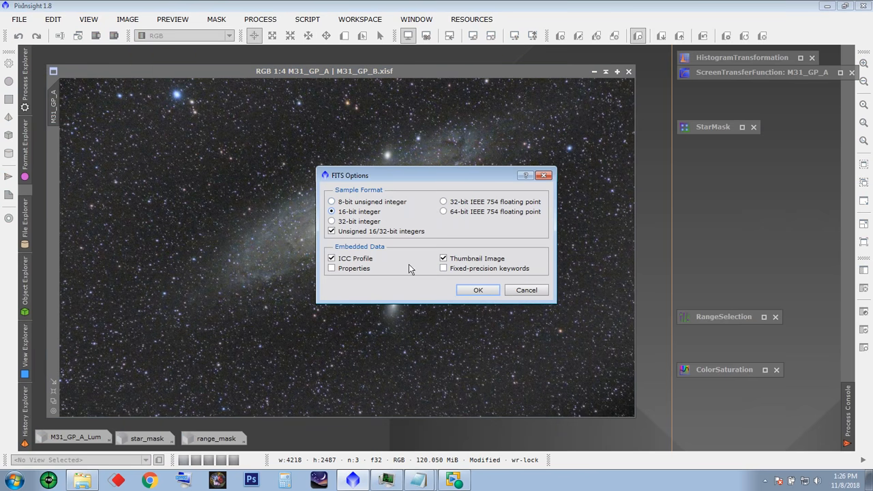
left_click(477, 289)
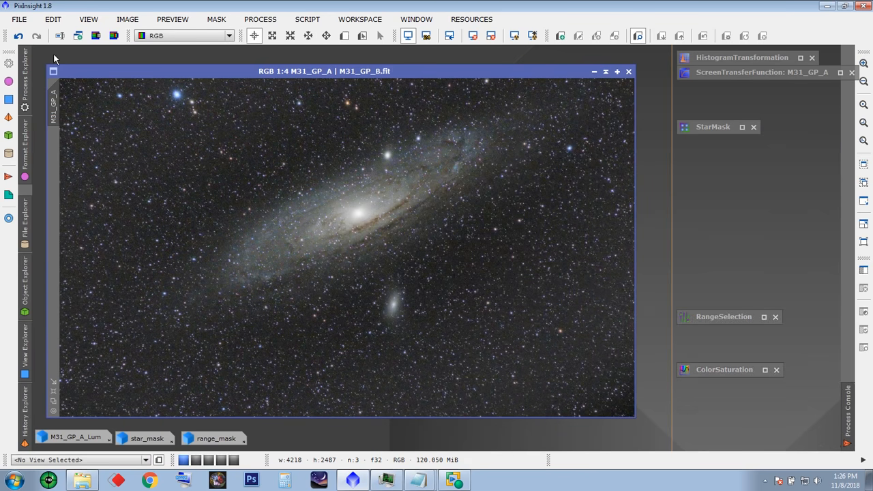
Step: Save a TIFF copy of the image as M31_GP_B.tif
left_click(16, 20)
left_click(41, 121)
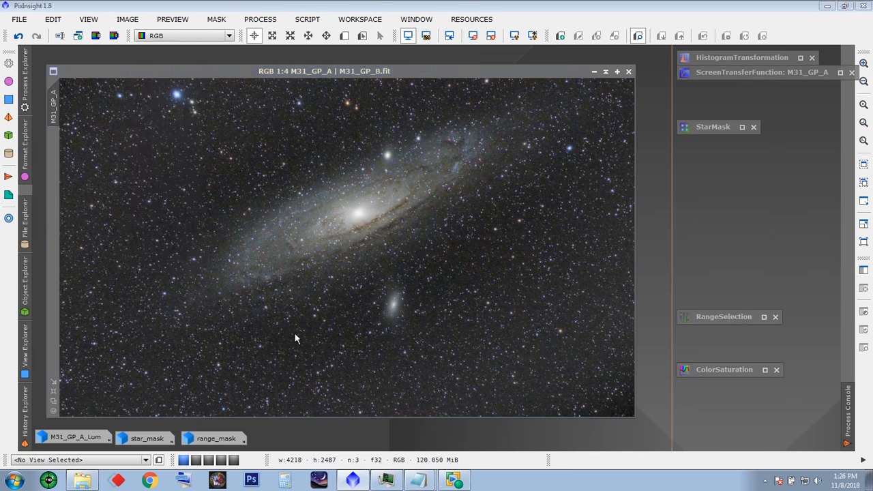
left_click(298, 383)
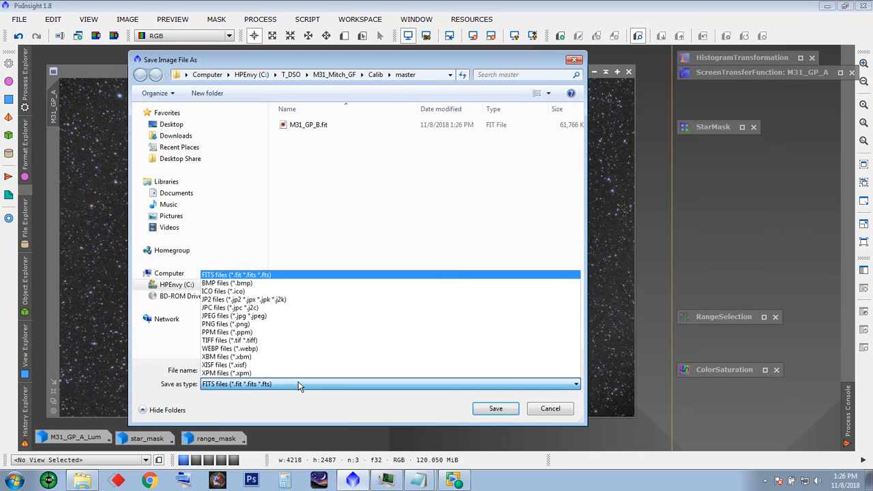
left_click(259, 341)
left_click(494, 409)
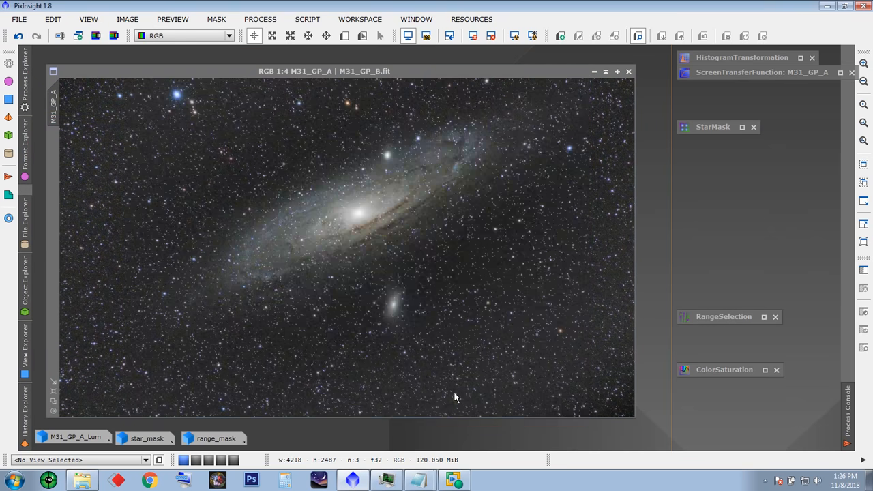
left_click(316, 184)
left_click(493, 314)
Step: Save a JPEG copy of the image as M31_GP_B.jpg with quality 100
left_click(19, 20)
left_click(41, 119)
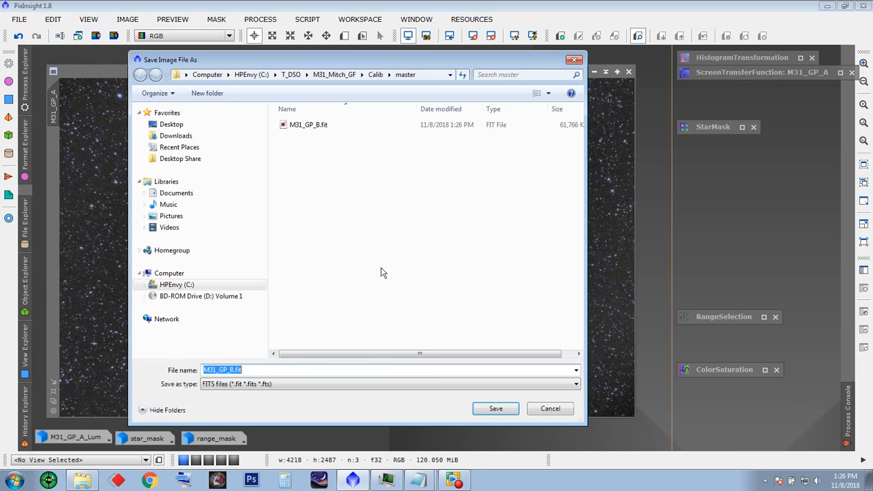
left_click(286, 384)
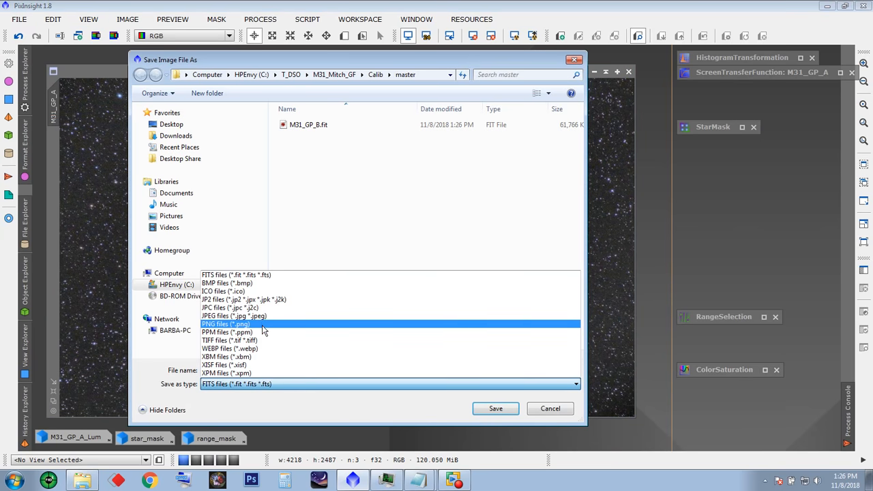
left_click(234, 316)
left_click(496, 409)
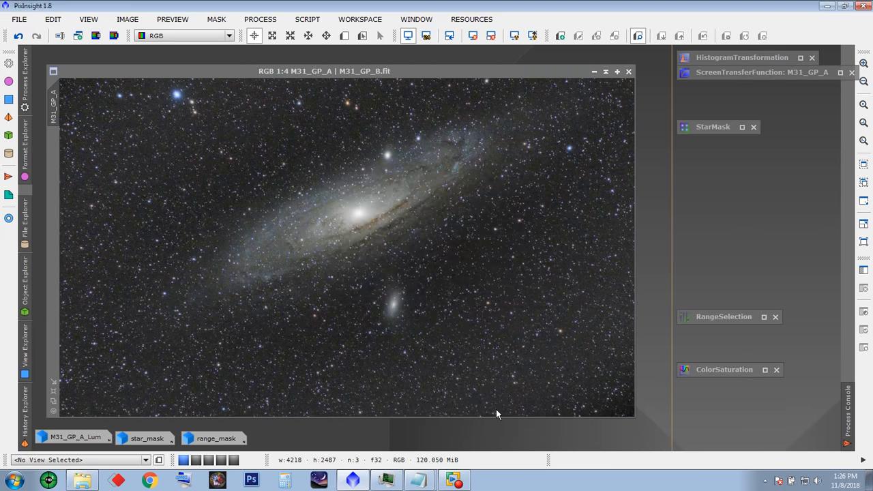
left_click_drag(510, 205, 547, 205)
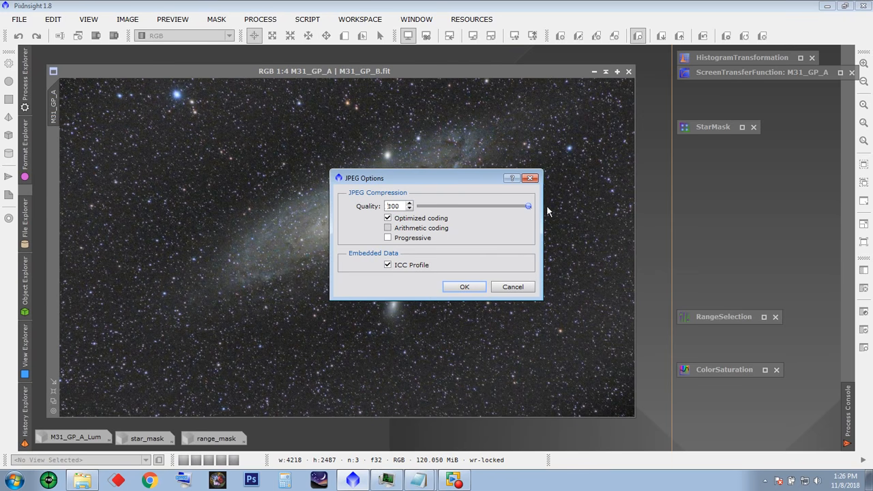
left_click(456, 286)
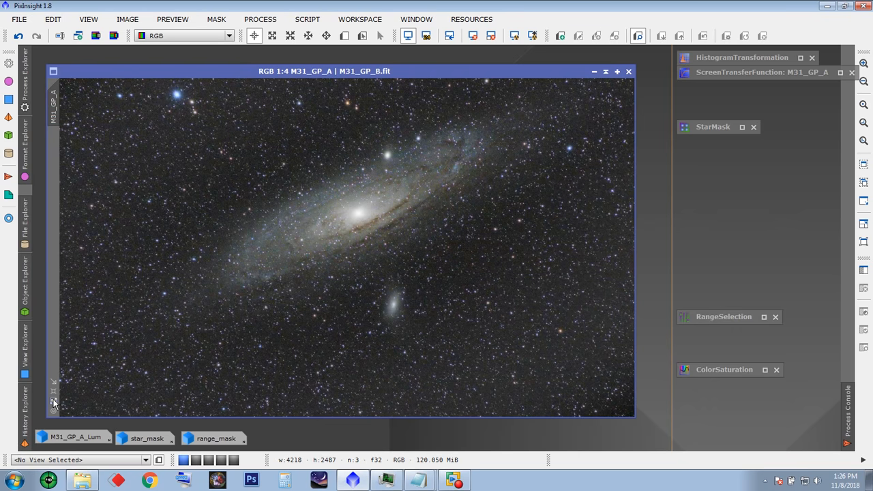
Step: Make room beside M31_GP_A and open What_I_get_on_DSS.TIF from the M31_Mitch_GF folder for comparison
scroll(277, 81, "down", 1)
left_click_drag(276, 72, 269, 54)
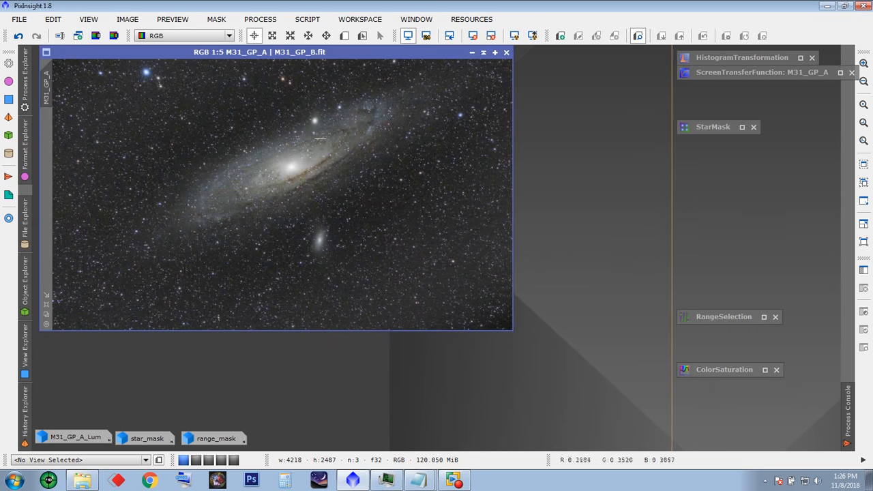
double_click(590, 198)
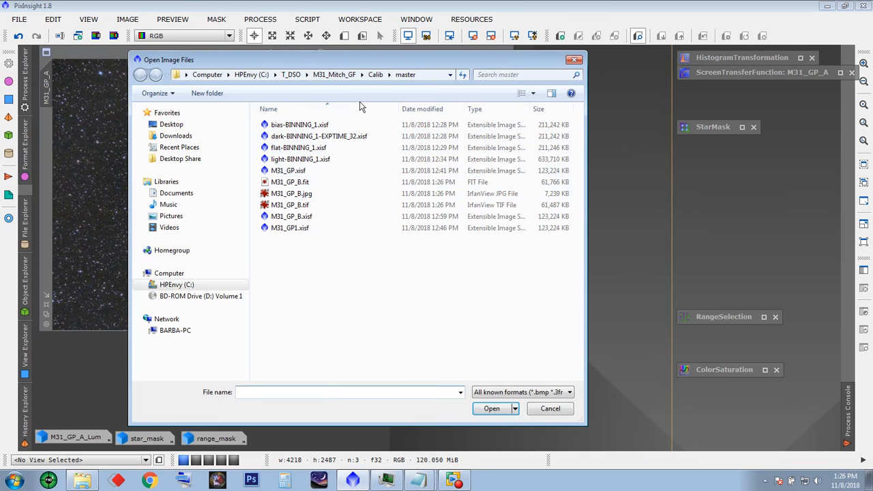
left_click(337, 76)
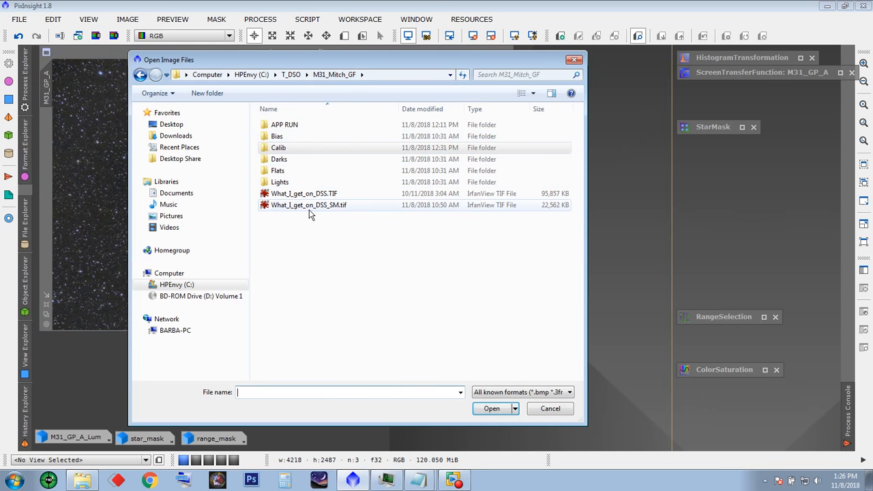
left_click(300, 195)
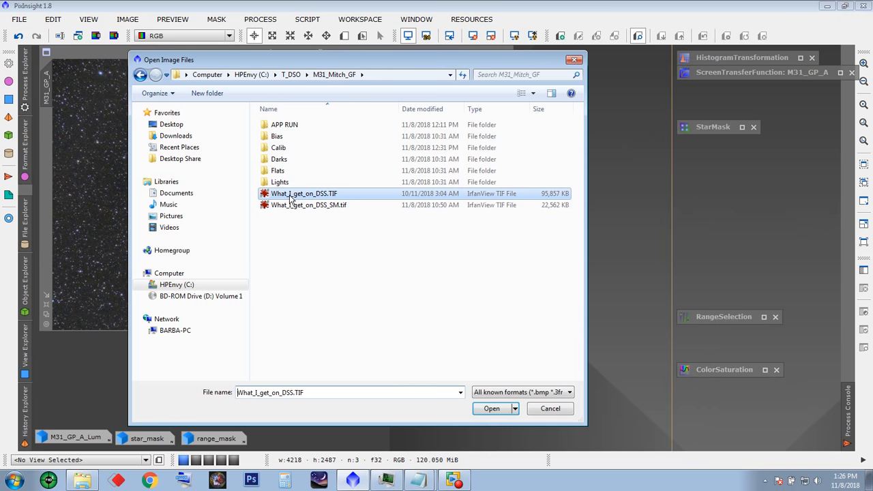
left_click(490, 410)
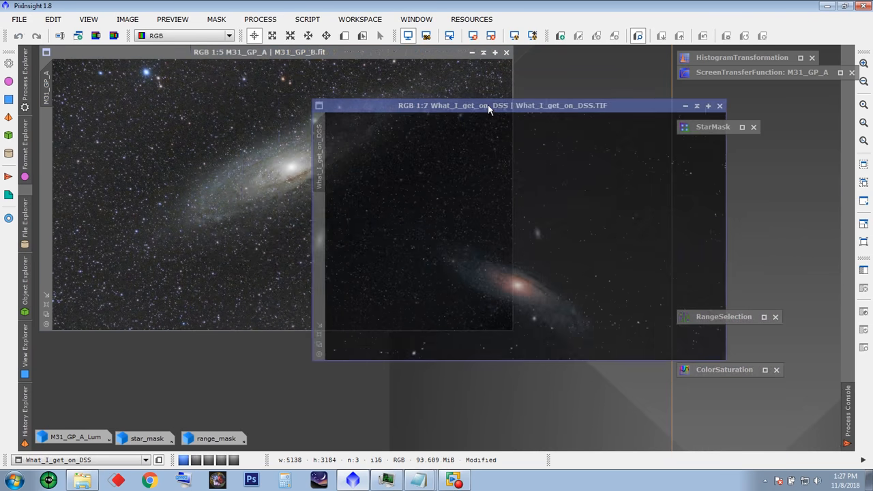
left_click_drag(488, 109, 505, 111)
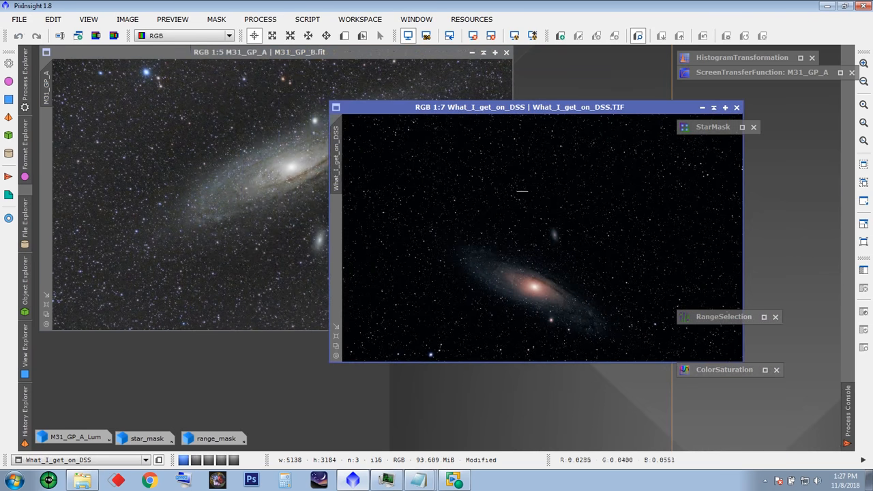
Step: Close the StarMask, RangeSelection, ColorSaturation, ScreenTransferFunction and HistogramTransformation windows, and reposition the What_I_get_on_DSS image beside M31_GP_A
left_click(754, 127)
left_click(775, 316)
left_click(777, 369)
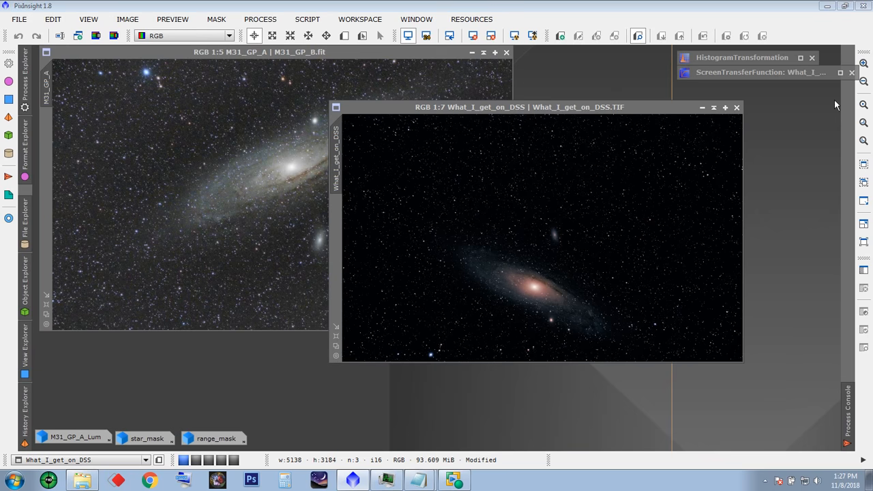
left_click(851, 73)
left_click(812, 57)
left_click_drag(523, 110, 453, 120)
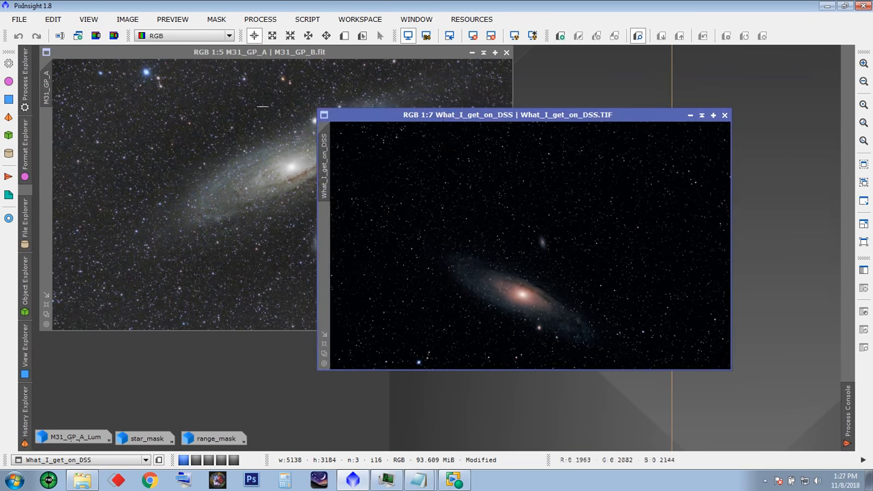
left_click_drag(376, 110, 394, 102)
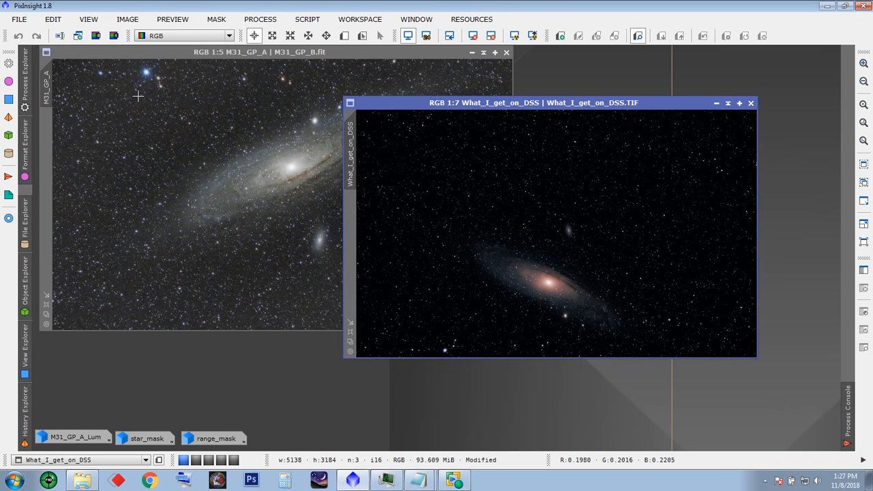
Step: Rotate the What_I_get_on_DSS image by 180°
left_click(127, 20)
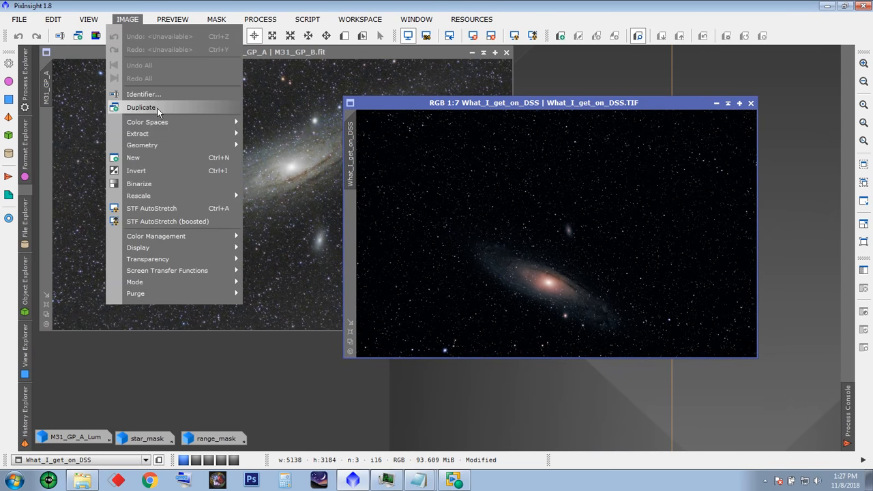
mouse_move(160, 145)
left_click(287, 158)
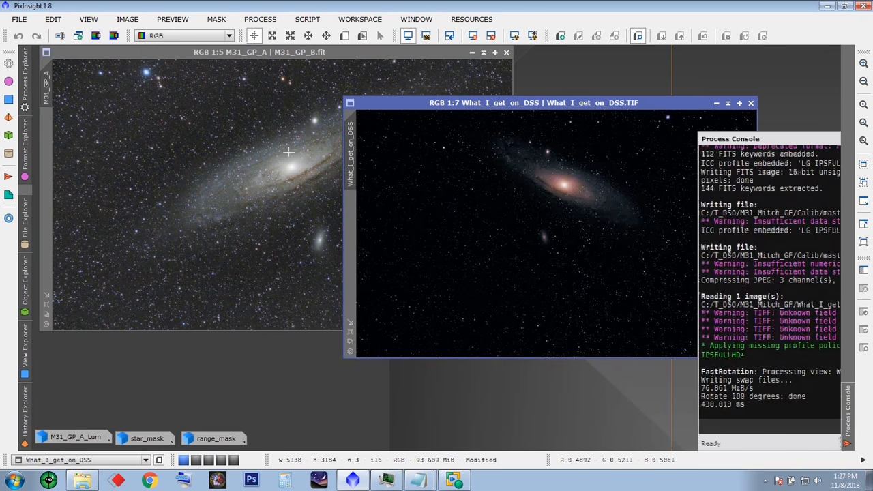
Step: Mirror the What_I_get_on_DSS image horizontally, and enlarge its window with free space around the image
left_click(127, 19)
mouse_move(159, 142)
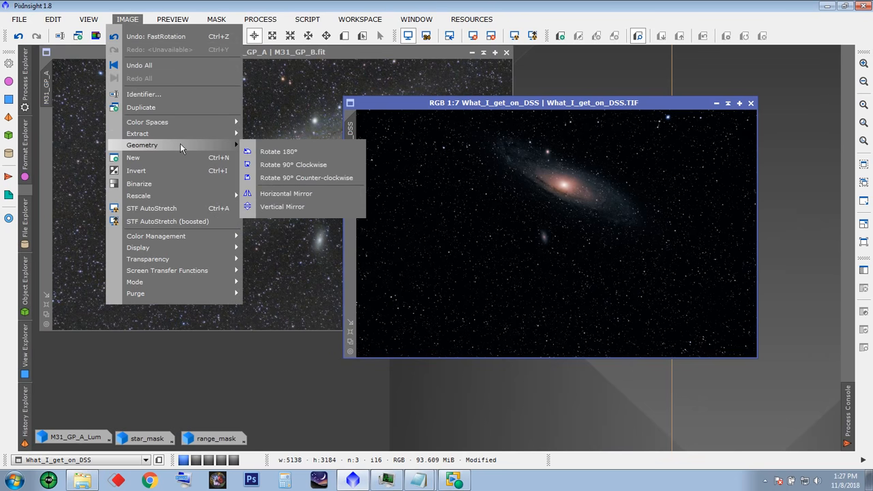
left_click(285, 196)
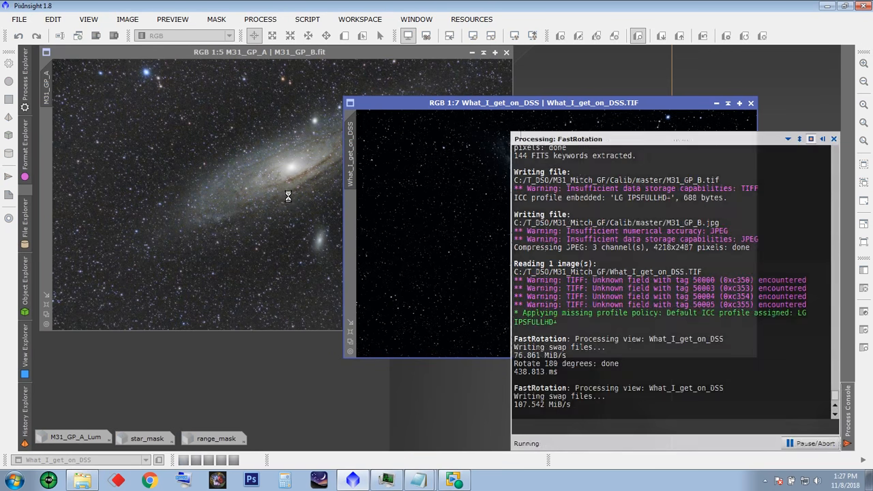
left_click_drag(383, 102, 447, 114)
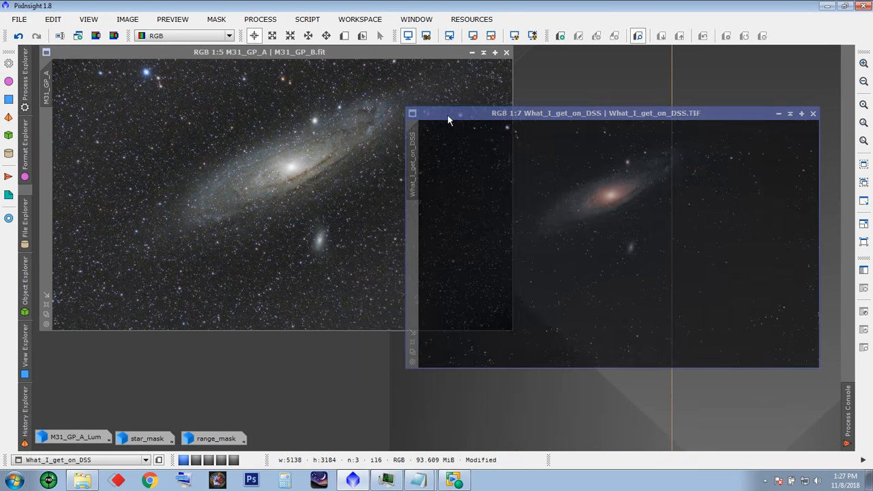
left_click_drag(530, 111, 381, 96)
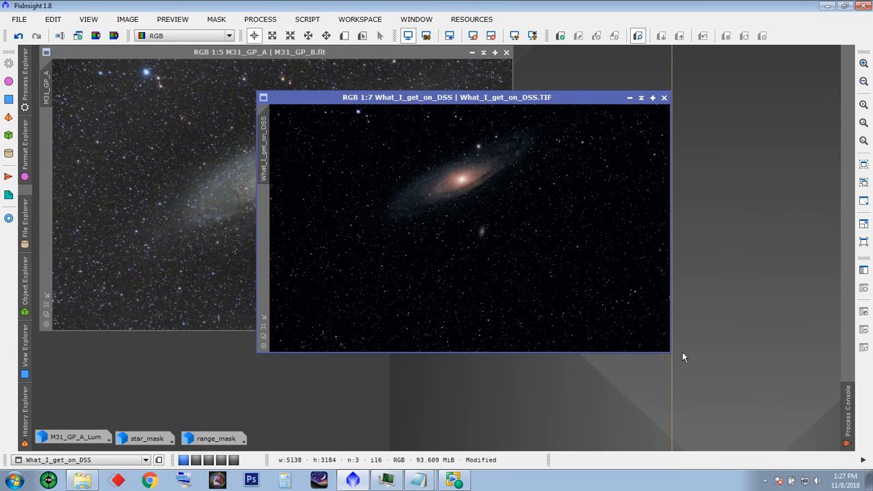
left_click_drag(668, 353, 754, 399)
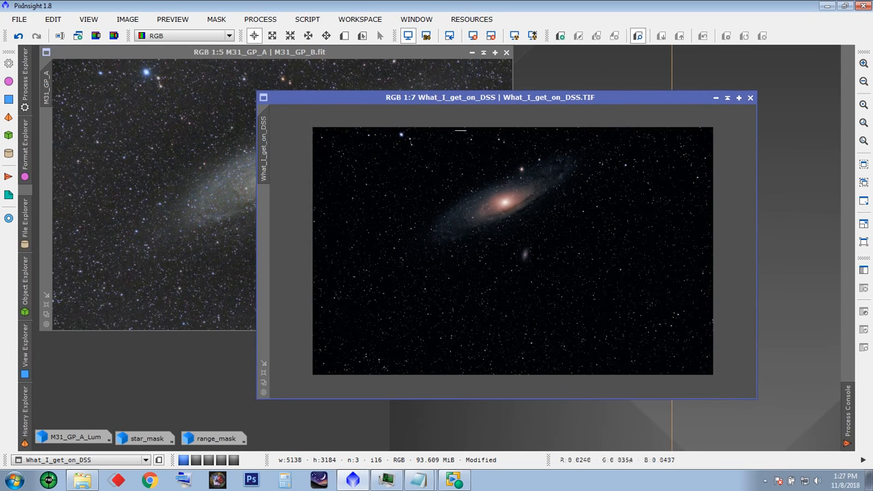
left_click_drag(407, 103, 451, 120)
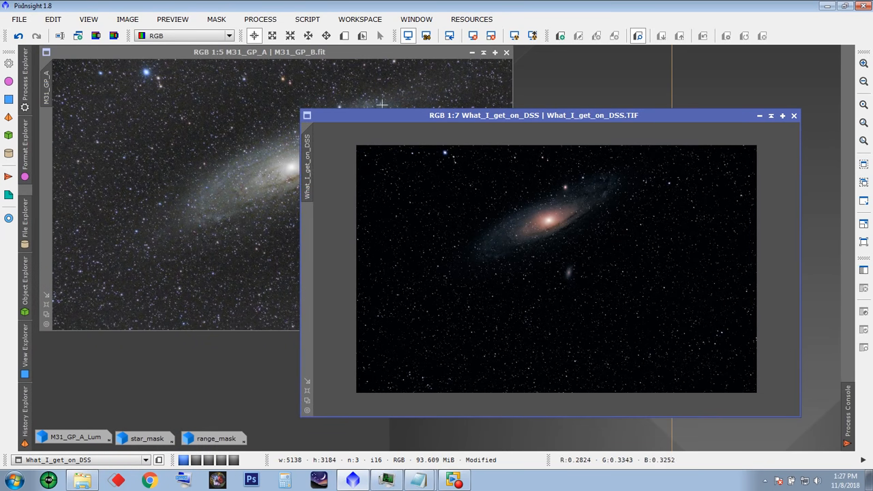
Step: Define a preview of about 3280 × 2300 px around the galaxy in the What_I_get_on_DSS image
left_click(344, 35)
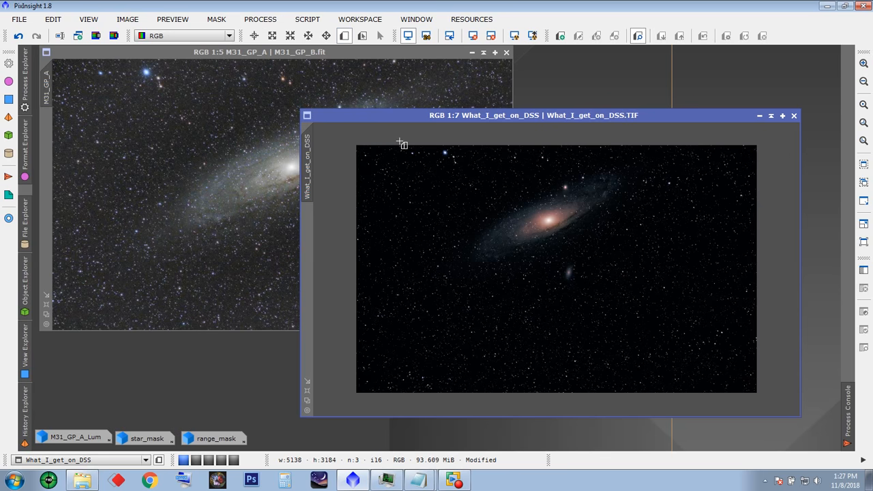
left_click_drag(394, 144, 672, 326)
left_click_drag(629, 116, 567, 64)
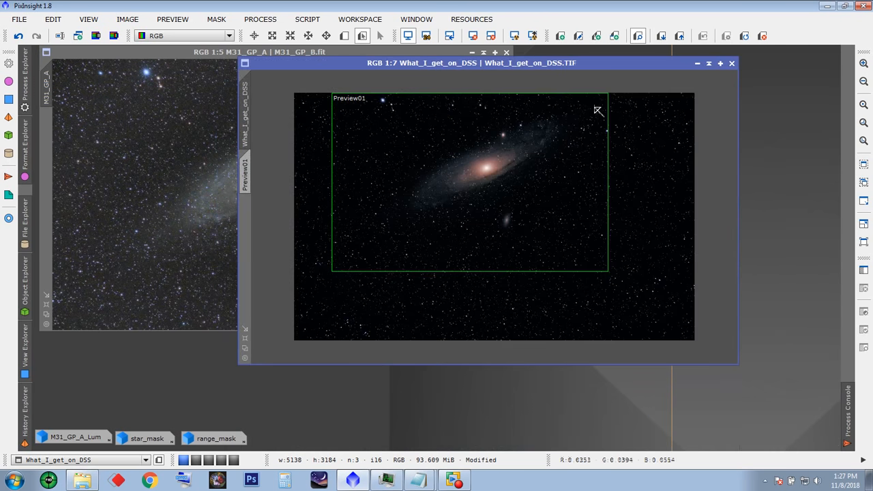
left_click_drag(608, 127, 585, 129)
left_click_drag(546, 60, 552, 84)
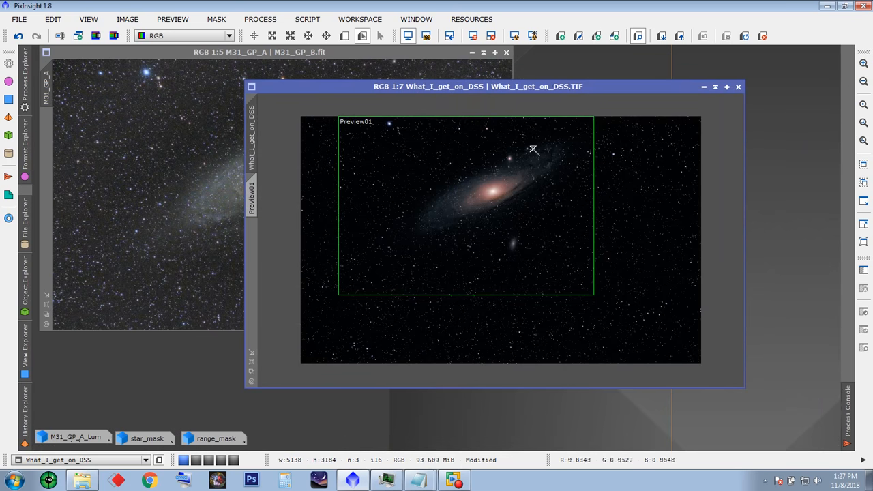
Step: Display the galaxy preview at 1:5 and shrink its window to fit, clear of M31_GP_A
left_click(258, 208)
scroll(542, 271, "down", 4)
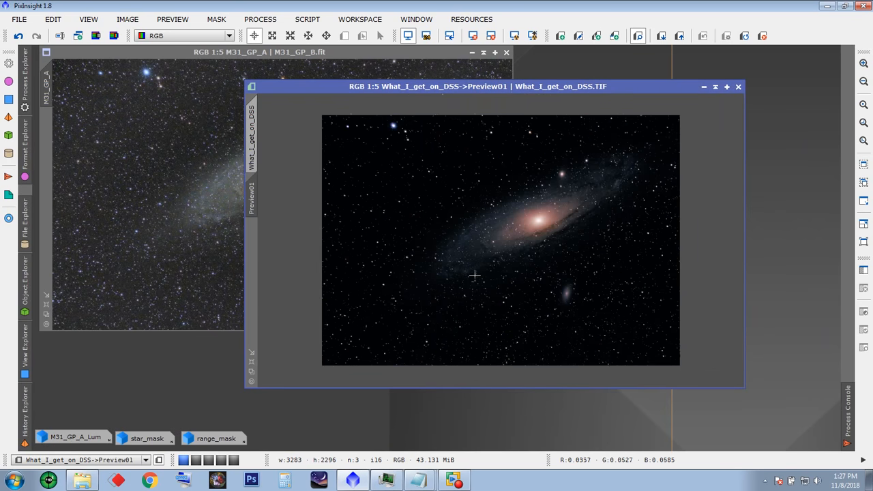
scroll(471, 275, "up", 1)
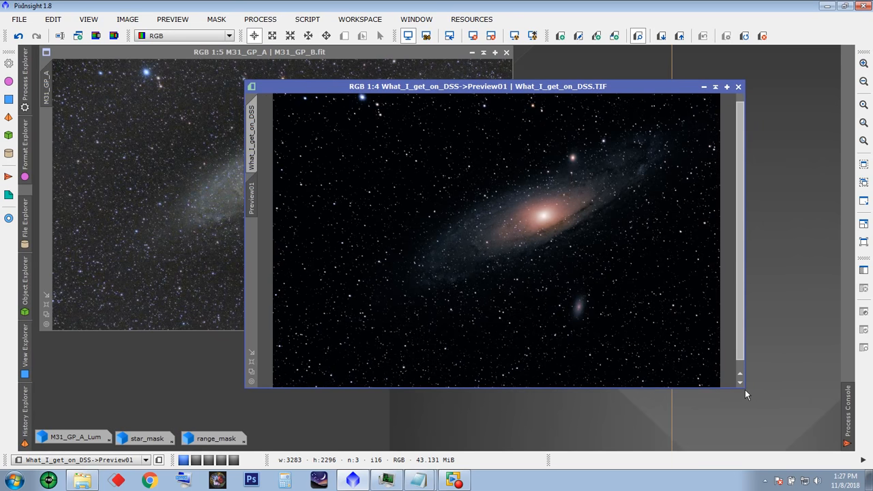
left_click(864, 81)
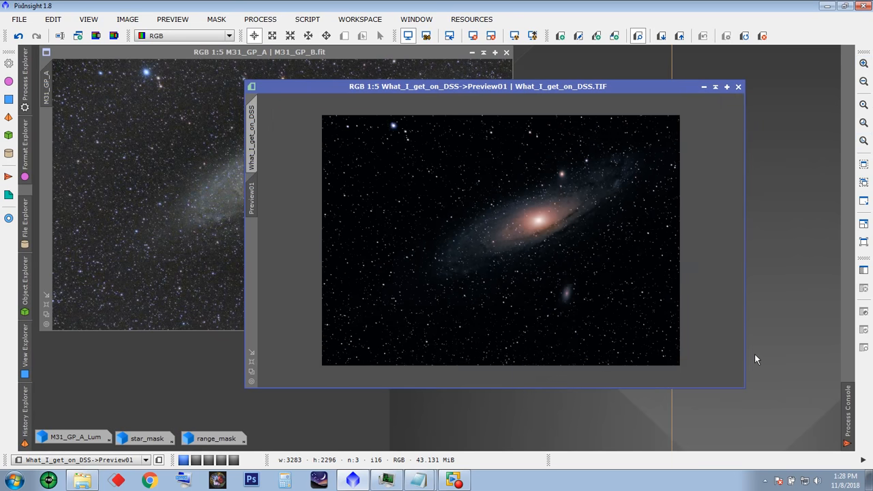
left_click_drag(746, 389, 641, 352)
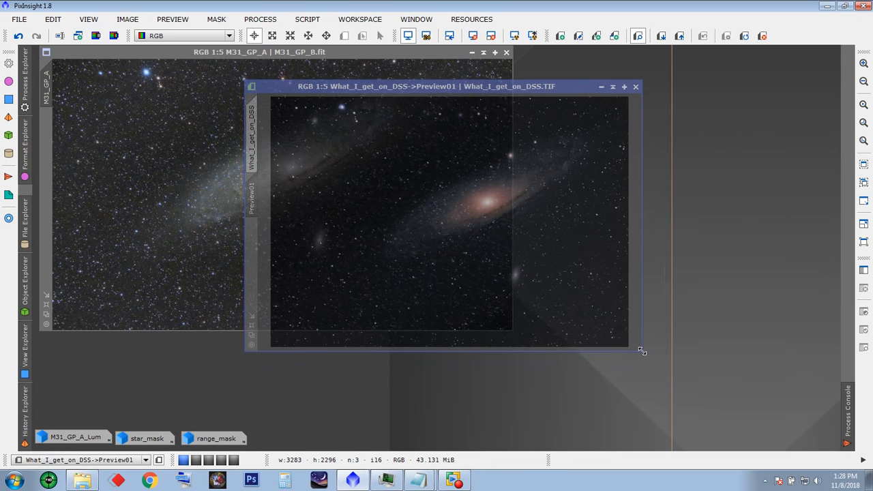
left_click_drag(323, 85, 608, 117)
Step: Reduce M31_GP_A to 1:8 in a smaller window and line it up side by side with the DSS preview window
left_click(450, 195)
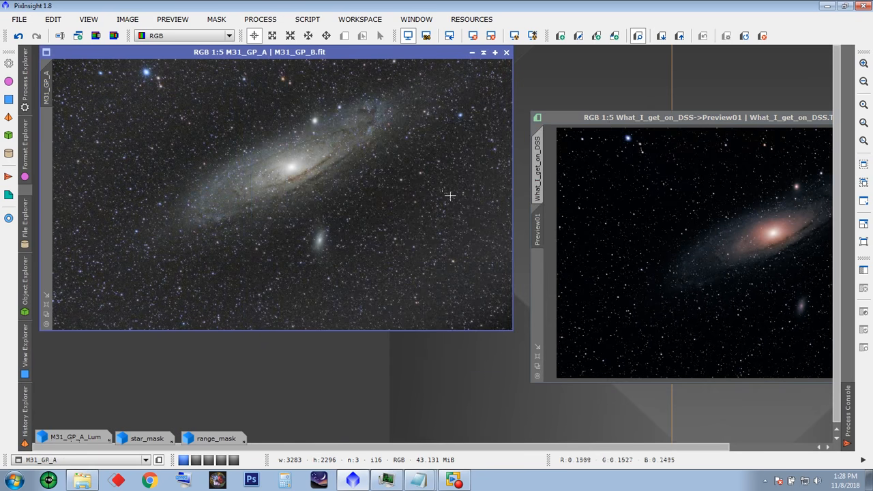
scroll(409, 217, "down", 3)
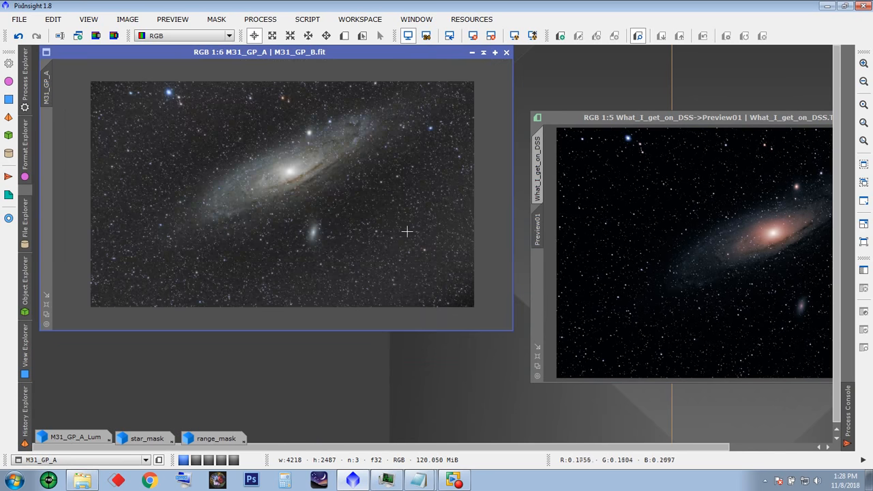
left_click_drag(505, 333, 376, 306)
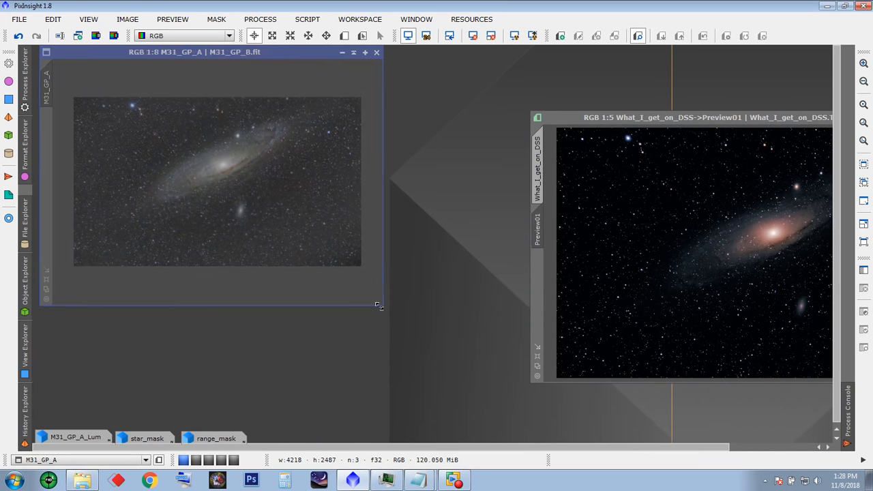
left_click_drag(584, 119, 489, 53)
left_click(271, 54)
left_click_drag(272, 54, 264, 54)
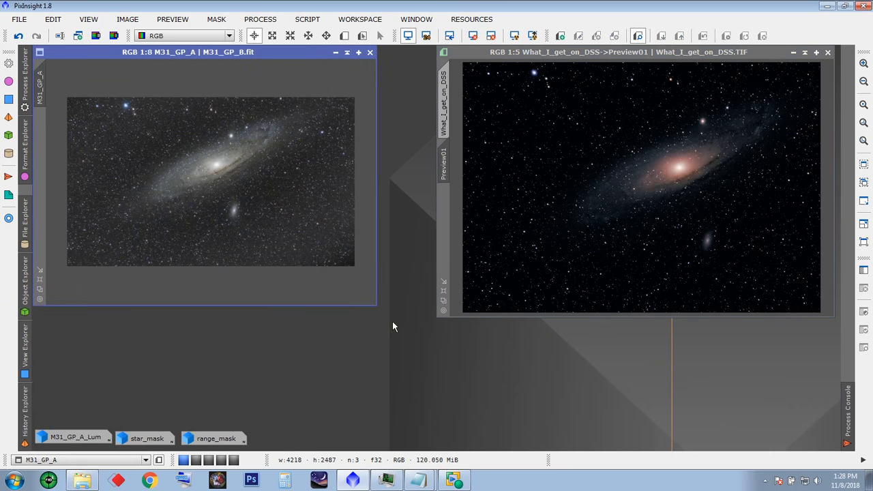
Step: Extend the M31_GP_A window to meet the DSS preview window at matching height, with its image at 1:6
left_click_drag(372, 301, 434, 327)
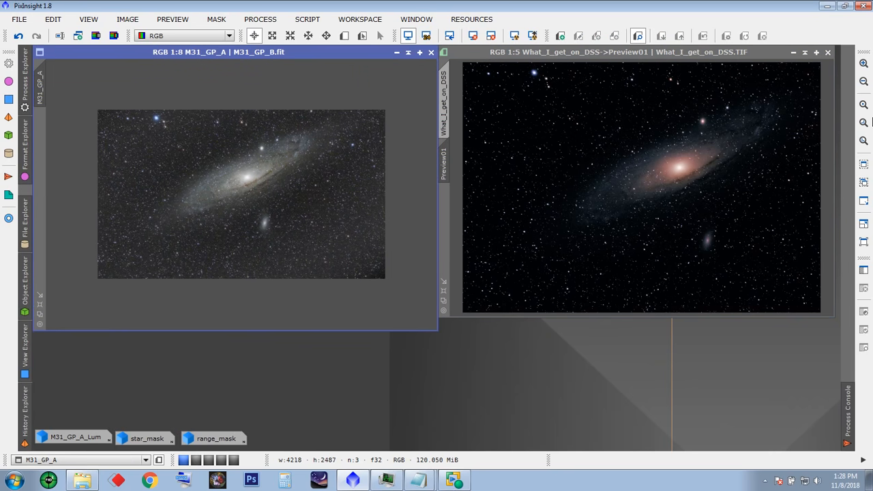
left_click(868, 67)
left_click(868, 67)
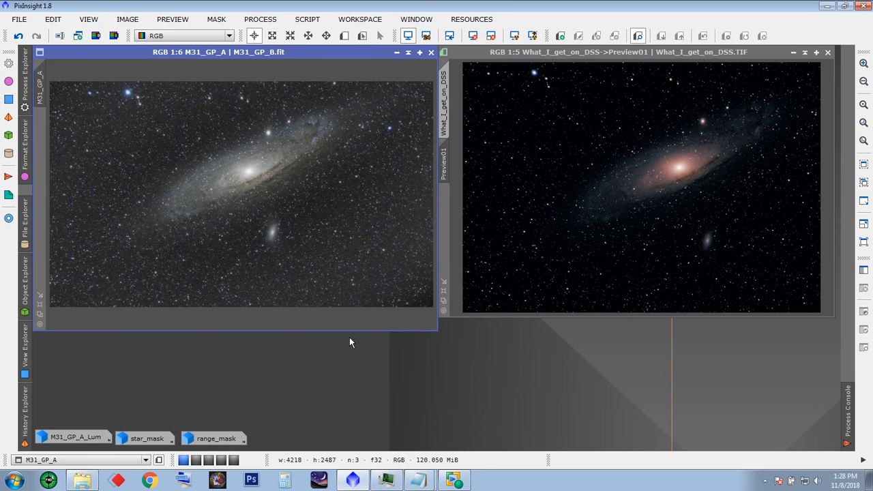
left_click_drag(350, 331, 351, 318)
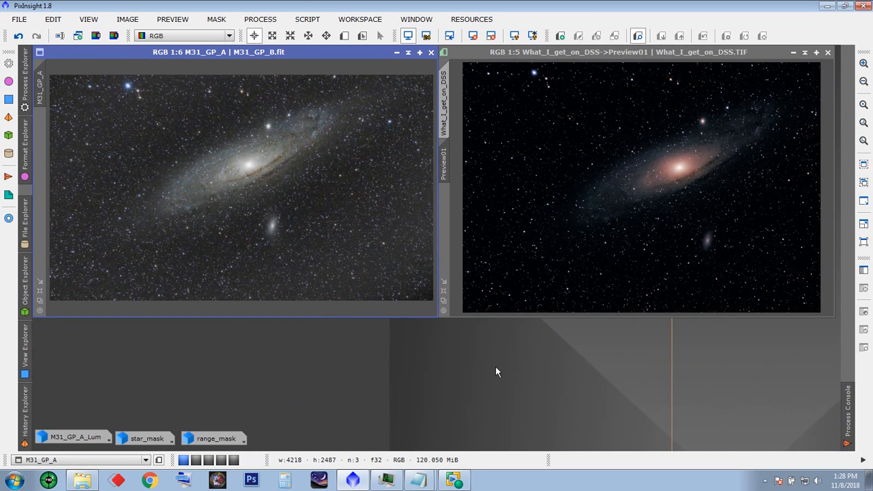
left_click(565, 57)
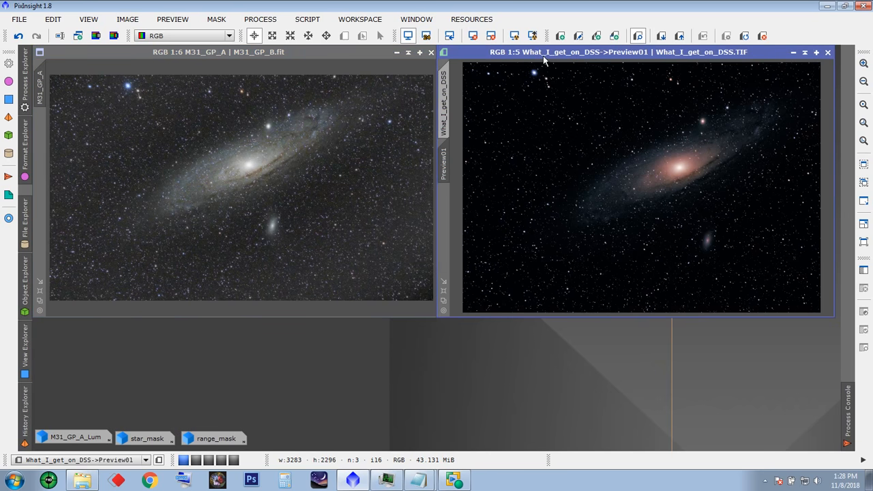